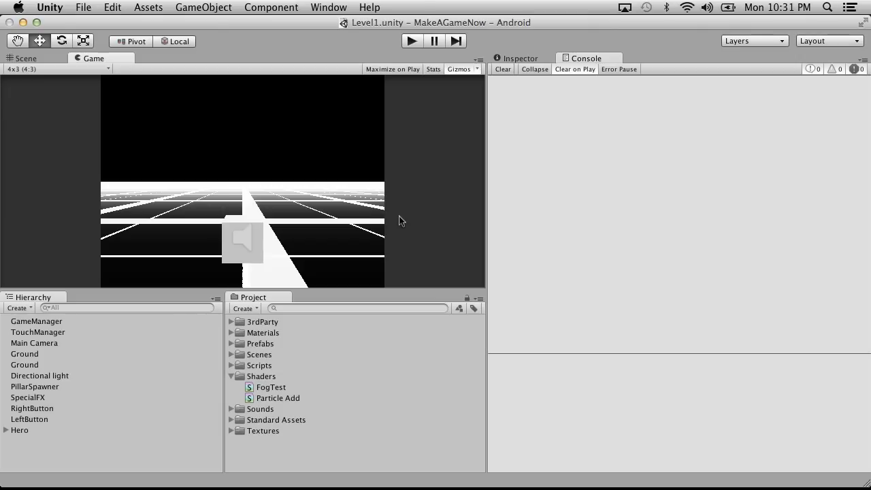
Play-test the Level1 scene, stop it, and return to the Game view.
{"action": "left_click", "coordinate": [412, 41]}
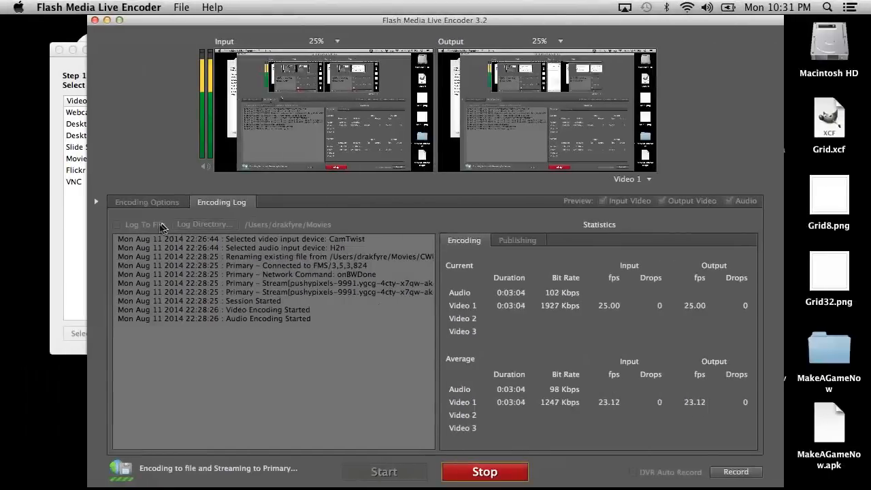
{"action": "left_click", "coordinate": [163, 199]}
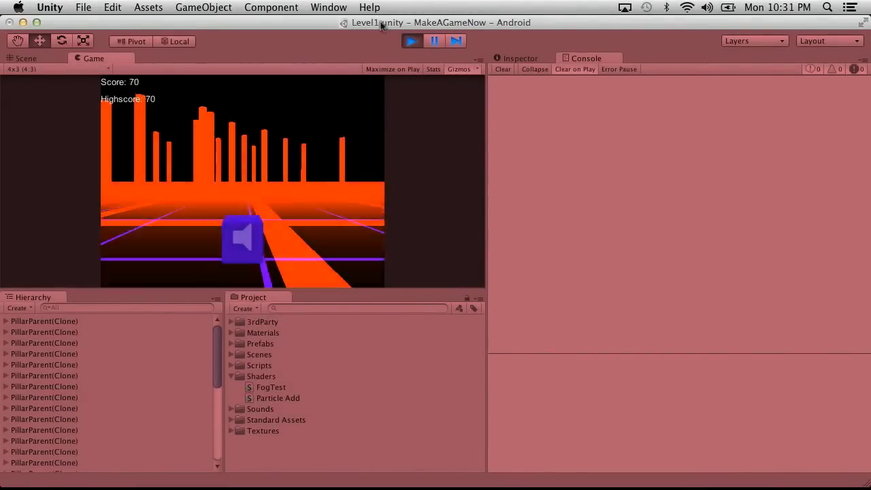
{"action": "key", "text": "super+p"}
{"action": "left_click", "coordinate": [39, 58]}
{"action": "left_click", "coordinate": [79, 59]}
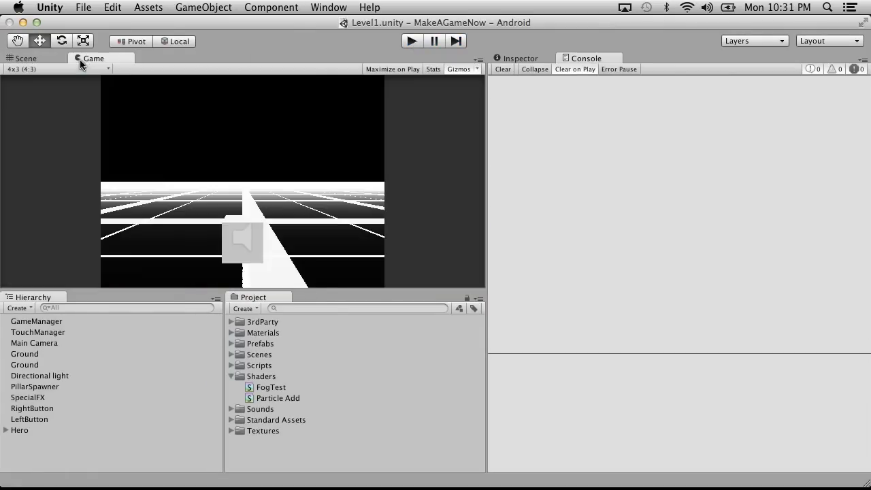
Open the TitleScreen scene from the project's Scenes folder.
{"action": "left_click", "coordinate": [231, 365]}
{"action": "left_click", "coordinate": [231, 354]}
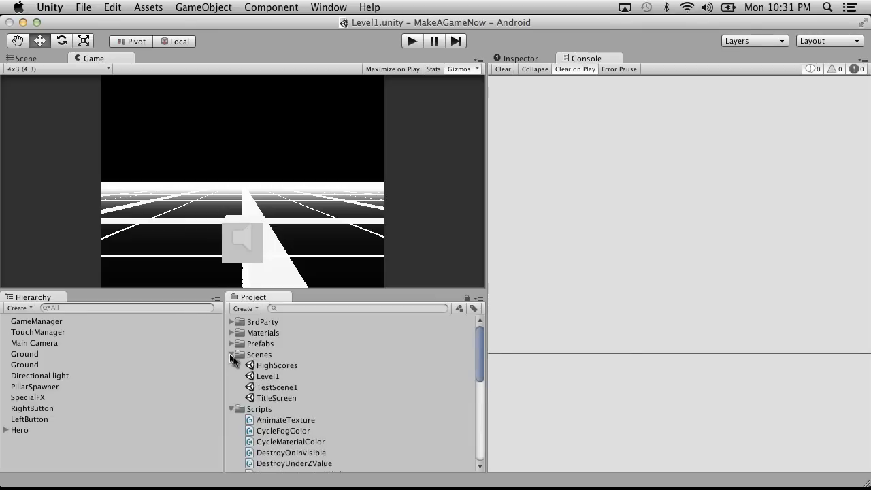
{"action": "double_click", "coordinate": [286, 387]}
{"action": "double_click", "coordinate": [277, 377]}
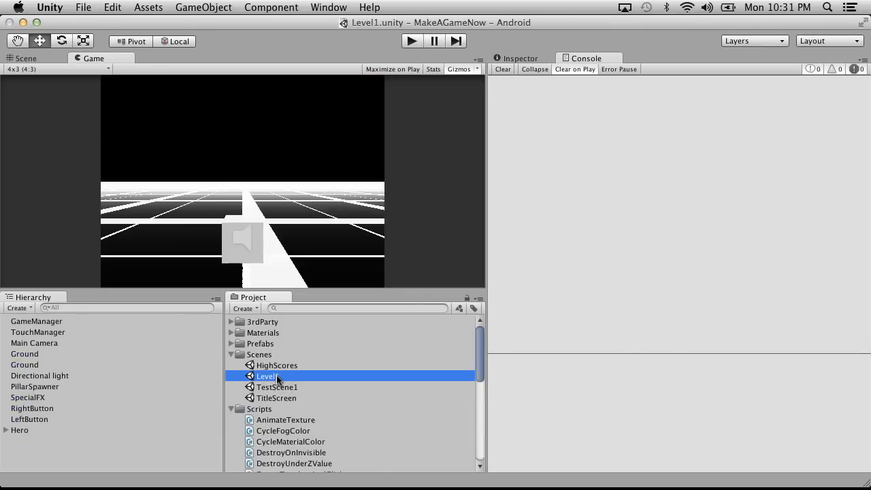
{"action": "double_click", "coordinate": [290, 398]}
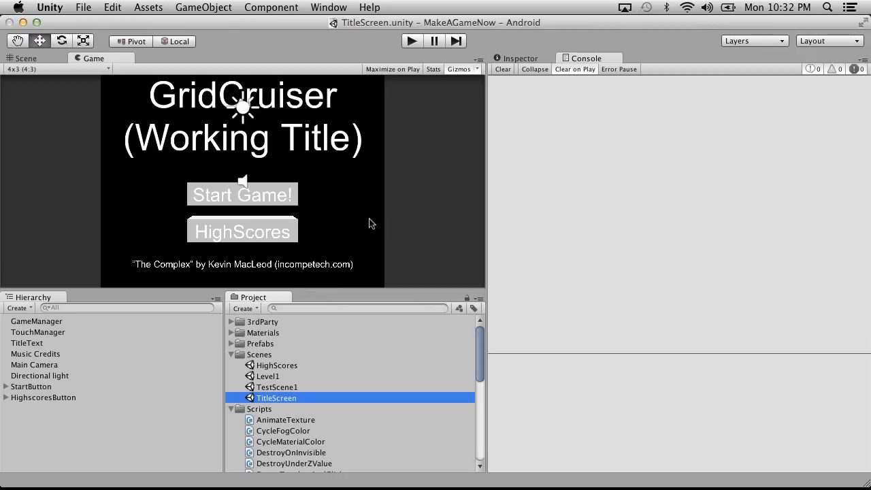
Collapse the Scenes, Scripts and Shaders folders in the project.
{"action": "left_click", "coordinate": [232, 354]}
{"action": "left_click", "coordinate": [230, 365]}
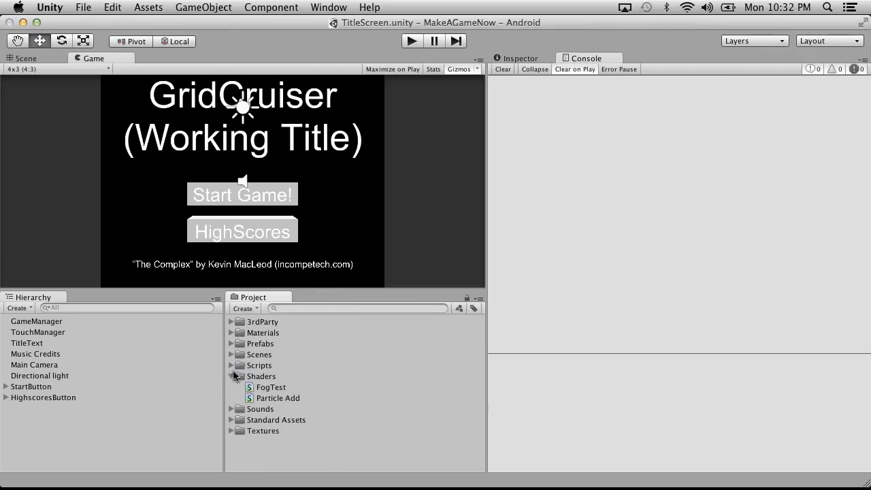
{"action": "left_click", "coordinate": [232, 376]}
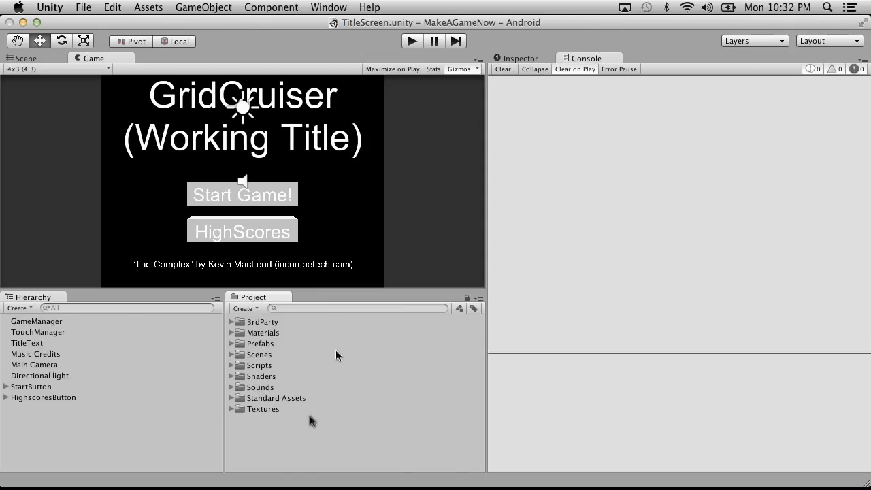
Switch to Chrome and open a new browser tab.
{"action": "mouse_move", "coordinate": [521, 480]}
{"action": "left_click", "coordinate": [336, 478]}
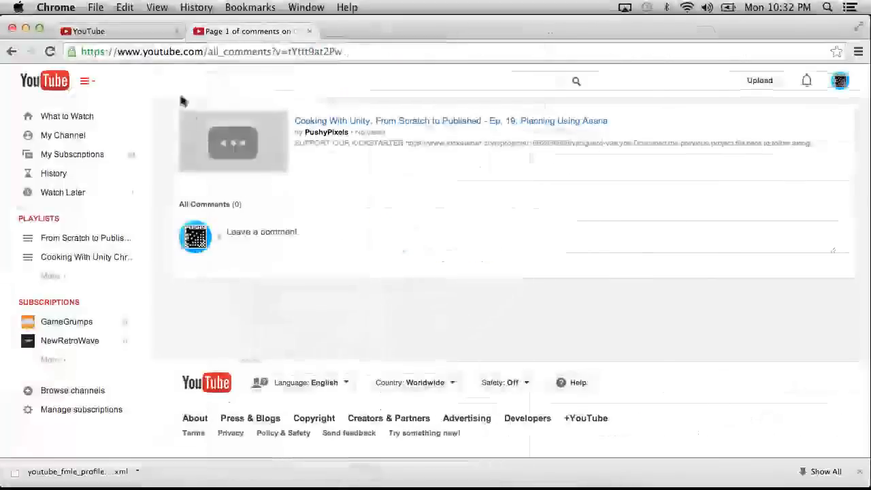
{"action": "key", "text": "ctrl+Left"}
{"action": "key", "text": "ctrl+Left"}
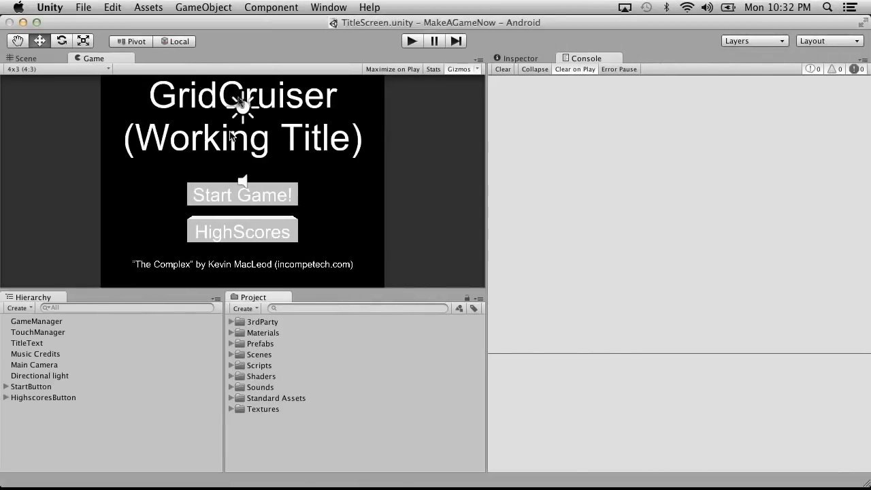
{"action": "key", "text": "ctrl+Right"}
{"action": "key", "text": "ctrl+Right"}
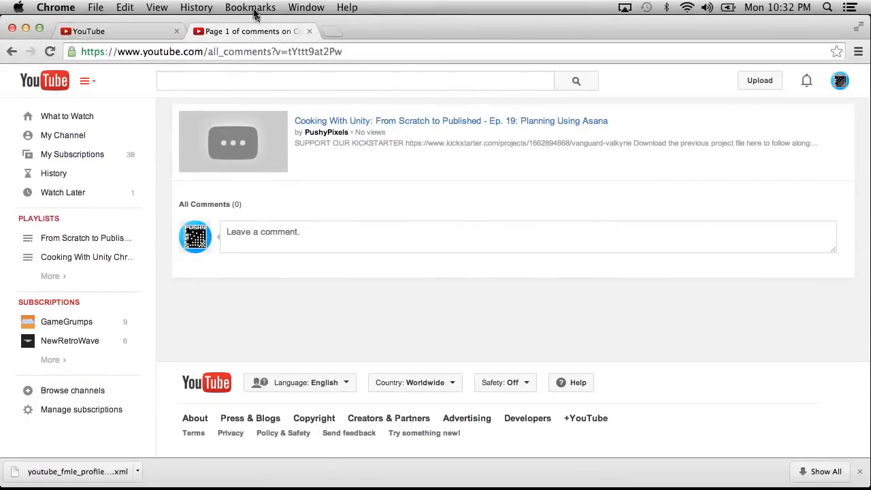
{"action": "left_click", "coordinate": [330, 32]}
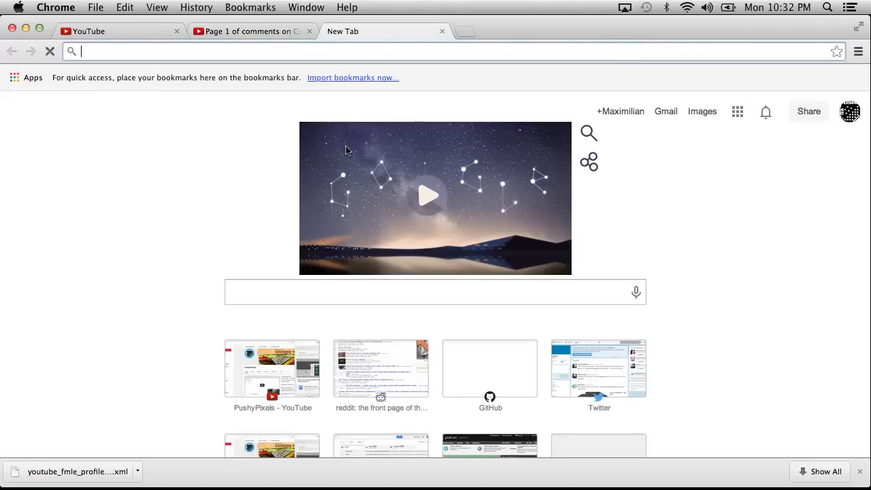
{"action": "type", "text": "as"}
{"action": "key", "text": "BackSpace"}
{"action": "key", "text": "BackSpace"}
{"action": "key", "text": "BackSpace"}
Sign out of the current Google account and go to asana.com in the same tab.
{"action": "left_click", "coordinate": [850, 112]}
{"action": "left_click", "coordinate": [823, 243]}
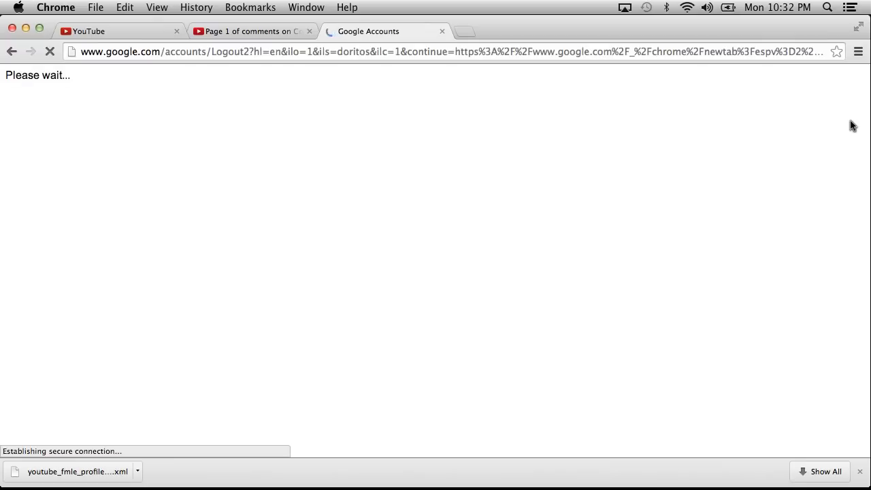
{"action": "left_click", "coordinate": [263, 55]}
{"action": "type", "text": "asana.com"}
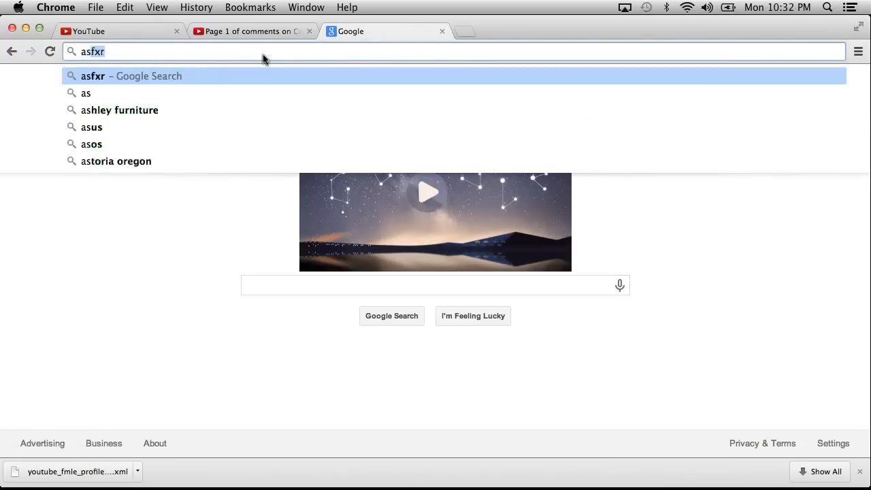
{"action": "key", "text": "Return"}
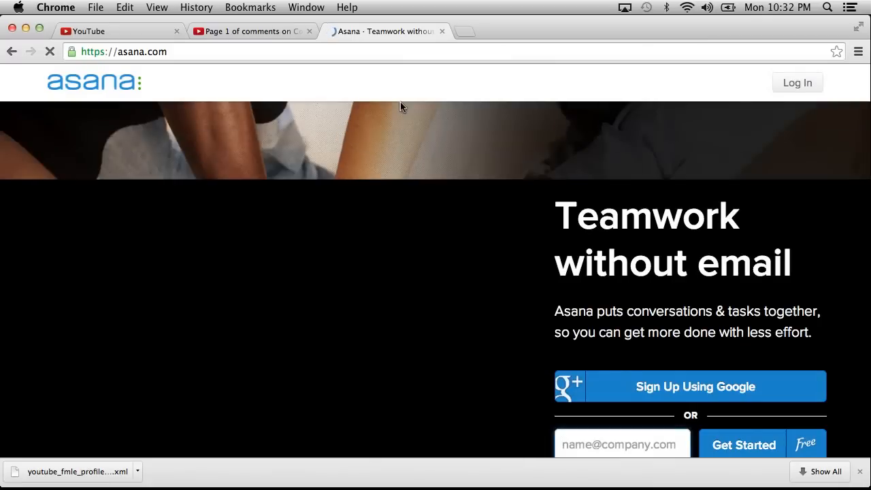
Submit the free Asana sign-up form with the project's e-mail address.
{"action": "scroll", "coordinate": [702, 270], "scroll_direction": "down", "scroll_amount": 3}
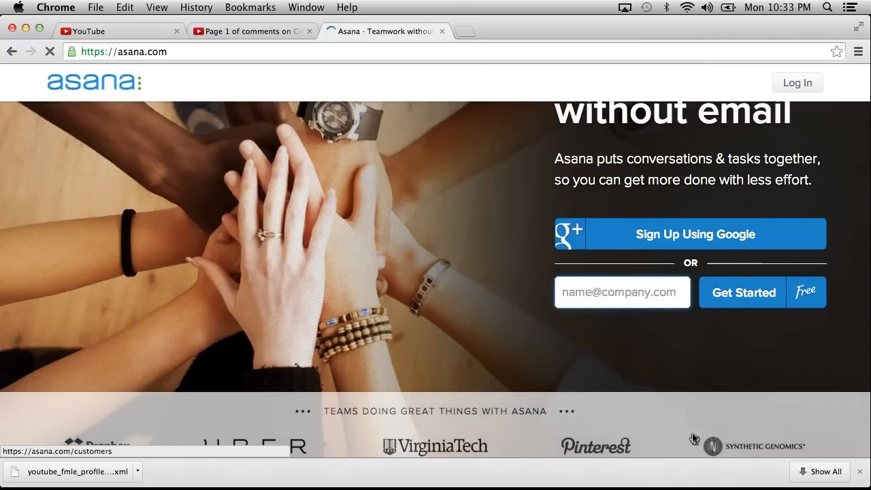
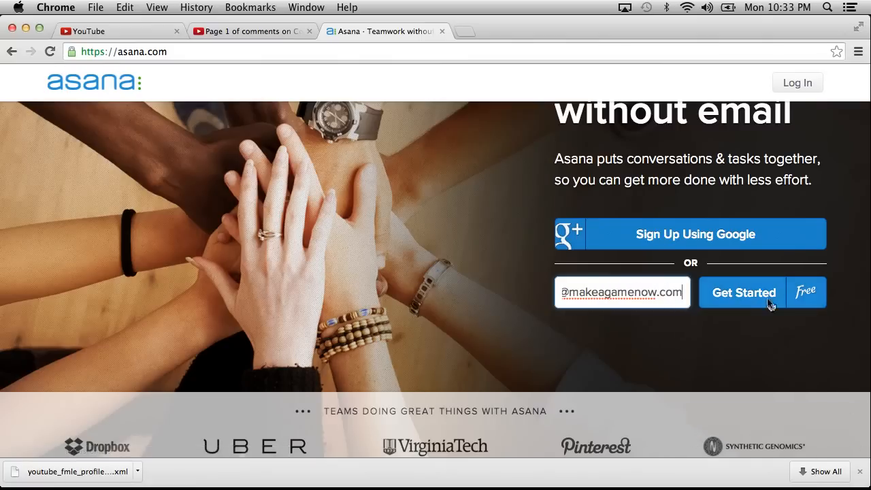
{"action": "left_click", "coordinate": [763, 299]}
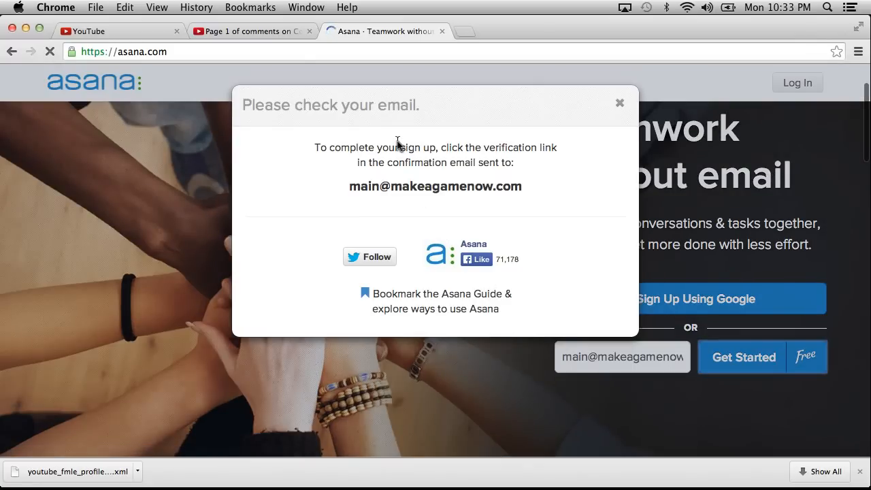
Load gmail.com in a new browser tab and sign in to the project's mail account with the saved password.
{"action": "left_click", "coordinate": [465, 32]}
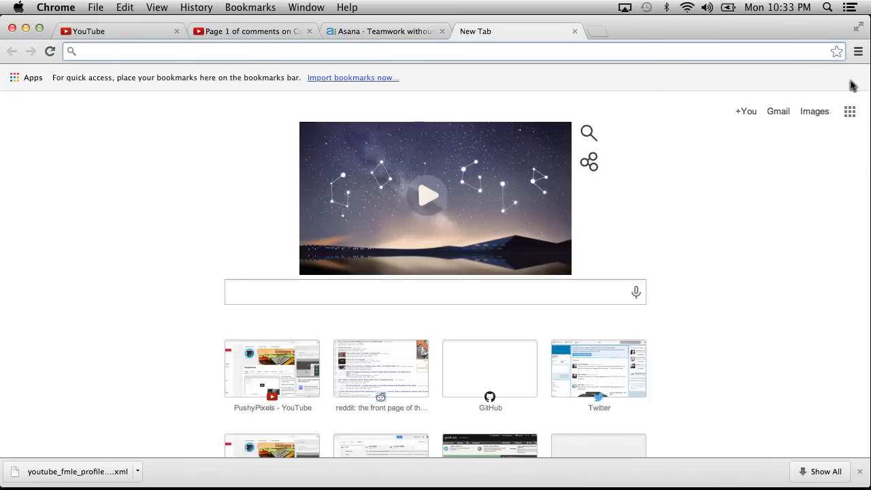
{"action": "type", "text": "gmail.com"}
{"action": "key", "text": "Return"}
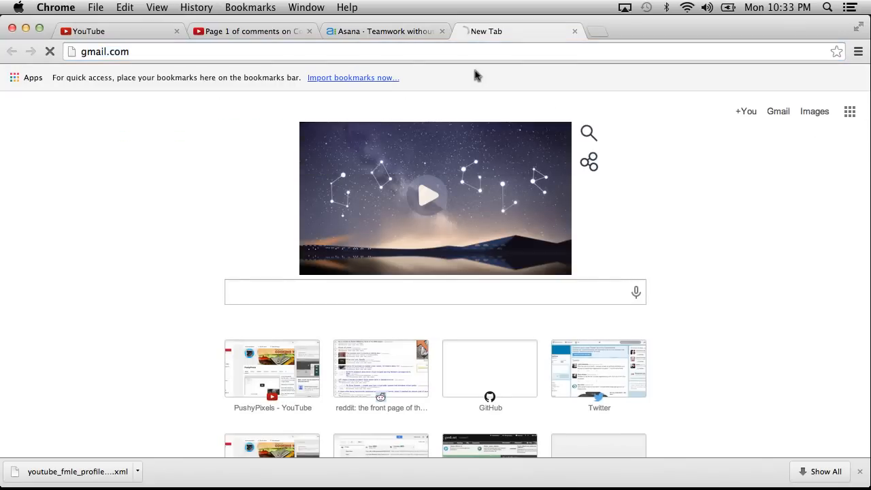
{"action": "left_click", "coordinate": [426, 227]}
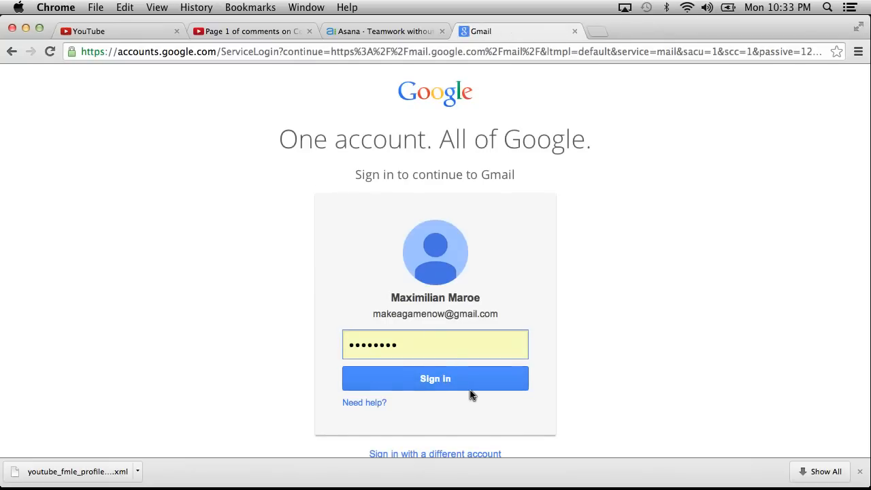
{"action": "left_click", "coordinate": [455, 385]}
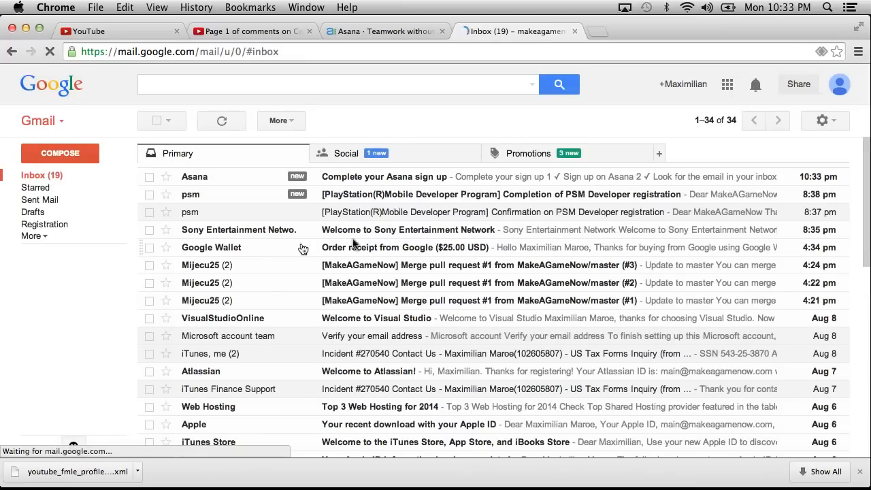
Follow the Complete Sign Up link in the Asana e-mail, and close the Gmail tab and the old Asana tab.
{"action": "left_click", "coordinate": [495, 178]}
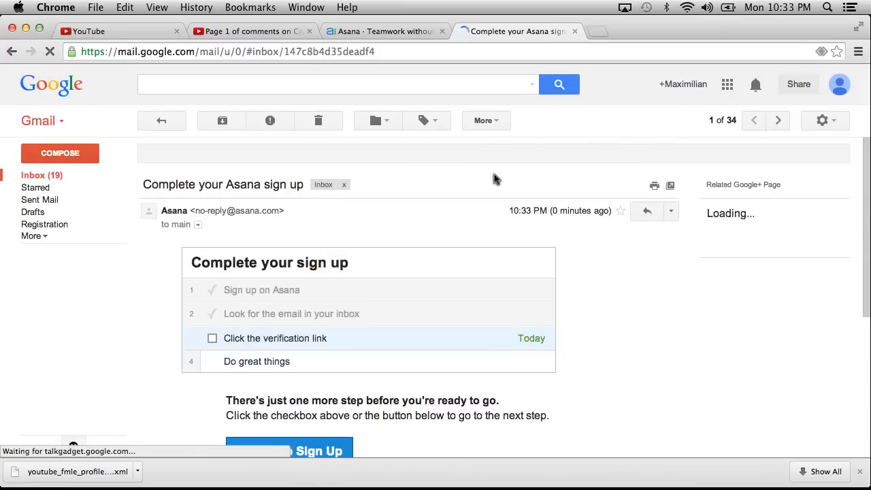
{"action": "scroll", "coordinate": [306, 316], "scroll_direction": "down", "scroll_amount": 5}
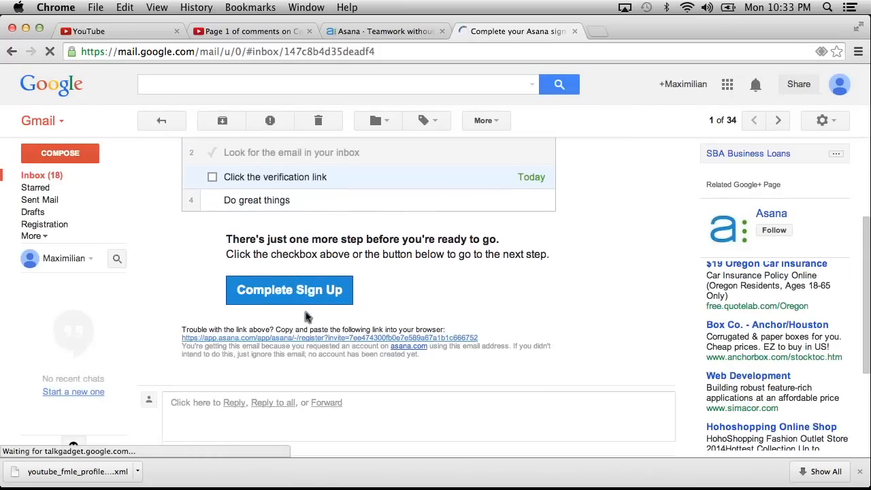
{"action": "left_click", "coordinate": [282, 286]}
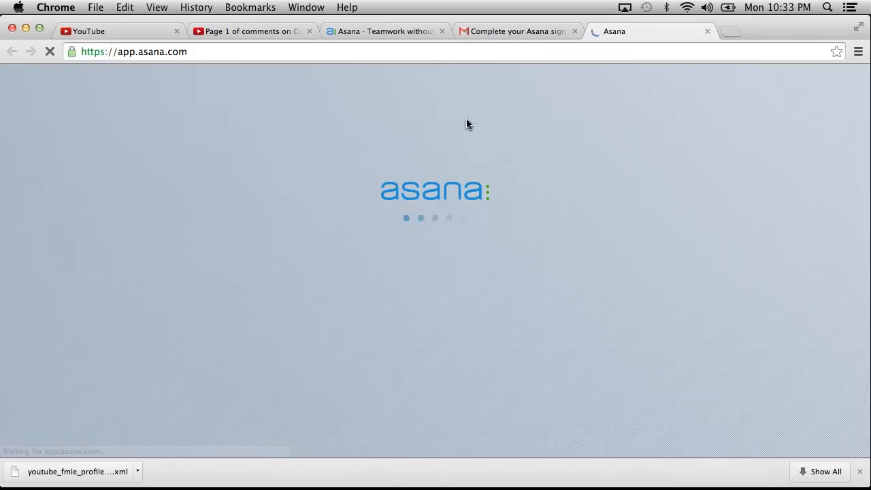
{"action": "left_click", "coordinate": [574, 31]}
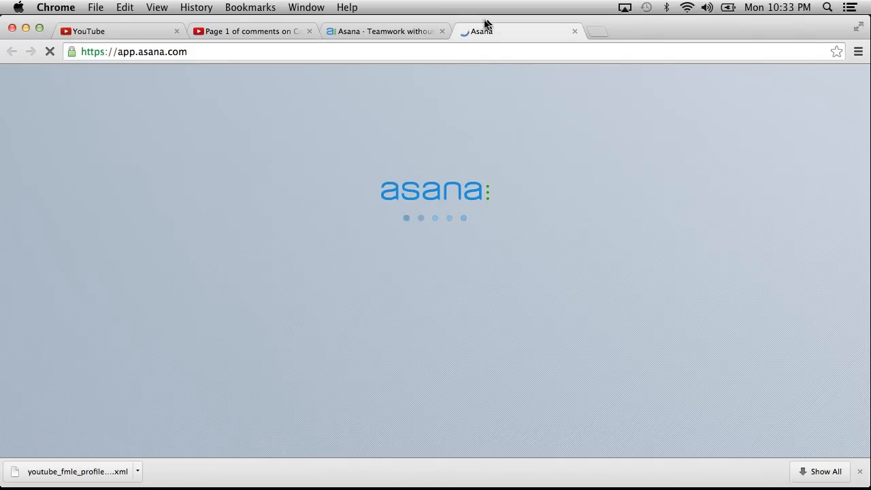
{"action": "left_click", "coordinate": [442, 32]}
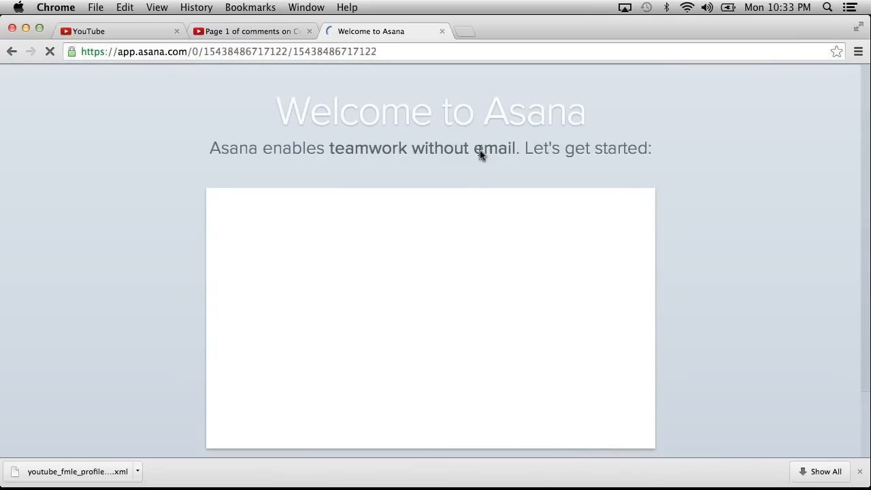
Continue past the Asana welcome video and enter the full name and account password in the profile form.
{"action": "scroll", "coordinate": [707, 182], "scroll_direction": "down", "scroll_amount": 2}
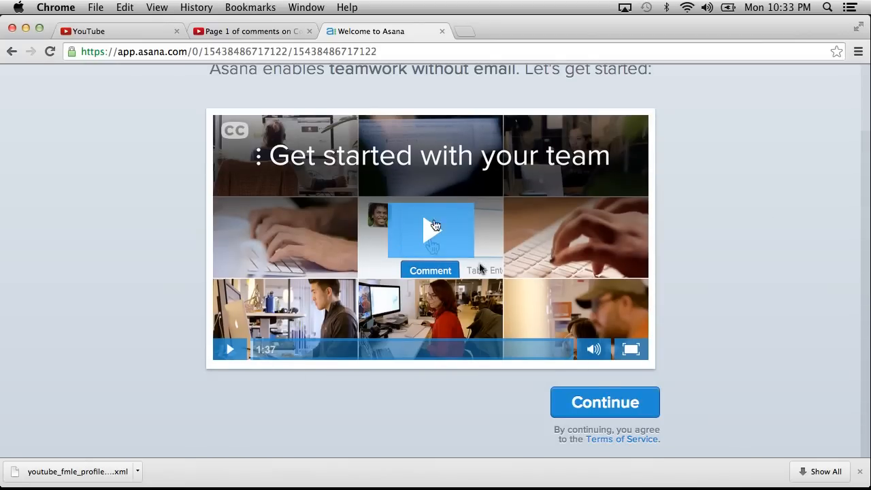
{"action": "left_click", "coordinate": [622, 401]}
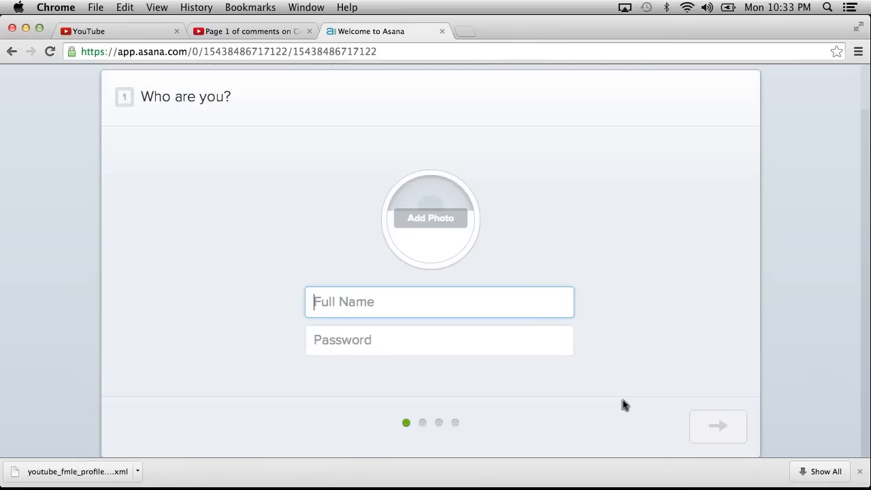
{"action": "key", "text": "Tab"}
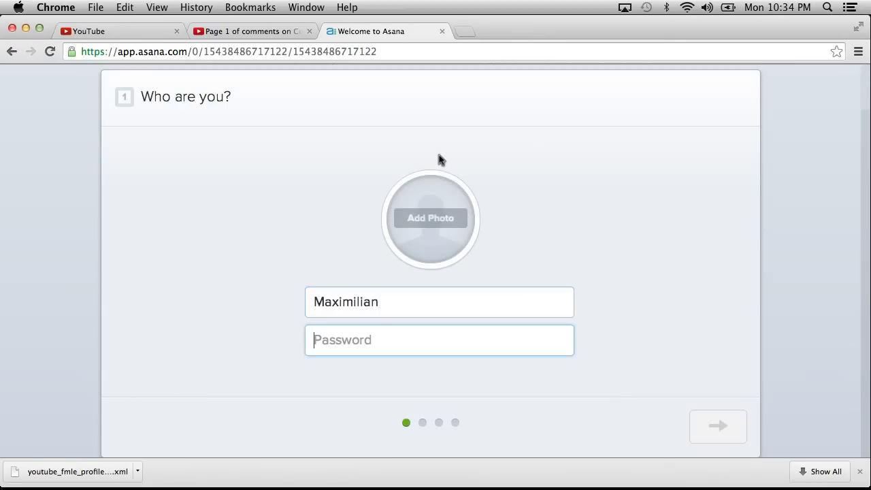
{"action": "left_click", "coordinate": [396, 304]}
{"action": "left_click", "coordinate": [372, 341]}
{"action": "type", "text": "********"}
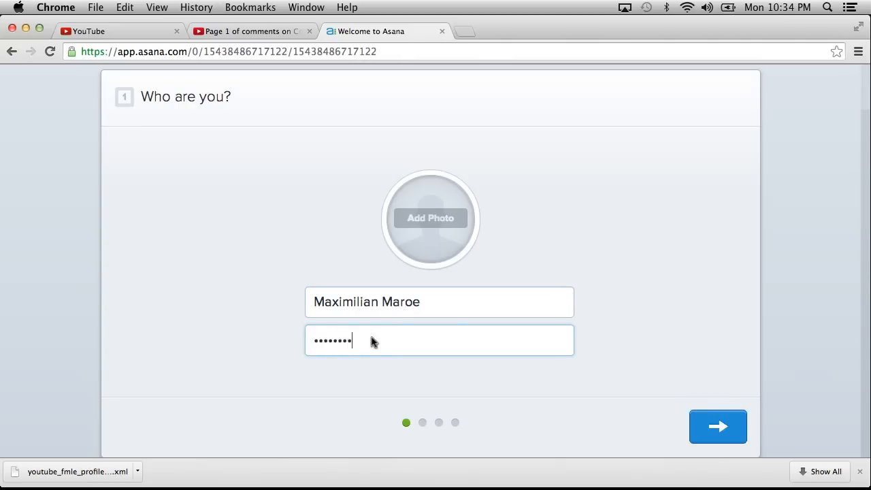
Open the file chooser for the profile photo and dismiss it without selecting an image.
{"action": "left_click", "coordinate": [431, 230]}
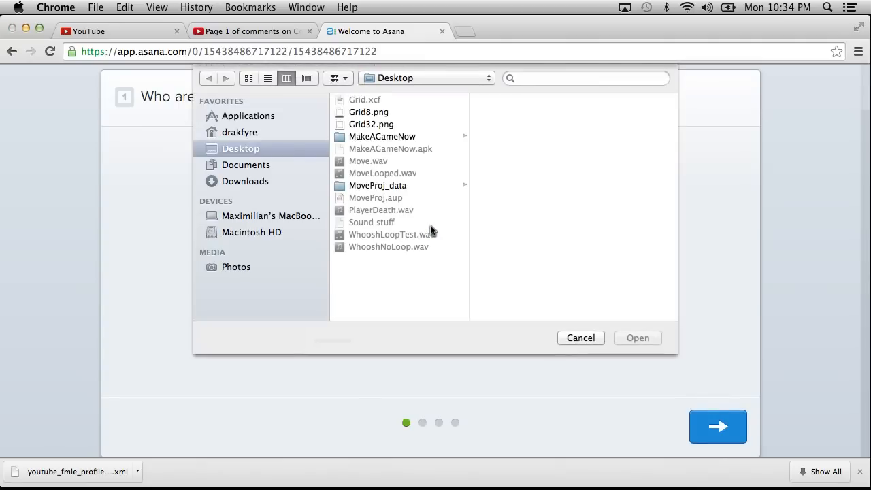
{"action": "left_click", "coordinate": [578, 340]}
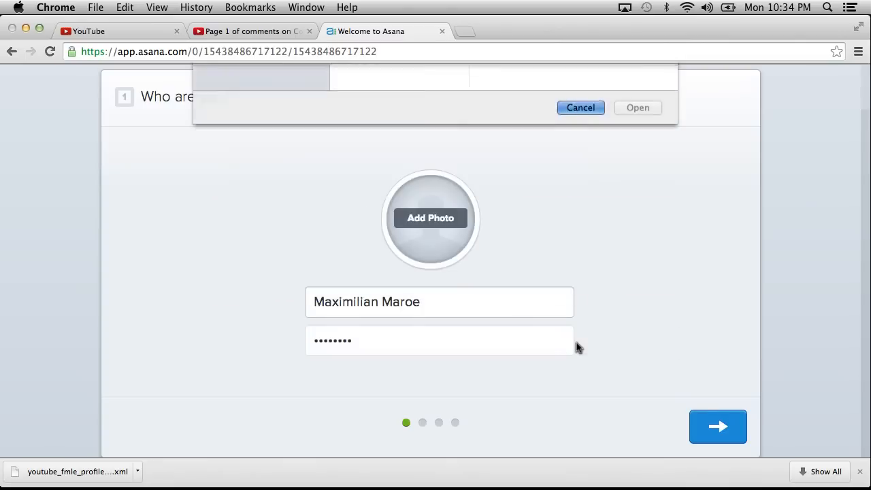
Submit the profile details, declare the address a personal e-mail rather than a corporate one, and skip adding teammates.
{"action": "left_click", "coordinate": [715, 433]}
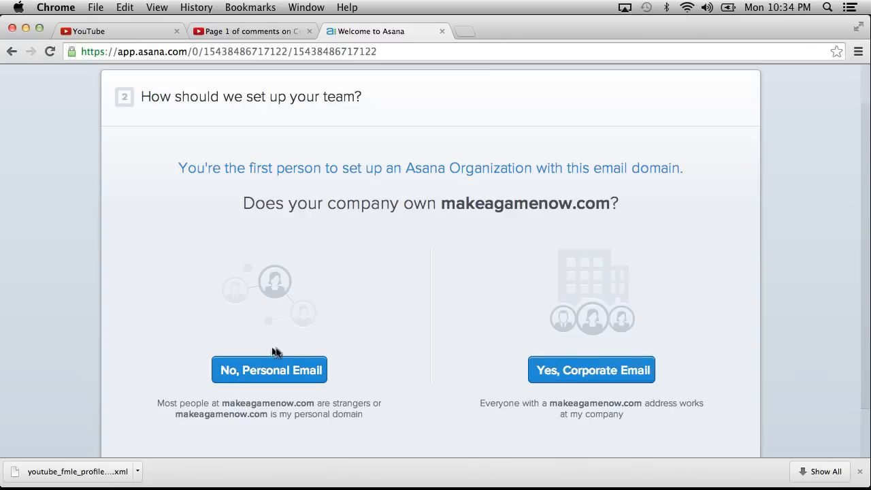
{"action": "left_click", "coordinate": [297, 371]}
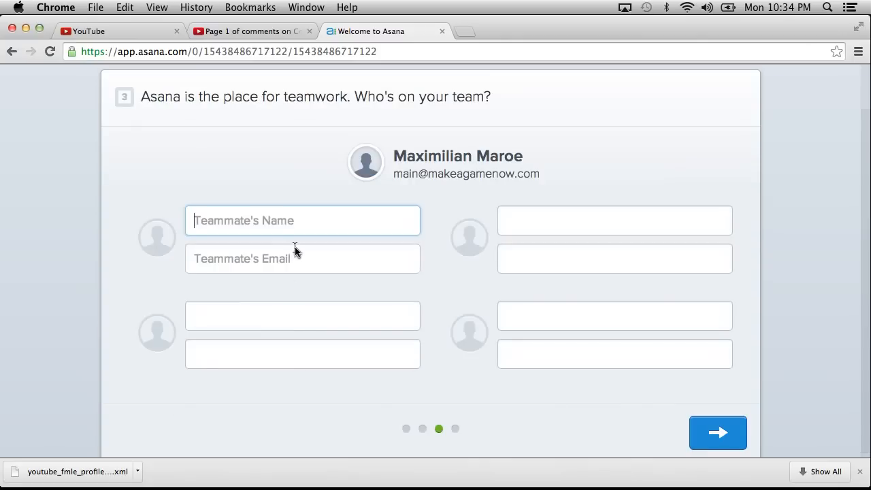
{"action": "scroll", "coordinate": [727, 411], "scroll_direction": "down", "scroll_amount": 1}
{"action": "left_click", "coordinate": [717, 426]}
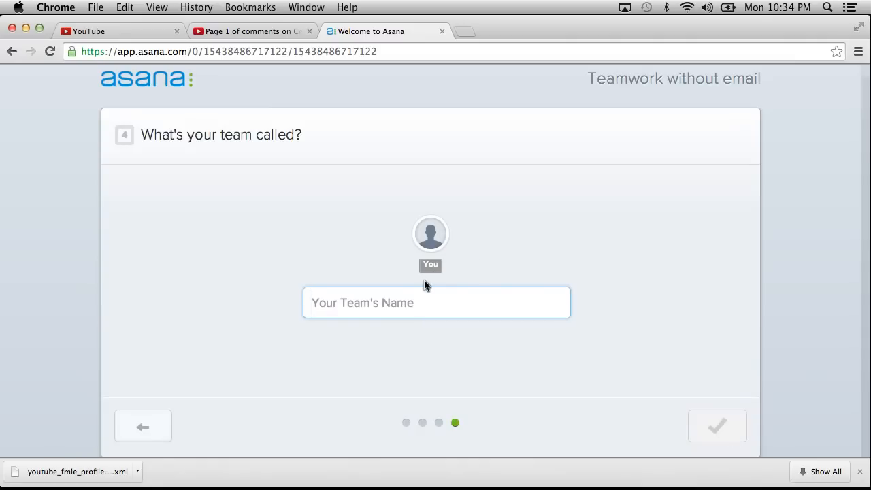
Name the team MakeAGameNow and finish the Asana account setup.
{"action": "type", "text": "MakeA"}
{"action": "type", "text": "GameNow"}
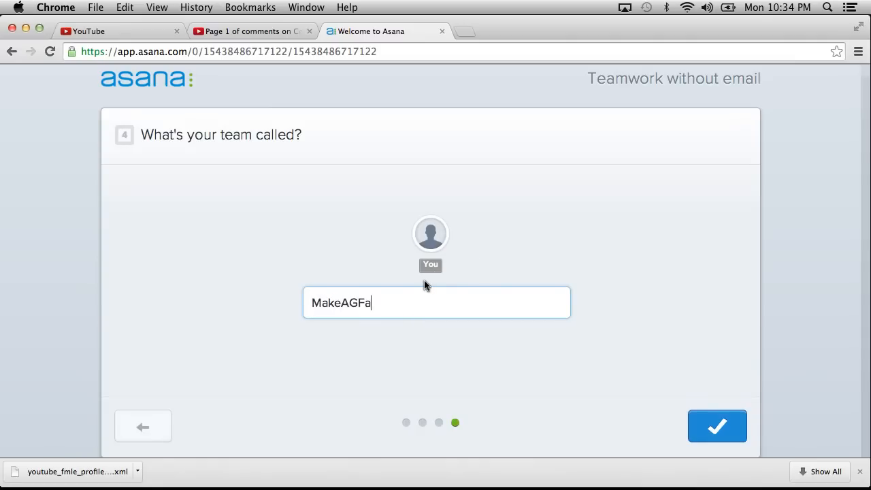
{"action": "left_click", "coordinate": [718, 423]}
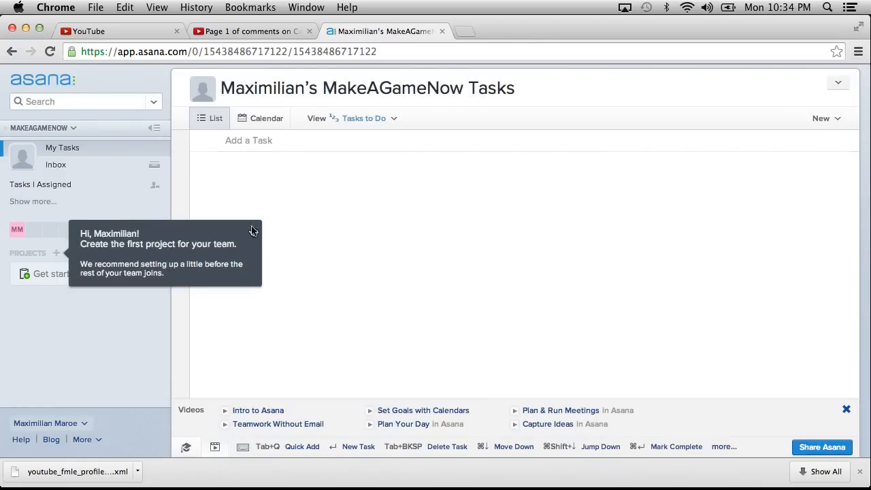
Create the team's first project from the Blank Project type after looking through the available project types.
{"action": "left_click", "coordinate": [55, 254]}
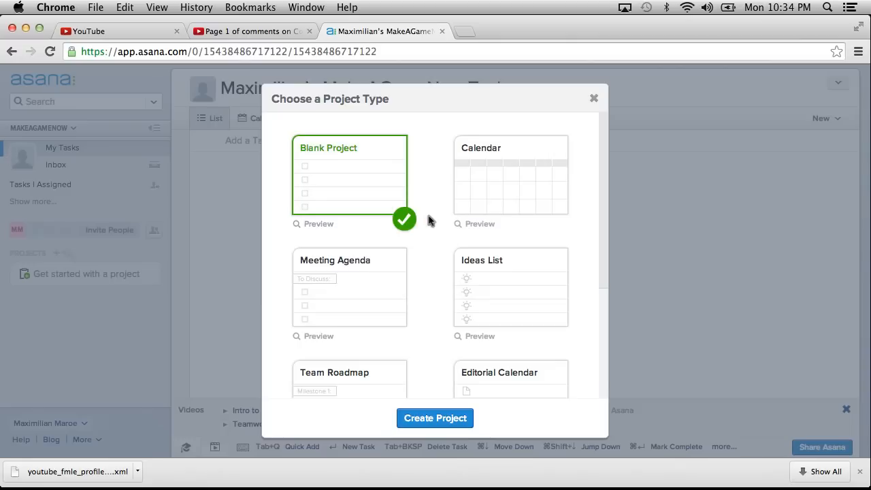
{"action": "scroll", "coordinate": [391, 183], "scroll_direction": "down", "scroll_amount": 2}
{"action": "scroll", "coordinate": [391, 183], "scroll_direction": "down", "scroll_amount": 4}
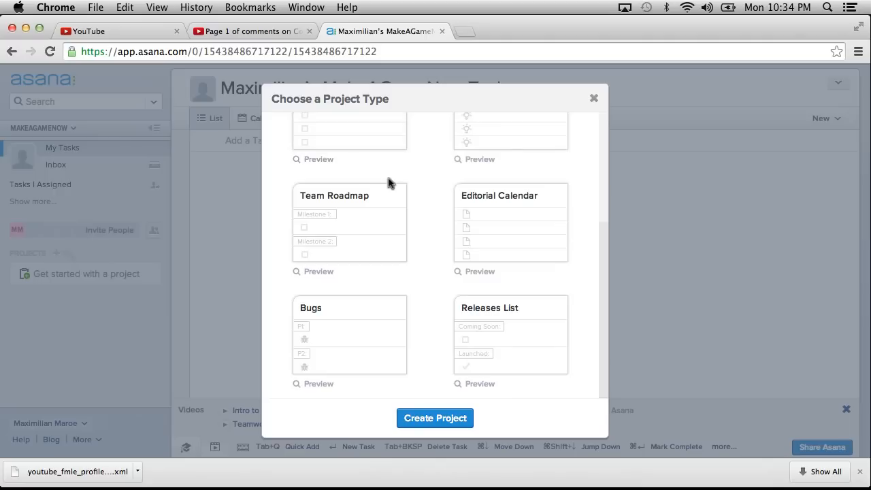
{"action": "scroll", "coordinate": [390, 182], "scroll_direction": "up", "scroll_amount": 5}
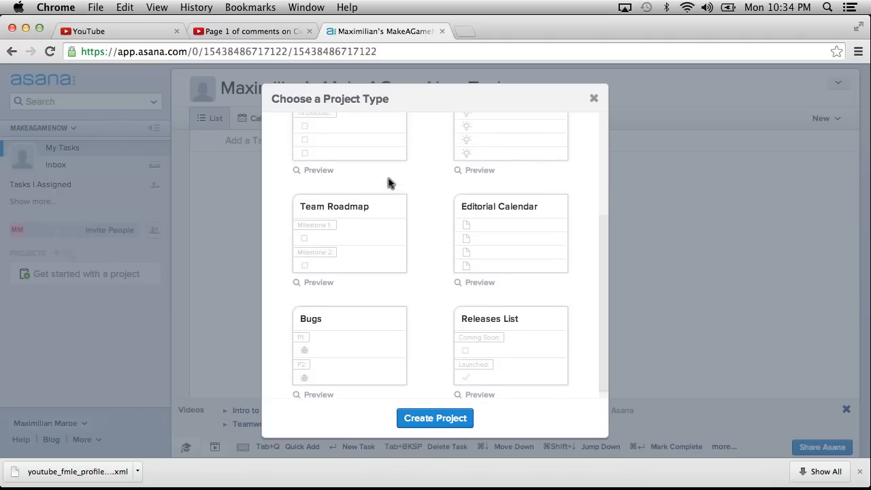
{"action": "left_click", "coordinate": [439, 420]}
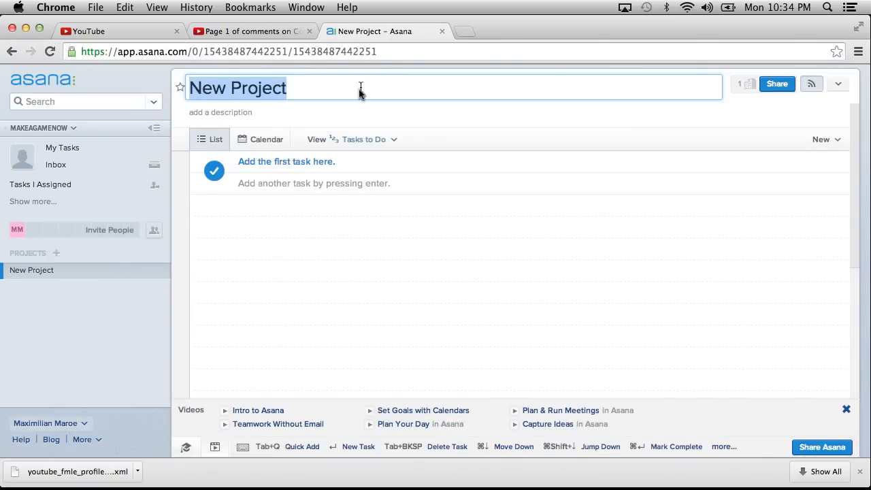
Name the new project MakeAGameNow.
{"action": "type", "text": "MakeAGameNow"}
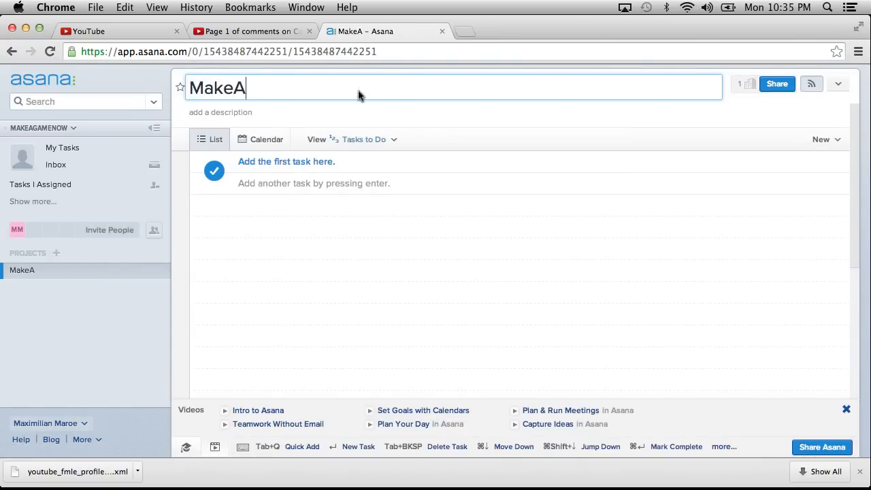
{"action": "key", "text": "BackSpace"}
{"action": "key", "text": "BackSpace"}
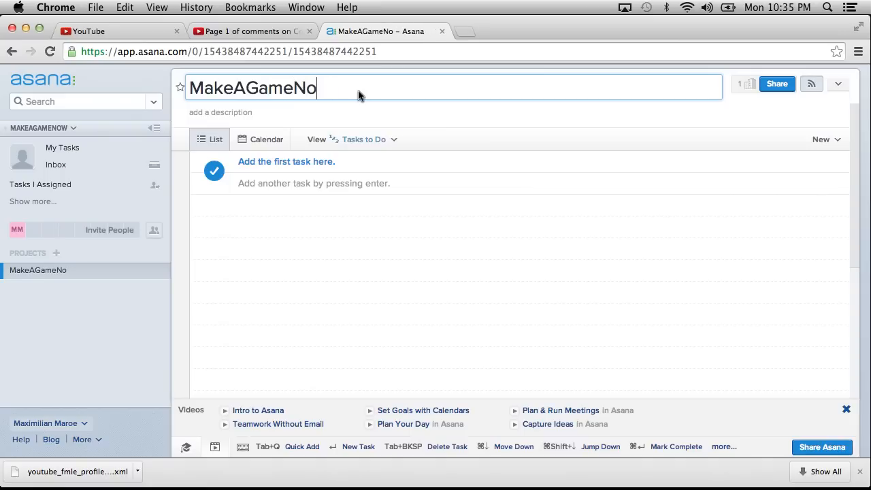
{"action": "type", "text": "ow"}
{"action": "key", "text": "Return"}
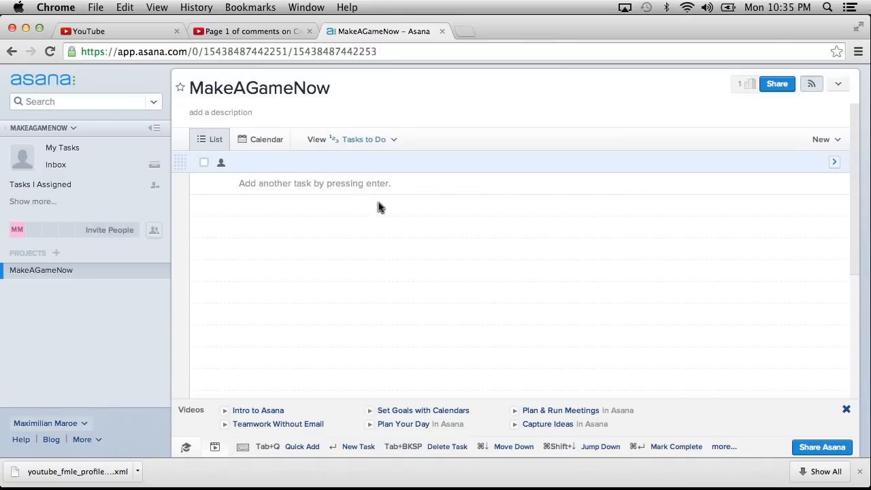
Add three placeholder tasks to the project: Hello, alsjdflkajlsdkfja and lakjsdlkfjalksdjfeioeij.
{"action": "type", "text": "Hello"}
{"action": "key", "text": "Return"}
{"action": "type", "text": "alsjdflkajlsdkfja"}
{"action": "key", "text": "Return"}
{"action": "type", "text": "lakjsdlkfjalksdfjeioeij"}
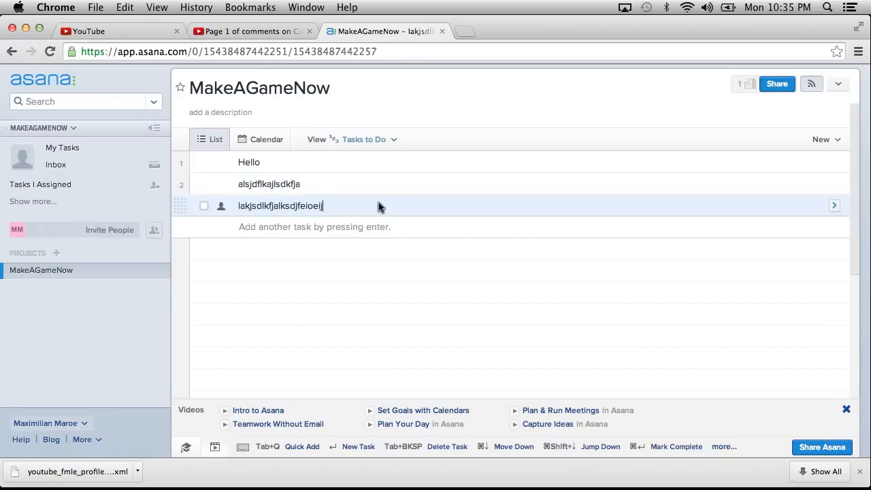
{"action": "key", "text": "Return"}
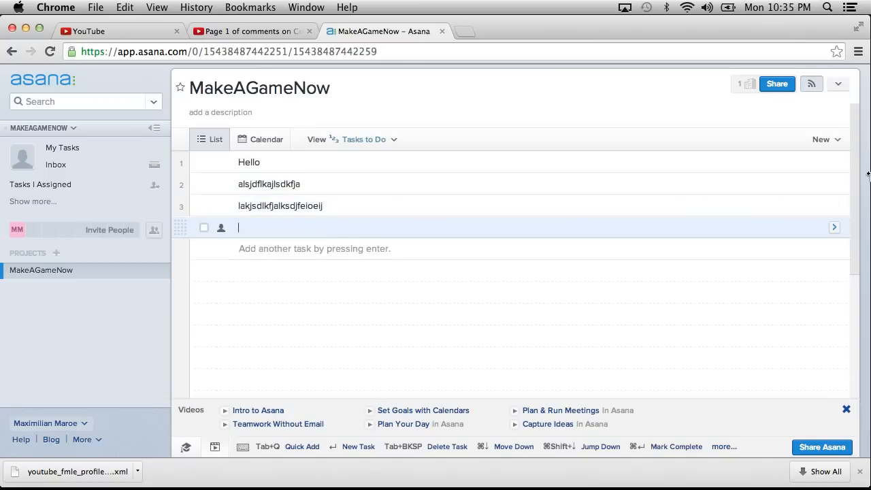
Show the task details, starting from the third placeholder task, and switch between the second and third tasks.
{"action": "left_click", "coordinate": [835, 205]}
{"action": "left_click", "coordinate": [334, 186]}
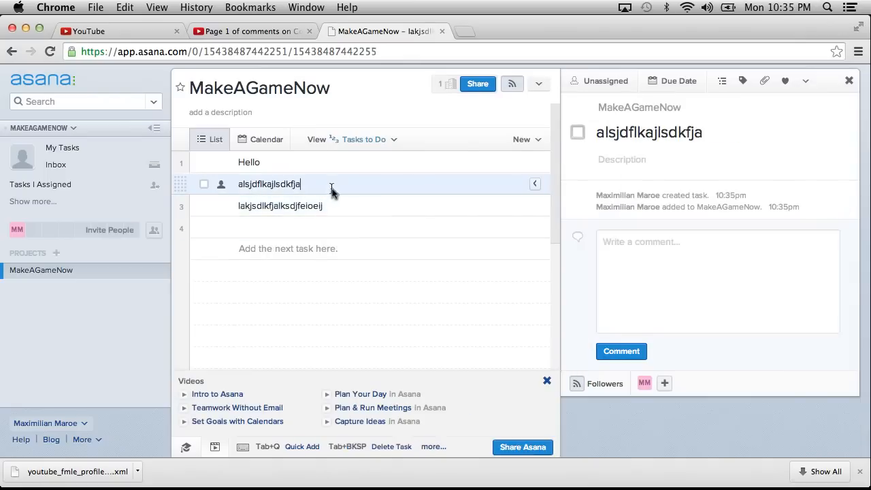
{"action": "left_click", "coordinate": [350, 202]}
Delete all the placeholder tasks so that the project's task list is empty.
{"action": "left_click_drag", "start_coordinate": [380, 205], "coordinate": [61, 191]}
{"action": "key", "text": "BackSpace"}
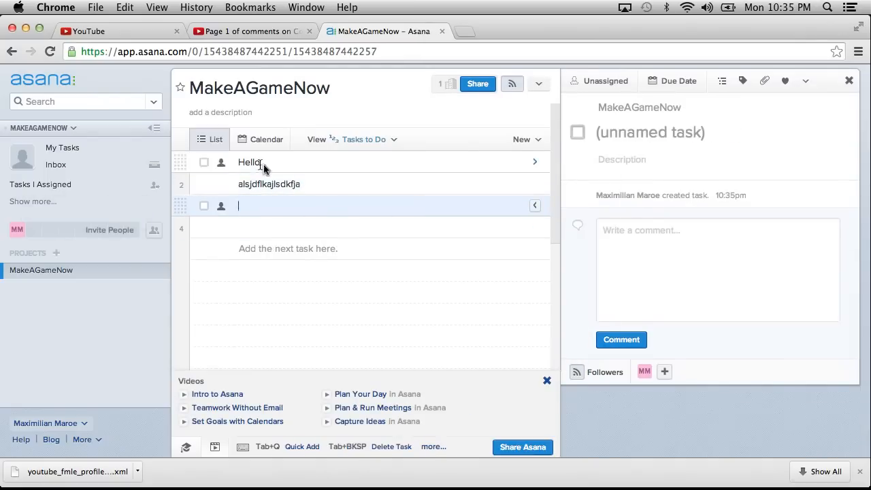
{"action": "left_click_drag", "start_coordinate": [305, 185], "coordinate": [227, 185]}
{"action": "left_click", "coordinate": [266, 227]}
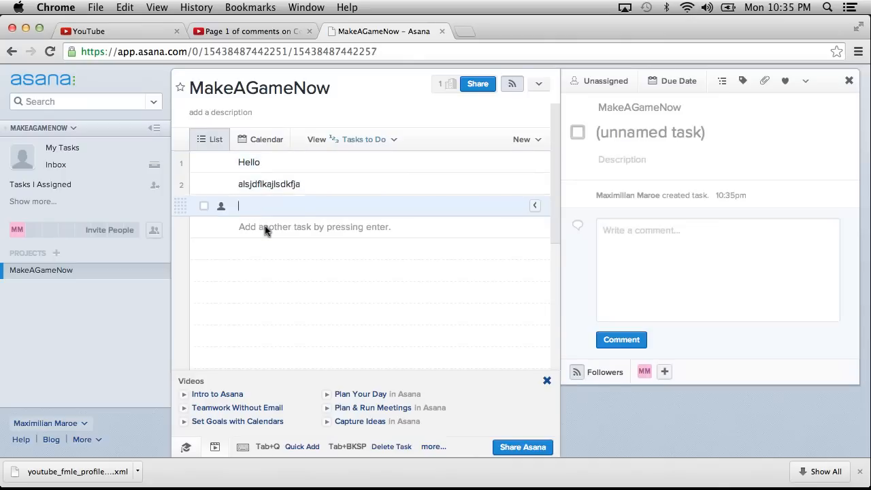
{"action": "key", "text": "BackSpace"}
{"action": "key", "text": "BackSpace"}
{"action": "key", "text": "BackSpace"}
{"action": "key", "text": "BackSpace"}
{"action": "key", "text": "BackSpace"}
{"action": "key", "text": "BackSpace"}
{"action": "key", "text": "BackSpace"}
{"action": "key", "text": "BackSpace"}
{"action": "key", "text": "BackSpace"}
{"action": "key", "text": "BackSpace"}
{"action": "key", "text": "BackSpace"}
{"action": "key", "text": "BackSpace"}
{"action": "key", "text": "BackSpace"}
{"action": "key", "text": "BackSpace"}
{"action": "key", "text": "BackSpace"}
{"action": "key", "text": "BackSpace"}
{"action": "key", "text": "BackSpace"}
{"action": "key", "text": "BackSpace"}
{"action": "key", "text": "BackSpace"}
{"action": "key", "text": "BackSpace"}
{"action": "key", "text": "BackSpace"}
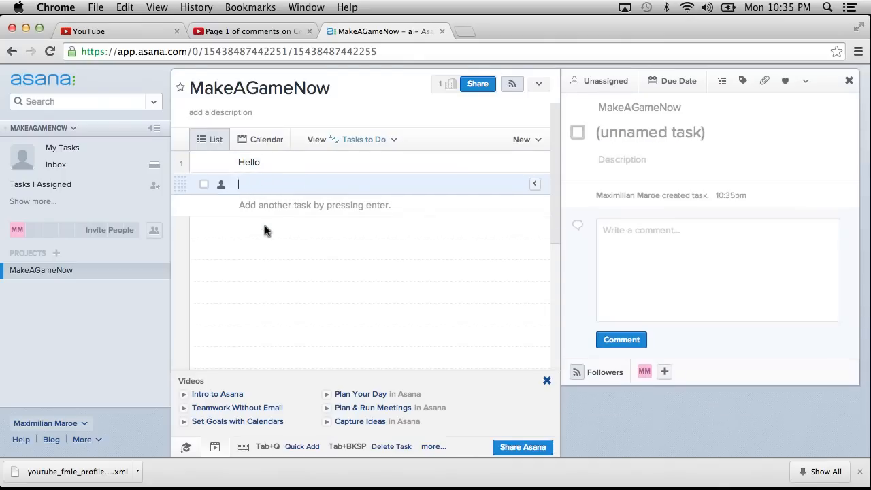
{"action": "key", "text": "BackSpace"}
{"action": "key", "text": "BackSpace"}
{"action": "key", "text": "BackSpace"}
{"action": "key", "text": "BackSpace"}
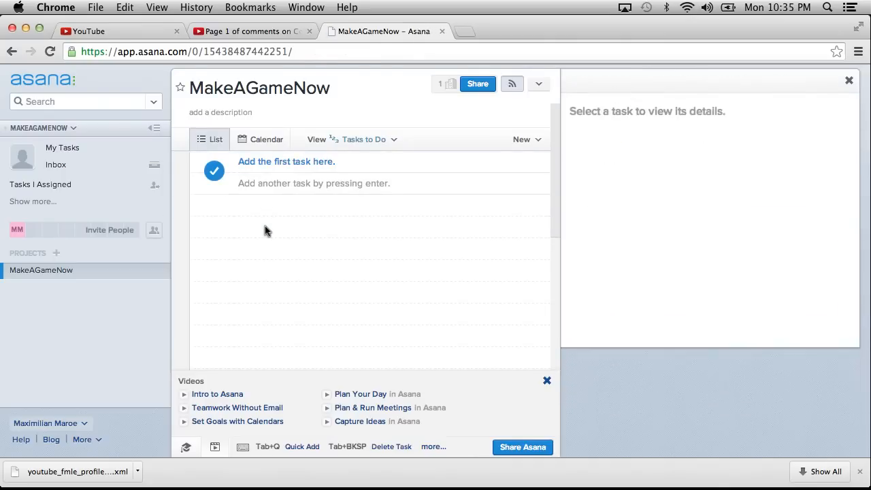
Add a section heading "Bugs:" as the first row of the empty task list.
{"action": "left_click", "coordinate": [272, 191]}
{"action": "left_click", "coordinate": [301, 299]}
{"action": "left_click", "coordinate": [281, 164]}
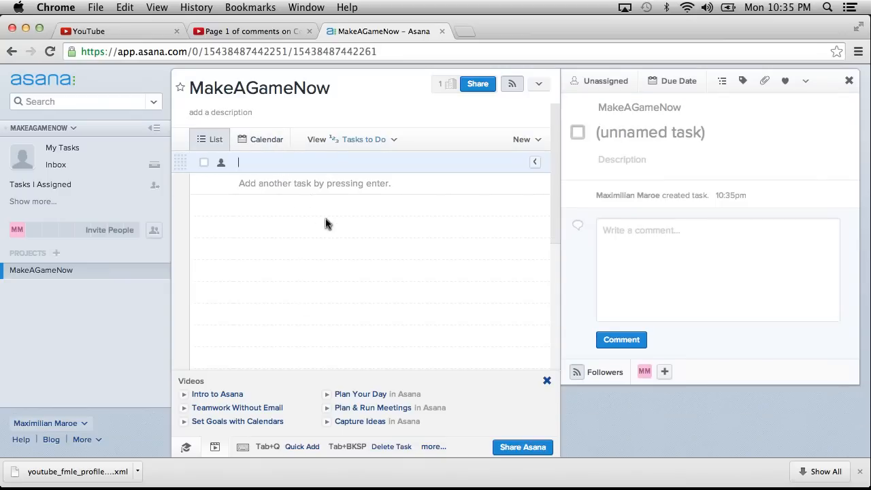
{"action": "type", "text": "Bugs:"}
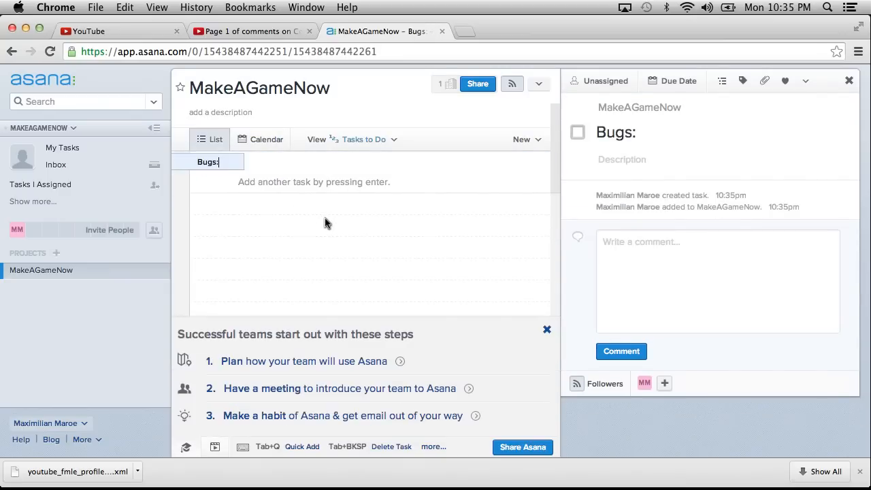
{"action": "key", "text": "Return"}
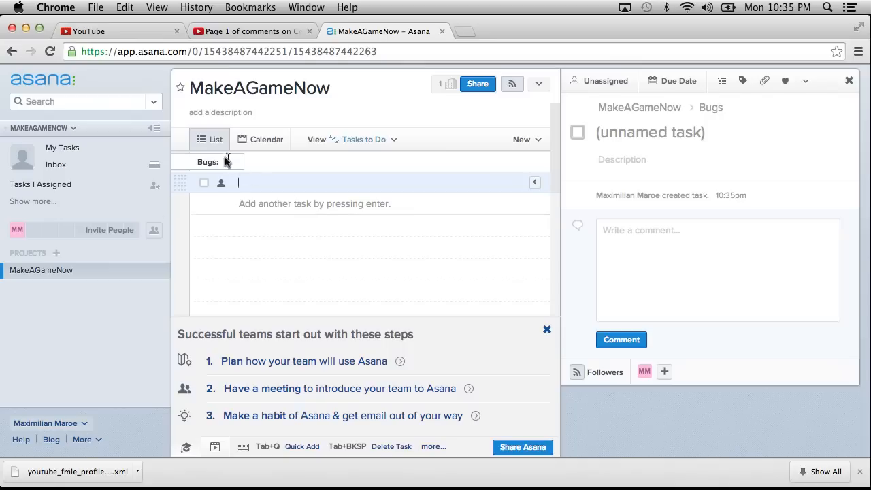
Rename the section heading to "Mobile-only Bugs:" and move on to the blank task below it.
{"action": "left_click", "coordinate": [197, 163]}
{"action": "left_click", "coordinate": [198, 164]}
{"action": "type", "text": "Mobil"}
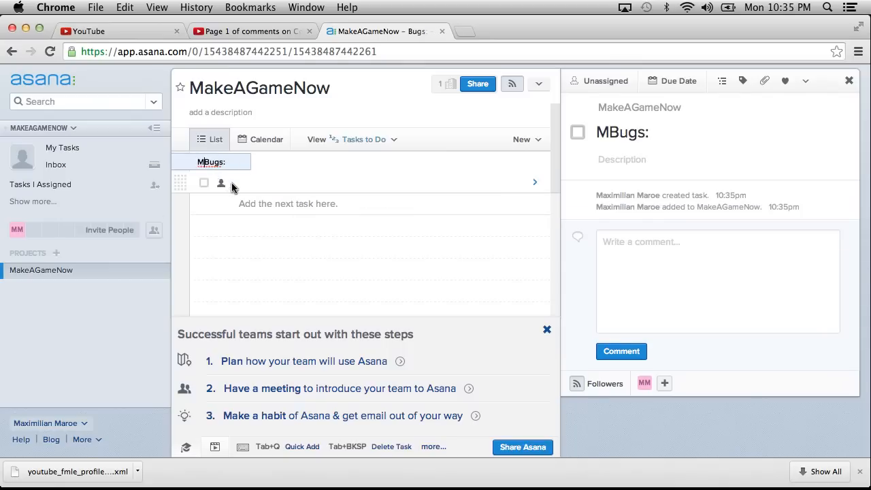
{"action": "type", "text": "e"}
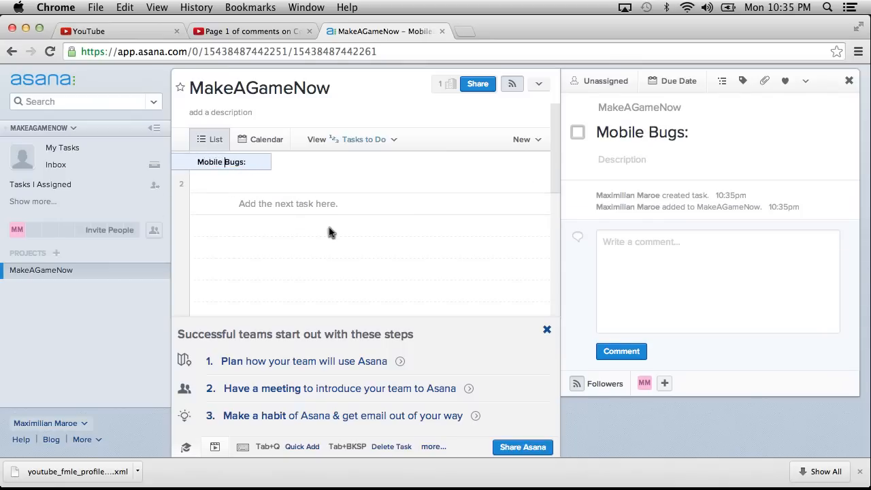
{"action": "key", "text": "BackSpace"}
{"action": "type", "text": "-only"}
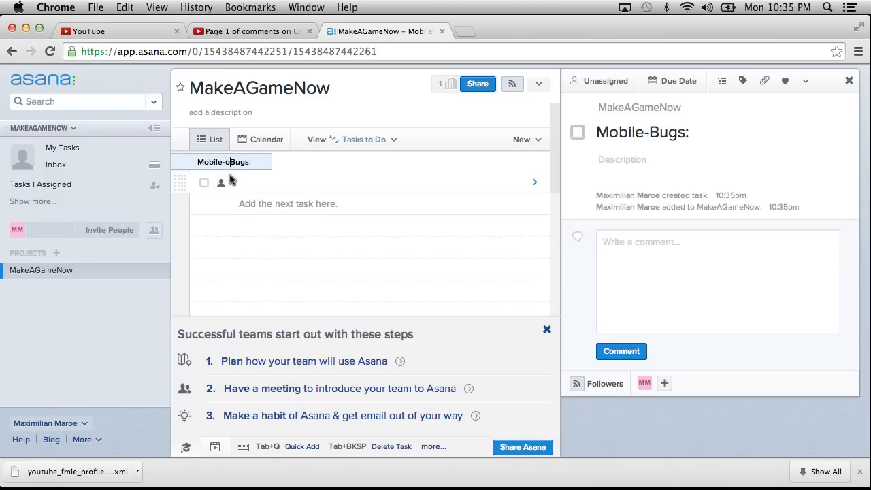
{"action": "key", "text": "Return"}
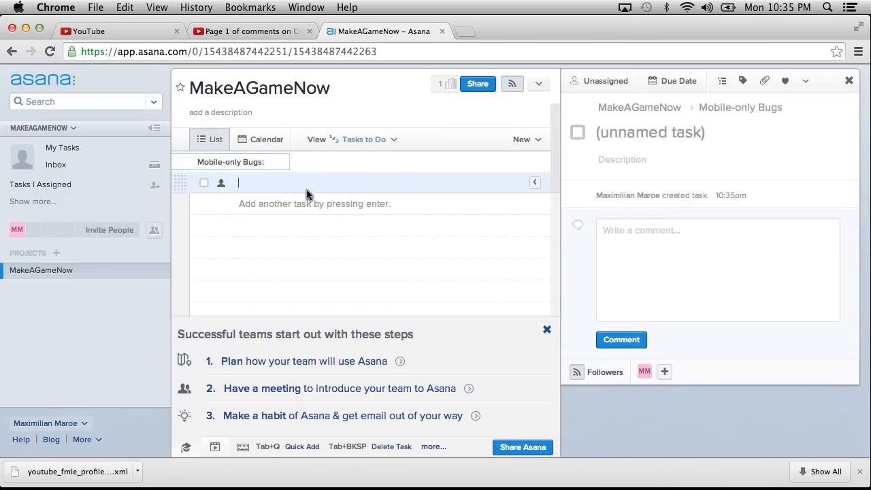
Name the blank task under the Mobile-only Bugs section "Fog does not render properly on several mobile systems".
{"action": "type", "text": "Fog doe"}
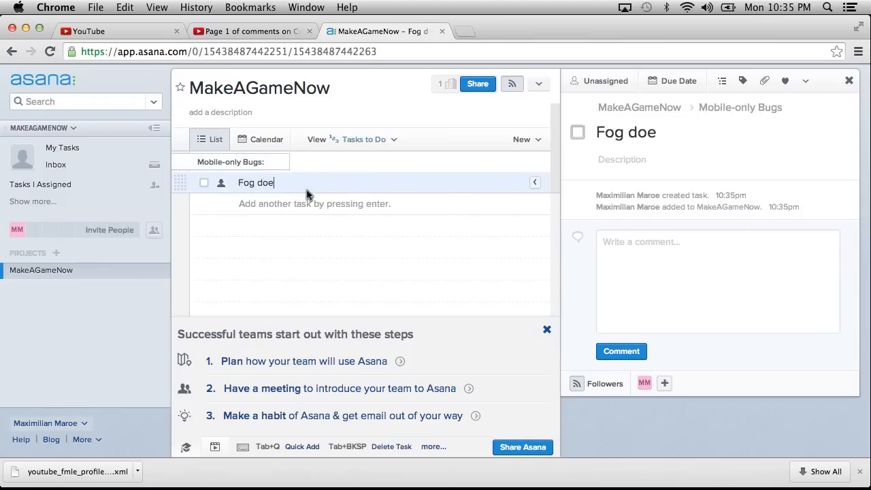
{"action": "type", "text": "s not render pro"}
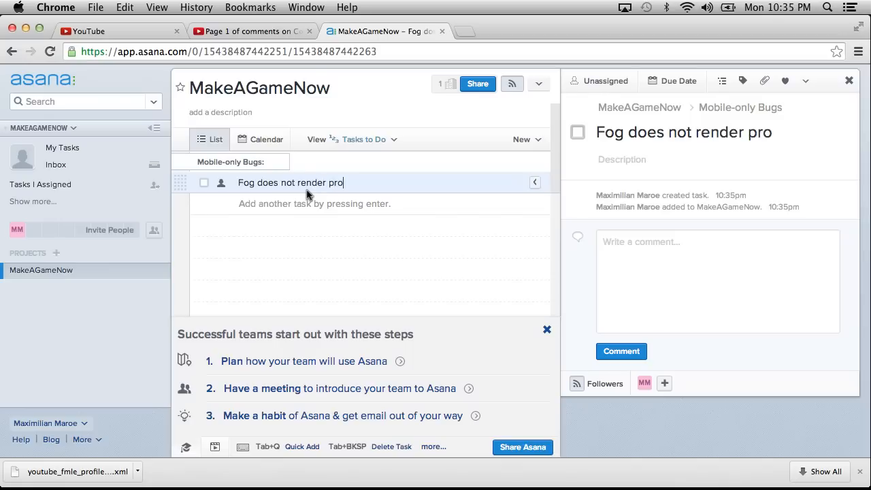
{"action": "type", "text": "perly on sev"}
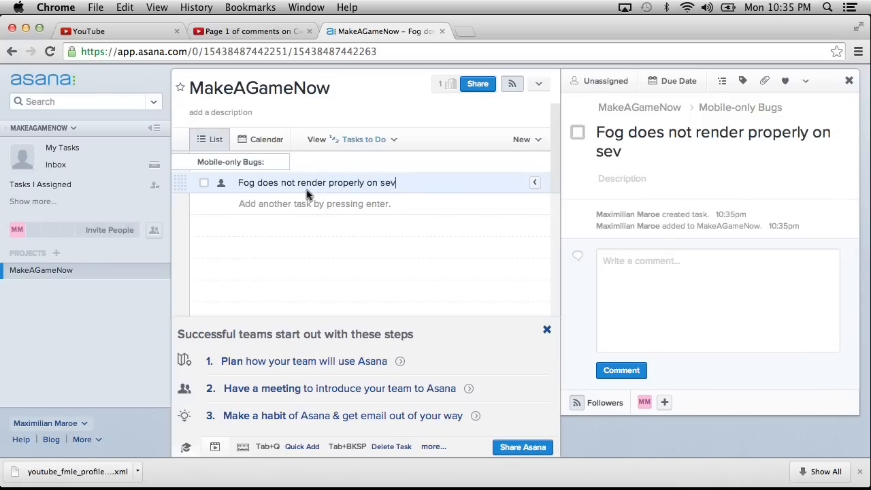
{"action": "type", "text": "eral mobile systems"}
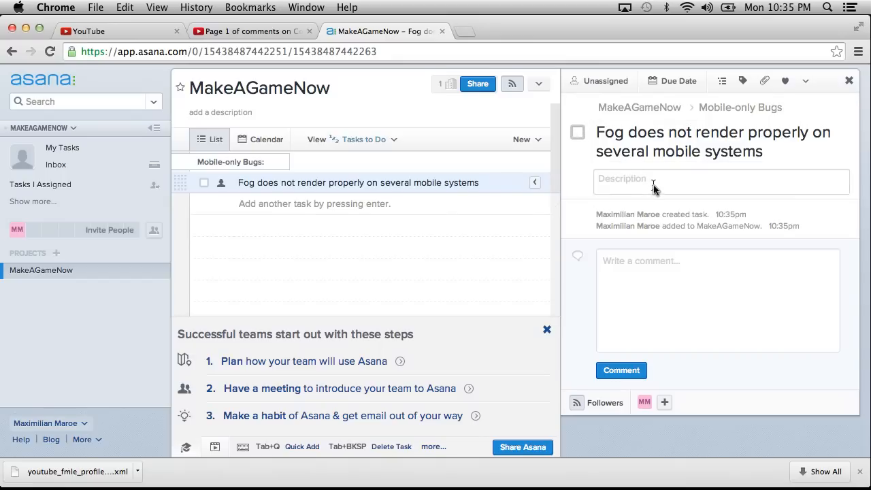
Add the subtasks "Android", "iOS" and "Playstation Mobile" to the fog rendering task.
{"action": "left_click", "coordinate": [722, 80]}
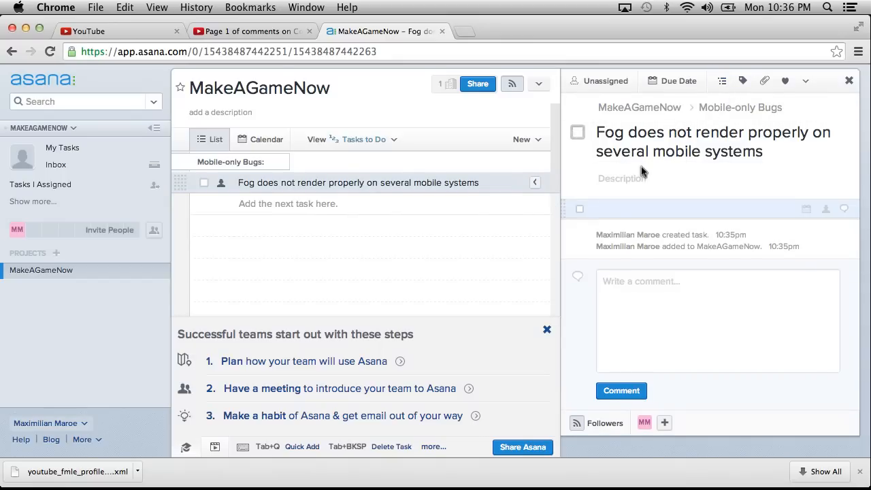
{"action": "type", "text": "Android"}
{"action": "key", "text": "Return"}
{"action": "type", "text": "iOS"}
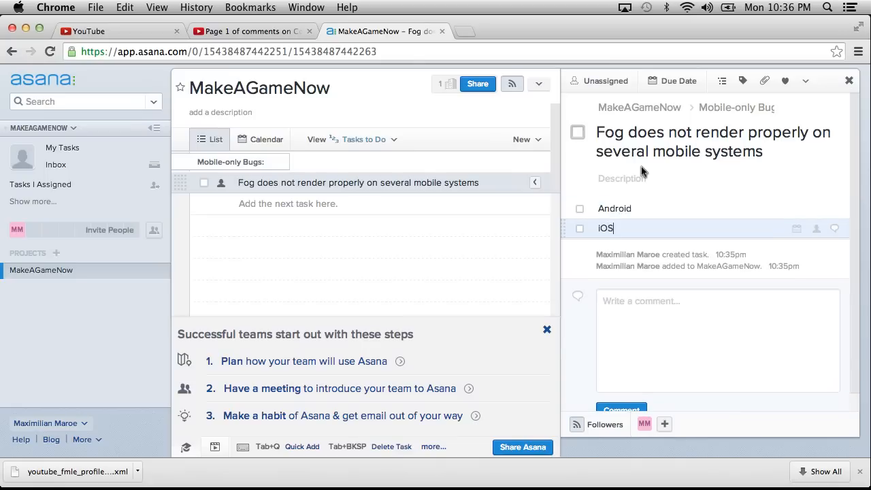
{"action": "key", "text": "Return"}
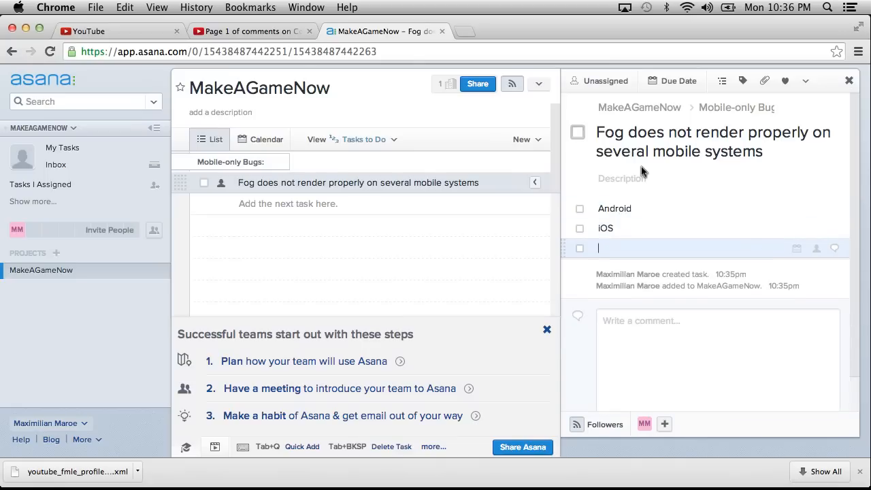
{"action": "type", "text": "Playstation Mobile"}
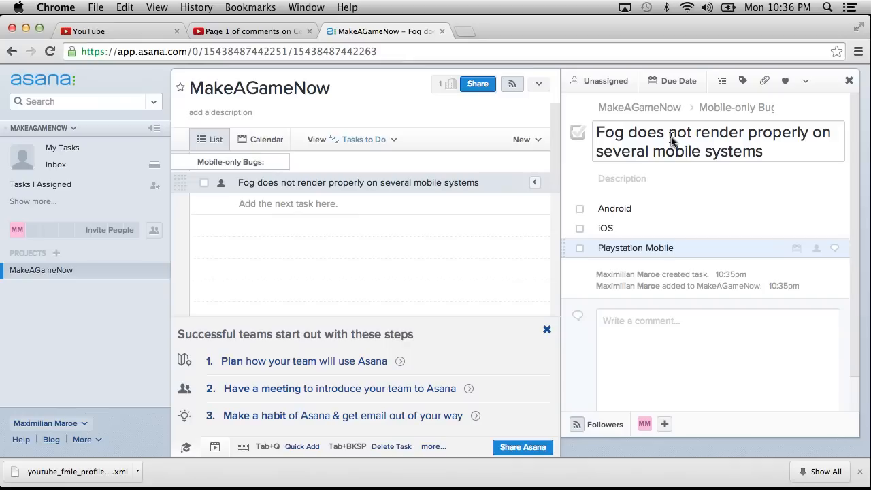
Add two more subtasks to the fog rendering task, "Blackberry?" and "Windows Phone?".
{"action": "key", "text": "Return"}
{"action": "type", "text": "B"}
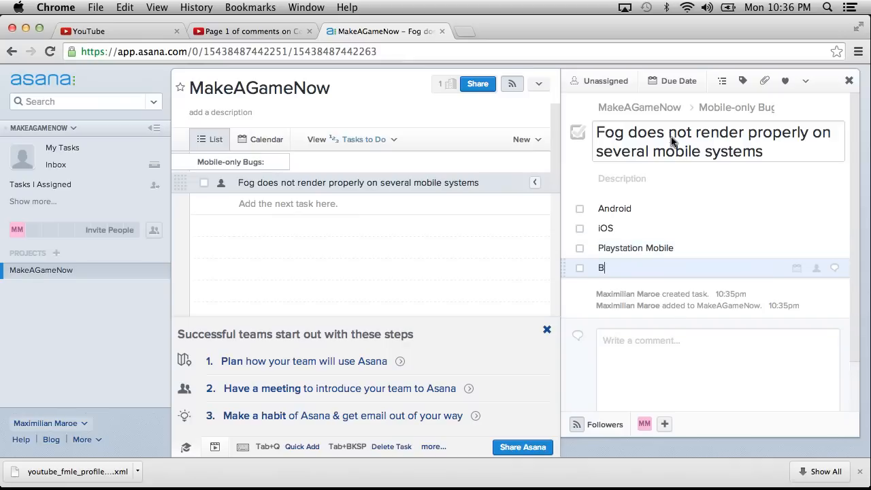
{"action": "type", "text": "lackberry?"}
{"action": "key", "text": "Return"}
{"action": "type", "text": "Wind"}
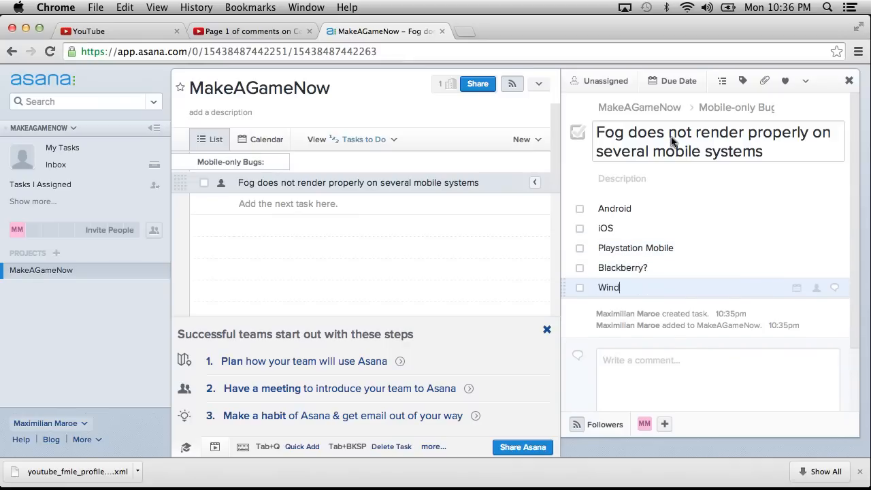
{"action": "type", "text": "ows Phone?"}
Add a section heading "Features We Need for Release:" below the fog rendering task.
{"action": "left_click", "coordinate": [321, 213]}
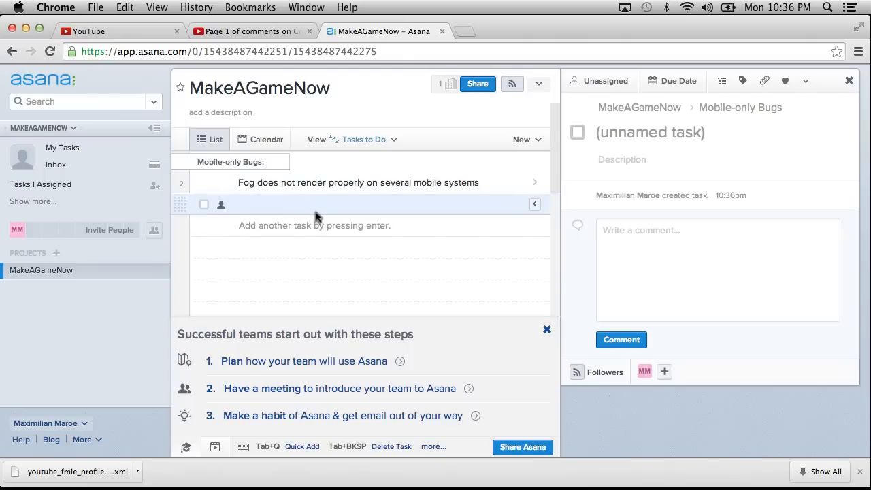
{"action": "type", "text": "Fe"}
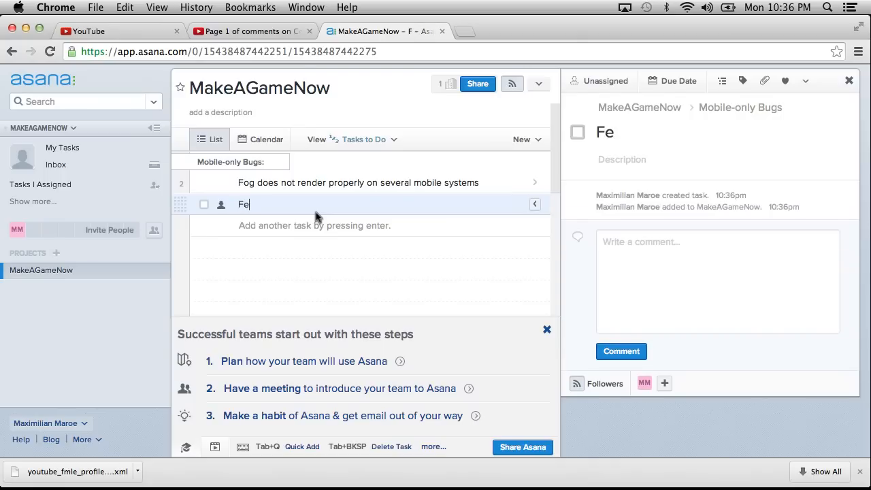
{"action": "type", "text": "atures We Need for Release"}
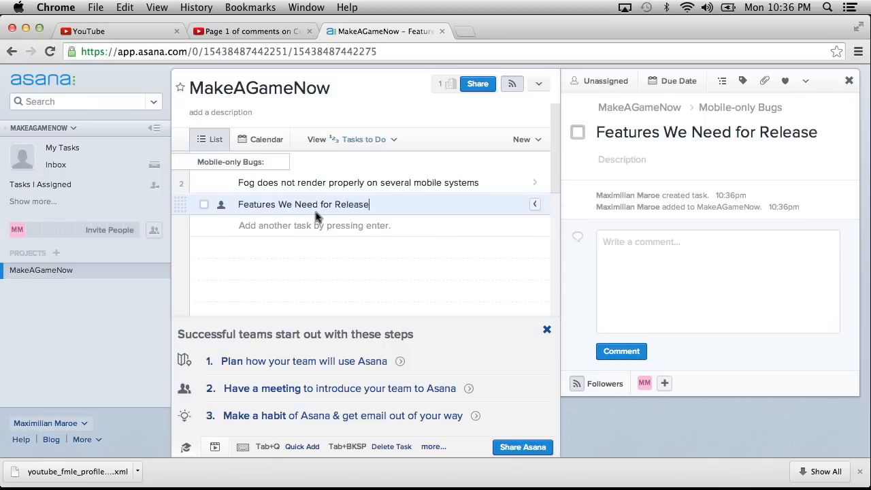
{"action": "type", "text": ":"}
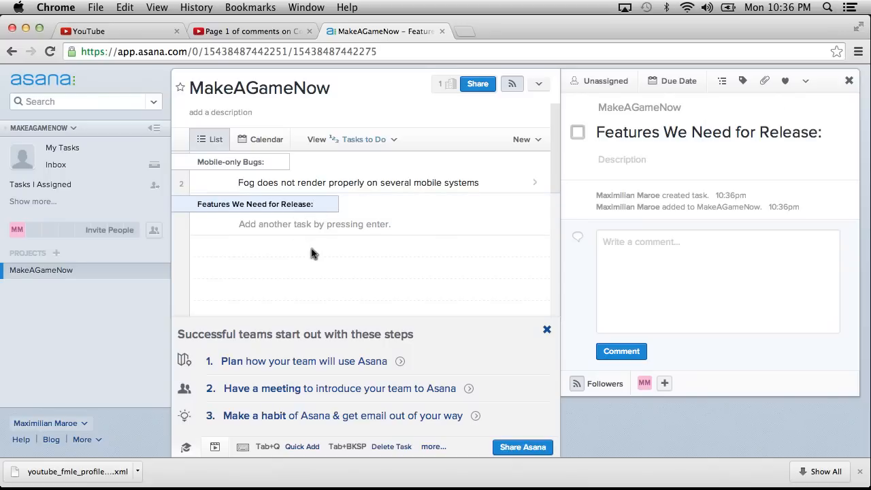
Add the task "Better title screen graphics" under the Features We Need for Release section.
{"action": "key", "text": "Return"}
{"action": "type", "text": "Tl"}
{"action": "key", "text": "BackSpace"}
{"action": "key", "text": "BackSpace"}
{"action": "type", "text": "Better titl"}
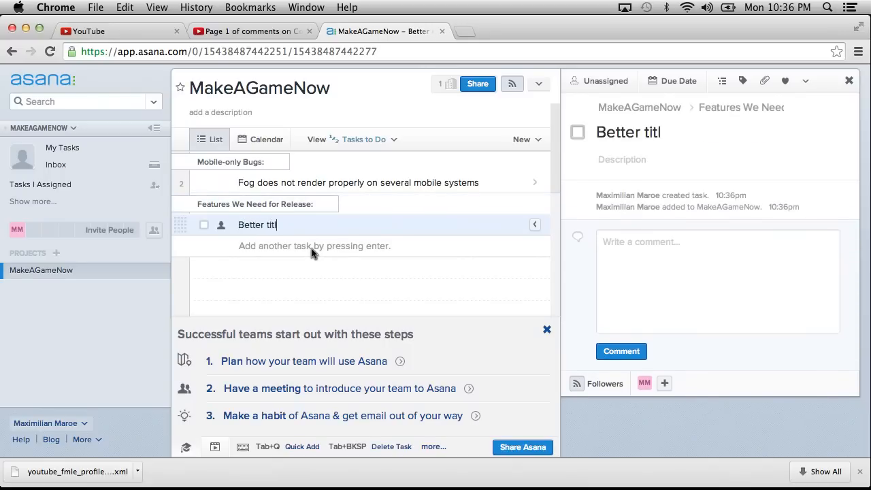
{"action": "type", "text": "e screen graphics"}
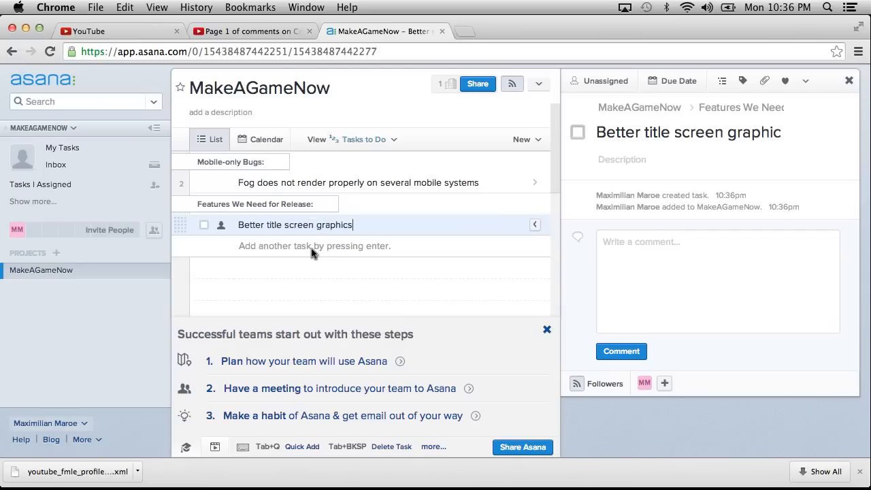
Add the task "Better gameplay balance/gamefeel" below the title screen graphics task.
{"action": "key", "text": "Return"}
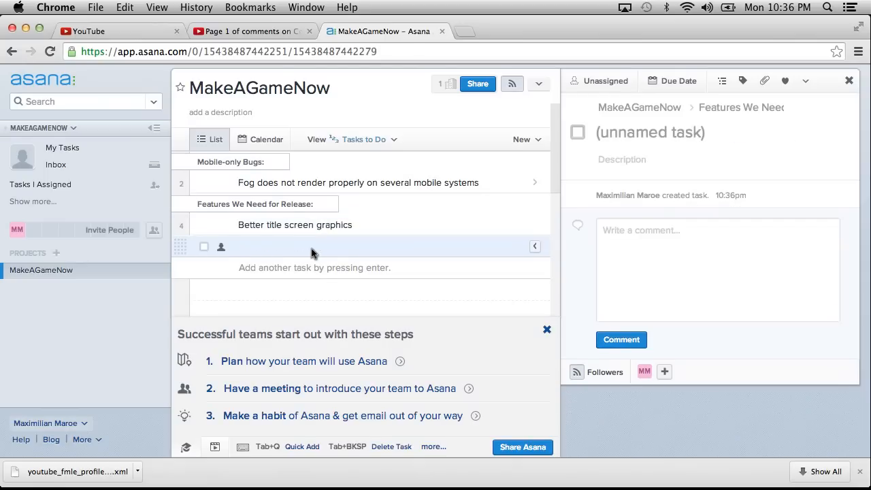
{"action": "type", "text": "Better"}
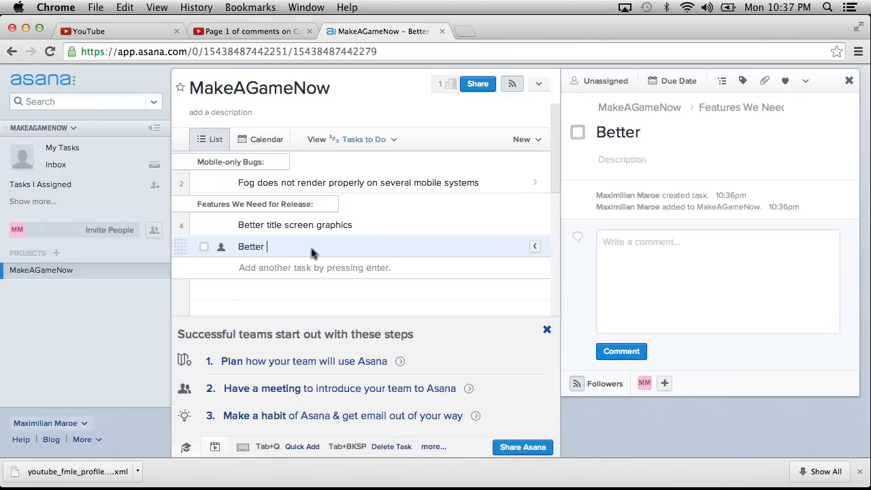
{"action": "type", "text": "gameplay"}
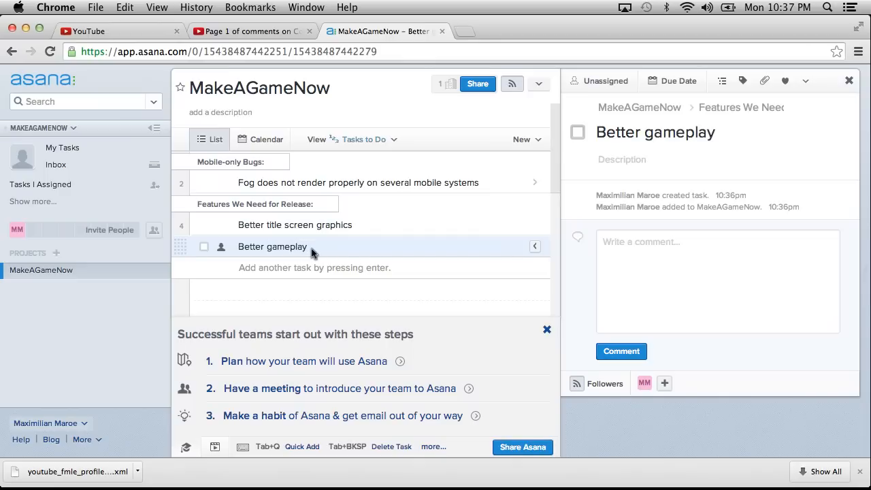
{"action": "type", "text": " balance/gamefeel"}
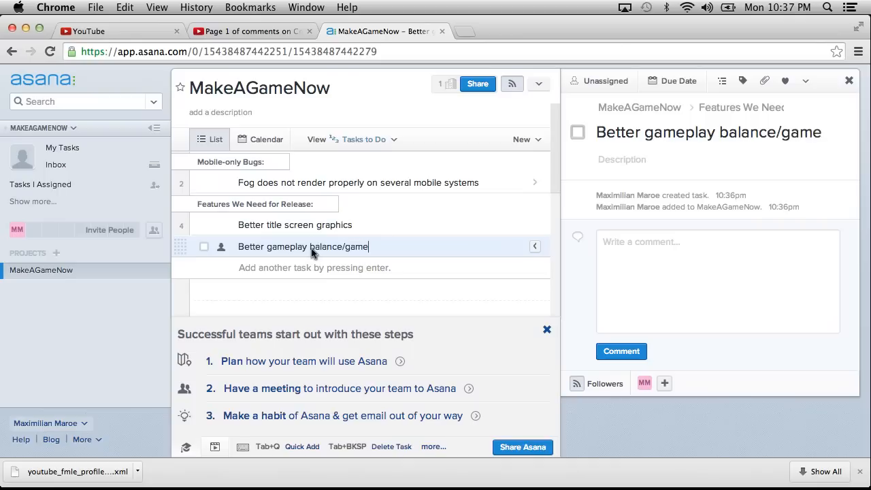
Add the task "Better score screen" below the gameplay balance task.
{"action": "key", "text": "Return"}
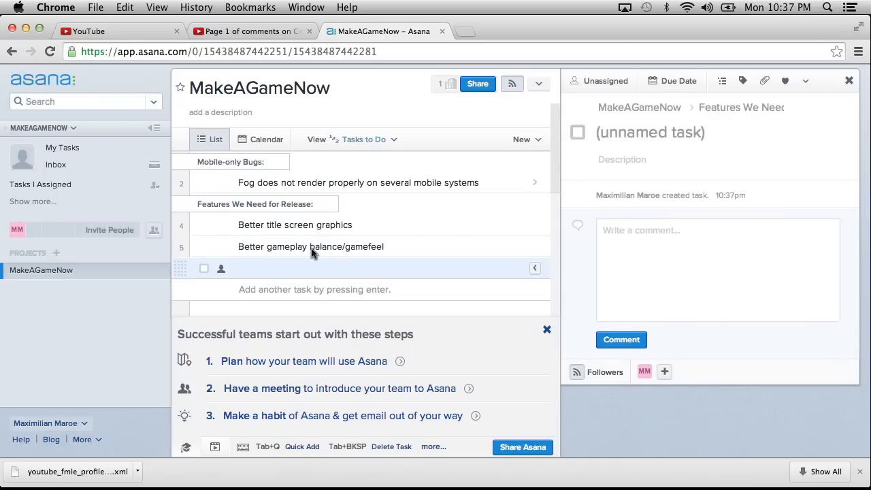
{"action": "type", "text": "B"}
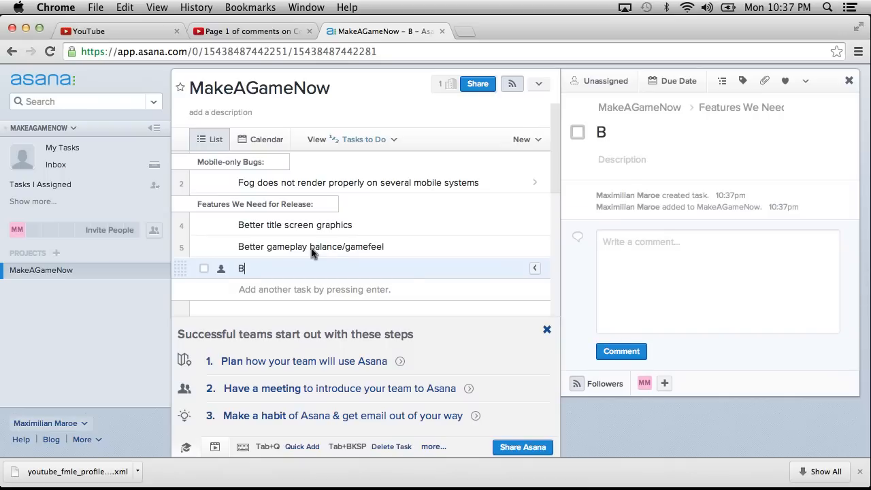
{"action": "type", "text": "etter score screen"}
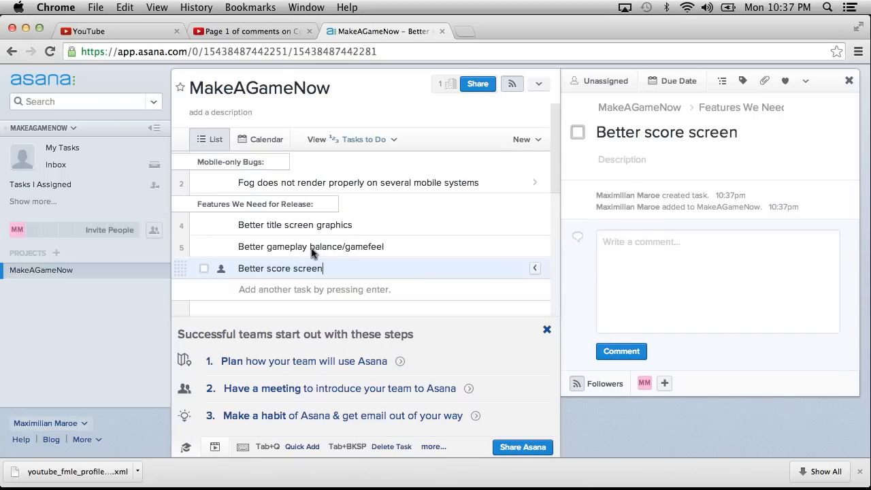
{"action": "key", "text": "Return"}
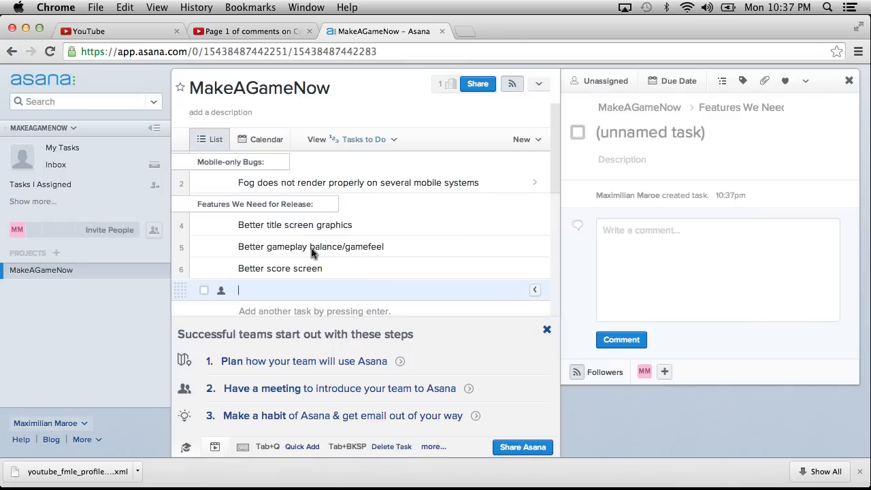
{"action": "key", "text": "BackSpace"}
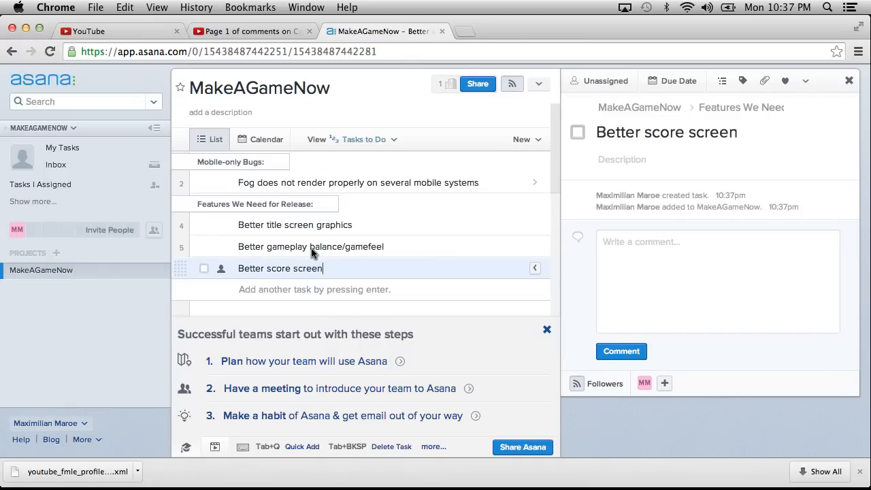
Add a section heading "Features we'd like:" below the score screen task.
{"action": "key", "text": "Return"}
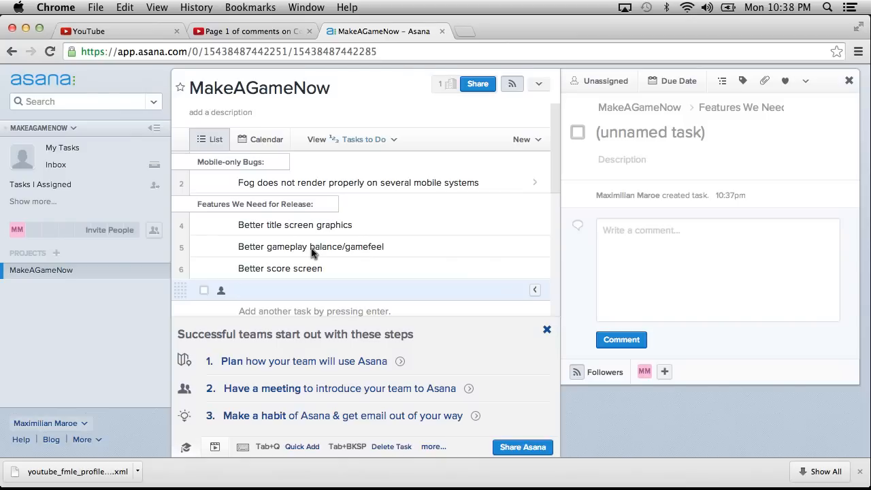
{"action": "type", "text": "Fea"}
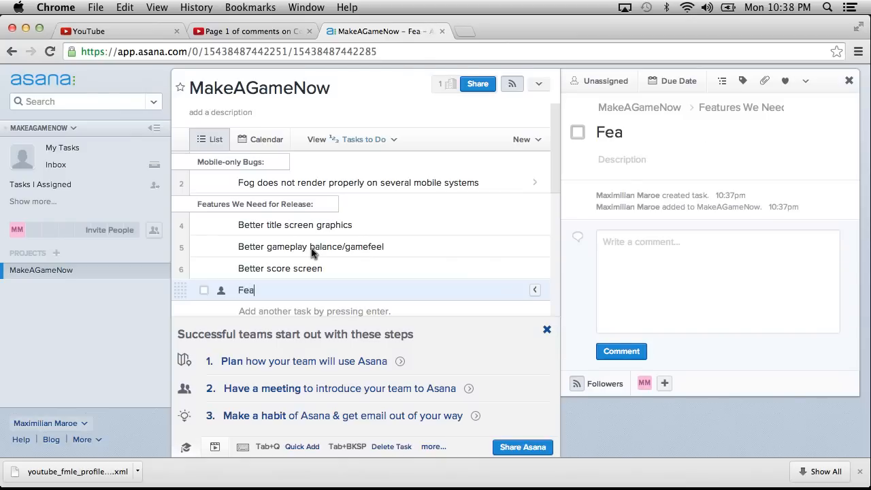
{"action": "type", "text": "tures we'd like:"}
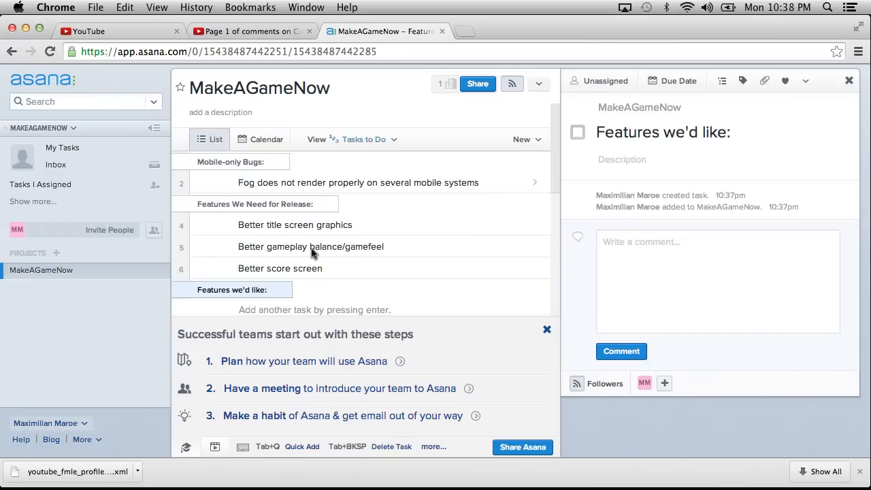
Add the task "Player character sprite/model/animated thing" under the Features we'd like section.
{"action": "key", "text": "Return"}
{"action": "type", "text": "Play"}
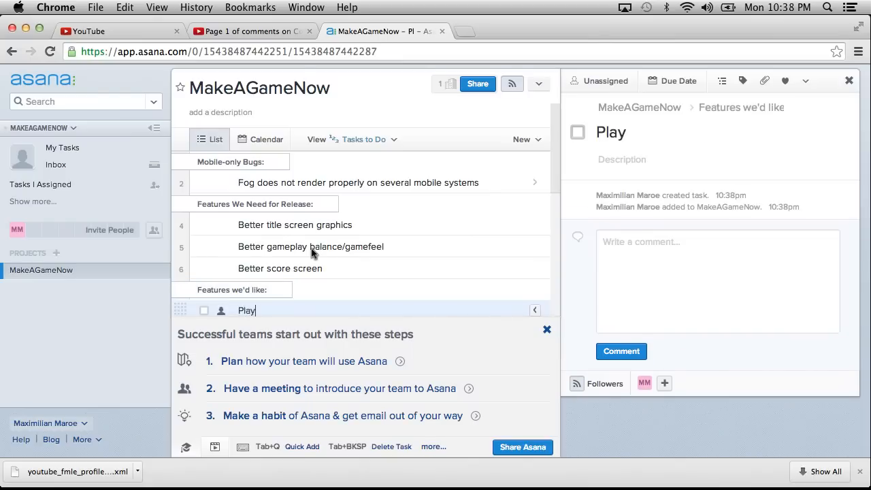
{"action": "type", "text": "er character sprit"}
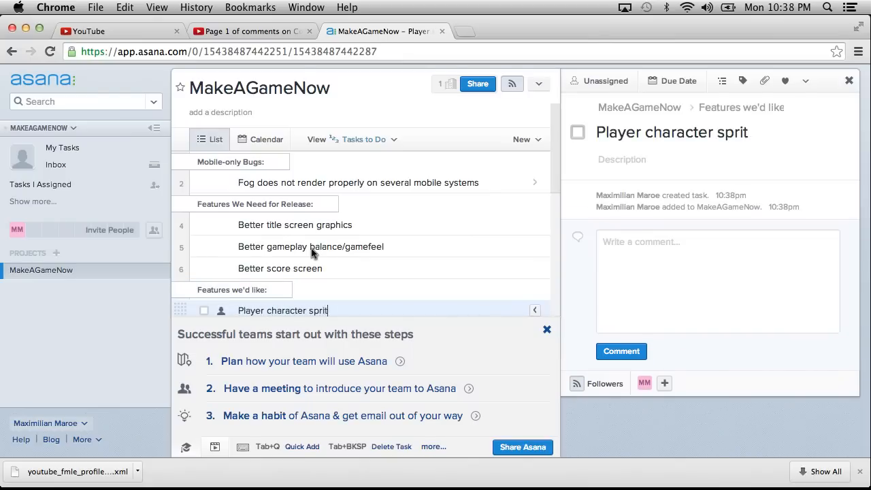
{"action": "type", "text": "e/model/ani"}
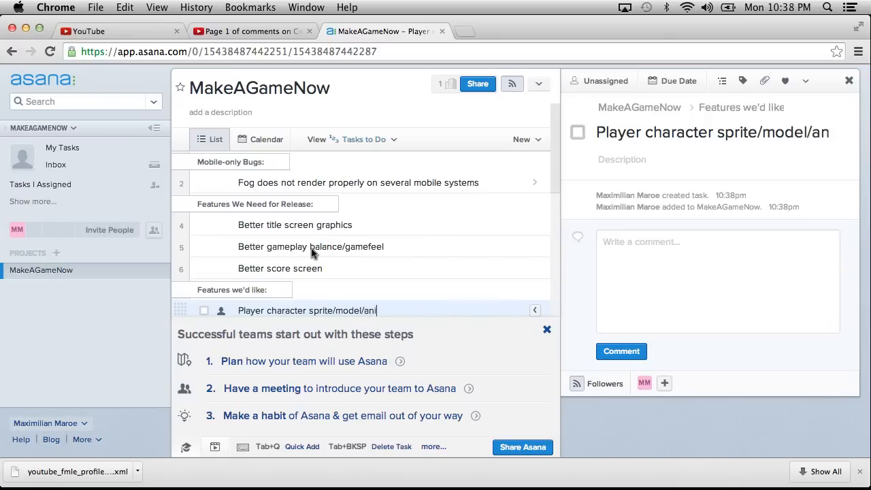
{"action": "type", "text": "mated thing"}
Add the task "More obstacle types" below the player character task.
{"action": "key", "text": "Return"}
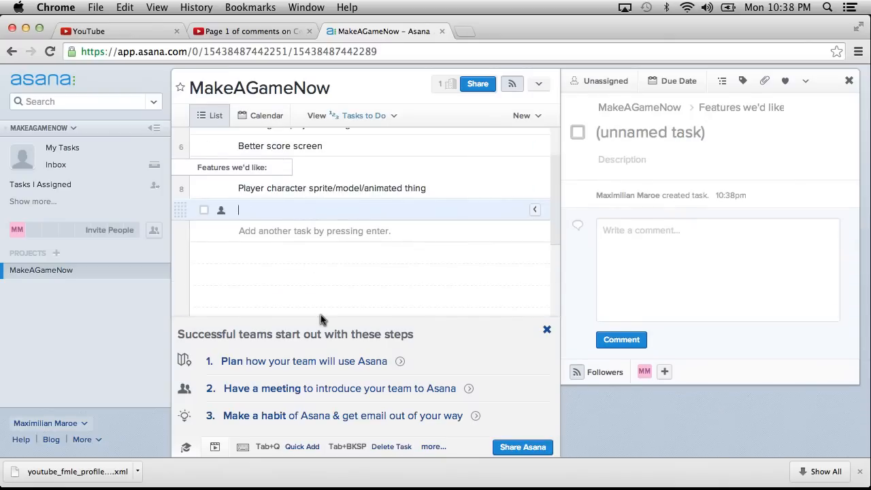
{"action": "type", "text": "More obs"}
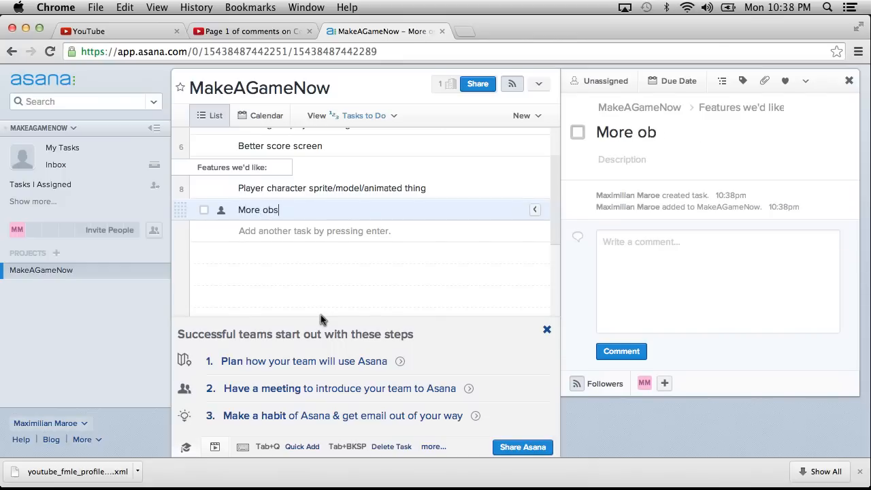
{"action": "type", "text": "tacle types"}
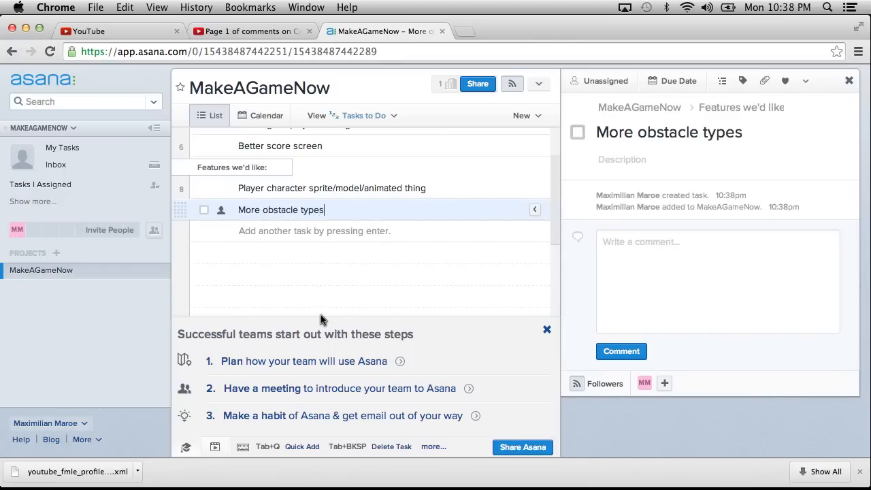
Add the task "More visualization" below the obstacle types task.
{"action": "key", "text": "Return"}
{"action": "type", "text": "Visu"}
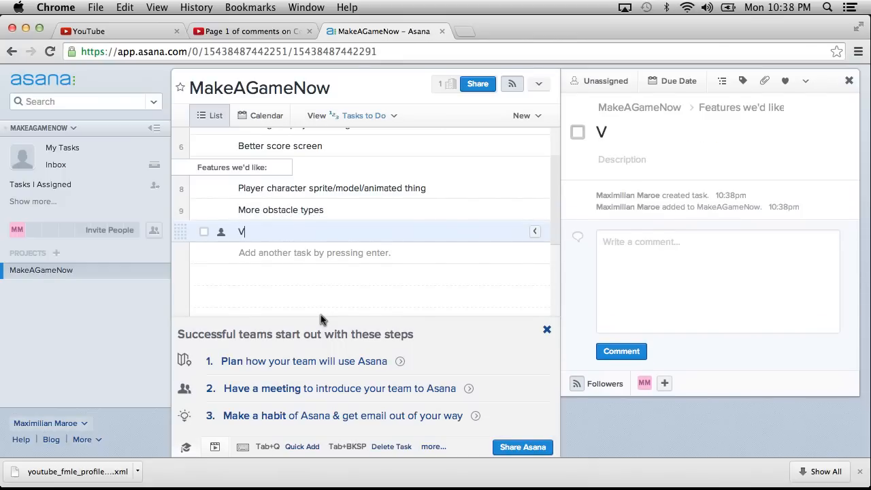
{"action": "key", "text": "BackSpace"}
{"action": "key", "text": "BackSpace"}
{"action": "key", "text": "BackSpace"}
{"action": "type", "text": "M"}
{"action": "key", "text": "BackSpace"}
{"action": "key", "text": "BackSpace"}
{"action": "type", "text": "More visualization"}
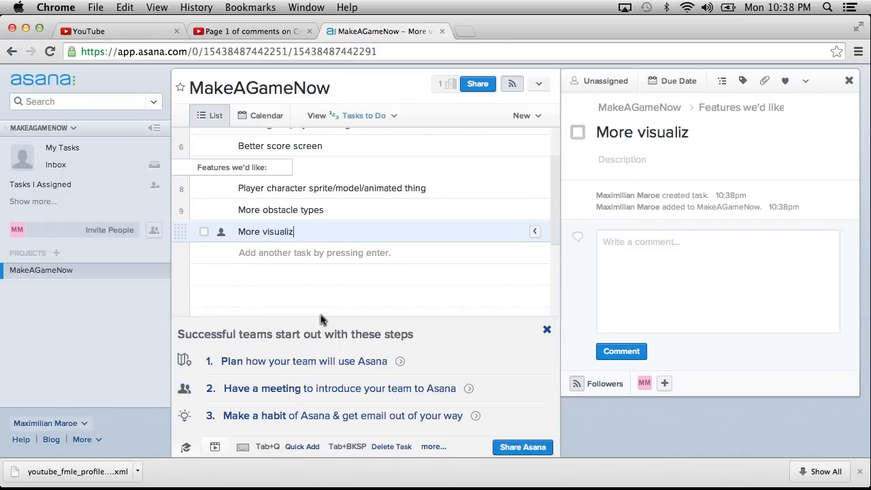
Extend the visualization task's name to "More music visualization hooks" and start a blank task below it.
{"action": "left_click", "coordinate": [264, 234]}
{"action": "type", "text": "music"}
{"action": "left_click", "coordinate": [405, 231]}
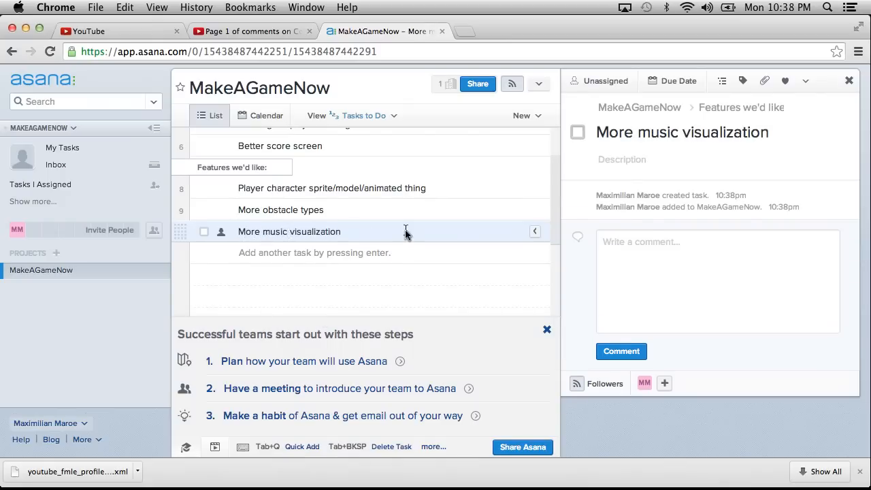
{"action": "type", "text": "hooks"}
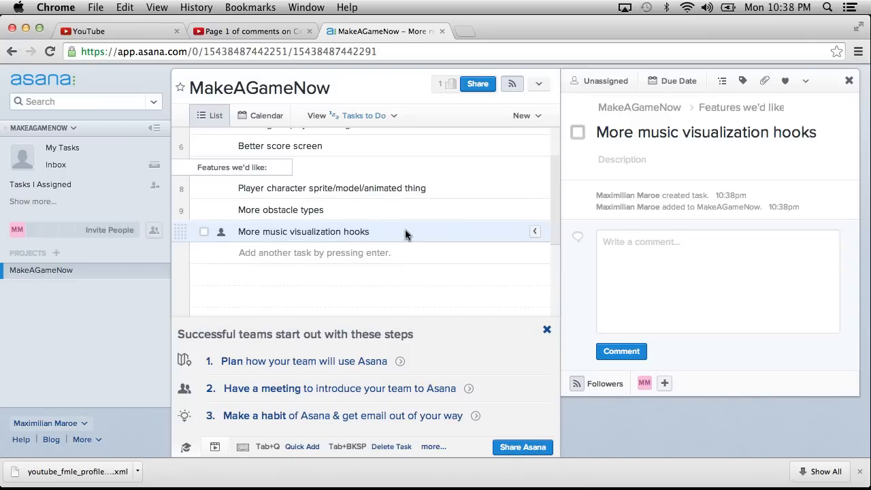
{"action": "key", "text": "Return"}
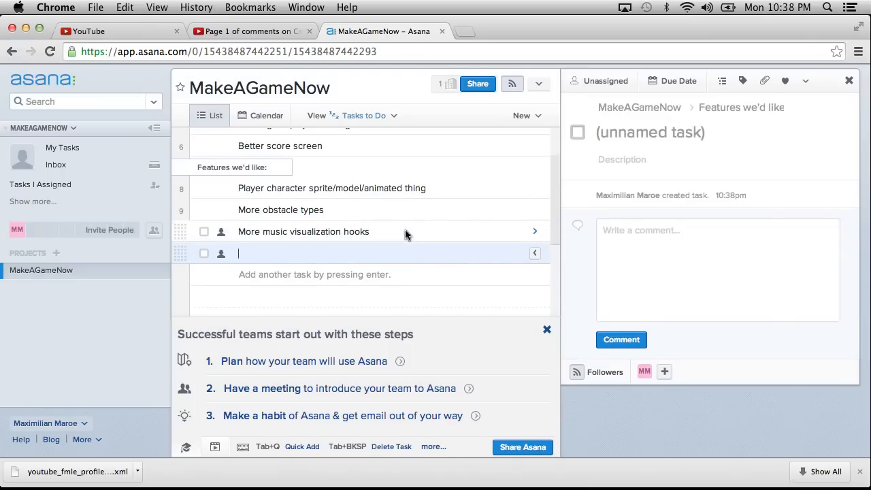
Add the task "Mobile movement sound may not be working" below the fog task under Mobile-only Bugs.
{"action": "scroll", "coordinate": [404, 234], "scroll_direction": "up", "scroll_amount": 3}
{"action": "left_click", "coordinate": [480, 182]}
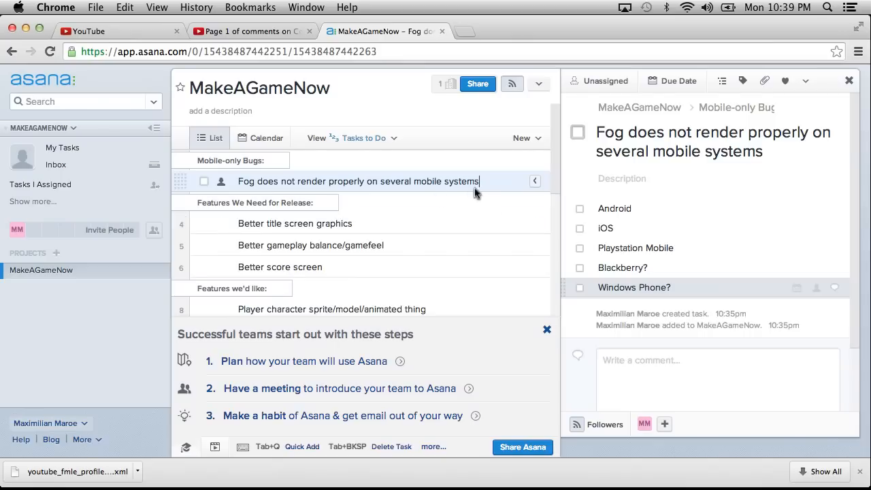
{"action": "key", "text": "Return"}
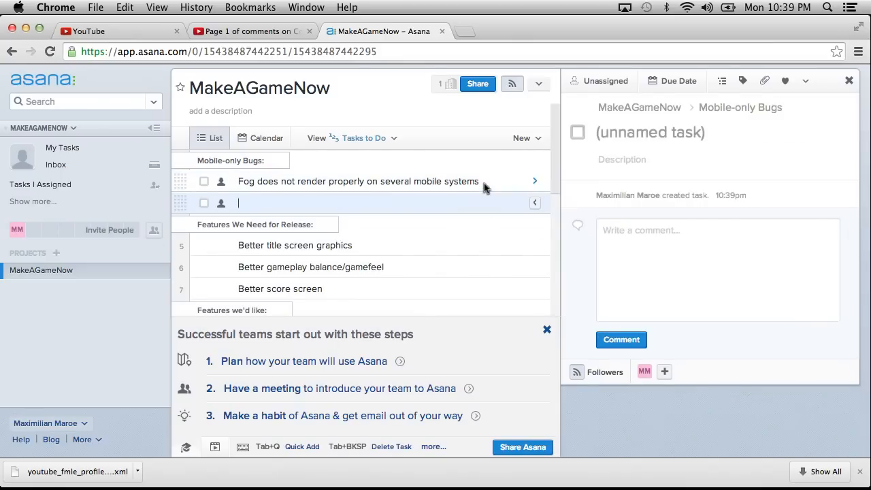
{"action": "type", "text": "Moblie soun"}
{"action": "key", "text": "BackSpace"}
{"action": "key", "text": "BackSpace"}
{"action": "key", "text": "BackSpace"}
{"action": "key", "text": "BackSpace"}
{"action": "key", "text": "BackSpace"}
{"action": "key", "text": "BackSpace"}
{"action": "key", "text": "BackSpace"}
{"action": "key", "text": "BackSpace"}
{"action": "type", "text": "ile "}
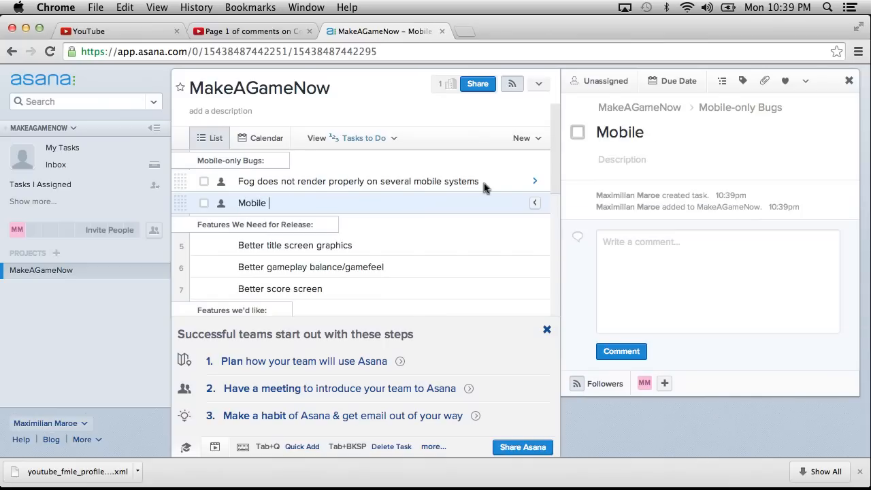
{"action": "type", "text": "movement sound may"}
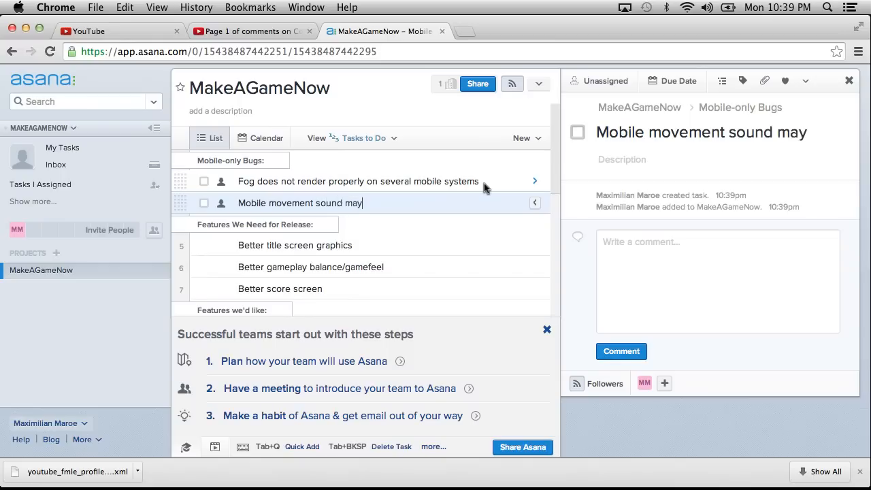
{"action": "type", "text": " not be working"}
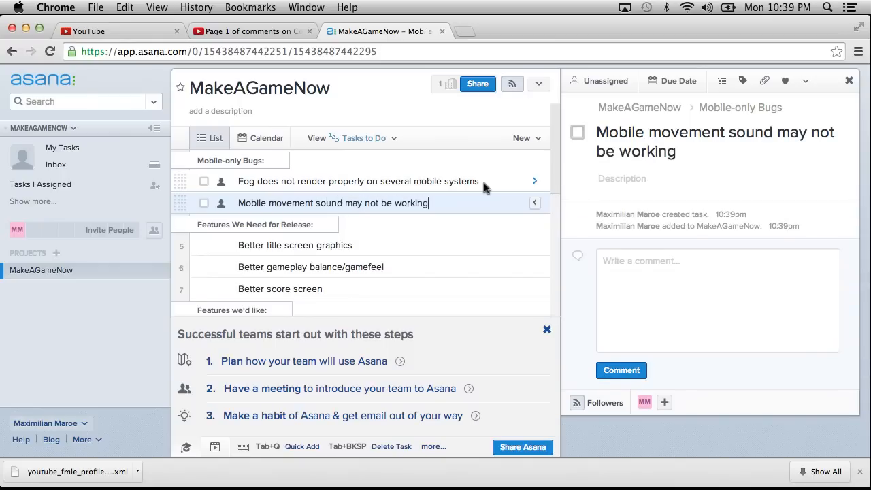
Name the blank task at the end of the Features we'd like section "Speed pads".
{"action": "scroll", "coordinate": [446, 155], "scroll_direction": "down", "scroll_amount": 5}
{"action": "scroll", "coordinate": [449, 158], "scroll_direction": "up", "scroll_amount": 3}
{"action": "scroll", "coordinate": [449, 162], "scroll_direction": "down", "scroll_amount": 1}
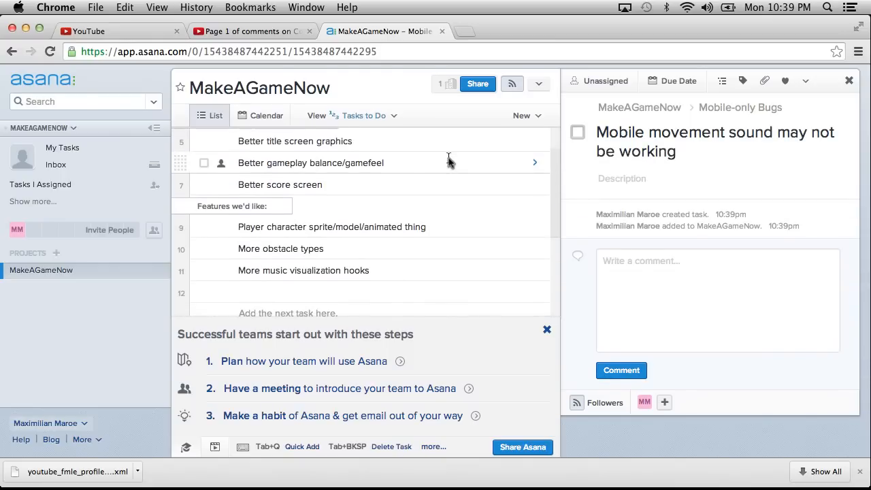
{"action": "left_click", "coordinate": [409, 291]}
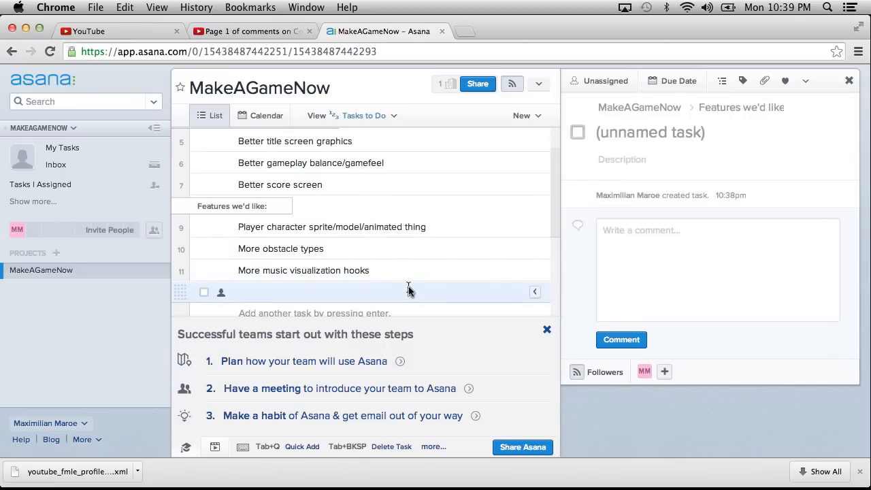
{"action": "type", "text": "Speed pads"}
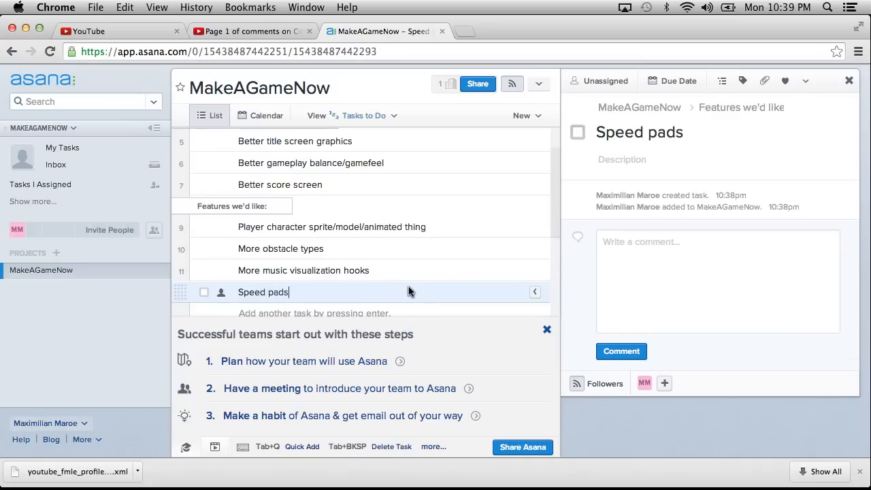
Add the task "Score multipliers" below Speed pads and start a blank task under it.
{"action": "key", "text": "Return"}
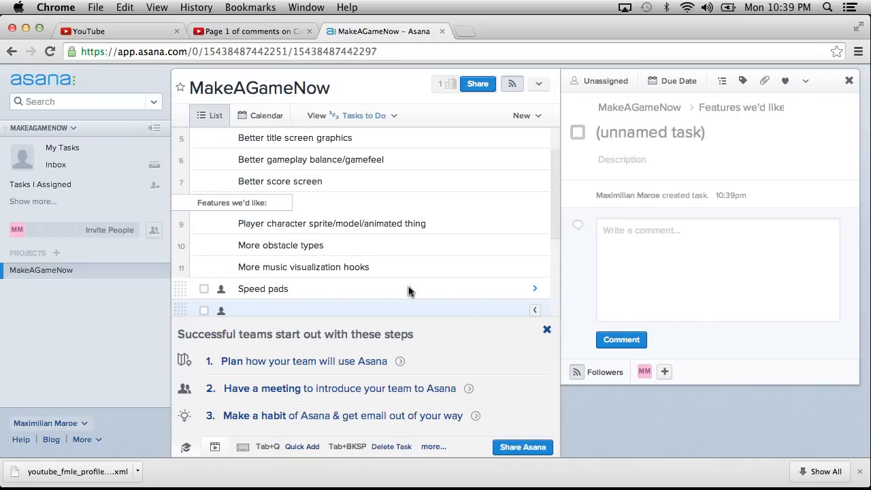
{"action": "type", "text": "Score multi"}
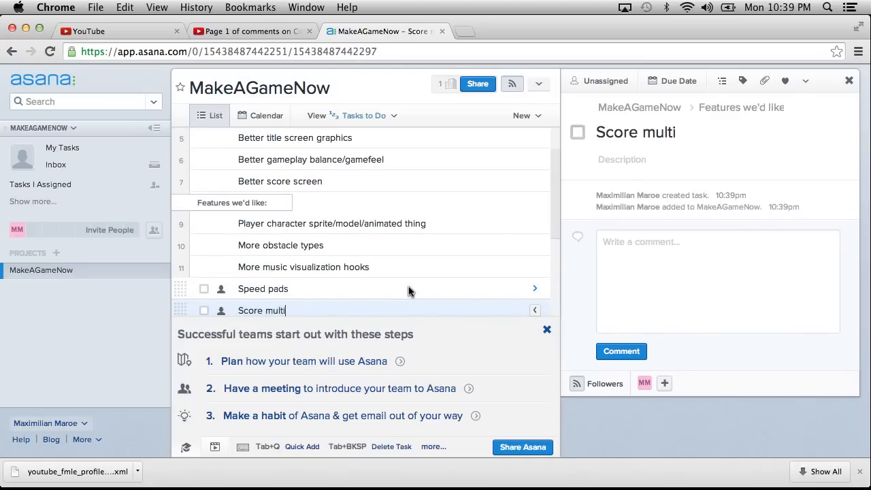
{"action": "type", "text": "pliers"}
{"action": "key", "text": "Return"}
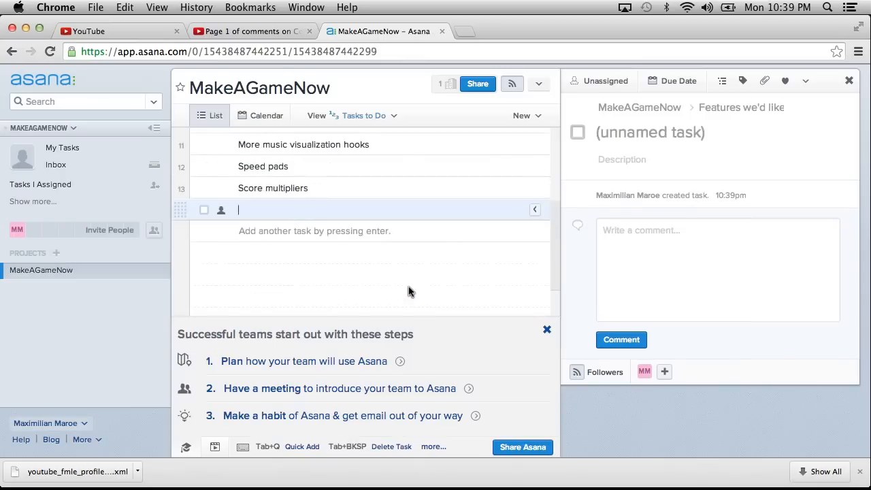
Name the blank task below Score multipliers "Holes that you have to jump with both buttons or something".
{"action": "scroll", "coordinate": [345, 224], "scroll_direction": "up", "scroll_amount": 3}
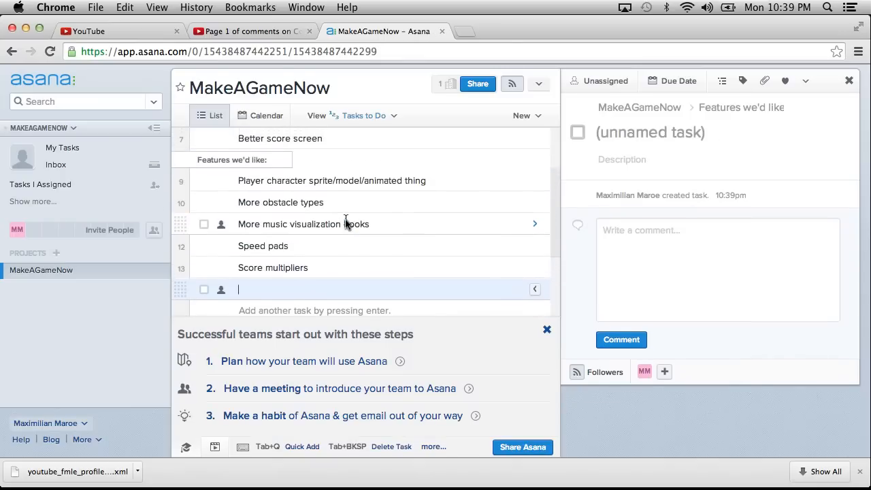
{"action": "type", "text": "H"}
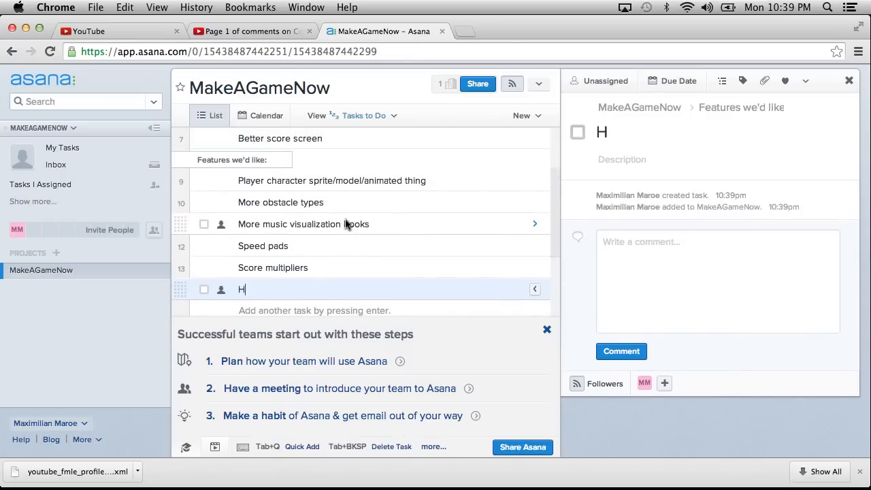
{"action": "type", "text": "oles"}
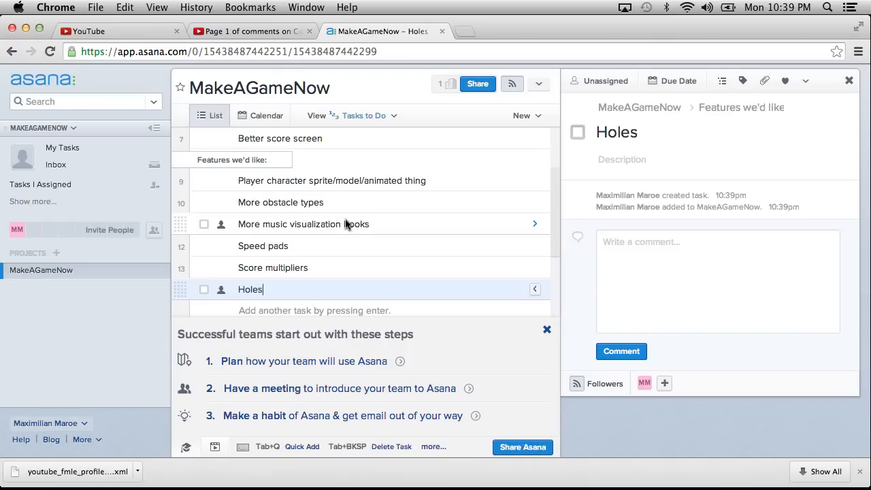
{"action": "type", "text": " that you have to ju"}
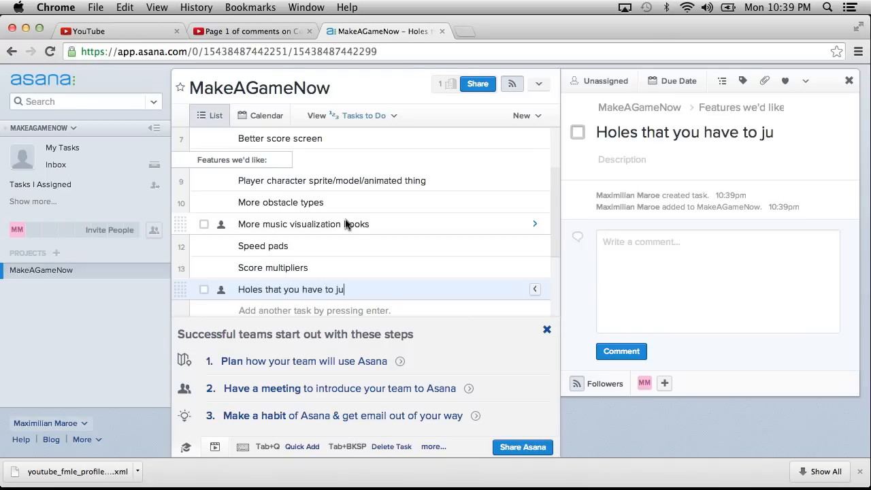
{"action": "type", "text": "mp with both button"}
{"action": "key", "text": "BackSpace"}
{"action": "type", "text": "buttons or something"}
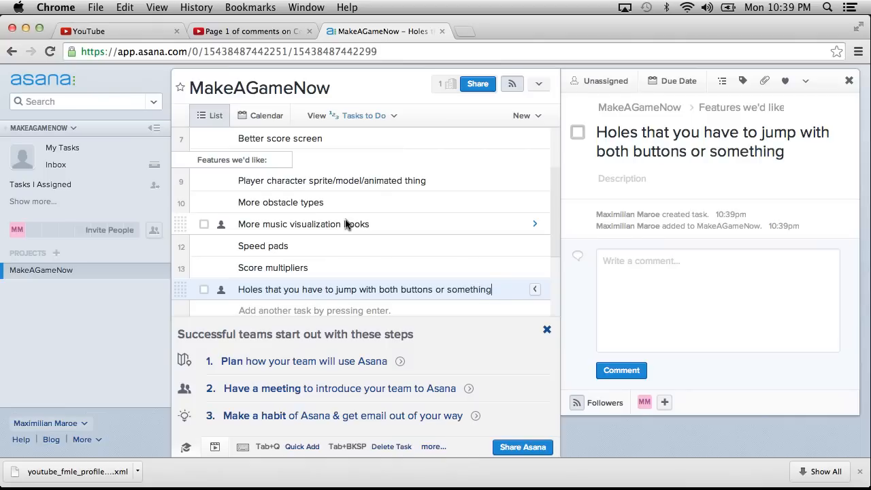
Add the task "Or maybe ramps" below the task about jumping holes.
{"action": "key", "text": "Return"}
{"action": "type", "text": "Or maybe ra"}
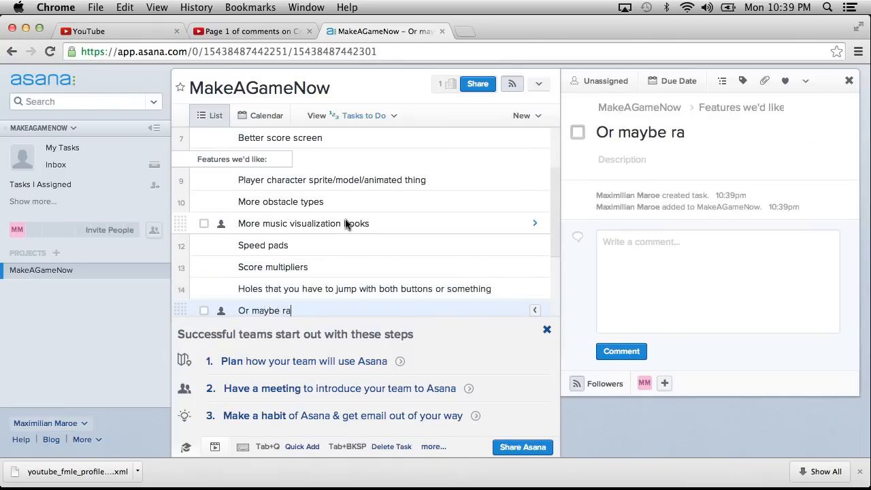
{"action": "type", "text": "mps"}
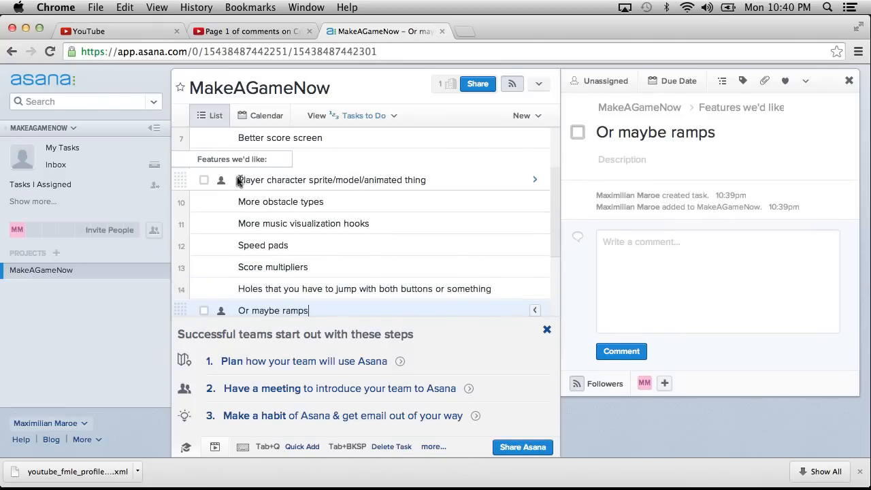
Add the task "Lasers+Explosions (More of them)" below the ramps task.
{"action": "scroll", "coordinate": [244, 187], "scroll_direction": "up", "scroll_amount": 5}
{"action": "scroll", "coordinate": [238, 178], "scroll_direction": "down", "scroll_amount": 10}
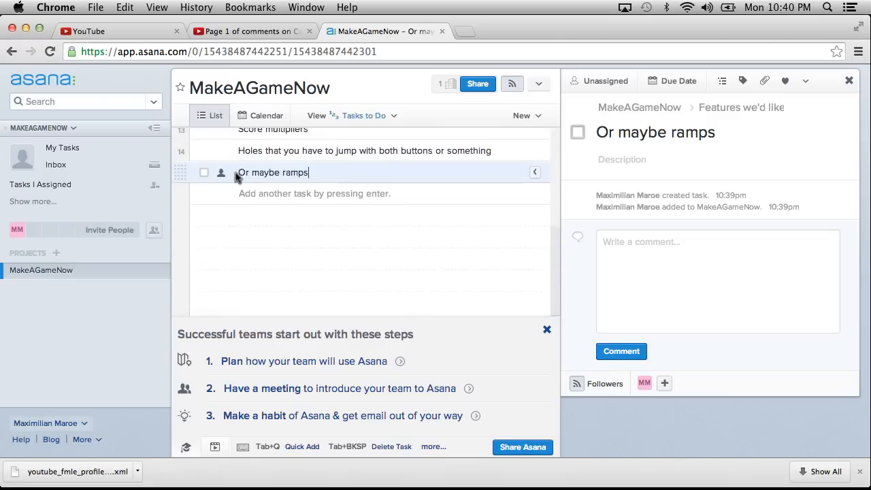
{"action": "key", "text": "Return"}
{"action": "type", "text": "Lasers"}
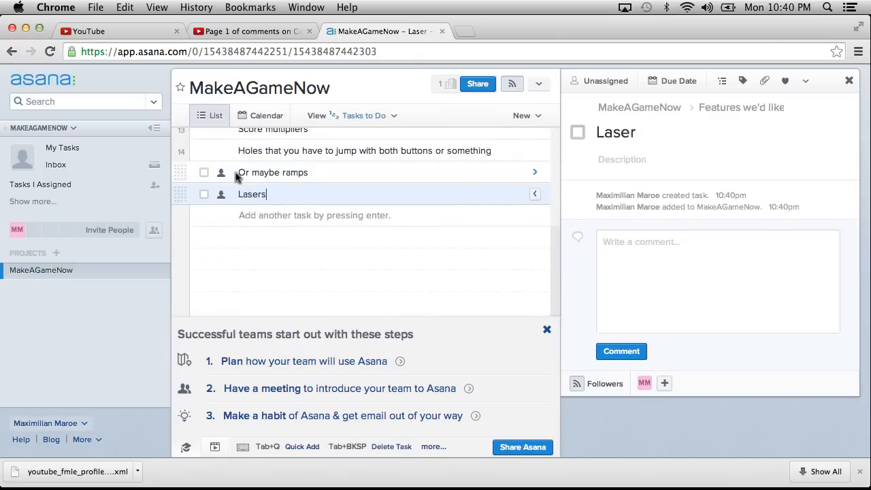
{"action": "type", "text": "+Explosions (More of them"}
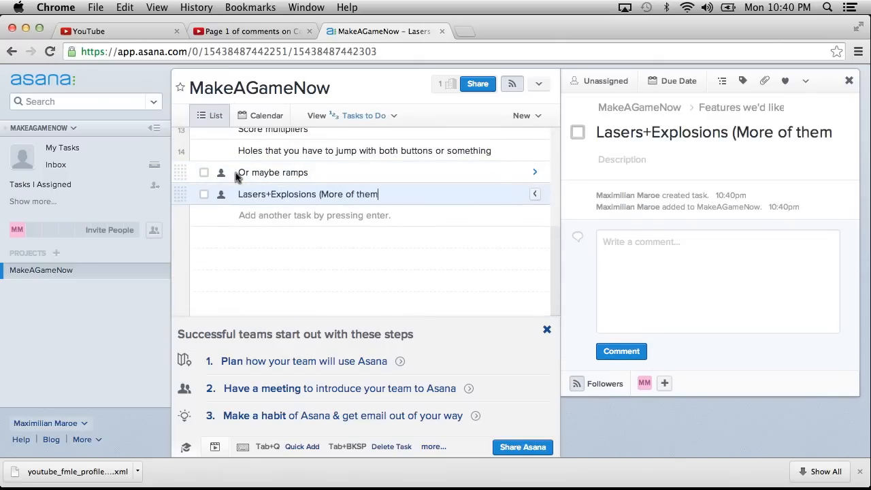
{"action": "type", "text": ")"}
View the assignee and due date options of the Better title screen graphics task, and look at your own task list.
{"action": "scroll", "coordinate": [200, 197], "scroll_direction": "up", "scroll_amount": 5}
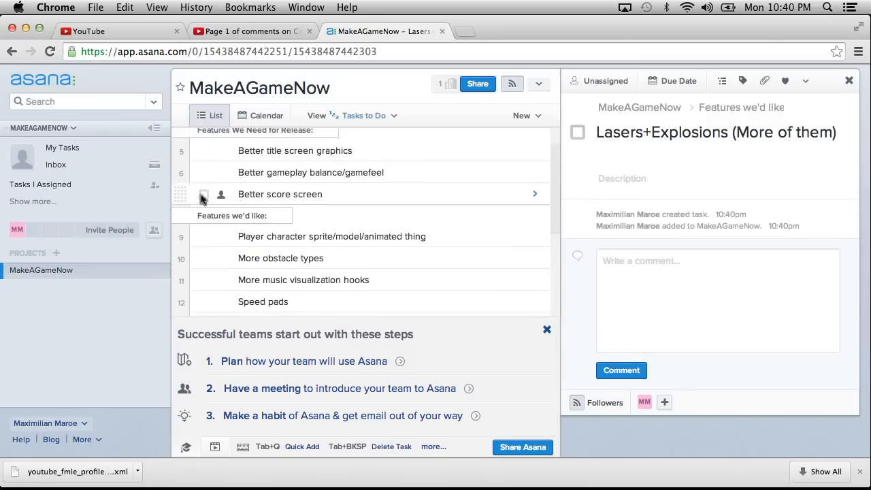
{"action": "scroll", "coordinate": [307, 195], "scroll_direction": "up", "scroll_amount": 3}
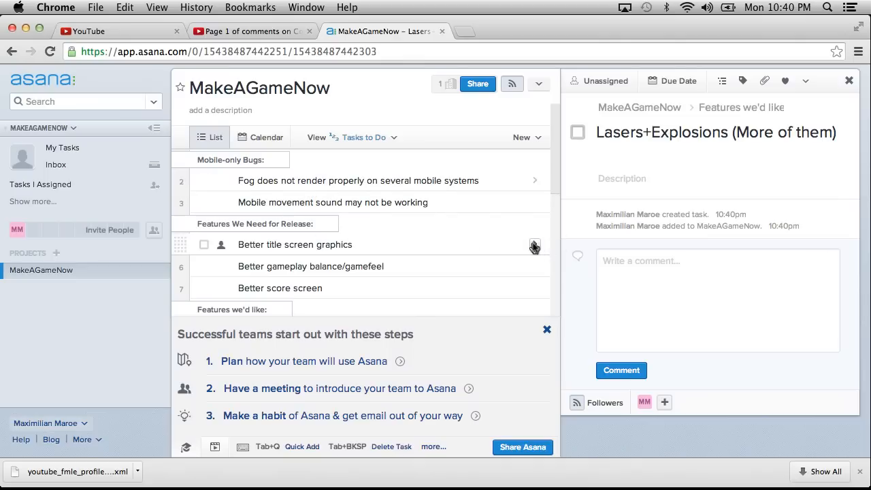
{"action": "left_click", "coordinate": [487, 243]}
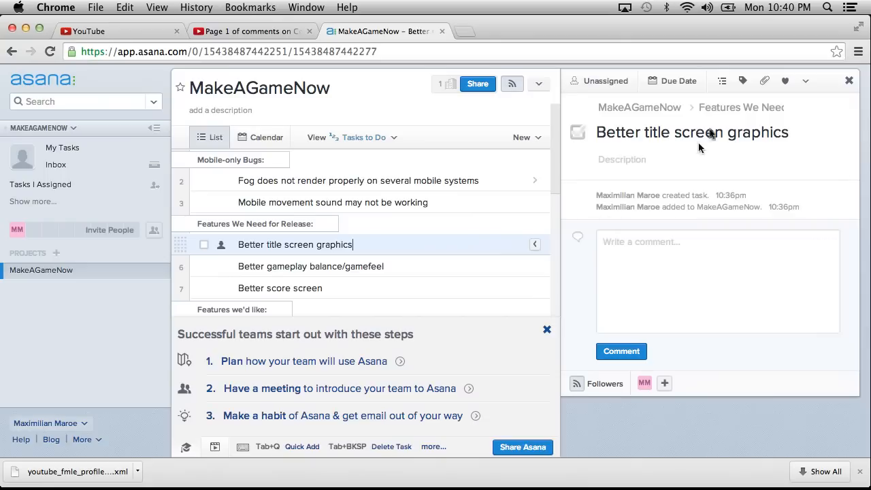
{"action": "left_click", "coordinate": [610, 84]}
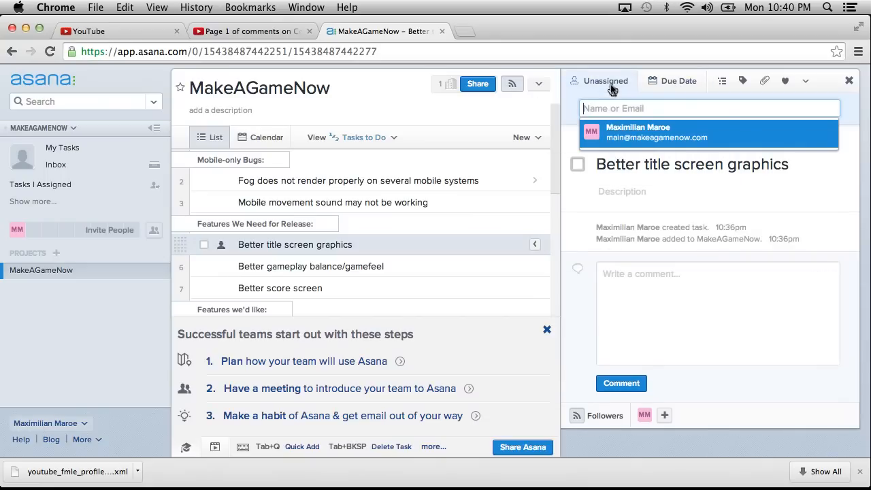
{"action": "left_click", "coordinate": [666, 81]}
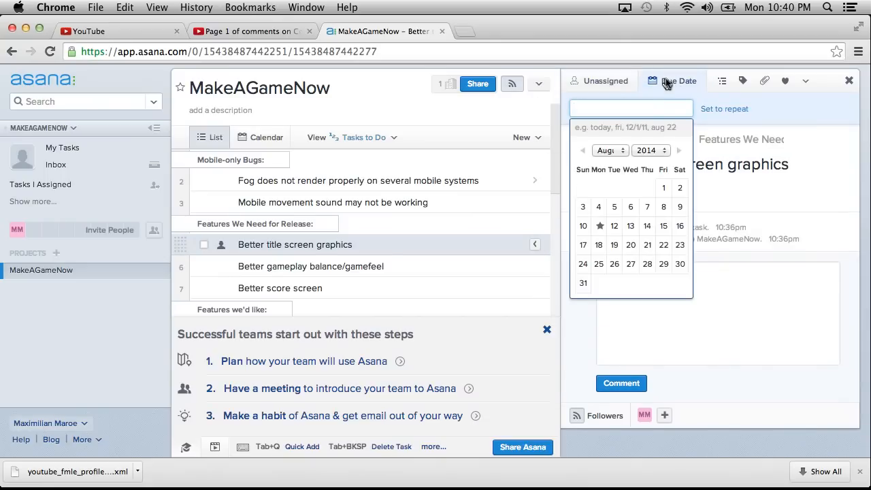
{"action": "left_click", "coordinate": [750, 365]}
{"action": "left_click", "coordinate": [80, 145]}
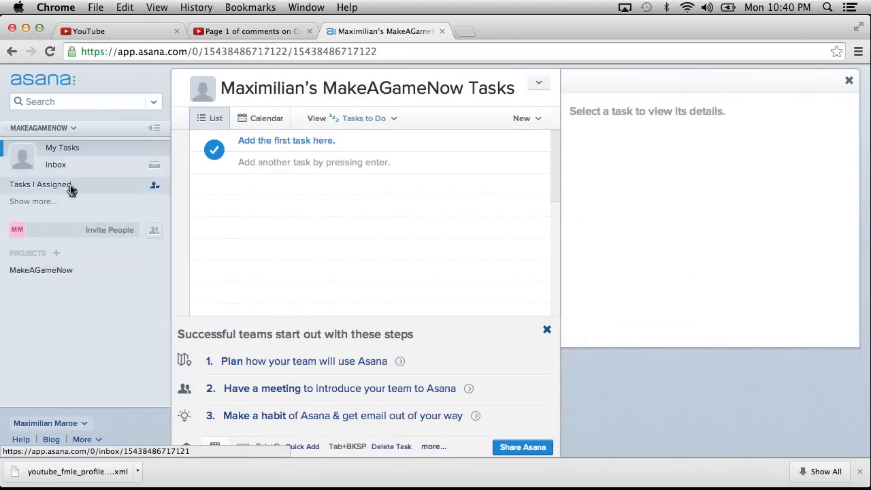
Return to the MakeAGameNow project and open the assignee field of the Better score screen task.
{"action": "left_click", "coordinate": [58, 271]}
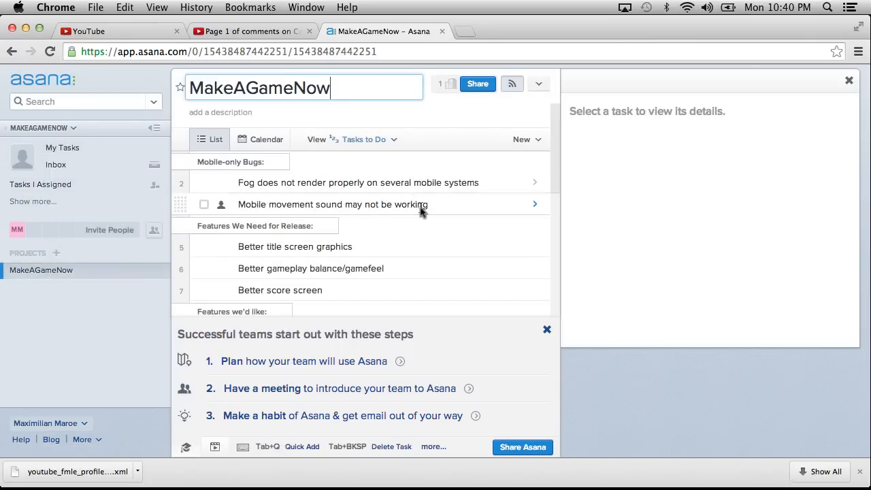
{"action": "scroll", "coordinate": [420, 212], "scroll_direction": "down", "scroll_amount": 5}
{"action": "scroll", "coordinate": [419, 211], "scroll_direction": "up", "scroll_amount": 5}
{"action": "scroll", "coordinate": [420, 211], "scroll_direction": "down", "scroll_amount": 3}
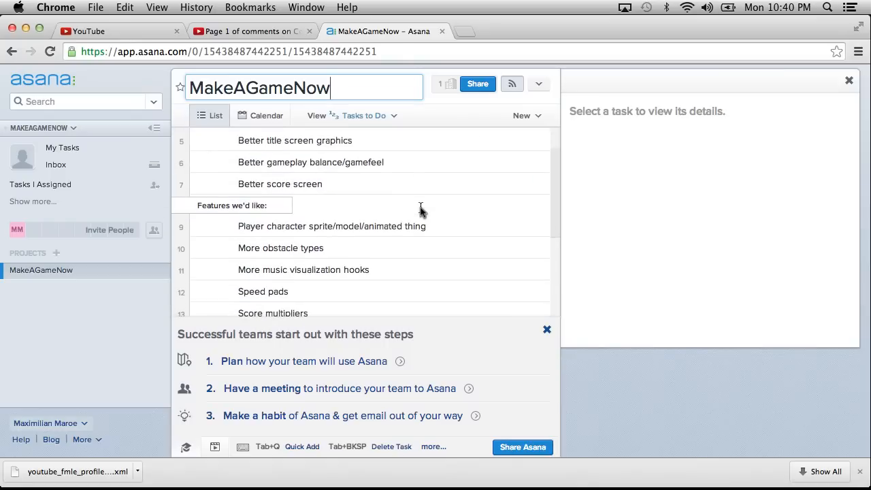
{"action": "scroll", "coordinate": [420, 208], "scroll_direction": "up", "scroll_amount": 1}
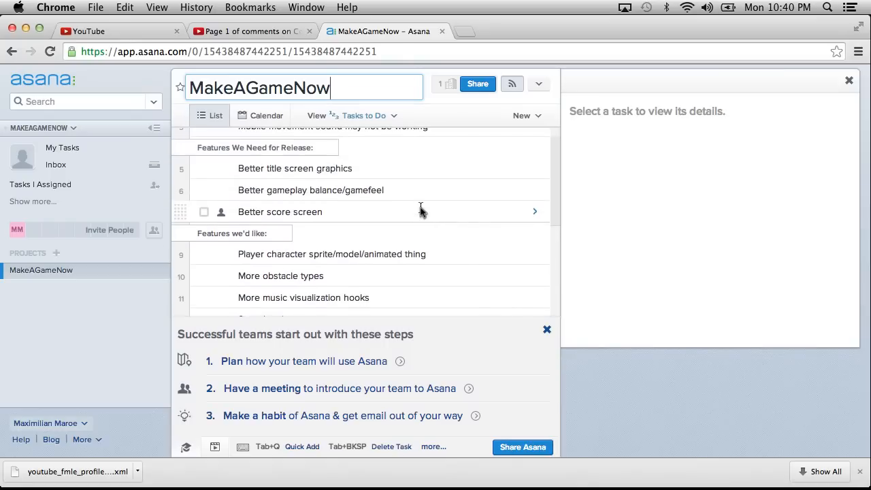
{"action": "left_click", "coordinate": [221, 211]}
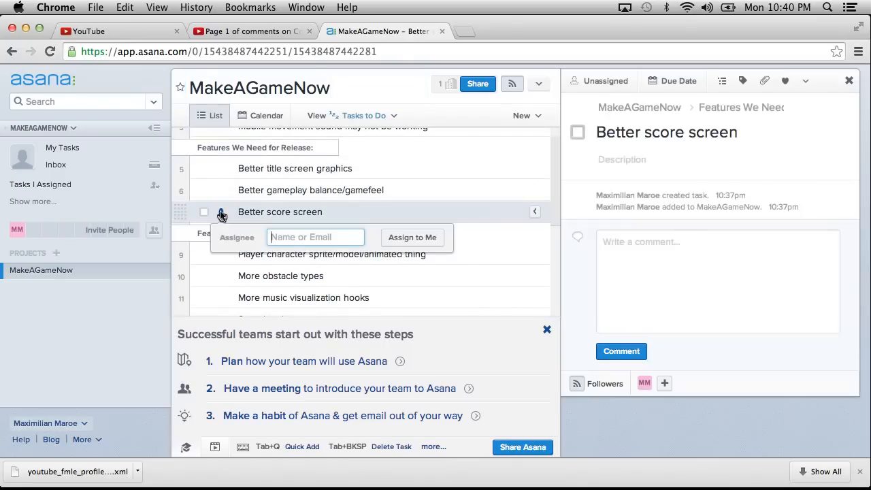
{"action": "type", "text": "ljdajsdfldjfslkd"}
{"action": "key", "text": "BackSpace"}
{"action": "key", "text": "BackSpace"}
{"action": "key", "text": "BackSpace"}
{"action": "key", "text": "BackSpace"}
{"action": "key", "text": "BackSpace"}
{"action": "key", "text": "BackSpace"}
{"action": "key", "text": "BackSpace"}
{"action": "key", "text": "BackSpace"}
{"action": "key", "text": "BackSpace"}
{"action": "key", "text": "BackSpace"}
{"action": "key", "text": "BackSpace"}
{"action": "key", "text": "BackSpace"}
{"action": "key", "text": "BackSpace"}
{"action": "key", "text": "BackSpace"}
{"action": "key", "text": "BackSpace"}
{"action": "key", "text": "BackSpace"}
{"action": "type", "text": "Ma"}
{"action": "key", "text": "BackSpace"}
{"action": "key", "text": "BackSpace"}
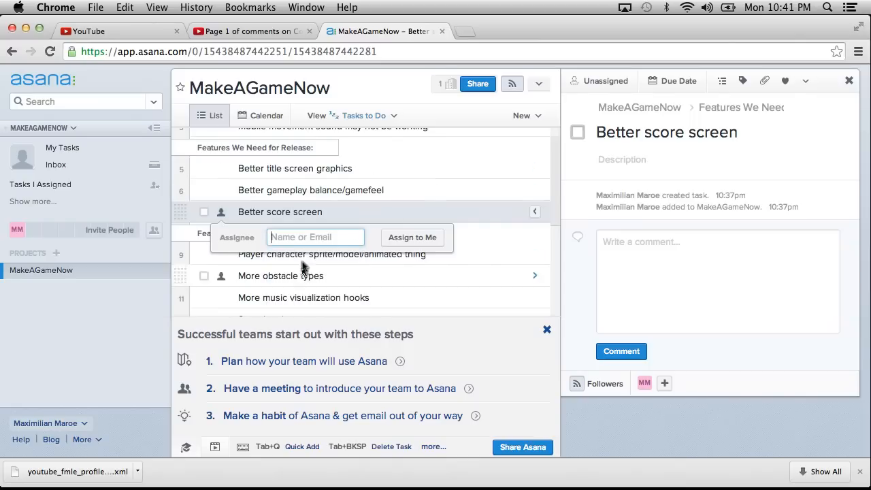
Assign the Better score screen task to yourself and open its details from your own task list.
{"action": "left_click", "coordinate": [412, 238]}
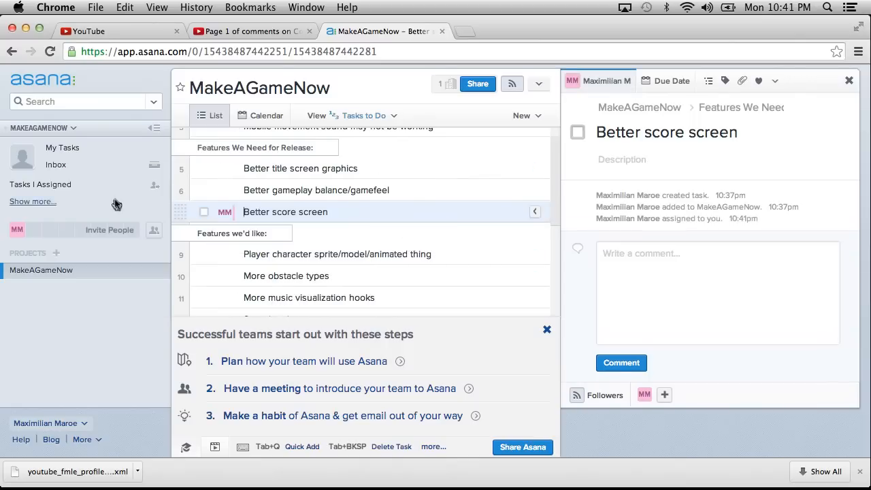
{"action": "left_click", "coordinate": [68, 148]}
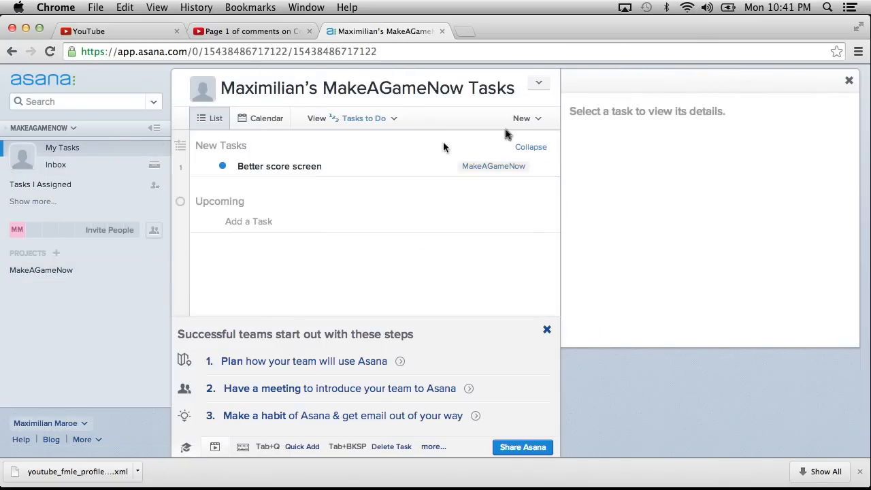
{"action": "left_click", "coordinate": [544, 166]}
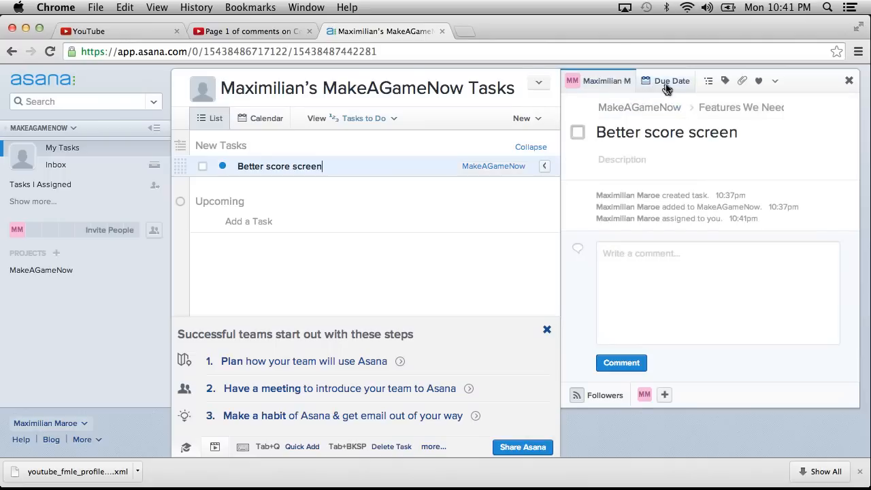
Set the due date of the Better score screen task to August 15.
{"action": "left_click", "coordinate": [666, 83]}
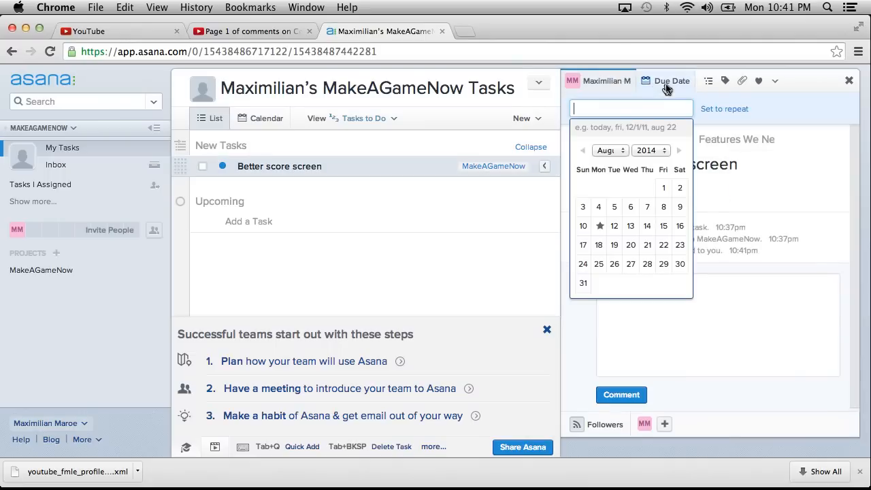
{"action": "left_click", "coordinate": [662, 227]}
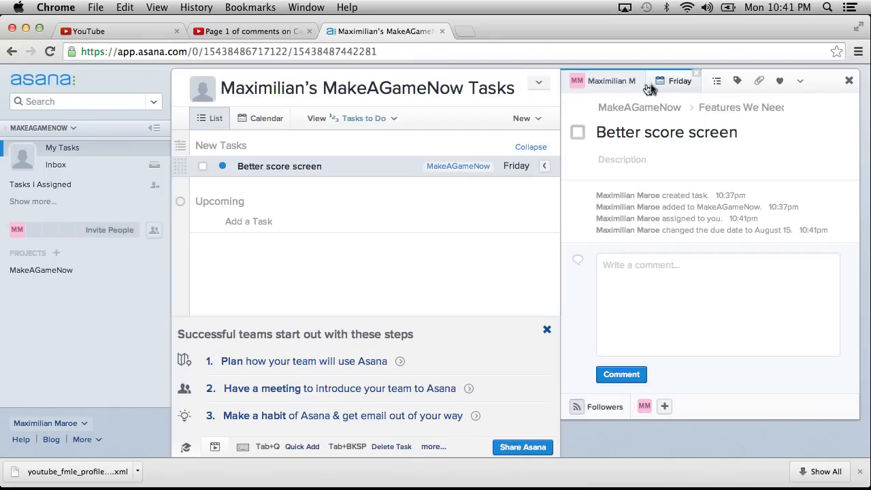
Clear the due date and the assignee of the Better score screen task.
{"action": "left_click", "coordinate": [675, 82]}
{"action": "left_click", "coordinate": [695, 73]}
{"action": "left_click", "coordinate": [605, 87]}
{"action": "left_click", "coordinate": [627, 80]}
{"action": "left_click", "coordinate": [628, 76]}
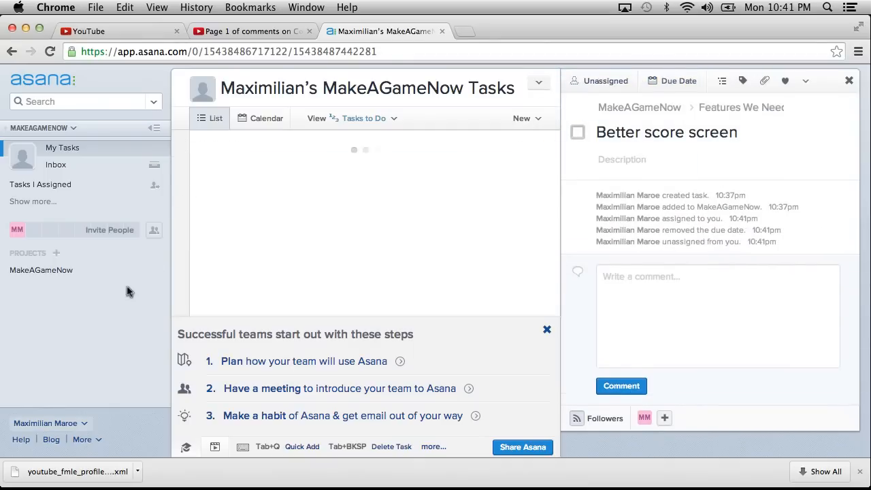
Return to the MakeAGameNow project and view the details and available task actions of the fog rendering bug.
{"action": "left_click", "coordinate": [49, 275]}
{"action": "scroll", "coordinate": [431, 201], "scroll_direction": "down", "scroll_amount": 10}
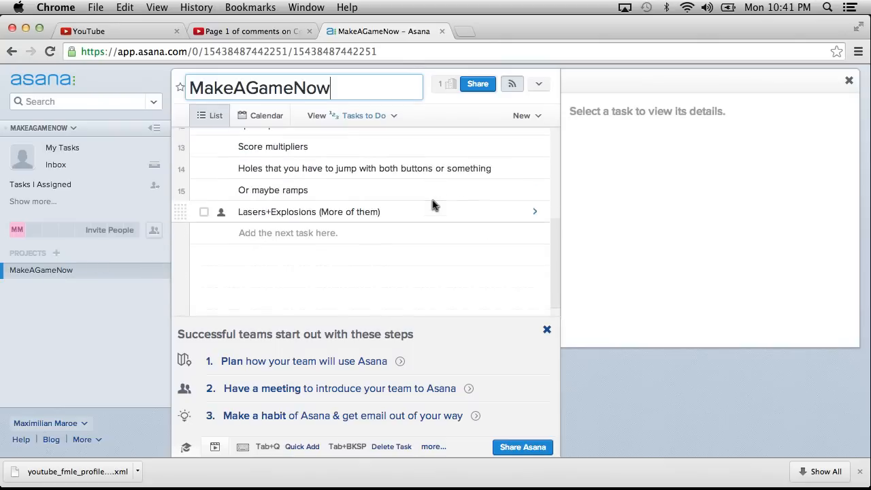
{"action": "scroll", "coordinate": [432, 202], "scroll_direction": "up", "scroll_amount": 10}
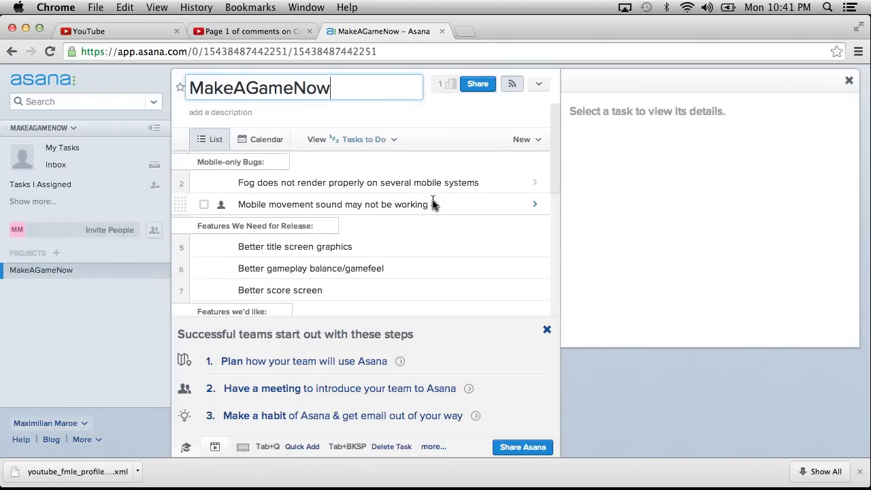
{"action": "scroll", "coordinate": [432, 203], "scroll_direction": "down", "scroll_amount": 3}
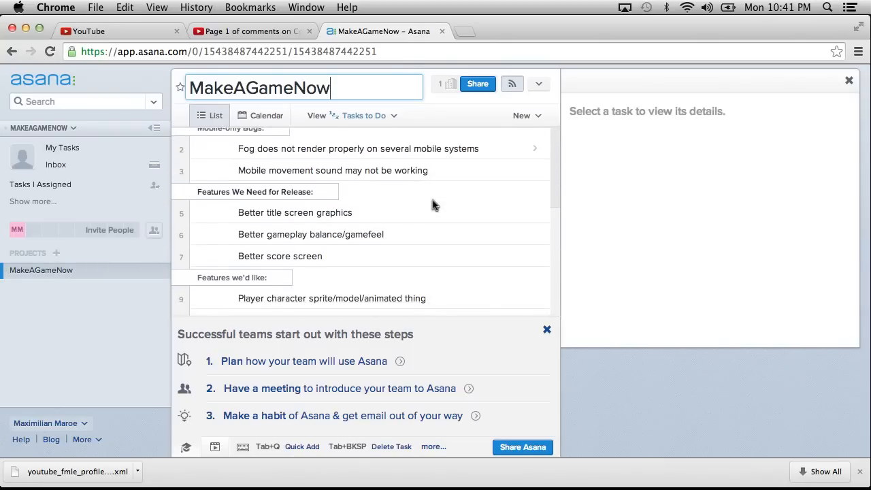
{"action": "scroll", "coordinate": [432, 202], "scroll_direction": "up", "scroll_amount": 3}
{"action": "left_click", "coordinate": [410, 173]}
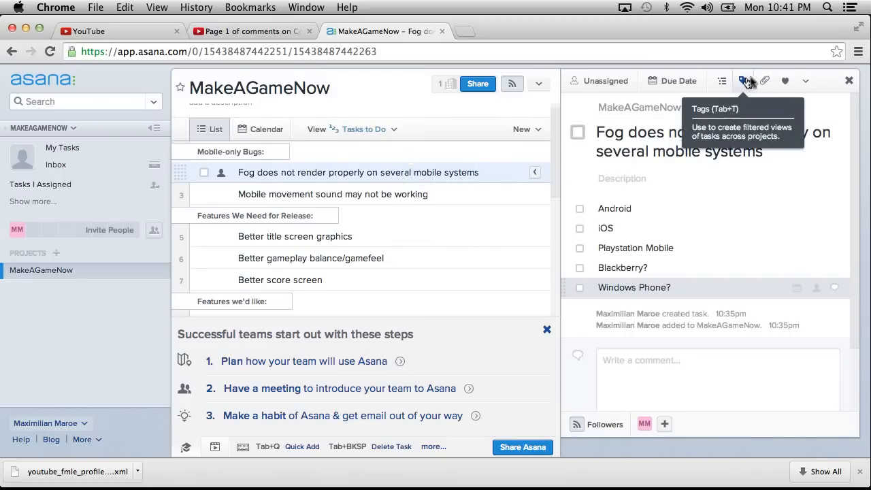
{"action": "left_click", "coordinate": [804, 80]}
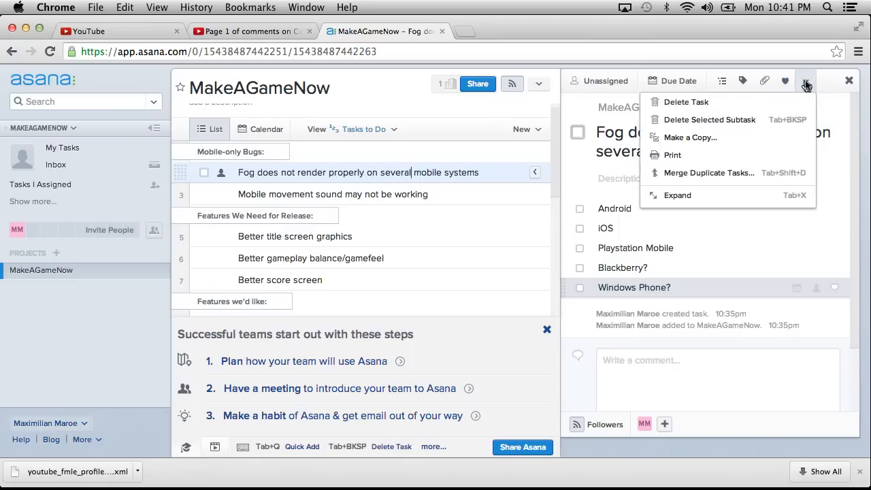
{"action": "left_click", "coordinate": [805, 80]}
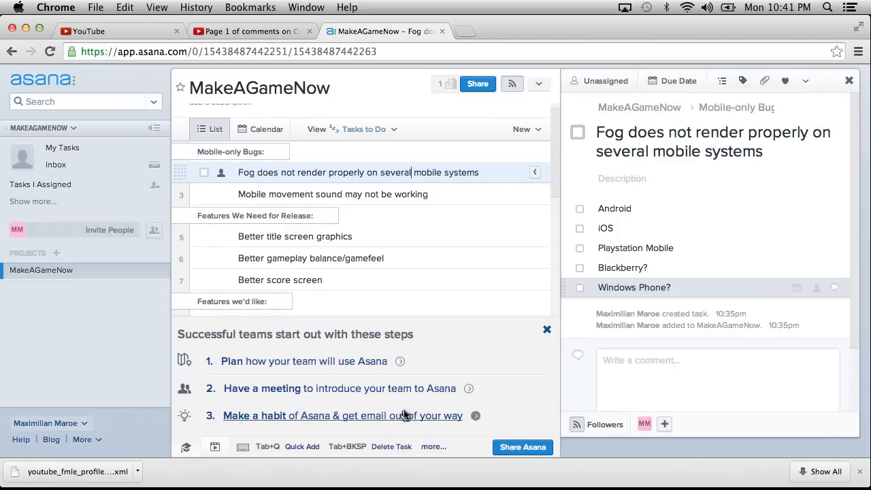
Review the project's mobile-only bugs, features needed for release and wished-for features for missing entries.
{"action": "scroll", "coordinate": [340, 303], "scroll_direction": "down", "scroll_amount": 5}
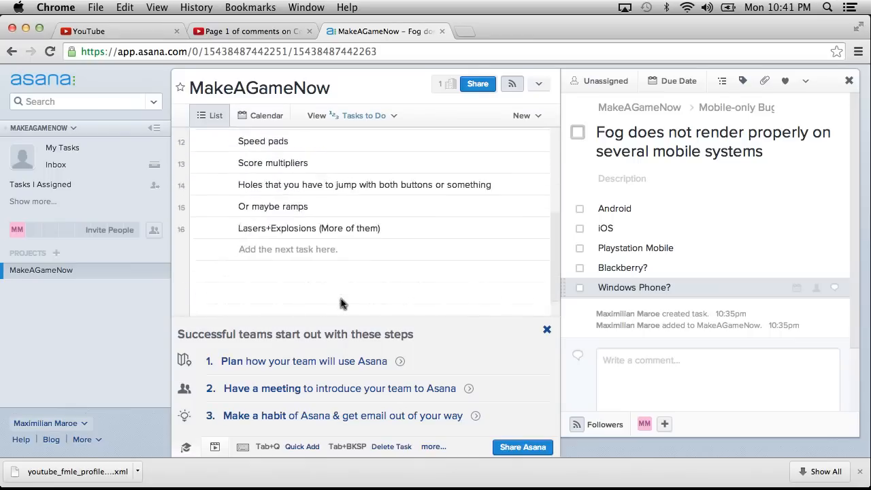
{"action": "scroll", "coordinate": [340, 303], "scroll_direction": "up", "scroll_amount": 6}
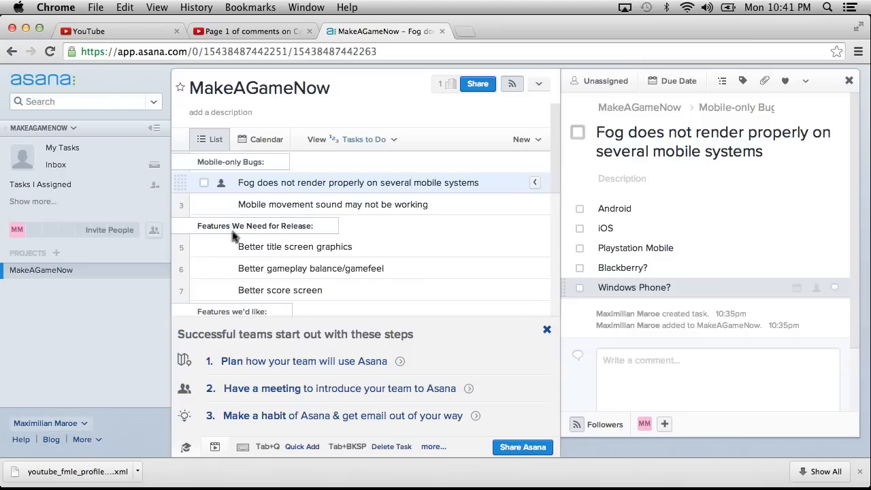
{"action": "scroll", "coordinate": [306, 220], "scroll_direction": "down", "scroll_amount": 10}
{"action": "scroll", "coordinate": [306, 219], "scroll_direction": "up", "scroll_amount": 6}
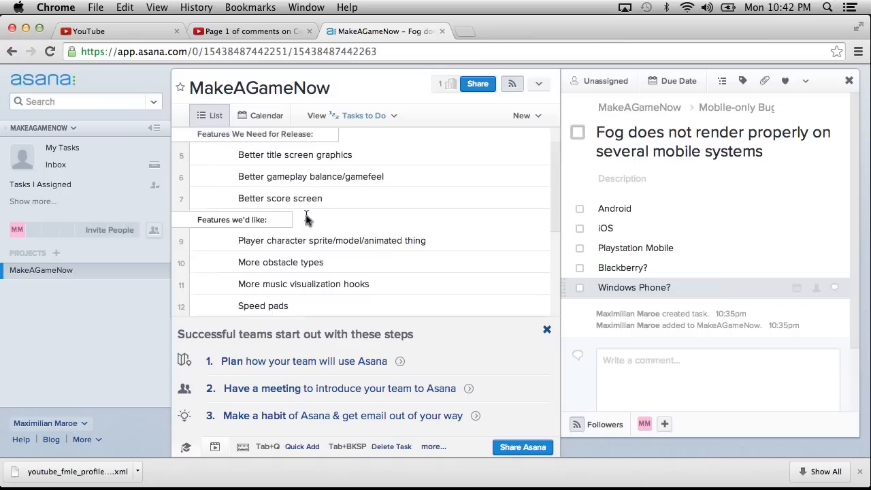
{"action": "scroll", "coordinate": [307, 219], "scroll_direction": "up", "scroll_amount": 4}
{"action": "scroll", "coordinate": [307, 219], "scroll_direction": "down", "scroll_amount": 2}
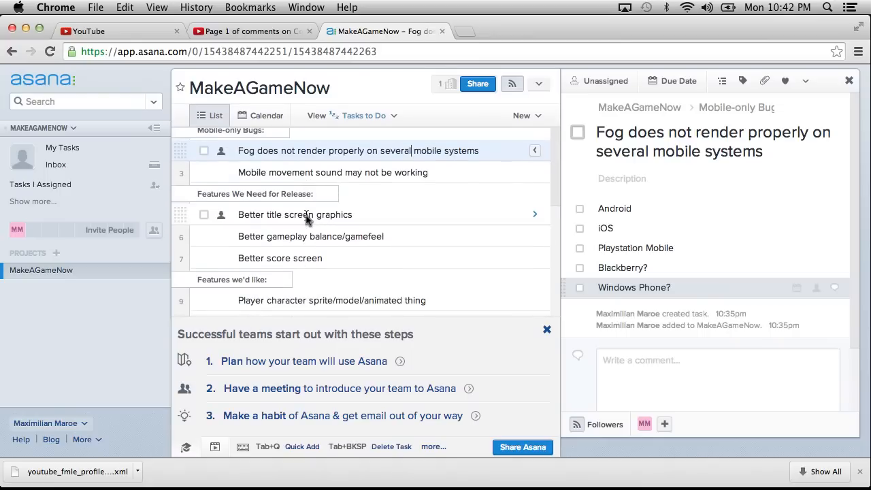
{"action": "scroll", "coordinate": [307, 219], "scroll_direction": "down", "scroll_amount": 10}
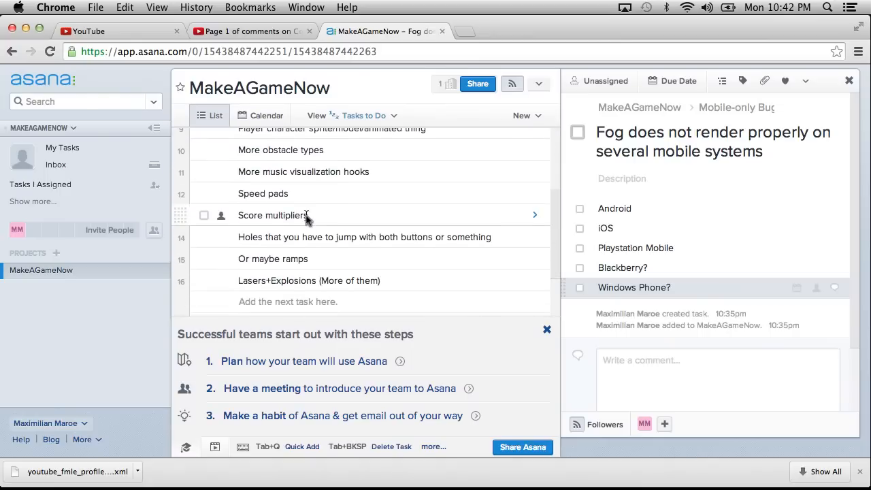
Add the task "Our own music" below the Lasers+Explosions task.
{"action": "left_click", "coordinate": [435, 288]}
{"action": "key", "text": "Return"}
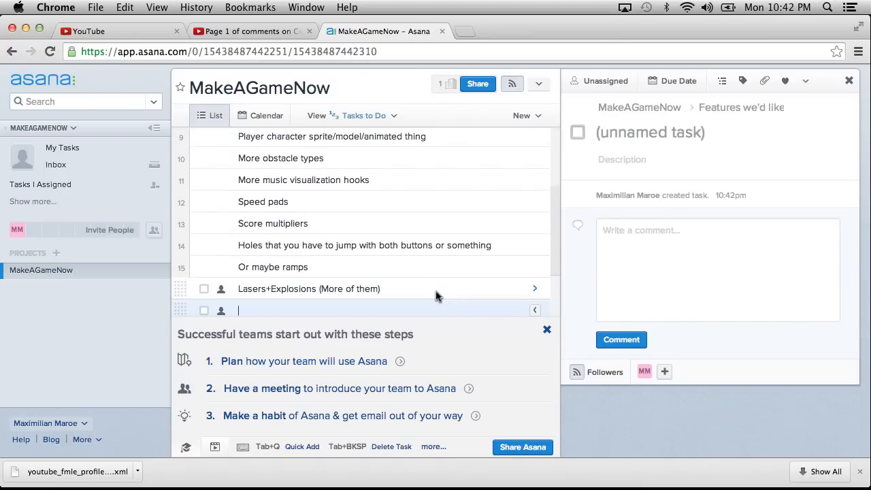
{"action": "type", "text": "Cus"}
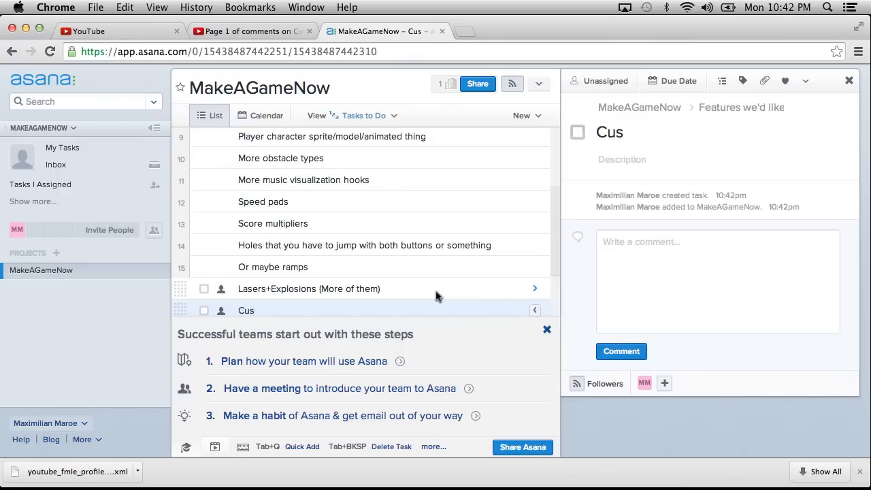
{"action": "type", "text": "tom music"}
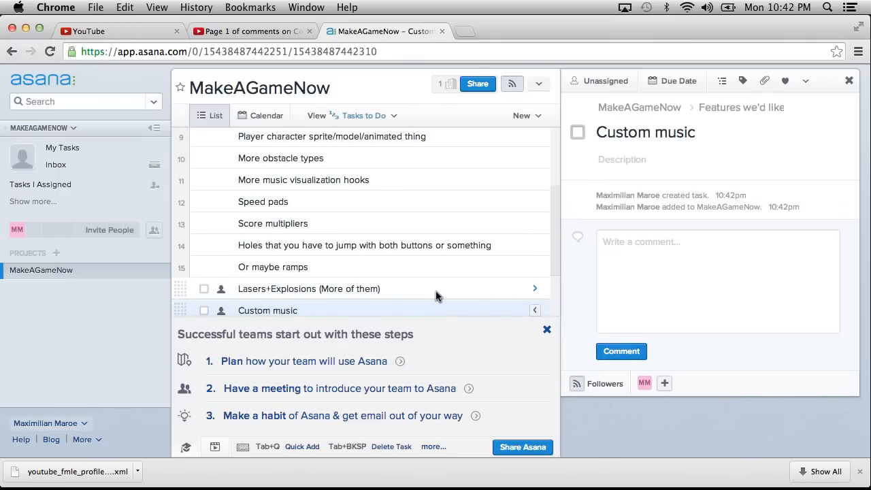
{"action": "type", "text": " ("}
{"action": "key", "text": "BackSpace"}
{"action": "key", "text": "BackSpace"}
{"action": "key", "text": "BackSpace"}
{"action": "key", "text": "BackSpace"}
{"action": "key", "text": "BackSpace"}
{"action": "key", "text": "BackSpace"}
{"action": "key", "text": "BackSpace"}
{"action": "key", "text": "BackSpace"}
{"action": "key", "text": "BackSpace"}
{"action": "key", "text": "BackSpace"}
{"action": "key", "text": "BackSpace"}
{"action": "key", "text": "BackSpace"}
{"action": "key", "text": "BackSpace"}
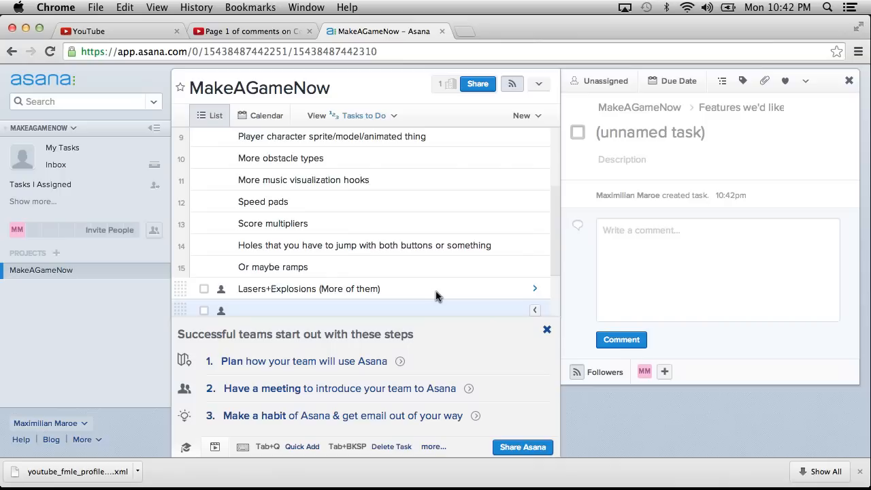
{"action": "type", "text": "Our own music"}
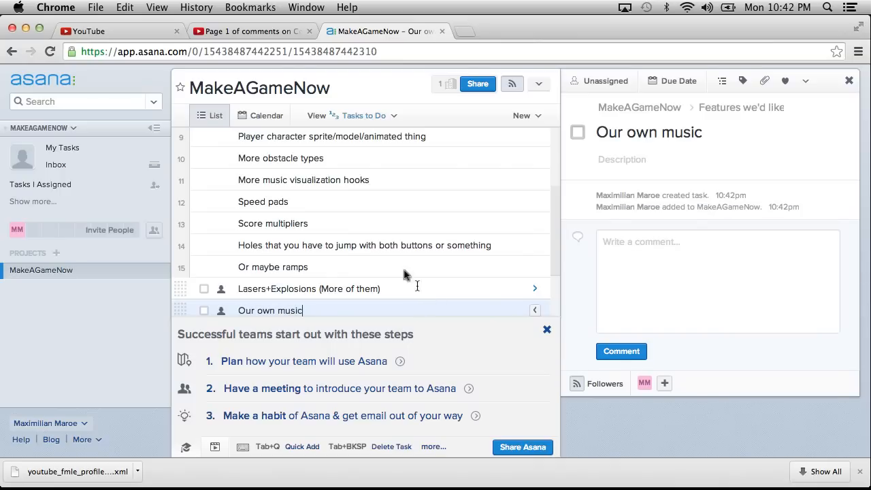
{"action": "scroll", "coordinate": [428, 217], "scroll_direction": "down", "scroll_amount": 3}
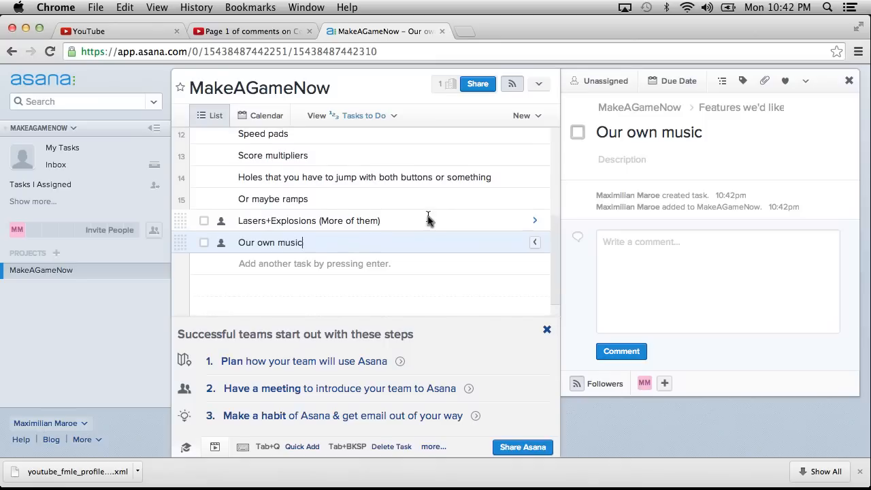
{"action": "scroll", "coordinate": [428, 218], "scroll_direction": "up", "scroll_amount": 4}
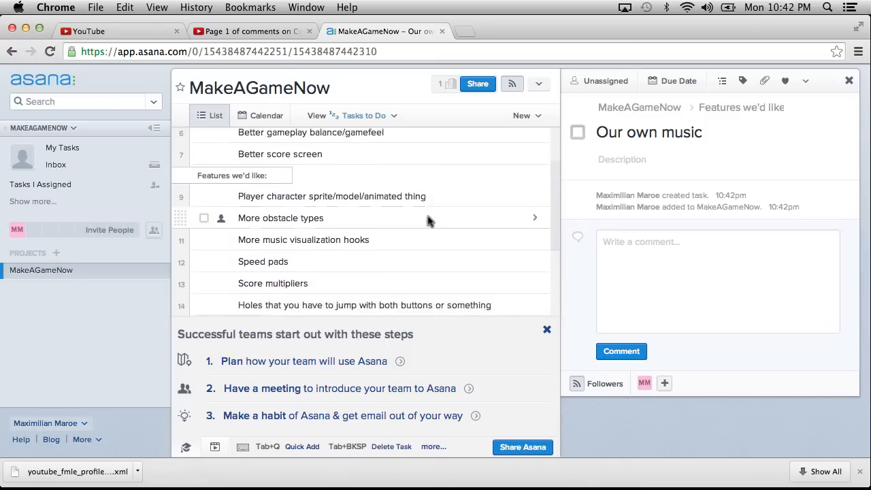
{"action": "scroll", "coordinate": [427, 218], "scroll_direction": "down", "scroll_amount": 4}
{"action": "key", "text": "Return"}
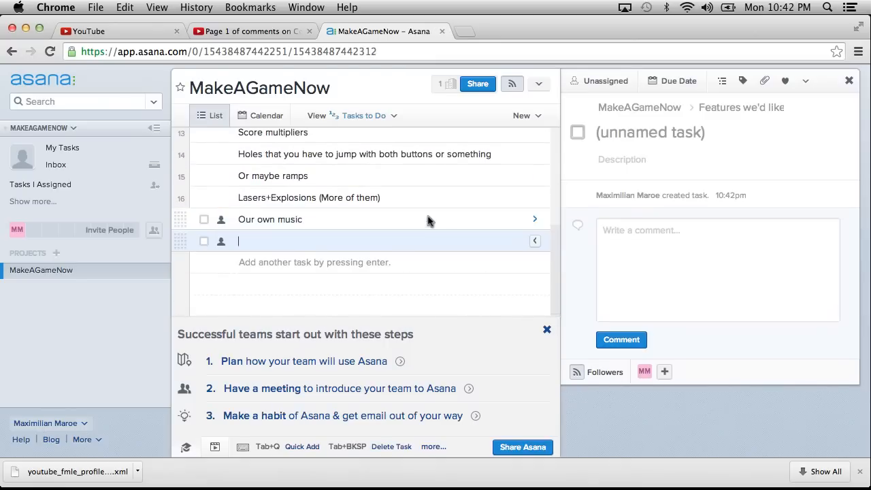
{"action": "scroll", "coordinate": [427, 217], "scroll_direction": "up", "scroll_amount": 4}
{"action": "scroll", "coordinate": [427, 217], "scroll_direction": "down", "scroll_amount": 4}
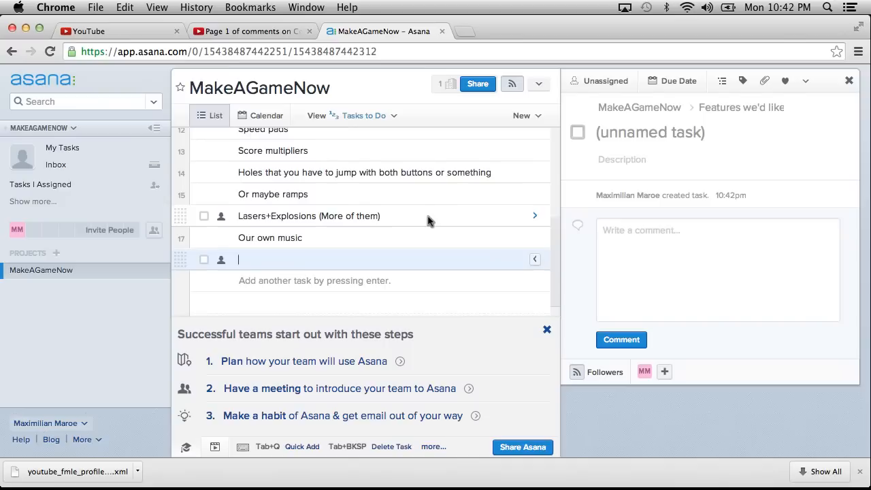
{"action": "scroll", "coordinate": [427, 219], "scroll_direction": "up", "scroll_amount": 2}
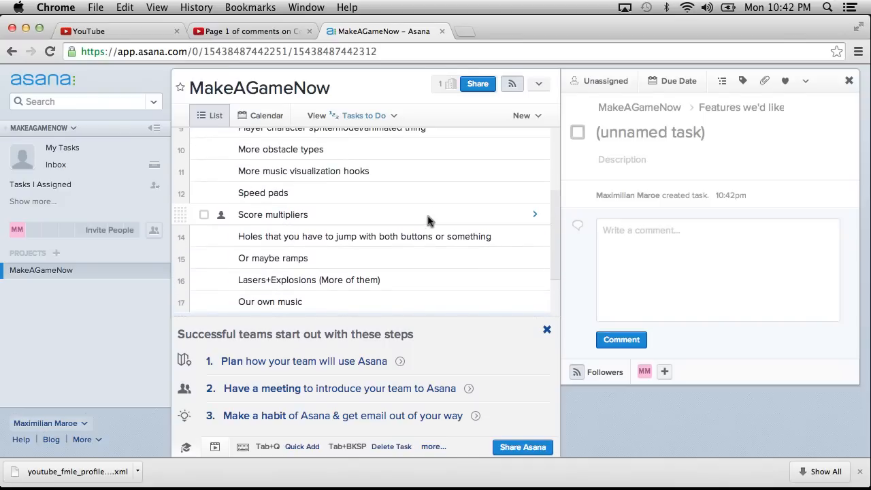
{"action": "scroll", "coordinate": [427, 220], "scroll_direction": "up", "scroll_amount": 5}
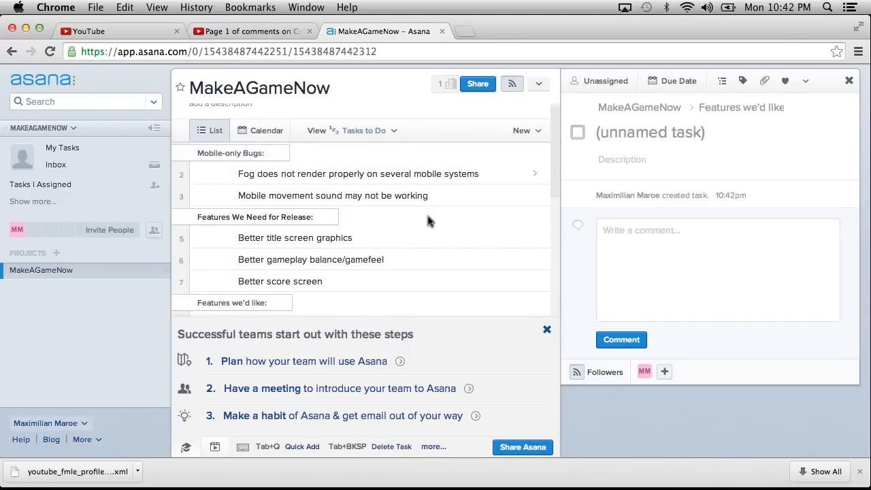
{"action": "scroll", "coordinate": [427, 220], "scroll_direction": "down", "scroll_amount": 2}
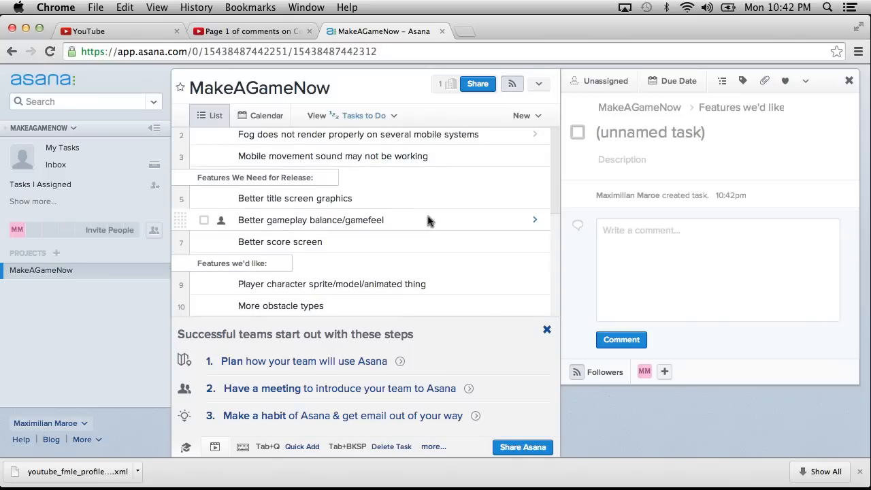
{"action": "scroll", "coordinate": [427, 217], "scroll_direction": "up", "scroll_amount": 2}
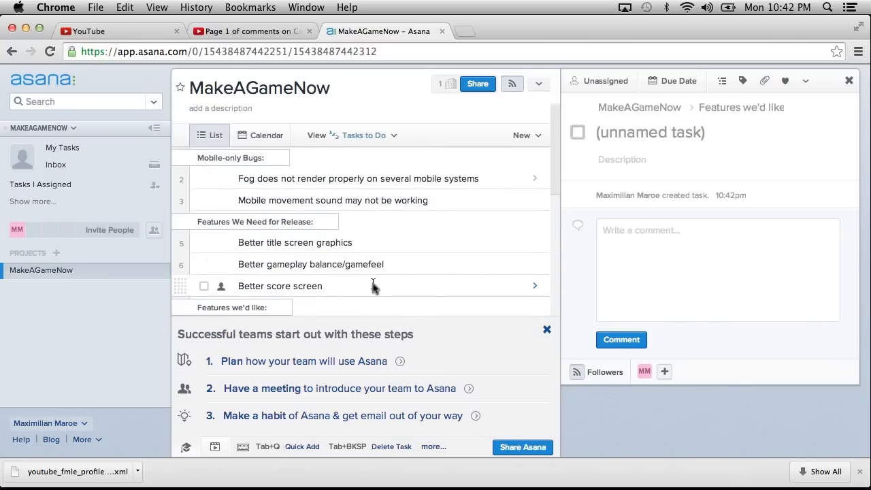
{"action": "scroll", "coordinate": [372, 287], "scroll_direction": "down", "scroll_amount": 5}
{"action": "scroll", "coordinate": [373, 183], "scroll_direction": "down", "scroll_amount": 2}
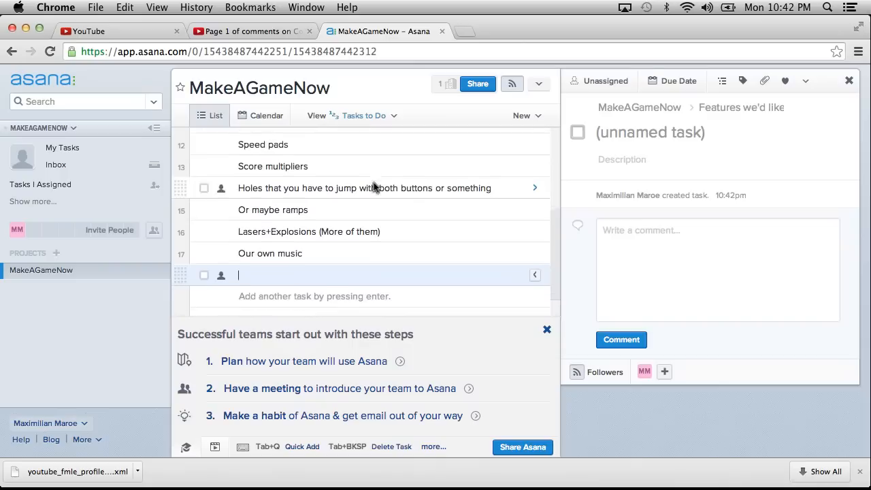
{"action": "scroll", "coordinate": [373, 184], "scroll_direction": "up", "scroll_amount": 5}
{"action": "scroll", "coordinate": [374, 183], "scroll_direction": "down", "scroll_amount": 5}
{"action": "scroll", "coordinate": [373, 182], "scroll_direction": "up", "scroll_amount": 3}
{"action": "key", "text": "BackSpace"}
Look through the bug and feature sections again and view the details of the Better score screen task.
{"action": "scroll", "coordinate": [373, 182], "scroll_direction": "down", "scroll_amount": 2}
{"action": "scroll", "coordinate": [373, 183], "scroll_direction": "up", "scroll_amount": 5}
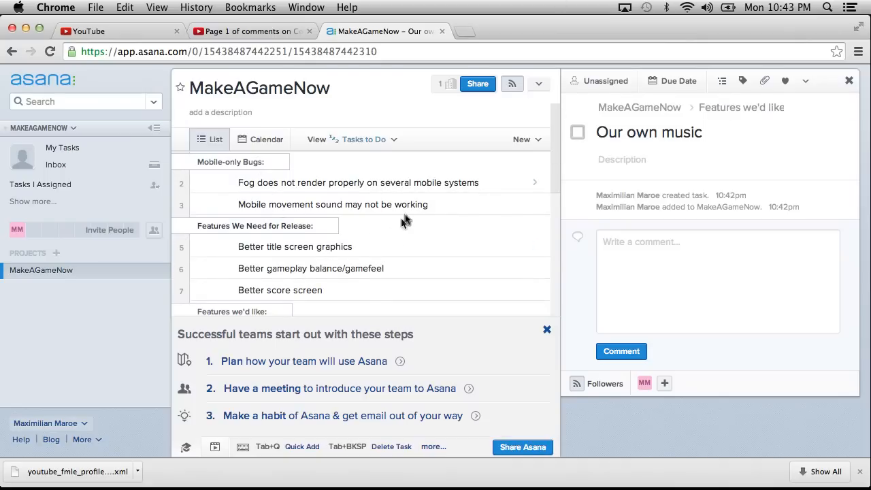
{"action": "scroll", "coordinate": [423, 202], "scroll_direction": "down", "scroll_amount": 2}
{"action": "scroll", "coordinate": [423, 199], "scroll_direction": "up", "scroll_amount": 2}
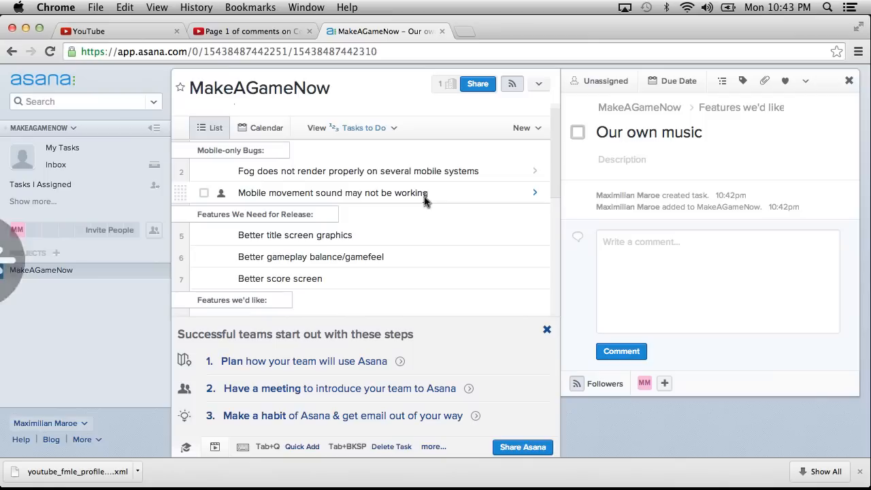
{"action": "scroll", "coordinate": [369, 246], "scroll_direction": "down", "scroll_amount": 2}
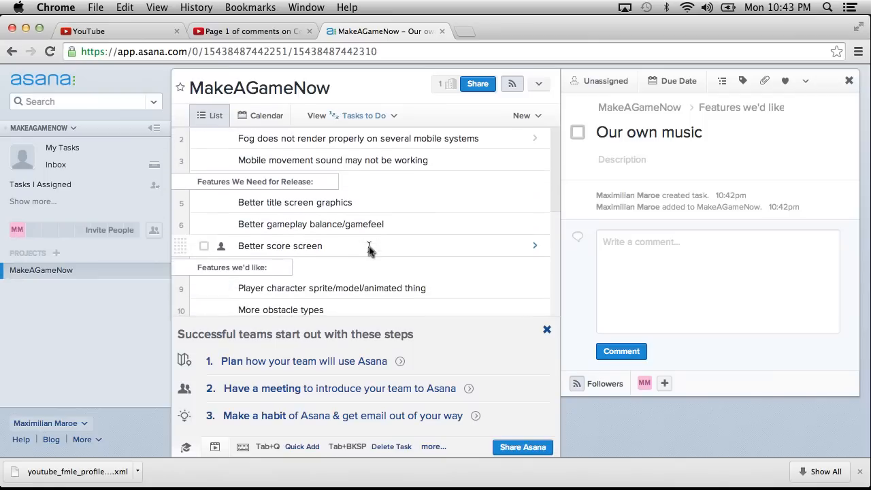
{"action": "left_click", "coordinate": [344, 248]}
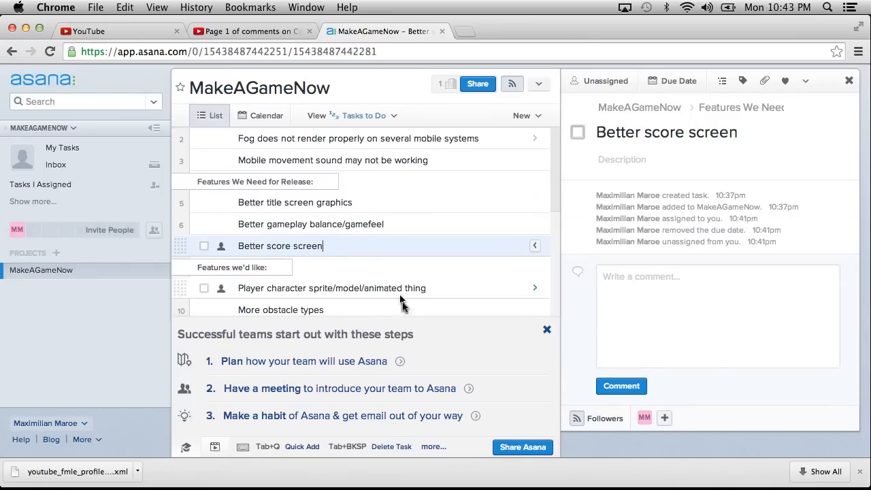
{"action": "scroll", "coordinate": [381, 269], "scroll_direction": "down", "scroll_amount": 5}
Add the task "Publish On Platforms" below the Our own music task.
{"action": "left_click", "coordinate": [347, 218]}
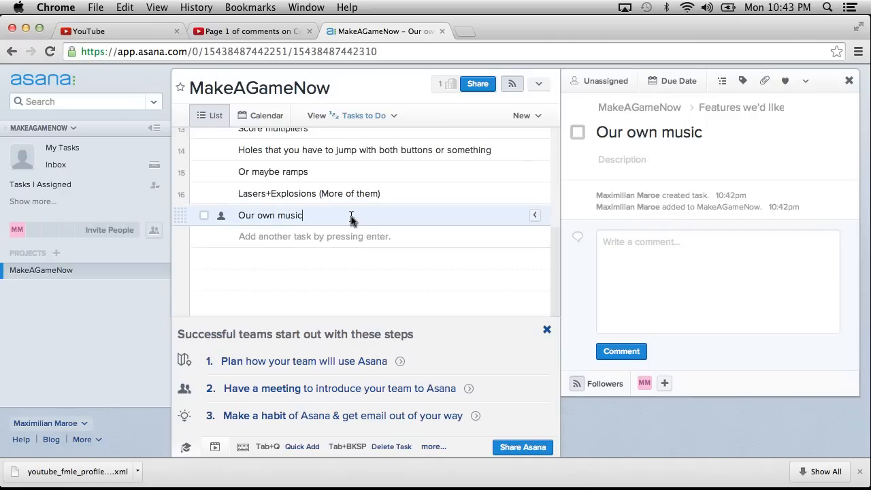
{"action": "key", "text": "Return"}
{"action": "type", "text": "Pub"}
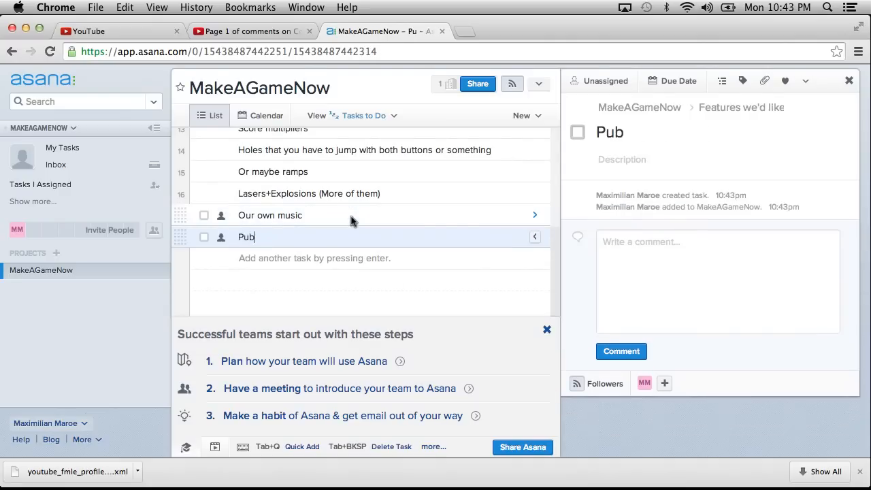
{"action": "type", "text": "lish On Pl"}
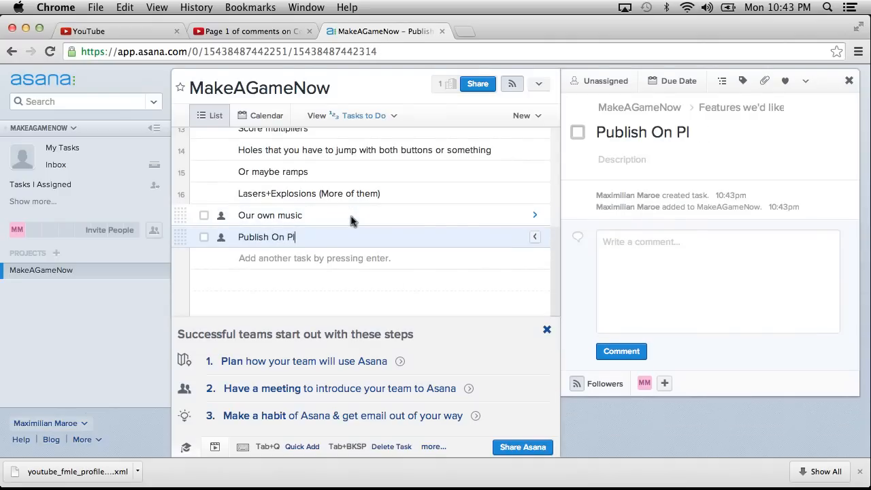
{"action": "type", "text": "atforms:"}
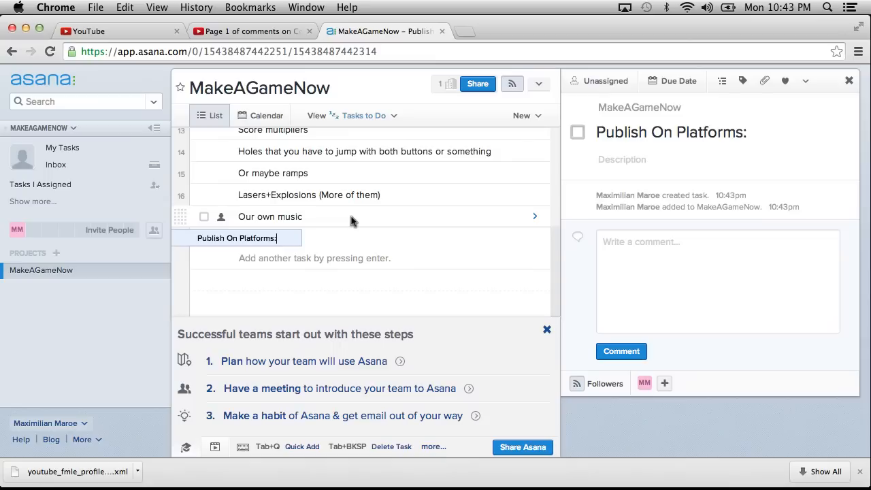
Turn Publish On Platforms into a section heading with a trailing colon and add the tasks "Windows Store" and "Windows Phone Store" under it.
{"action": "key", "text": "Return"}
{"action": "type", "text": "Window"}
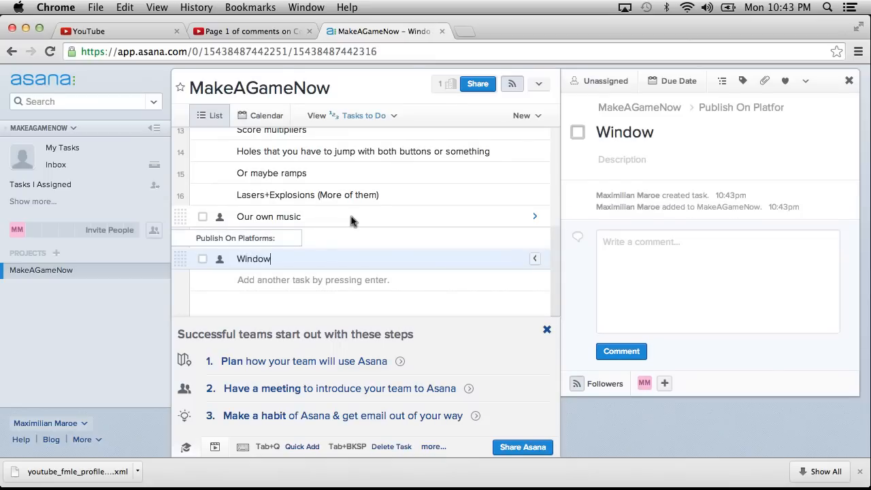
{"action": "type", "text": "s Store"}
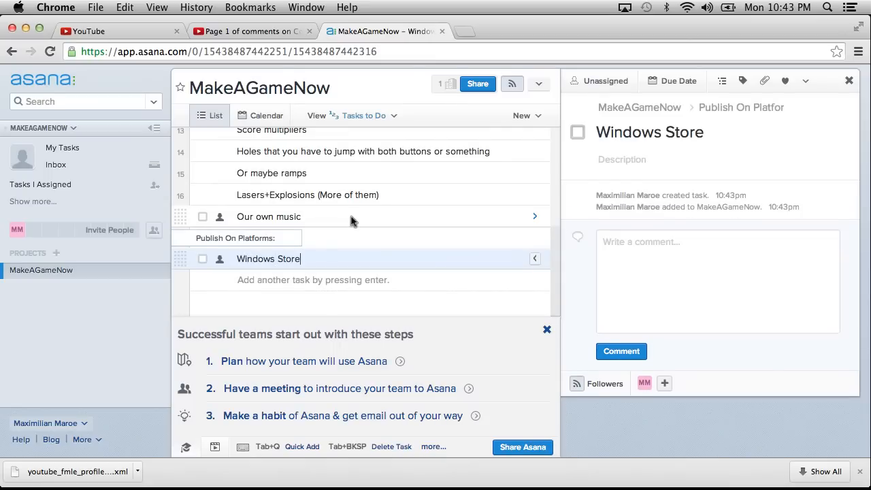
{"action": "key", "text": "Return"}
{"action": "type", "text": "Window"}
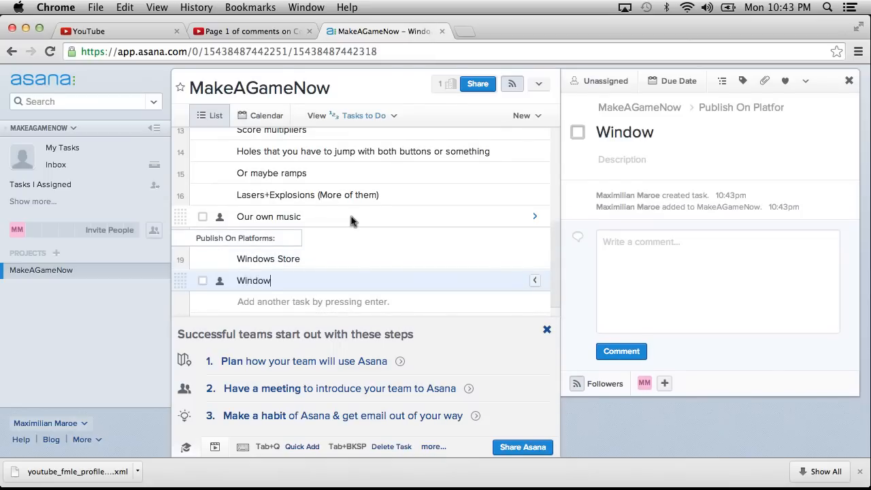
{"action": "type", "text": "s Phone Store"}
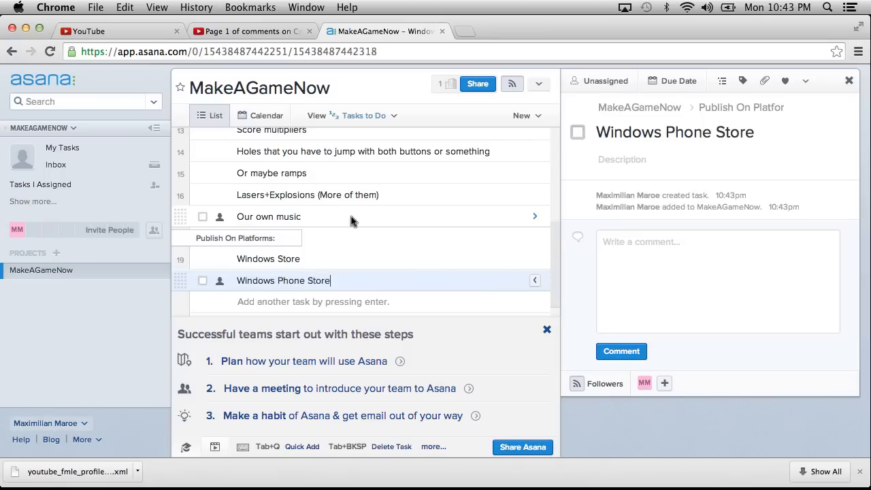
Add the tasks "Mac Store" and "iOS App Store" below the Windows Phone Store task.
{"action": "key", "text": "Return"}
{"action": "type", "text": "Mac Store"}
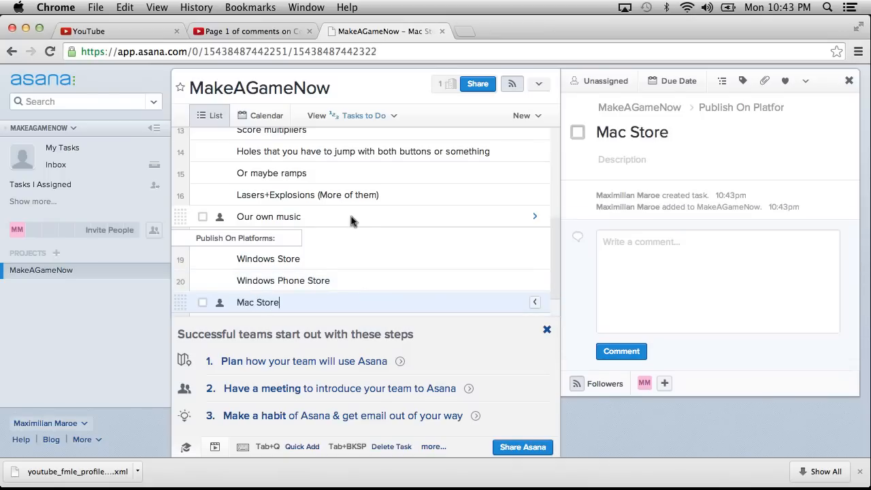
{"action": "key", "text": "Return"}
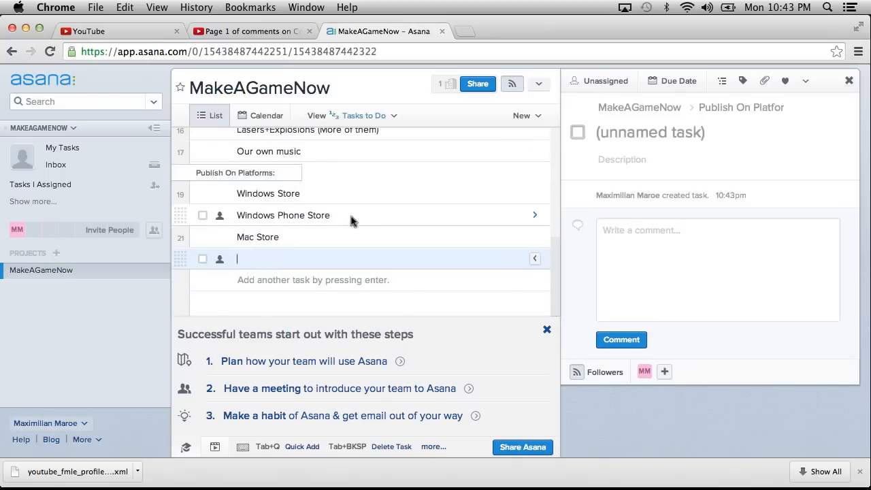
{"action": "type", "text": "iOS App Store"}
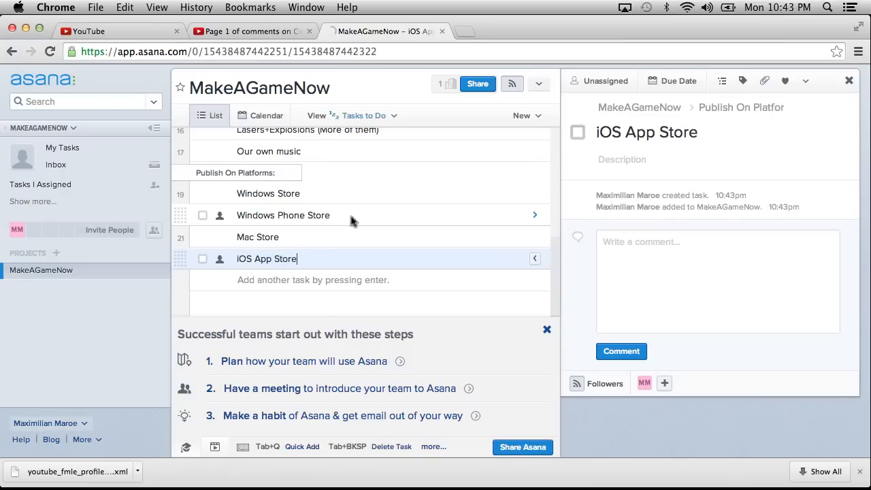
Add the task "Google Play" below the iOS App Store task.
{"action": "key", "text": "Return"}
{"action": "type", "text": "Android Sot"}
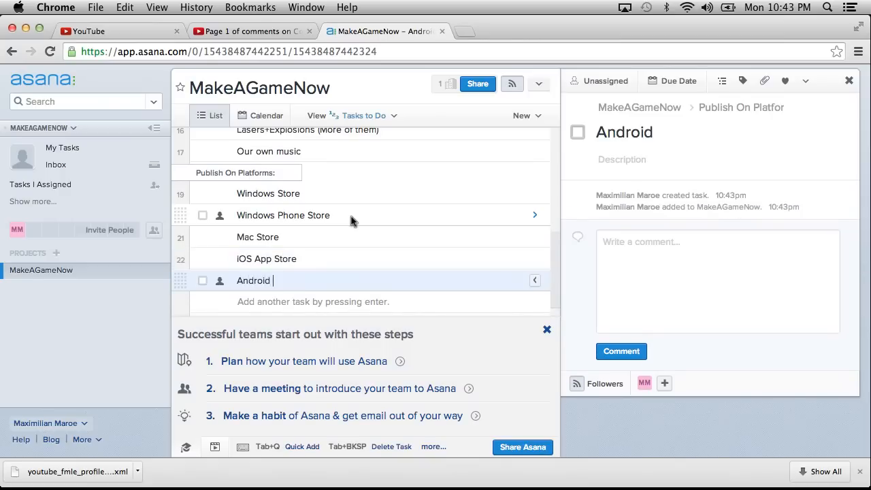
{"action": "key", "text": "BackSpace"}
{"action": "key", "text": "BackSpace"}
{"action": "key", "text": "BackSpace"}
{"action": "key", "text": "BackSpace"}
{"action": "key", "text": "BackSpace"}
{"action": "key", "text": "BackSpace"}
{"action": "key", "text": "BackSpace"}
{"action": "key", "text": "BackSpace"}
{"action": "key", "text": "BackSpace"}
{"action": "key", "text": "BackSpace"}
{"action": "key", "text": "BackSpace"}
{"action": "type", "text": "Google Play"}
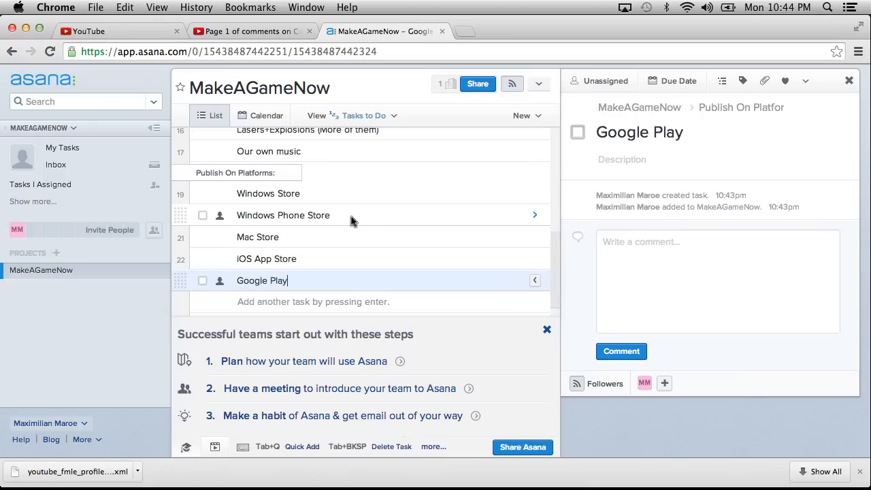
Add the tasks "Playstation Mobile" and "Web" below the Google Play task.
{"action": "key", "text": "Return"}
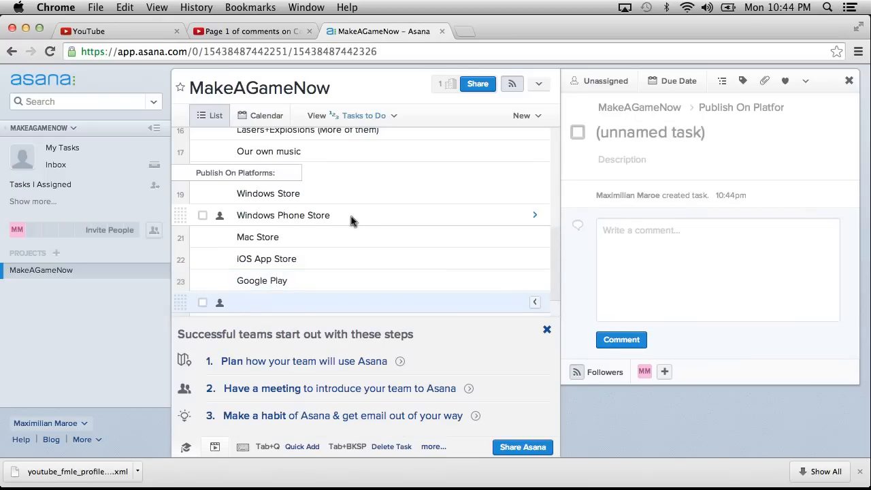
{"action": "type", "text": "Playsta"}
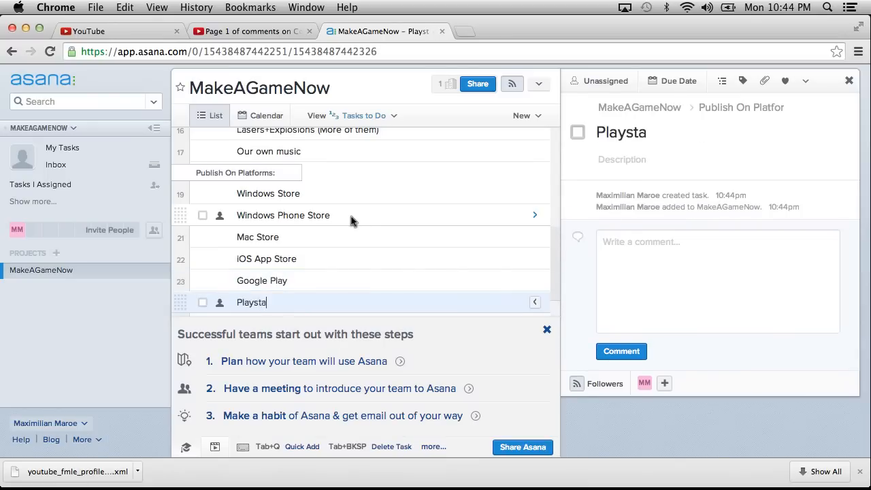
{"action": "type", "text": "tion Mobile"}
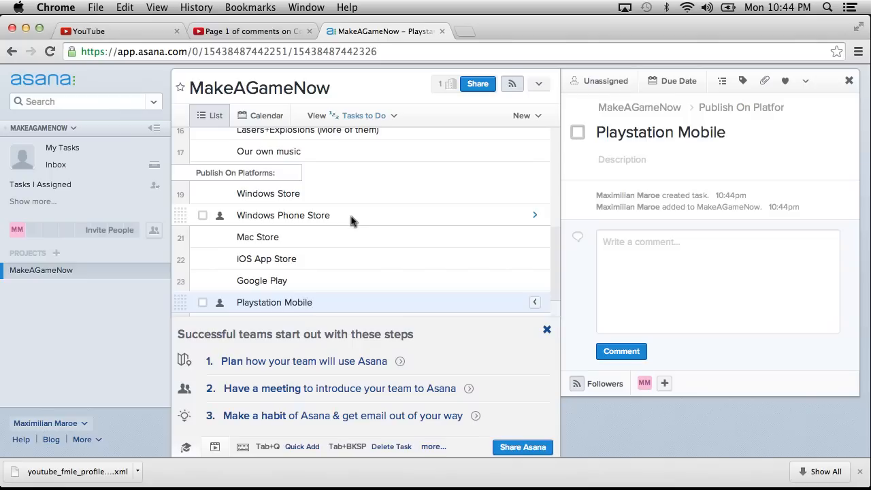
{"action": "key", "text": "Return"}
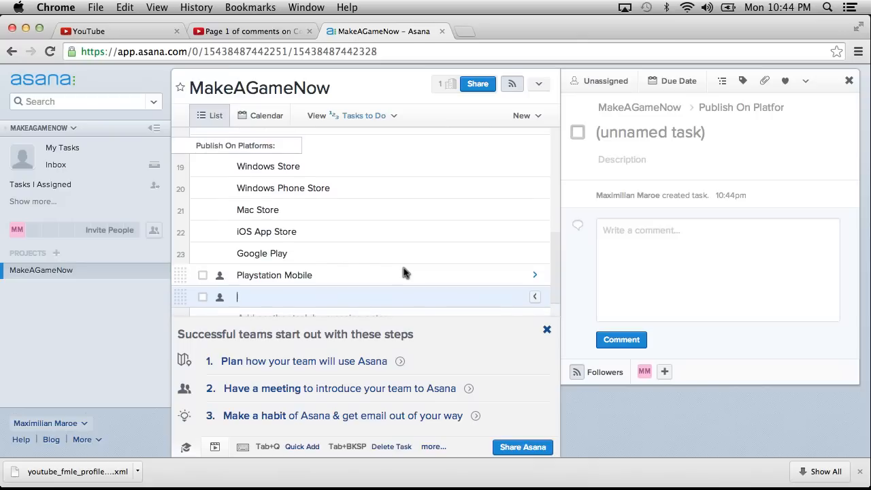
{"action": "type", "text": "Web"}
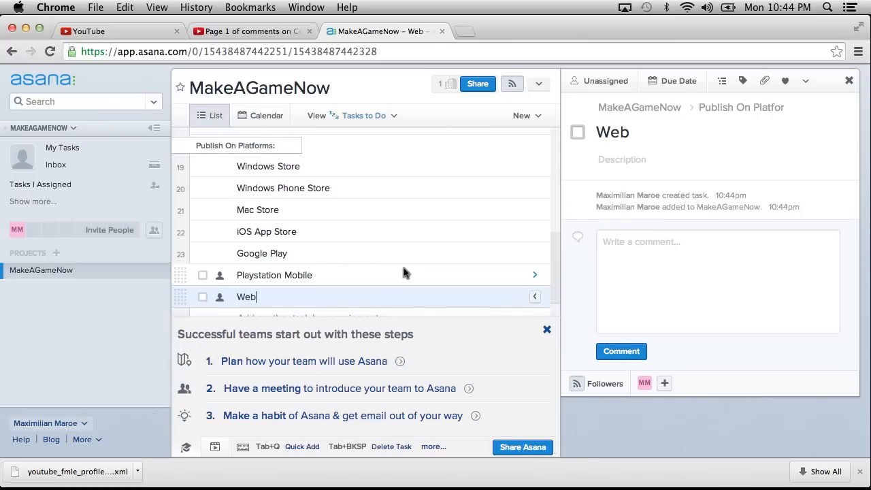
Add the task "PC Standalone" below the Web task.
{"action": "key", "text": "Return"}
{"action": "type", "text": "Pc/"}
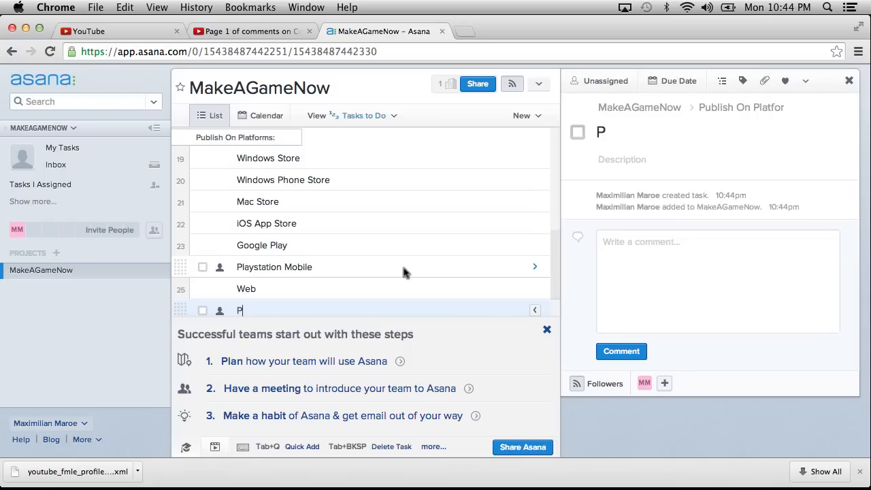
{"action": "key", "text": "BackSpace"}
{"action": "key", "text": "BackSpace"}
{"action": "type", "text": "C/M"}
{"action": "key", "text": "BackSpace"}
{"action": "key", "text": "BackSpace"}
{"action": "type", "text": "Standalone"}
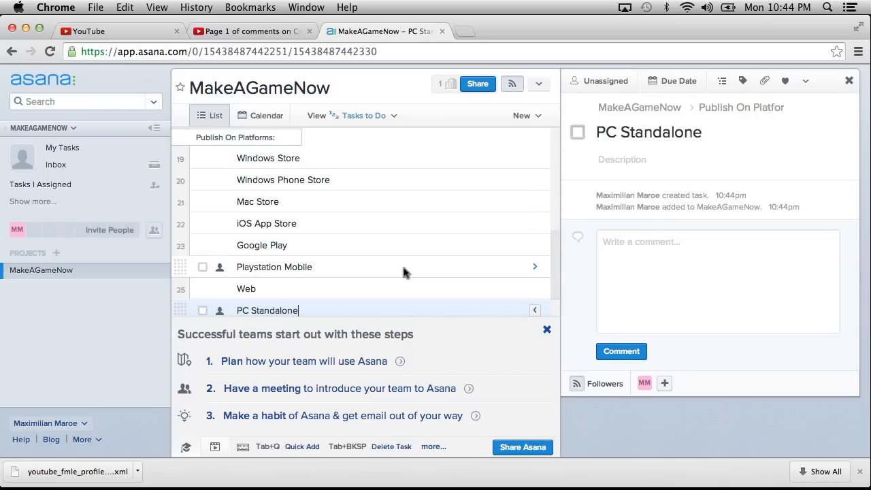
Add the task "Mac Standalone" at the end of the Publish On Platforms section, leaving no blank task after it.
{"action": "key", "text": "Return"}
{"action": "type", "text": "Mac "}
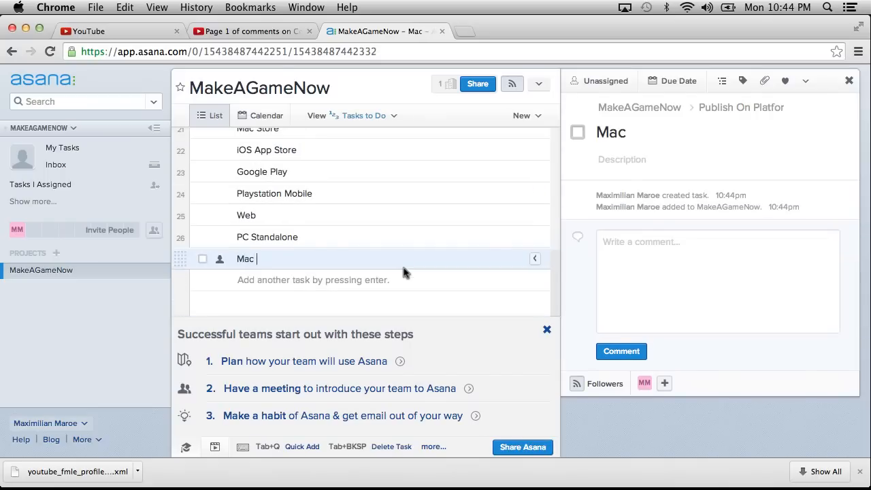
{"action": "type", "text": "Standalone"}
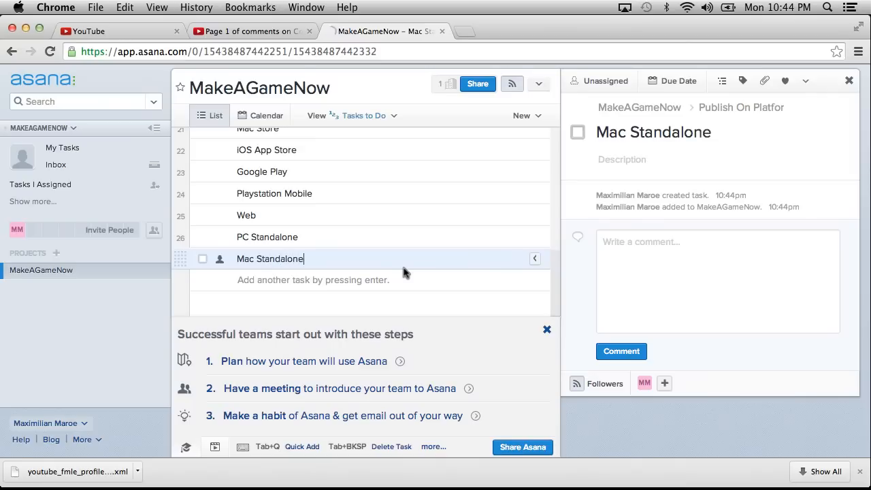
{"action": "key", "text": "Return"}
{"action": "key", "text": "BackSpace"}
Insert the task "Blackberry" between the Playstation Mobile and Web tasks.
{"action": "scroll", "coordinate": [394, 254], "scroll_direction": "up", "scroll_amount": 3}
{"action": "scroll", "coordinate": [394, 255], "scroll_direction": "up", "scroll_amount": 2}
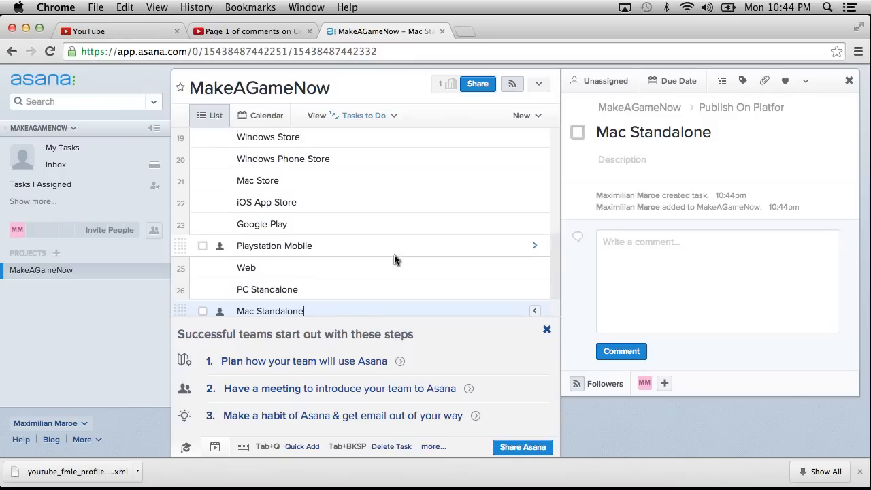
{"action": "scroll", "coordinate": [353, 209], "scroll_direction": "up", "scroll_amount": 1}
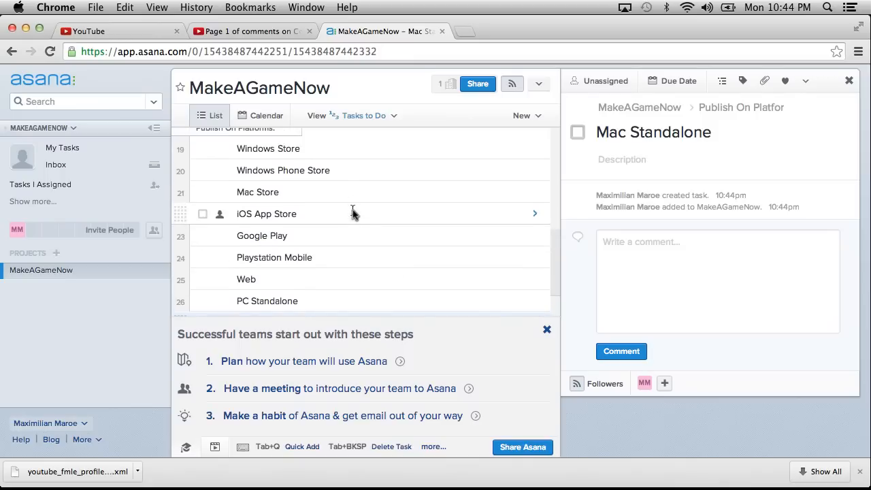
{"action": "left_click", "coordinate": [332, 260]}
{"action": "key", "text": "Return"}
{"action": "type", "text": "B"}
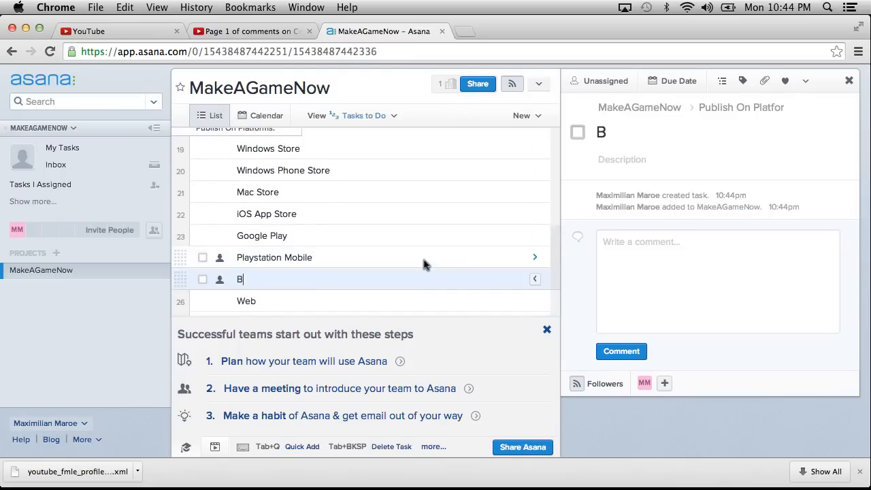
{"action": "type", "text": "lackberry"}
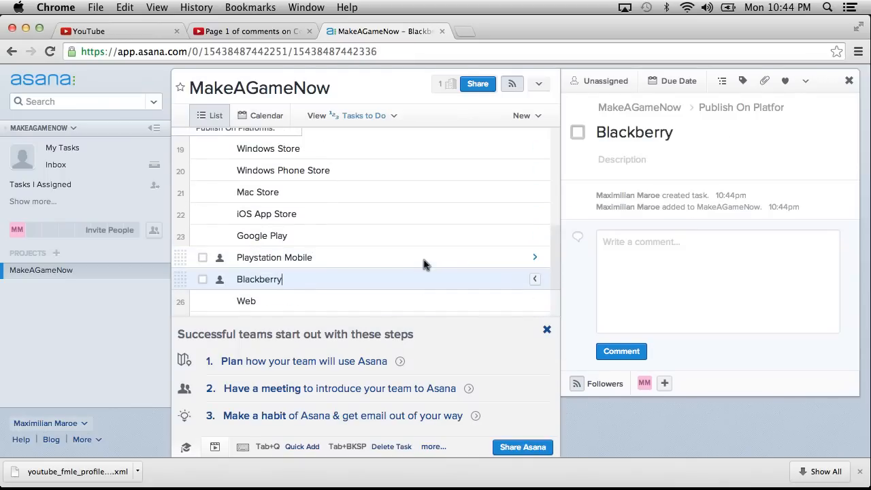
Move the Features we'd like heading with its tasks through Our own music below the Publish On Platforms heading.
{"action": "scroll", "coordinate": [325, 199], "scroll_direction": "up", "scroll_amount": 5}
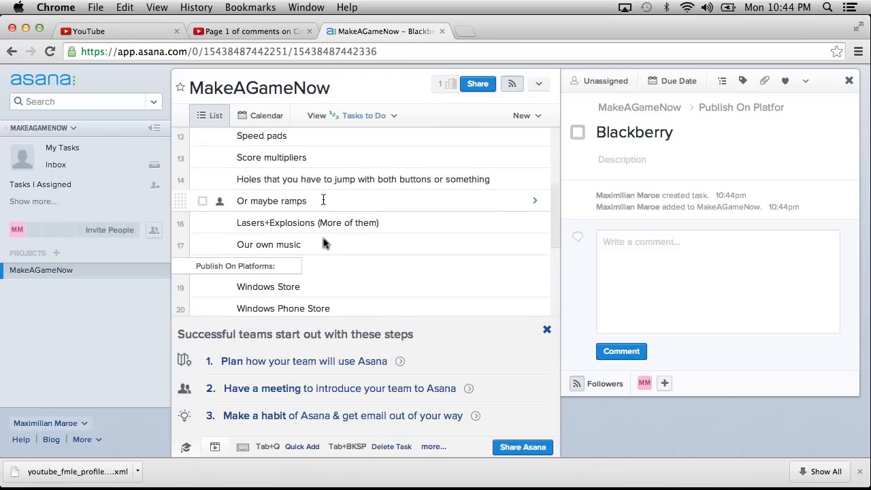
{"action": "scroll", "coordinate": [328, 261], "scroll_direction": "up", "scroll_amount": 8}
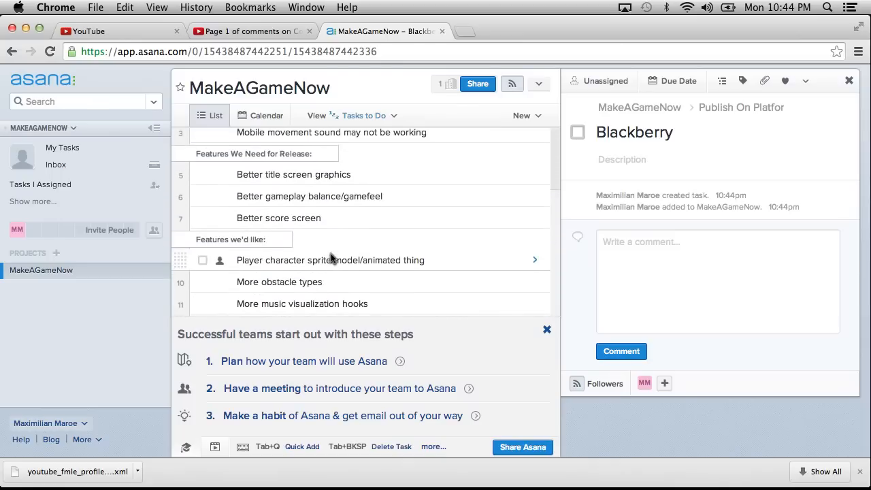
{"action": "scroll", "coordinate": [330, 258], "scroll_direction": "up", "scroll_amount": 2}
{"action": "scroll", "coordinate": [330, 258], "scroll_direction": "down", "scroll_amount": 3}
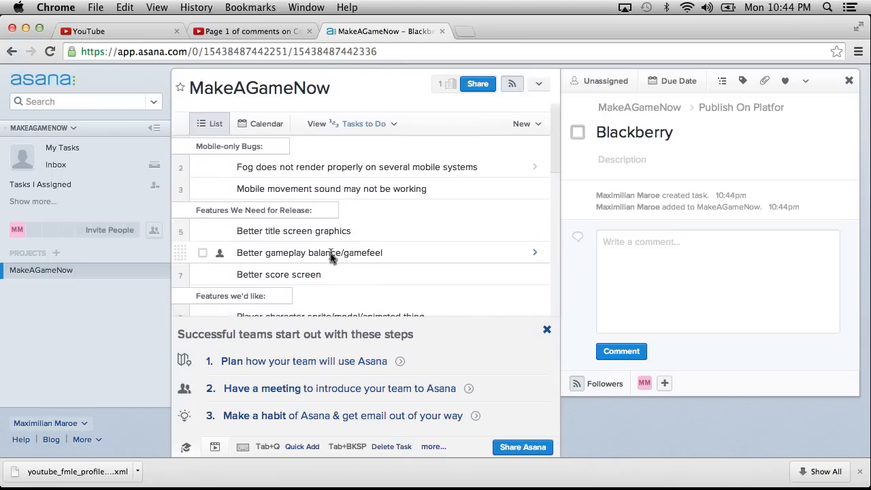
{"action": "mouse_move", "coordinate": [180, 215]}
{"action": "left_mouse_down"}
{"action": "mouse_move", "coordinate": [184, 270]}
{"action": "mouse_move", "coordinate": [184, 219]}
{"action": "left_mouse_up"}
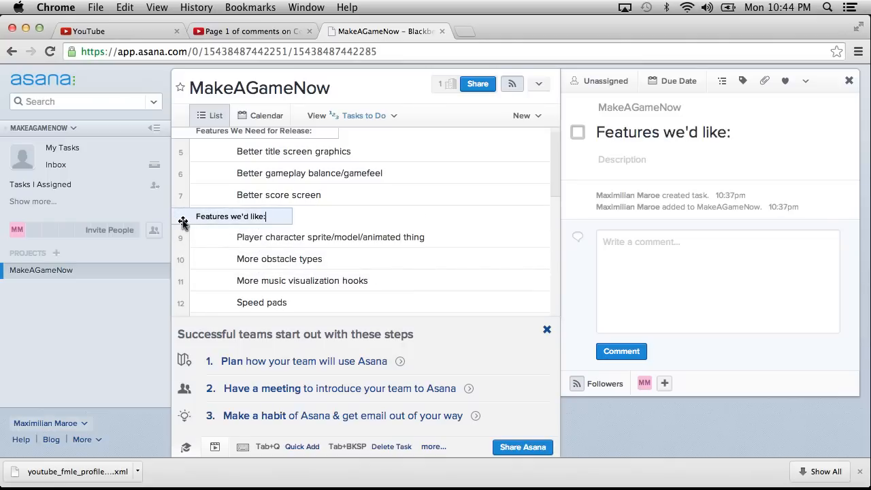
{"action": "left_click", "coordinate": [190, 240]}
{"action": "left_click", "coordinate": [182, 221]}
{"action": "scroll", "coordinate": [188, 281], "scroll_direction": "down", "scroll_amount": 5}
{"action": "left_click", "coordinate": [183, 244], "text": "shift"}
{"action": "left_click_drag", "start_coordinate": [183, 239], "coordinate": [191, 281]}
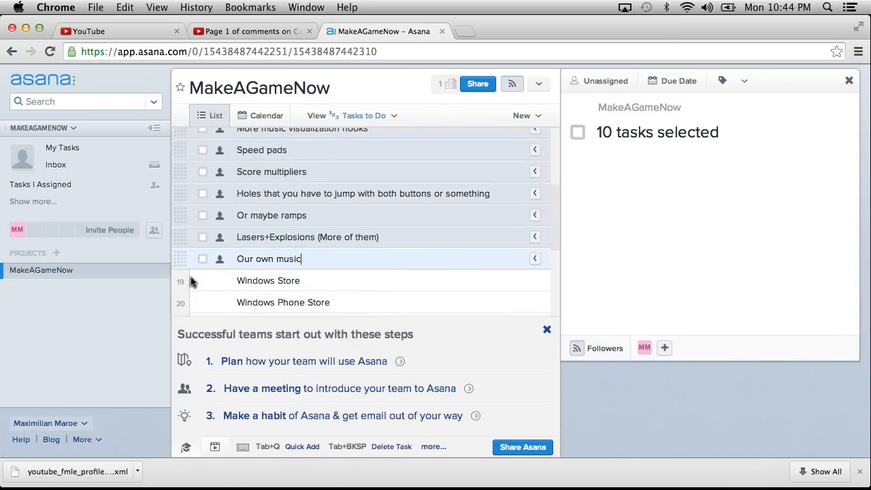
{"action": "scroll", "coordinate": [195, 229], "scroll_direction": "up", "scroll_amount": 5}
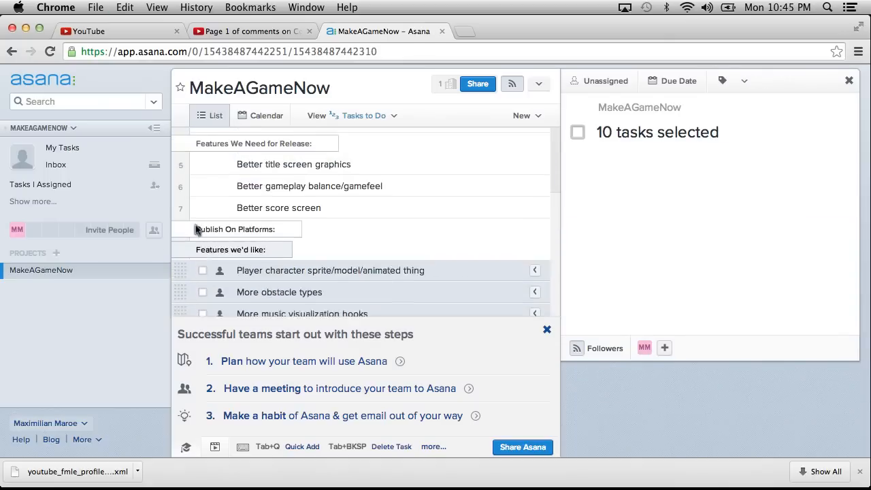
{"action": "left_click", "coordinate": [230, 246]}
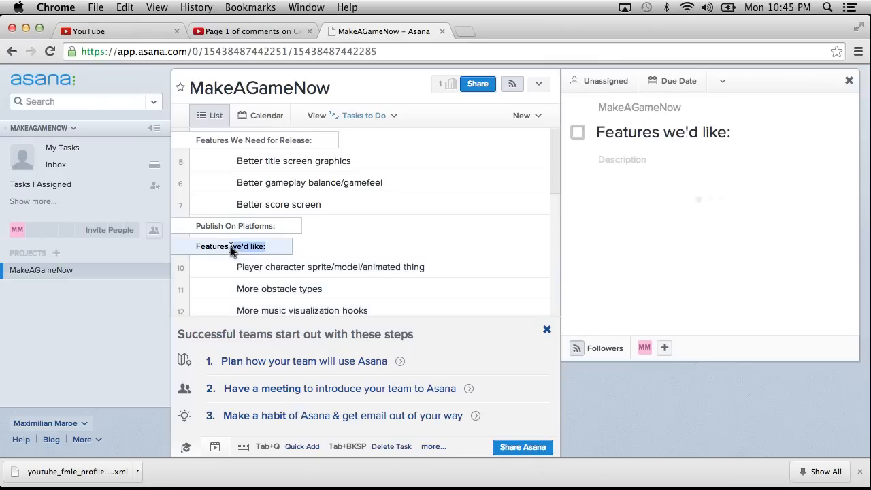
{"action": "scroll", "coordinate": [206, 293], "scroll_direction": "down", "scroll_amount": 5}
{"action": "scroll", "coordinate": [204, 293], "scroll_direction": "up", "scroll_amount": 4}
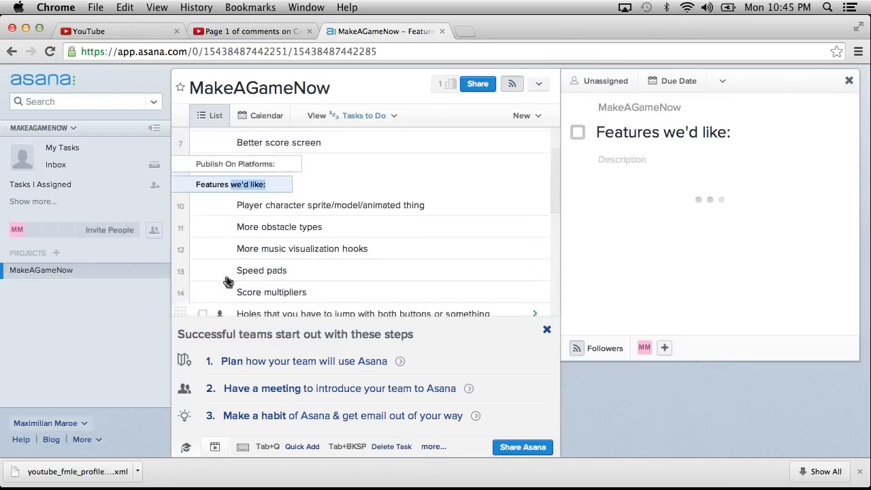
{"action": "scroll", "coordinate": [186, 233], "scroll_direction": "down", "scroll_amount": 5}
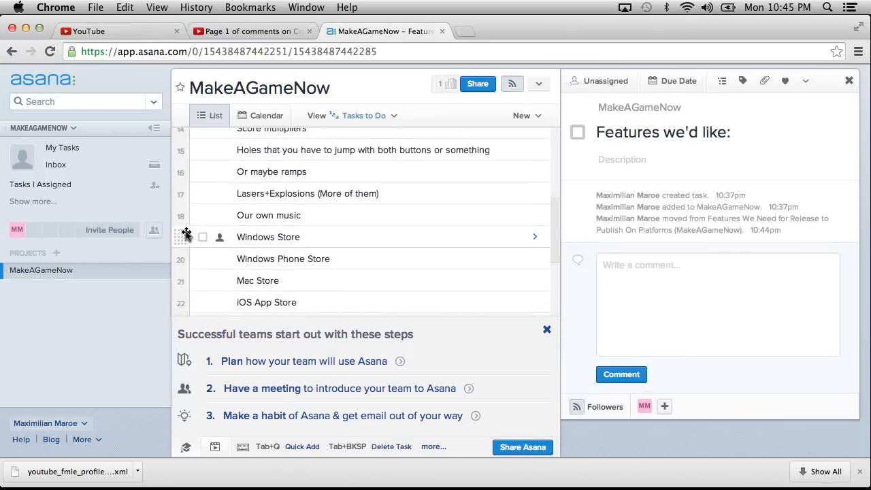
{"action": "left_click", "coordinate": [176, 197], "text": "shift"}
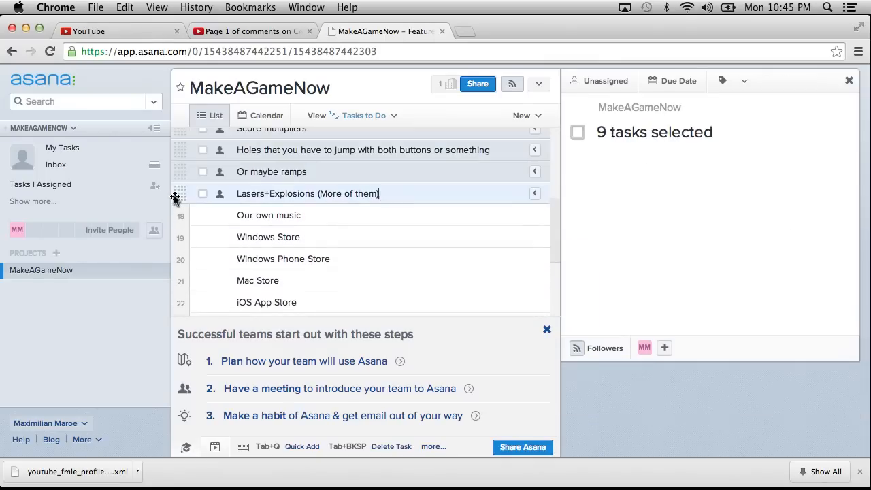
{"action": "scroll", "coordinate": [187, 200], "scroll_direction": "up", "scroll_amount": 1}
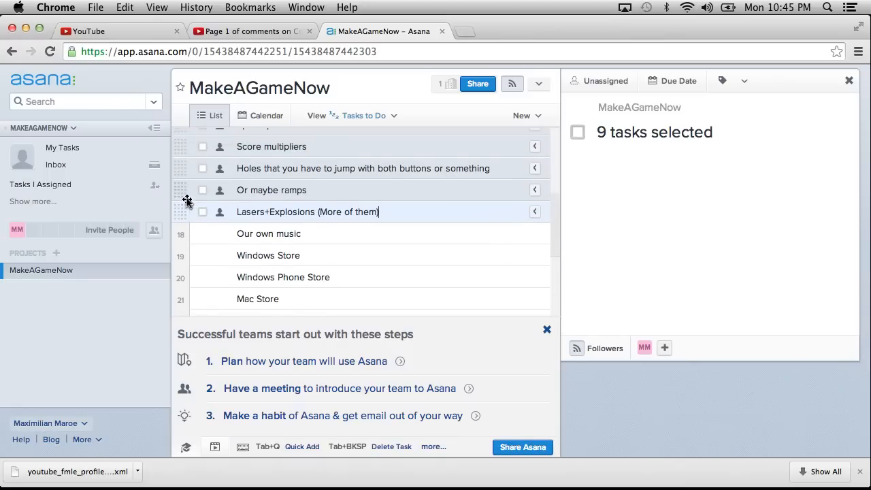
{"action": "left_click", "coordinate": [182, 234], "text": "shift"}
Move the Features we'd like heading with its tasks through Our own music back above the Publish On Platforms heading.
{"action": "scroll", "coordinate": [184, 232], "scroll_direction": "up", "scroll_amount": 5}
{"action": "mouse_move", "coordinate": [192, 226]}
{"action": "left_mouse_down"}
{"action": "mouse_move", "coordinate": [210, 187]}
{"action": "mouse_move", "coordinate": [181, 213]}
{"action": "mouse_move", "coordinate": [184, 224]}
{"action": "left_mouse_up"}
{"action": "scroll", "coordinate": [183, 268], "scroll_direction": "down", "scroll_amount": 3}
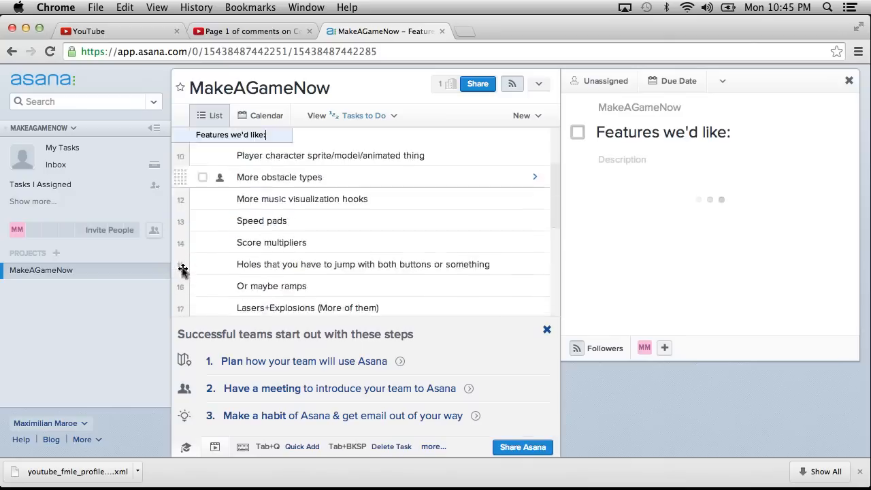
{"action": "scroll", "coordinate": [182, 271], "scroll_direction": "down", "scroll_amount": 3}
{"action": "left_click", "coordinate": [177, 214], "text": "shift"}
{"action": "left_click_drag", "start_coordinate": [177, 214], "coordinate": [266, 252]}
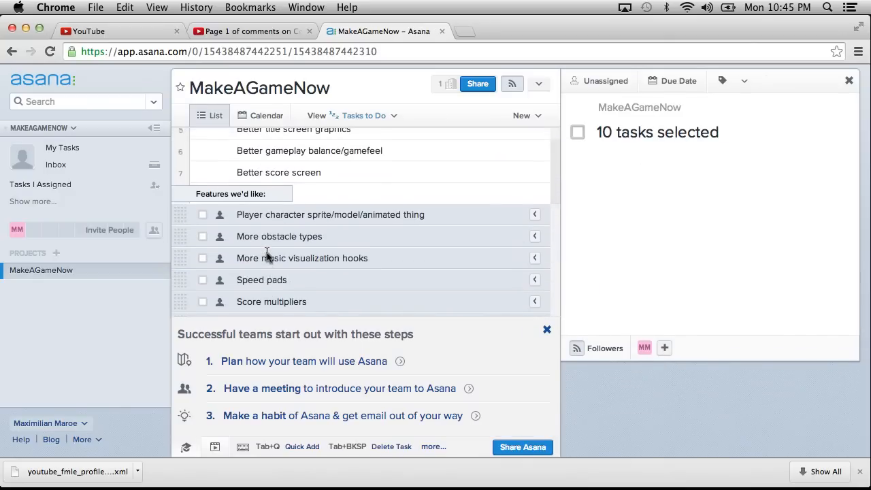
Name the blank task between Playstation Mobile and Web "Blackberry".
{"action": "left_click", "coordinate": [378, 199]}
{"action": "scroll", "coordinate": [379, 201], "scroll_direction": "down", "scroll_amount": 3}
{"action": "scroll", "coordinate": [379, 204], "scroll_direction": "down", "scroll_amount": 3}
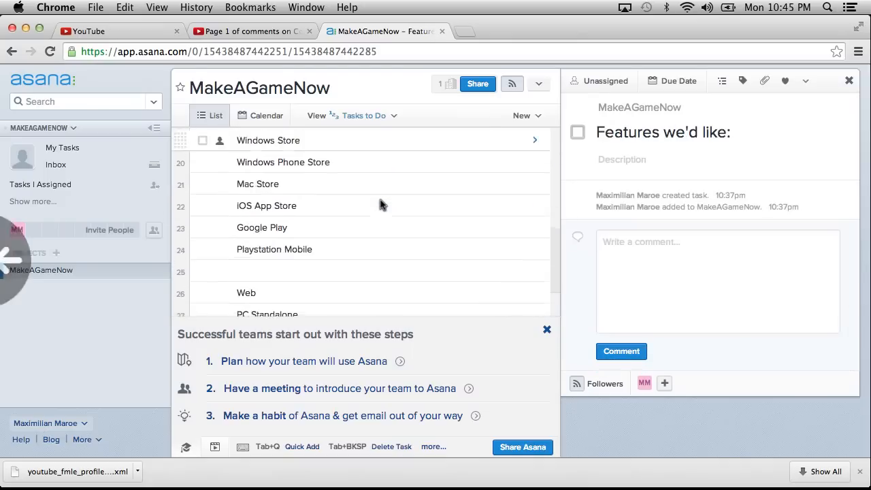
{"action": "scroll", "coordinate": [379, 204], "scroll_direction": "down", "scroll_amount": 2}
{"action": "left_click", "coordinate": [316, 215]}
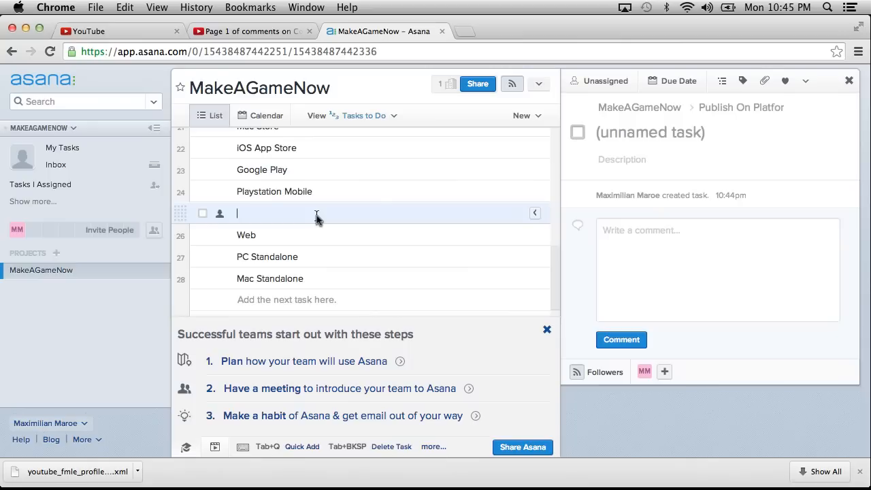
{"action": "scroll", "coordinate": [321, 222], "scroll_direction": "up", "scroll_amount": 1}
{"action": "scroll", "coordinate": [322, 223], "scroll_direction": "up", "scroll_amount": 3}
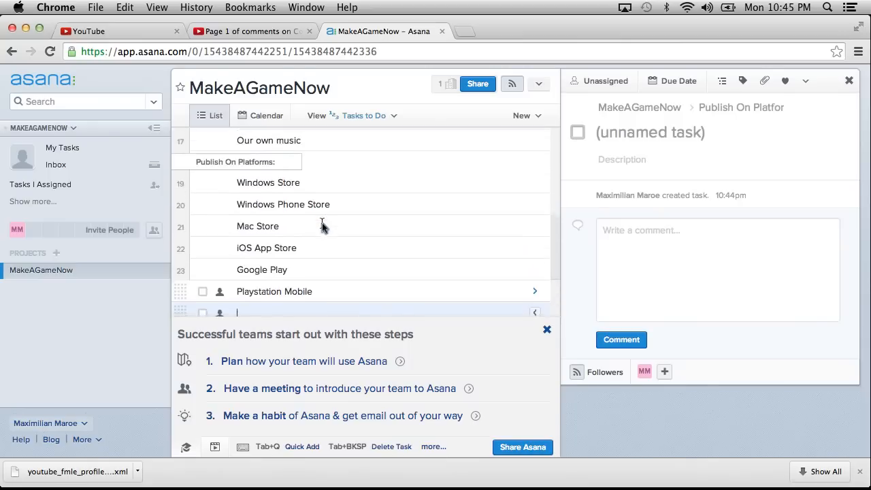
{"action": "scroll", "coordinate": [322, 222], "scroll_direction": "down", "scroll_amount": 3}
{"action": "type", "text": "Blackberry"}
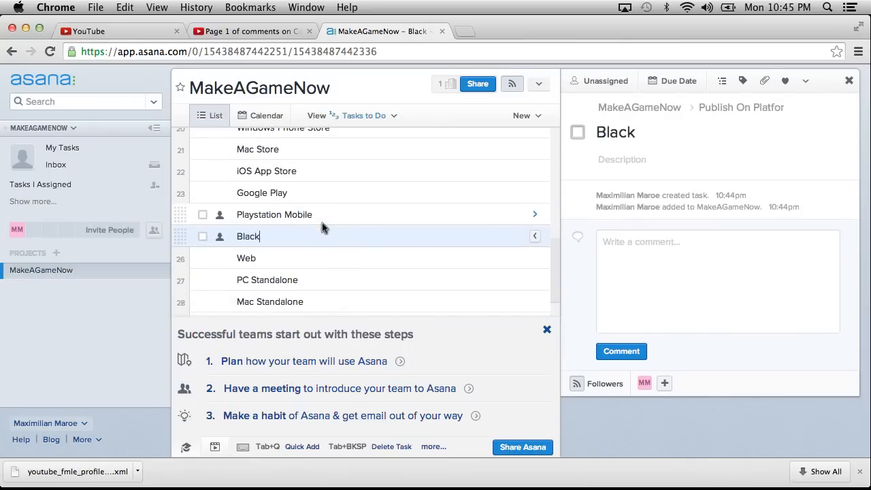
{"action": "left_click", "coordinate": [322, 258]}
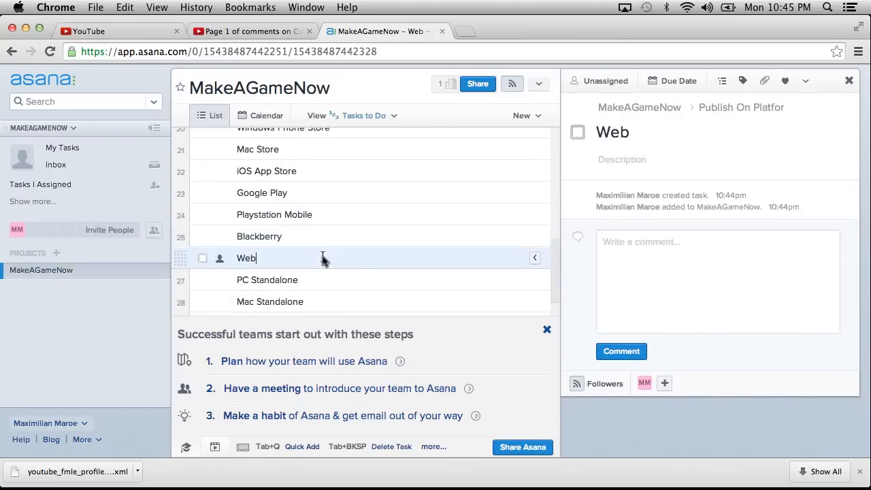
Insert a new blank task below Better score screen in the Features We Need for Release section.
{"action": "scroll", "coordinate": [322, 258], "scroll_direction": "up", "scroll_amount": 5}
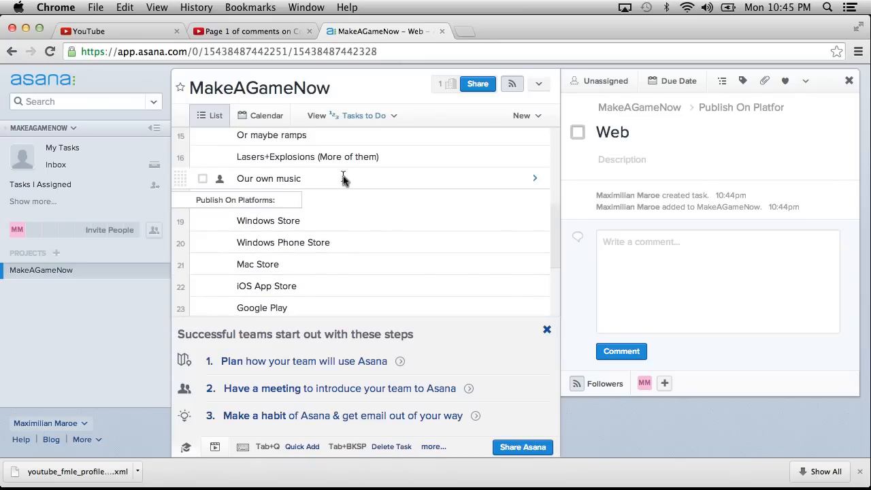
{"action": "scroll", "coordinate": [343, 178], "scroll_direction": "up", "scroll_amount": 10}
{"action": "scroll", "coordinate": [343, 178], "scroll_direction": "up", "scroll_amount": 2}
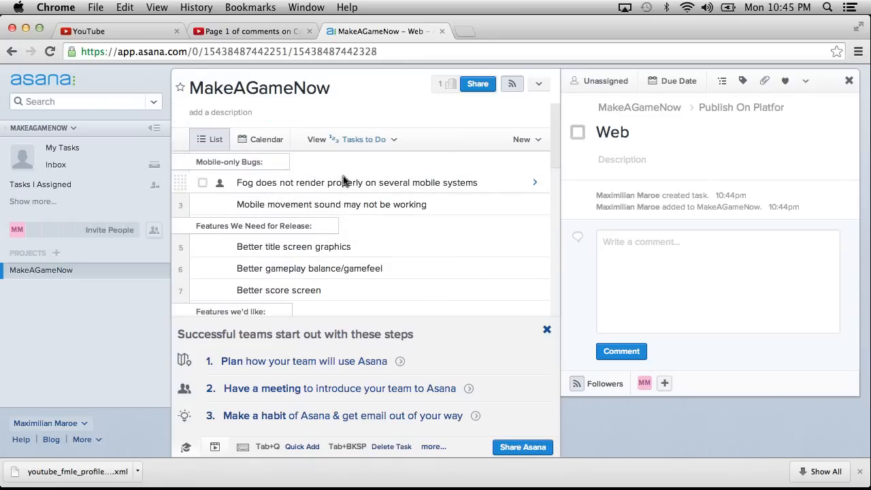
{"action": "scroll", "coordinate": [345, 181], "scroll_direction": "down", "scroll_amount": 4}
{"action": "scroll", "coordinate": [346, 182], "scroll_direction": "up", "scroll_amount": 1}
{"action": "left_click", "coordinate": [368, 224]}
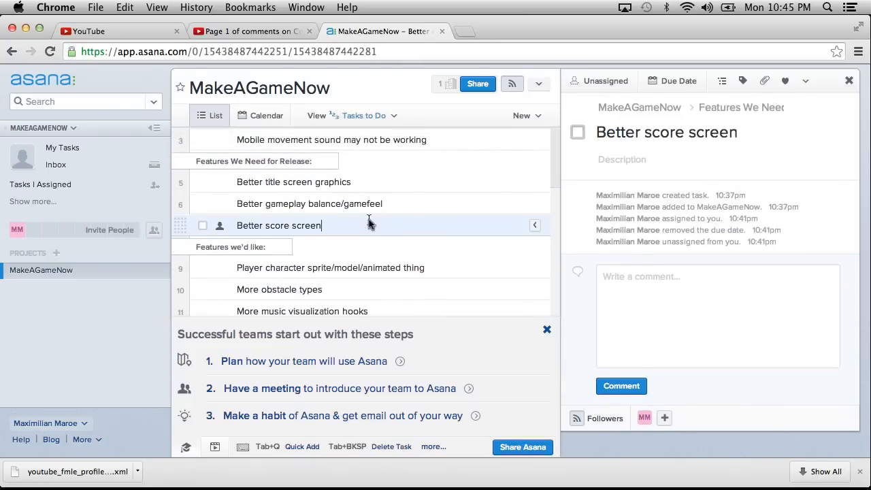
{"action": "key", "text": "Return"}
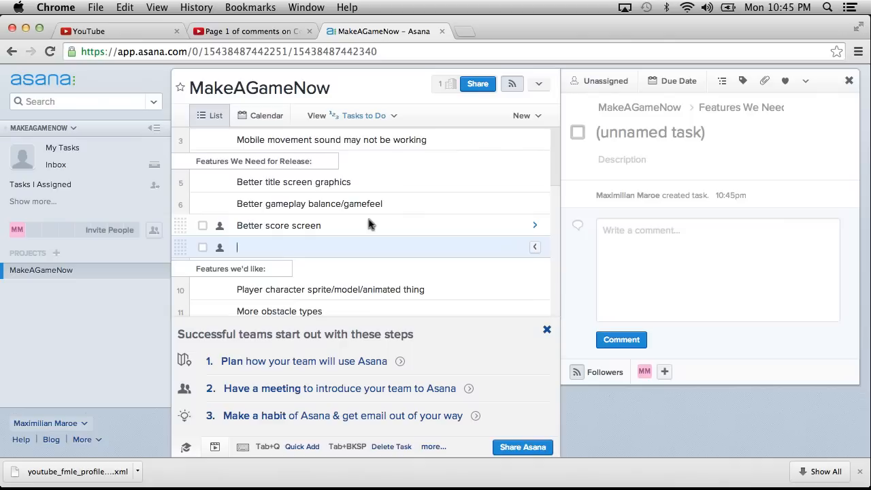
{"action": "type", "text": "Meta"}
{"action": "key", "text": "BackSpace"}
{"action": "key", "text": "BackSpace"}
{"action": "key", "text": "BackSpace"}
{"action": "key", "text": "BackSpace"}
Make the blank row below Better score screen a section heading named "Publishing Stuff We need:".
{"action": "type", "text": "Publishing S"}
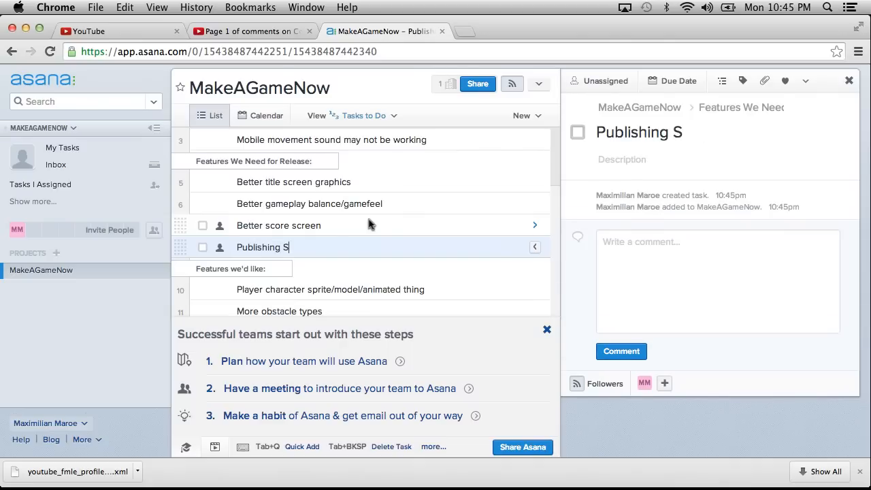
{"action": "type", "text": "tuff We need:"}
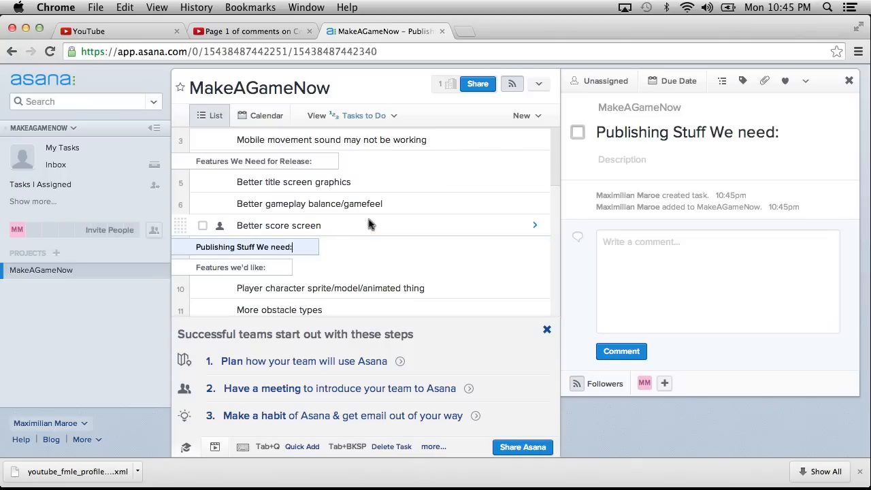
Add the tasks "Screenshots" and "Icons" under the Publishing Stuff We need heading.
{"action": "key", "text": "Return"}
{"action": "type", "text": "Screenshots"}
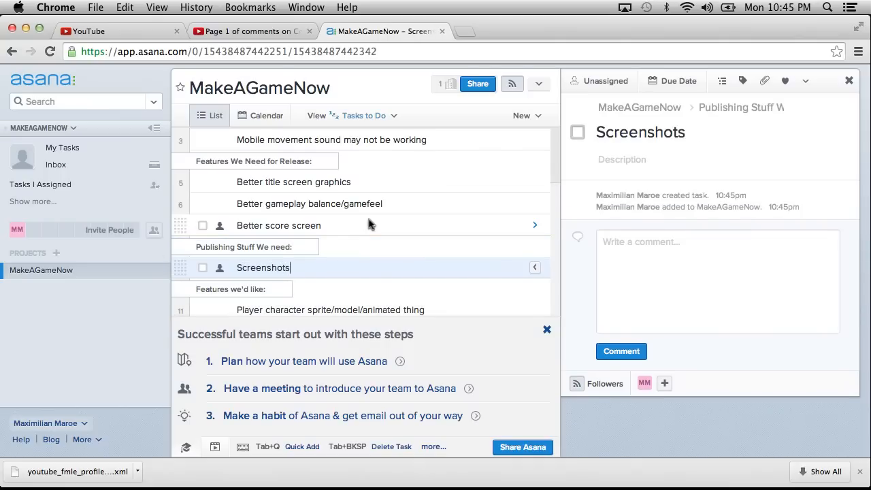
{"action": "key", "text": "Return"}
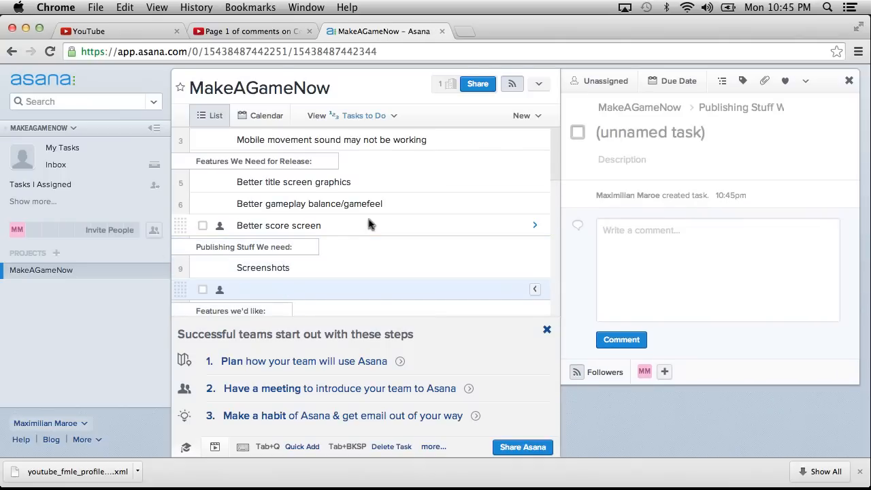
{"action": "type", "text": "Icons"}
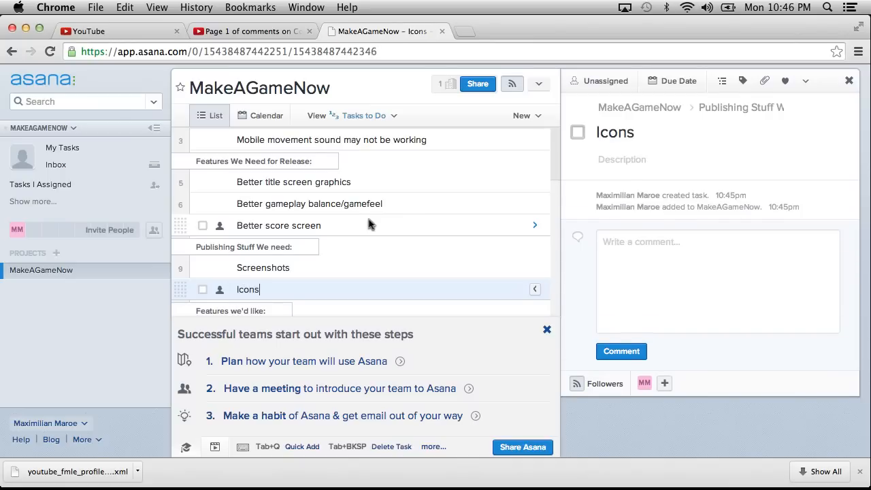
Add the task "Descriptions/Metadata" below the Icons task.
{"action": "key", "text": "Return"}
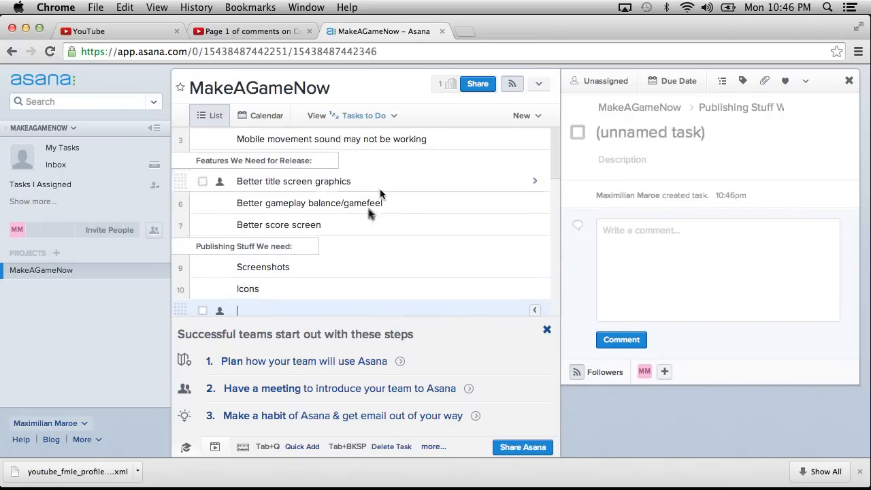
{"action": "scroll", "coordinate": [360, 227], "scroll_direction": "down", "scroll_amount": 3}
{"action": "type", "text": "Descriptions/"}
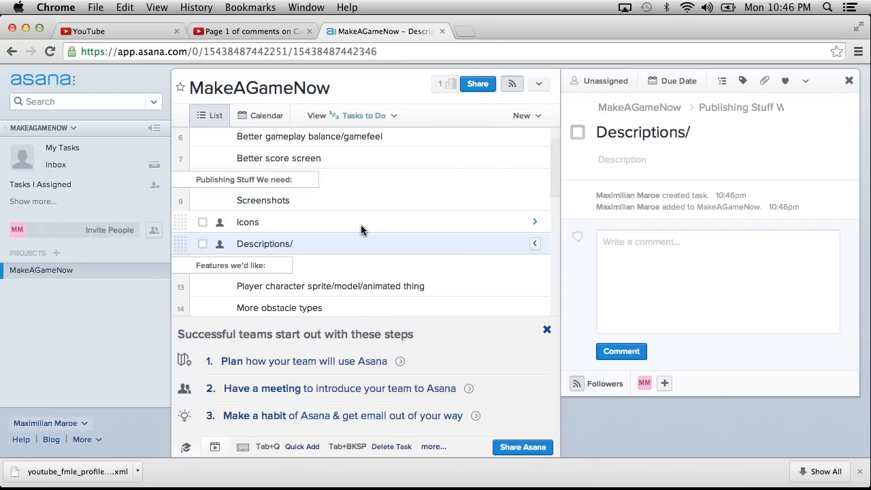
{"action": "type", "text": "Metadata"}
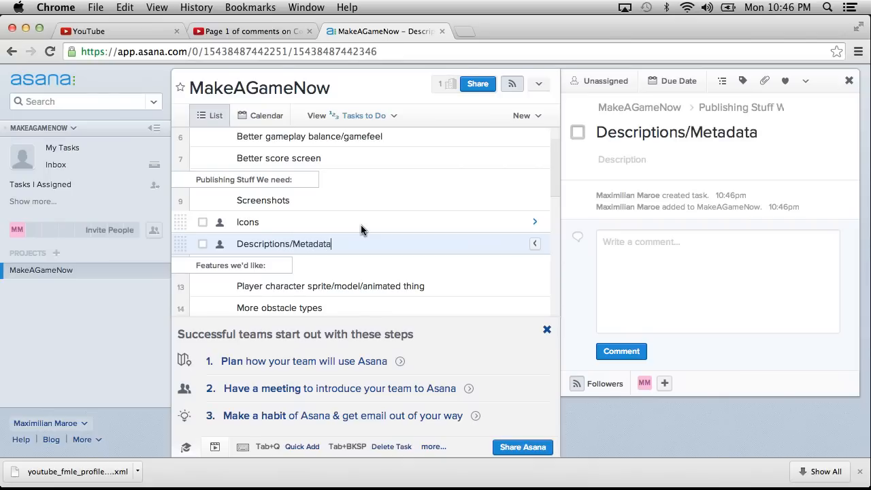
Review the project's sections from the bugs down to the Publish On Platforms tasks, viewing the Windows Store, Windows Phone Store and Mac Store details.
{"action": "left_click", "coordinate": [338, 285]}
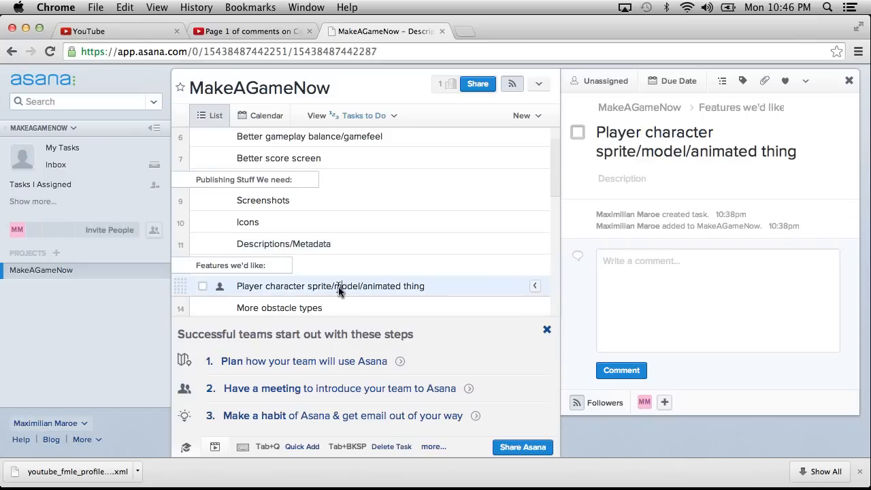
{"action": "scroll", "coordinate": [338, 286], "scroll_direction": "down", "scroll_amount": 10}
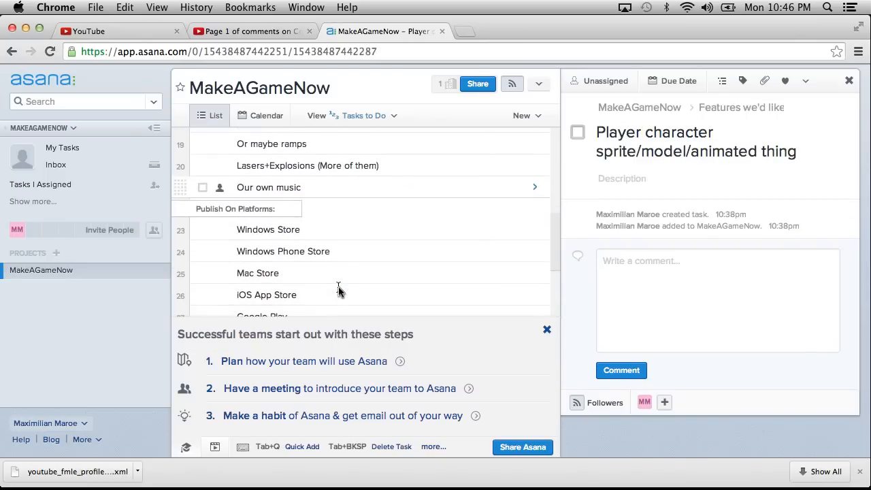
{"action": "scroll", "coordinate": [338, 287], "scroll_direction": "up", "scroll_amount": 10}
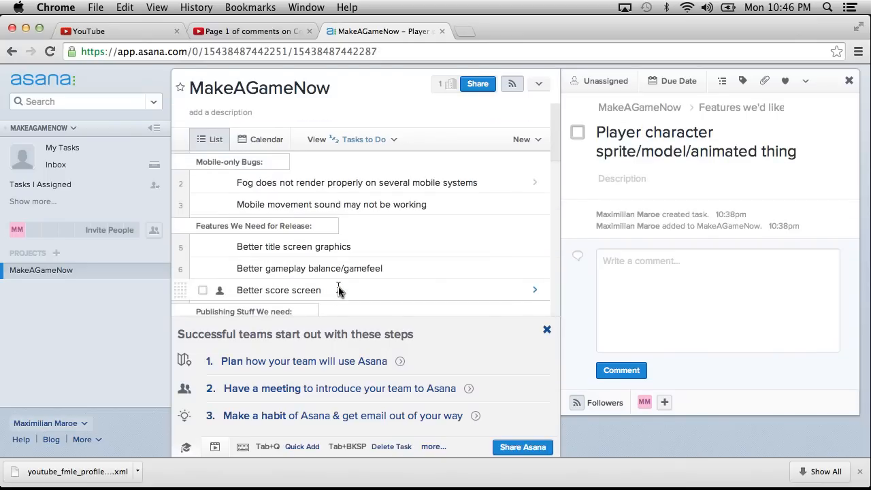
{"action": "scroll", "coordinate": [338, 290], "scroll_direction": "down", "scroll_amount": 5}
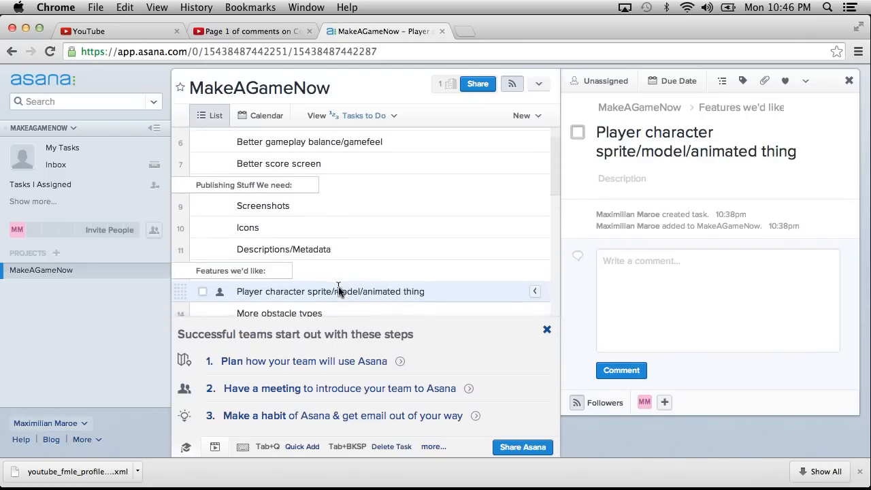
{"action": "scroll", "coordinate": [338, 290], "scroll_direction": "up", "scroll_amount": 1}
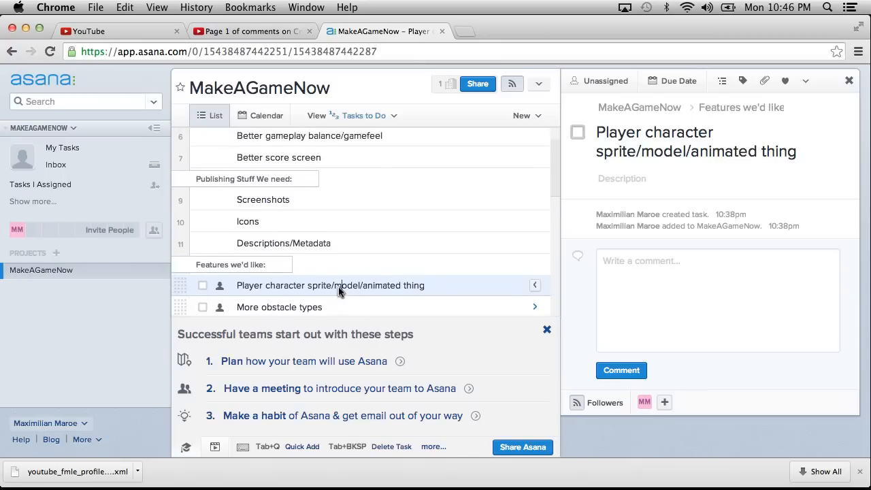
{"action": "left_click", "coordinate": [340, 246]}
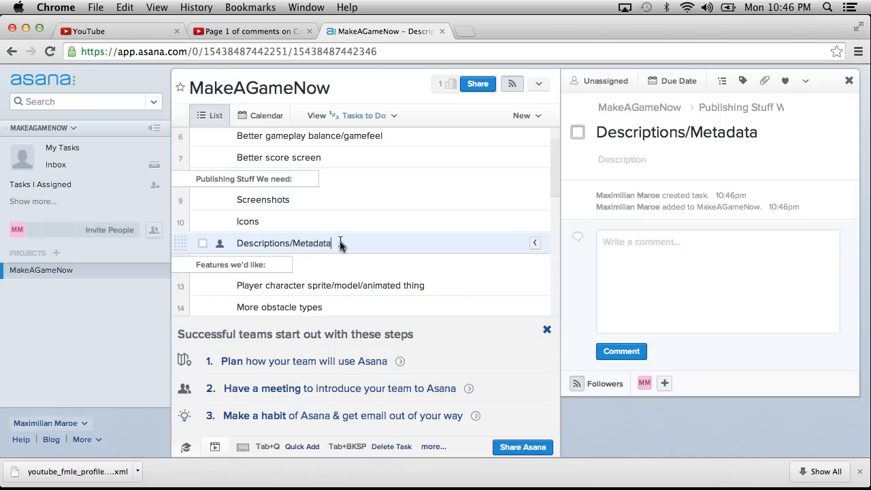
{"action": "scroll", "coordinate": [340, 245], "scroll_direction": "down", "scroll_amount": 10}
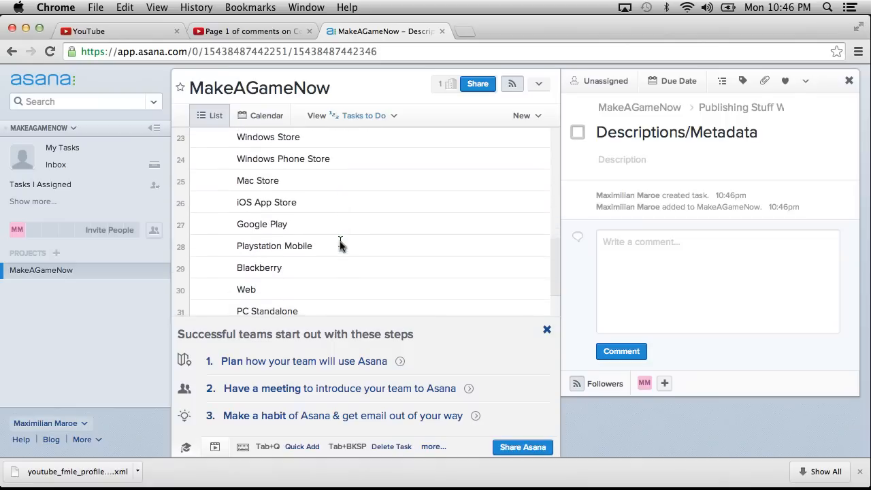
{"action": "left_click", "coordinate": [317, 142]}
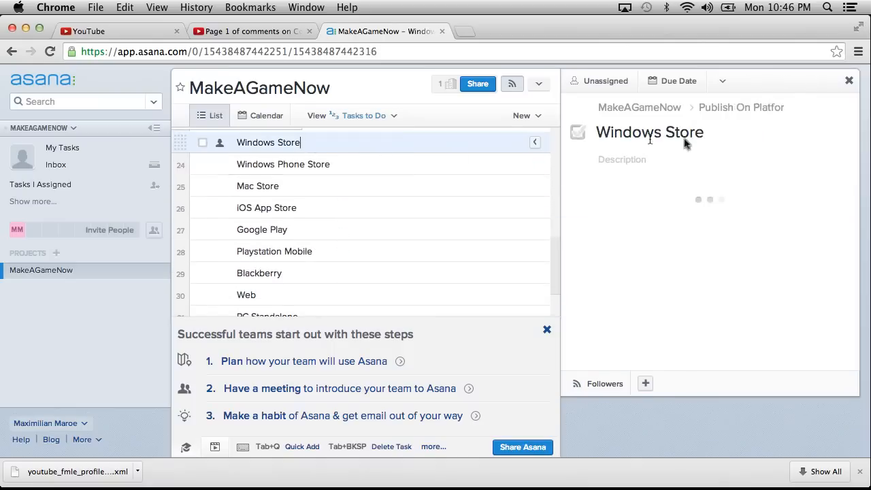
{"action": "left_click", "coordinate": [340, 163]}
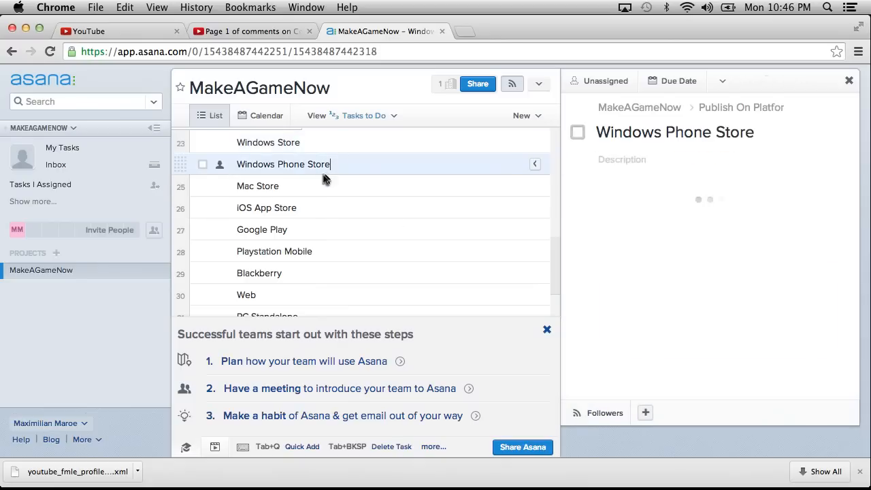
{"action": "left_click", "coordinate": [324, 178]}
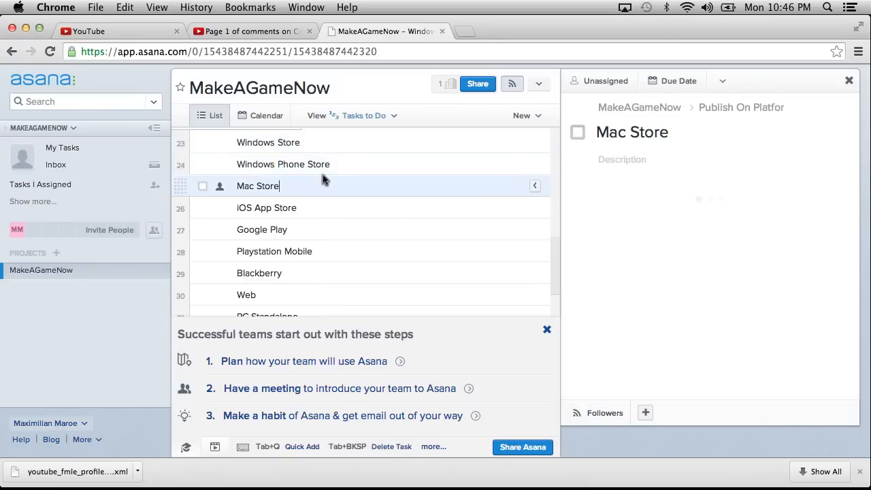
View the iOS App Store task's details and review the project list from the mobile-only bugs down to the Mac Standalone task.
{"action": "left_click", "coordinate": [355, 207]}
{"action": "scroll", "coordinate": [355, 215], "scroll_direction": "up", "scroll_amount": 10}
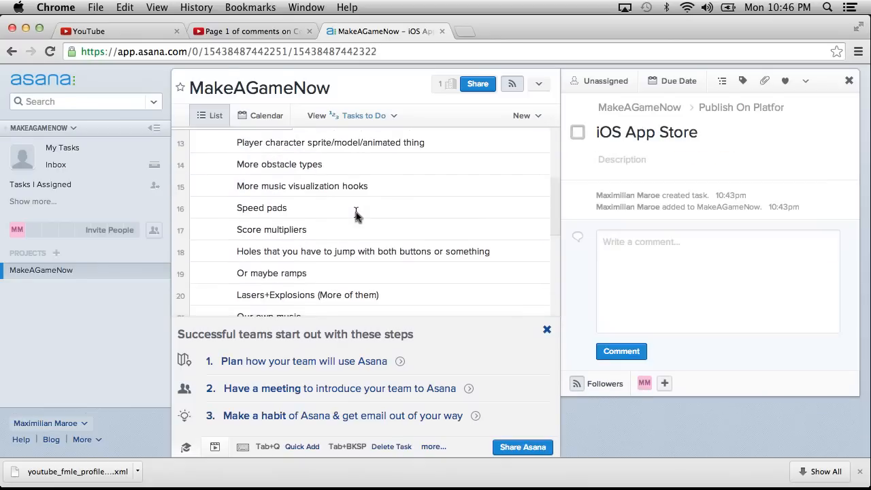
{"action": "scroll", "coordinate": [355, 215], "scroll_direction": "up", "scroll_amount": 4}
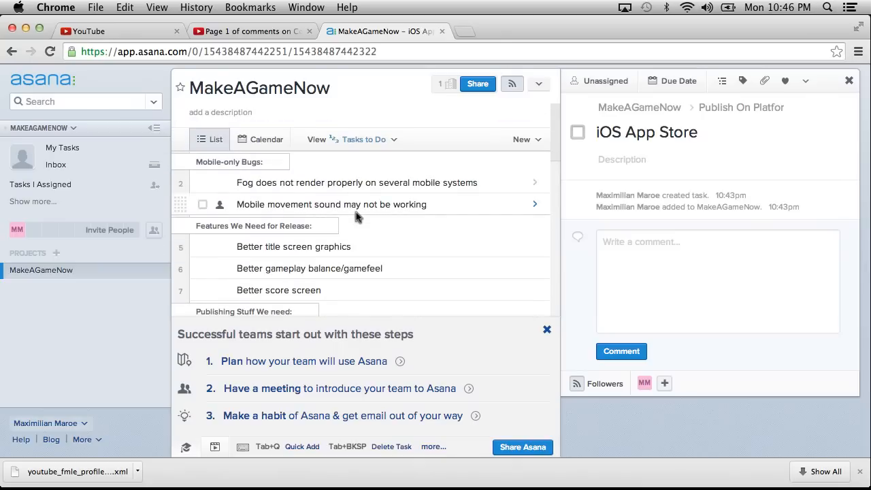
{"action": "scroll", "coordinate": [355, 215], "scroll_direction": "down", "scroll_amount": 15}
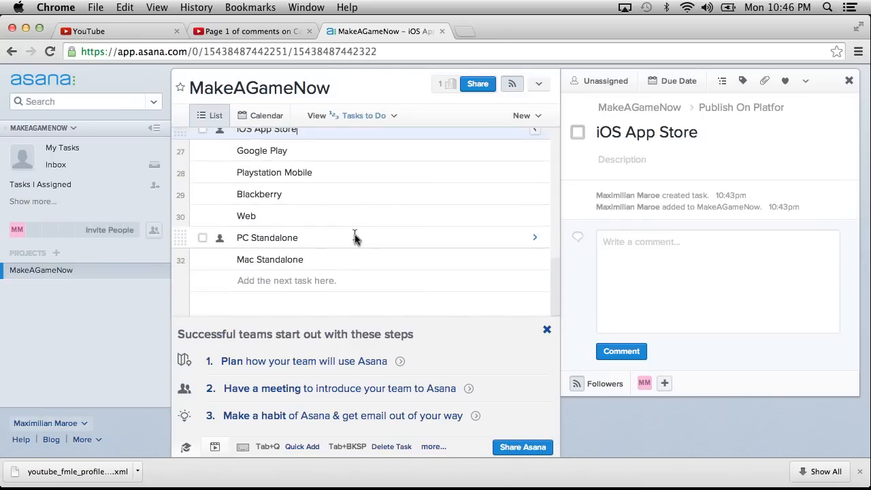
{"action": "scroll", "coordinate": [354, 237], "scroll_direction": "up", "scroll_amount": 15}
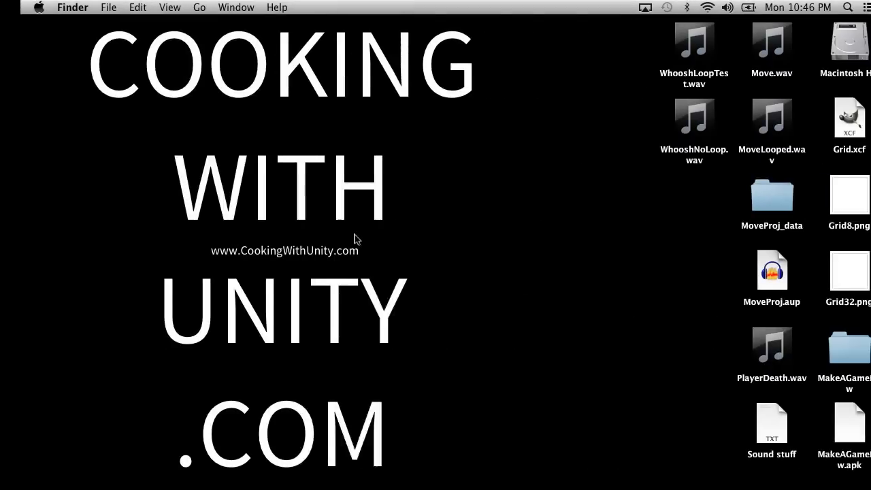
View the Sound stuff text file from the desktop and try to open MakeAGameNow.apk.
{"action": "double_click", "coordinate": [759, 427]}
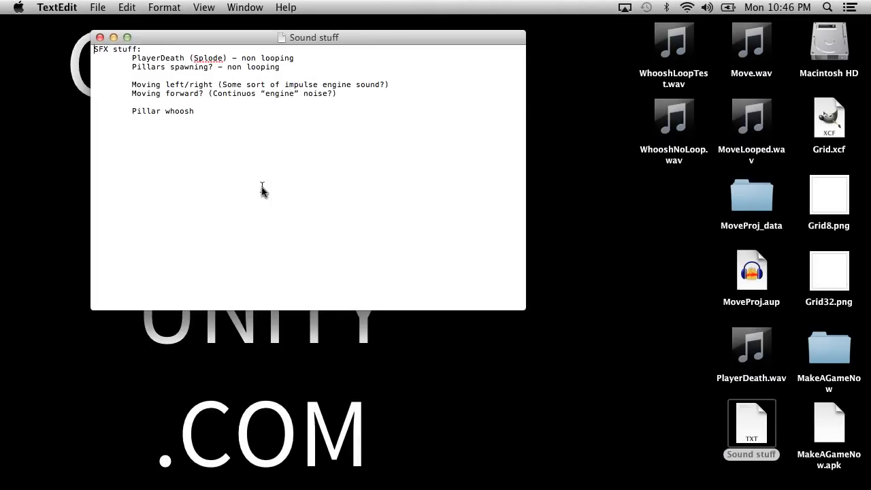
{"action": "left_click", "coordinate": [100, 37]}
{"action": "double_click", "coordinate": [830, 422]}
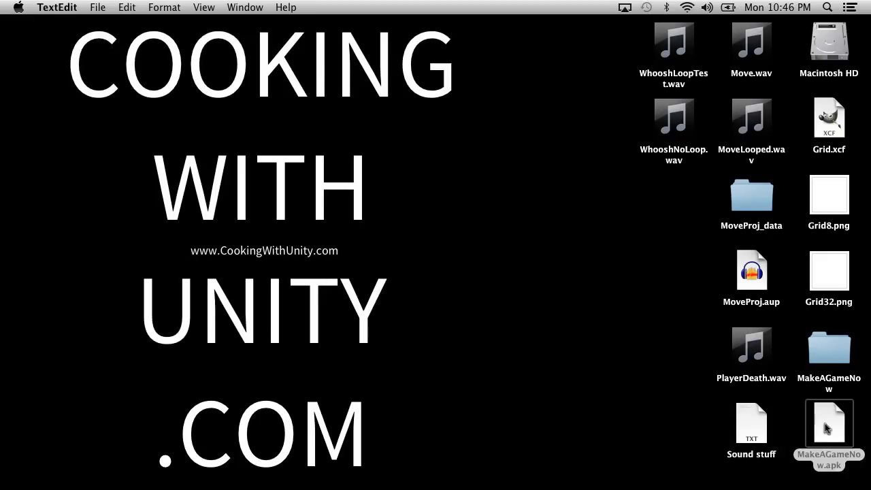
{"action": "left_click", "coordinate": [481, 197]}
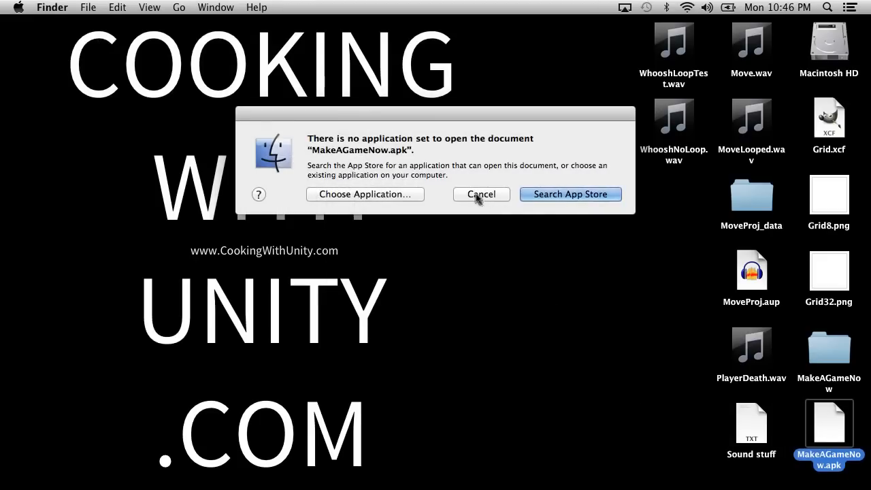
Look at the Unity title screen project, return to Chrome and refresh the YouTube comments page for Ep. 19: Planning Using Asana.
{"action": "key", "text": "ctrl+Left"}
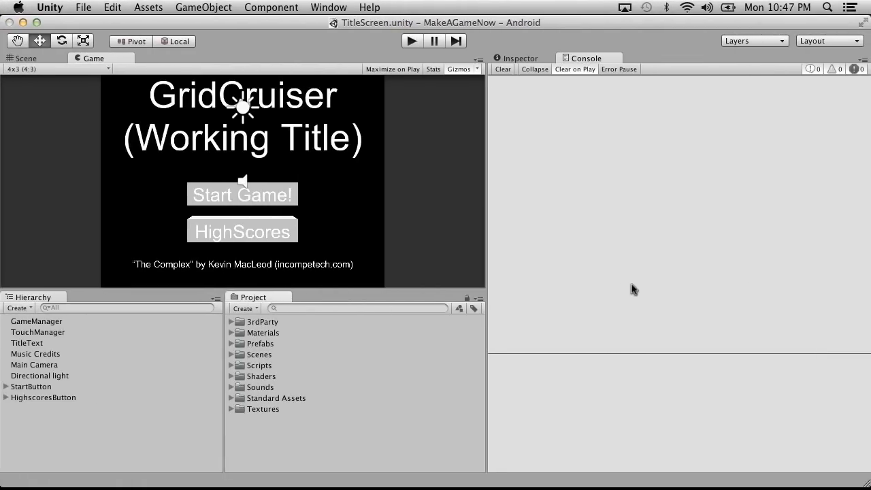
{"action": "key", "text": "ctrl+Right"}
{"action": "key", "text": "ctrl+Right"}
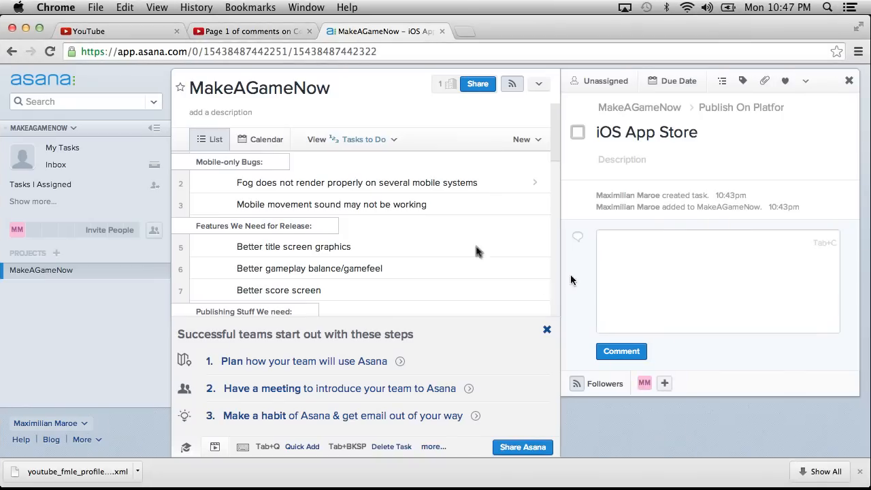
{"action": "left_click", "coordinate": [216, 35]}
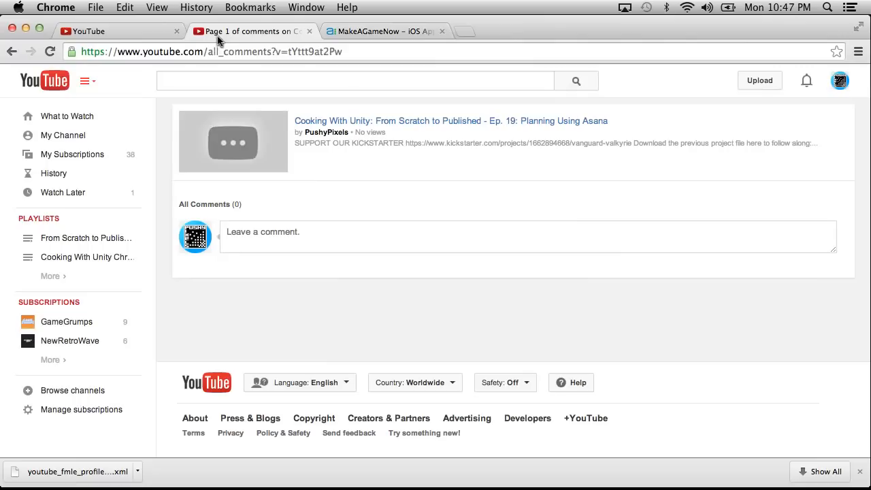
{"action": "left_click", "coordinate": [50, 52]}
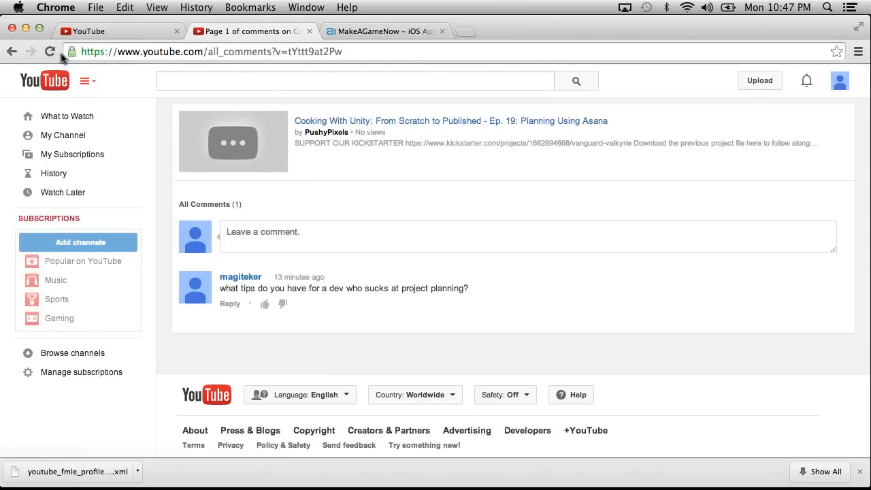
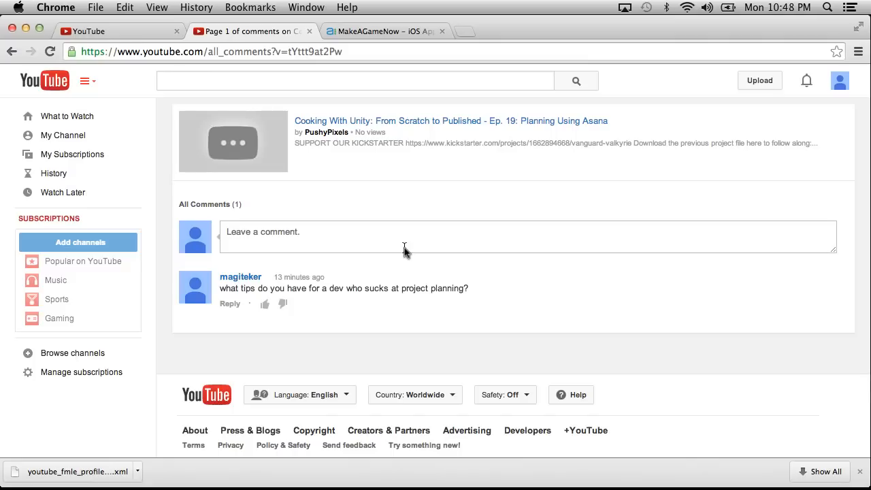
Return to the MakeAGameNow project in Asana and dismiss its getting-started tips.
{"action": "left_click", "coordinate": [371, 32]}
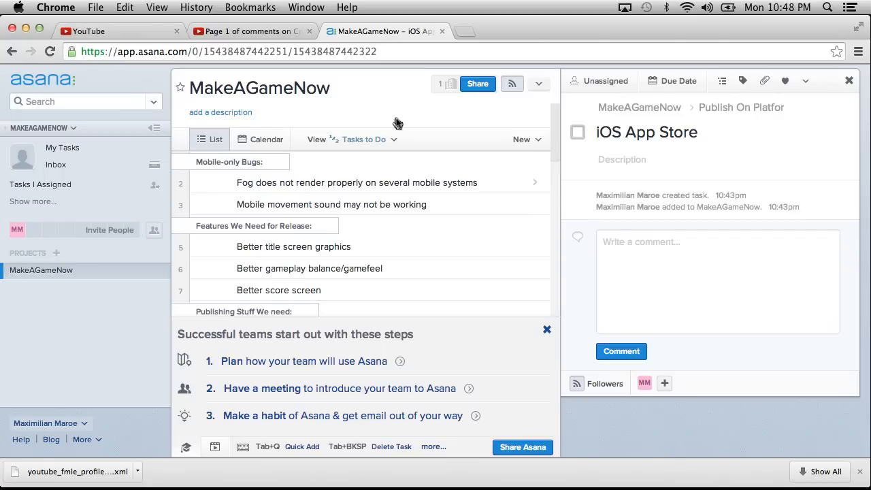
{"action": "left_click", "coordinate": [549, 329]}
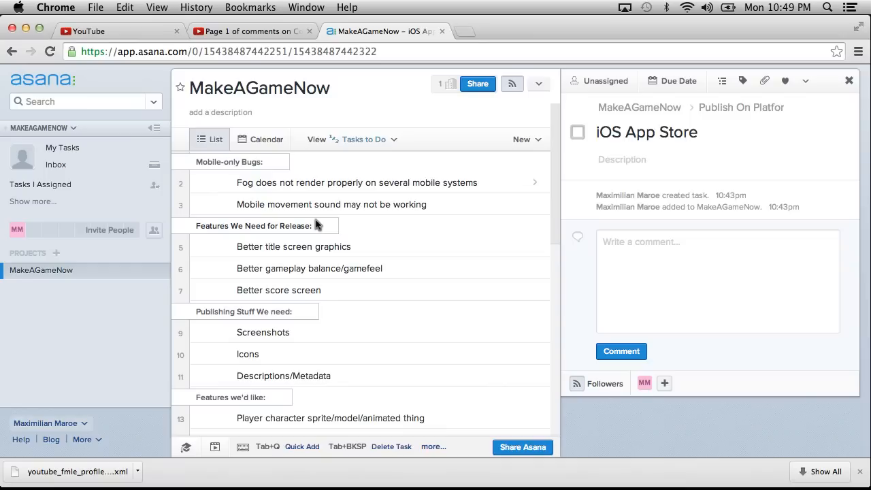
{"action": "key", "text": "ctrl+Left"}
{"action": "key", "text": "ctrl+Left"}
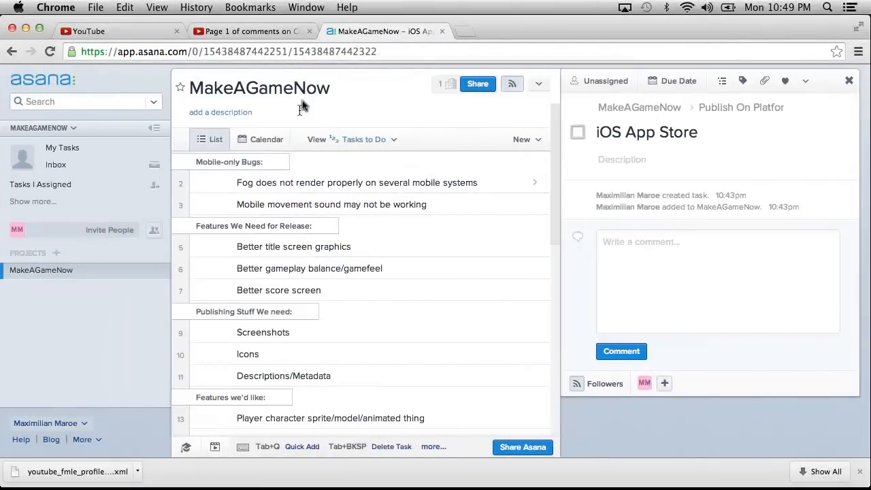
Search the web for "unity screenshot" in a new browser tab.
{"action": "left_click", "coordinate": [463, 30]}
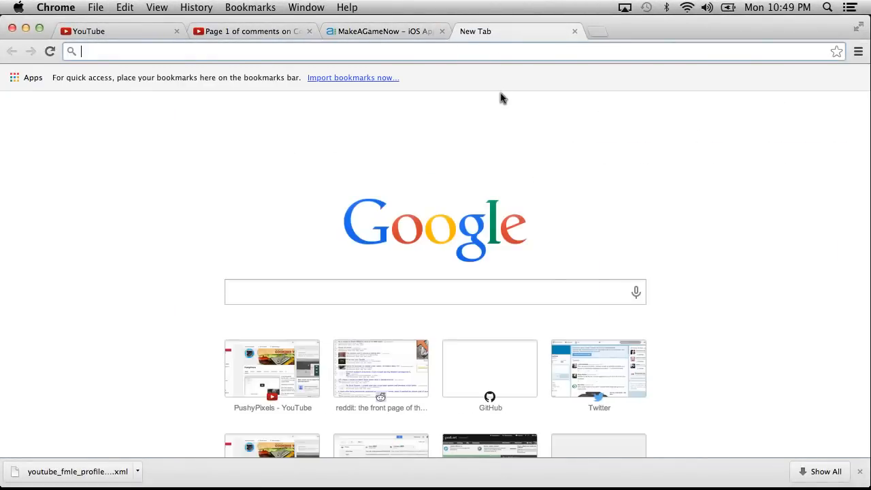
{"action": "type", "text": "unity"}
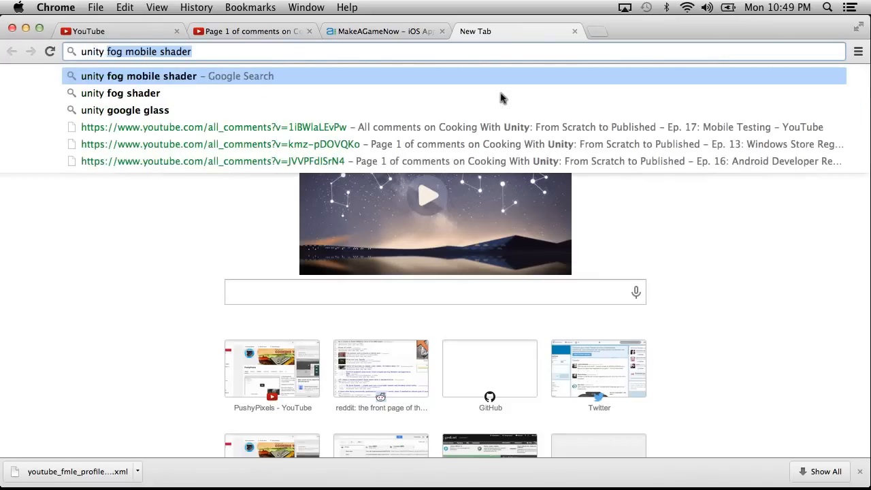
{"action": "key", "text": "BackSpace"}
{"action": "type", "text": "screenshot"}
{"action": "key", "text": "Return"}
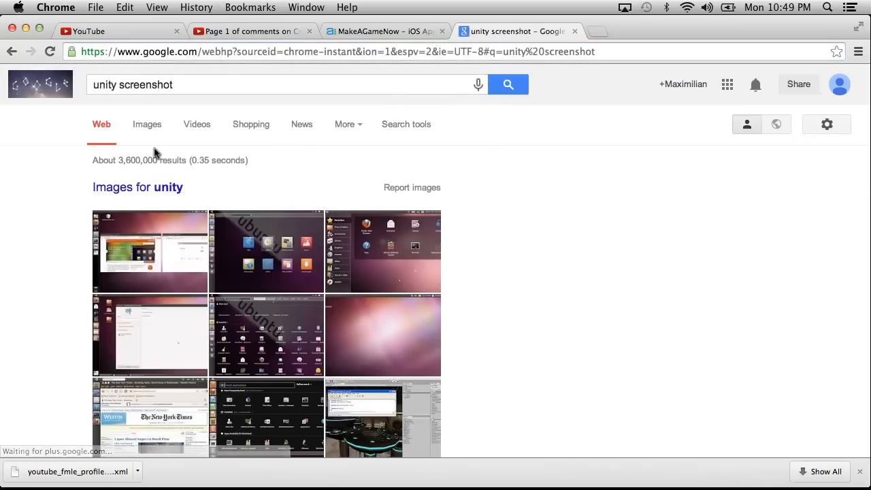
Open the Unity Scripting API page for Application.CaptureScreenshot and read its parameters, description and example code.
{"action": "scroll", "coordinate": [155, 151], "scroll_direction": "down", "scroll_amount": 10}
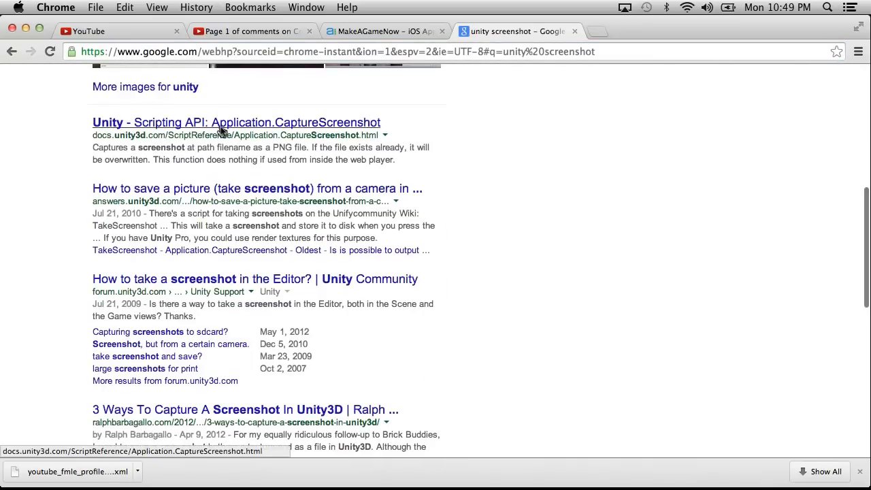
{"action": "left_click", "coordinate": [221, 129]}
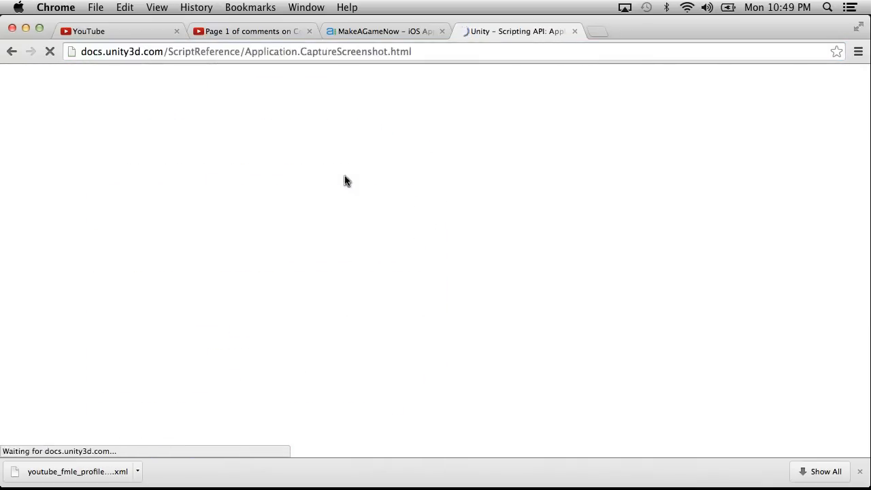
{"action": "scroll", "coordinate": [513, 282], "scroll_direction": "down", "scroll_amount": 3}
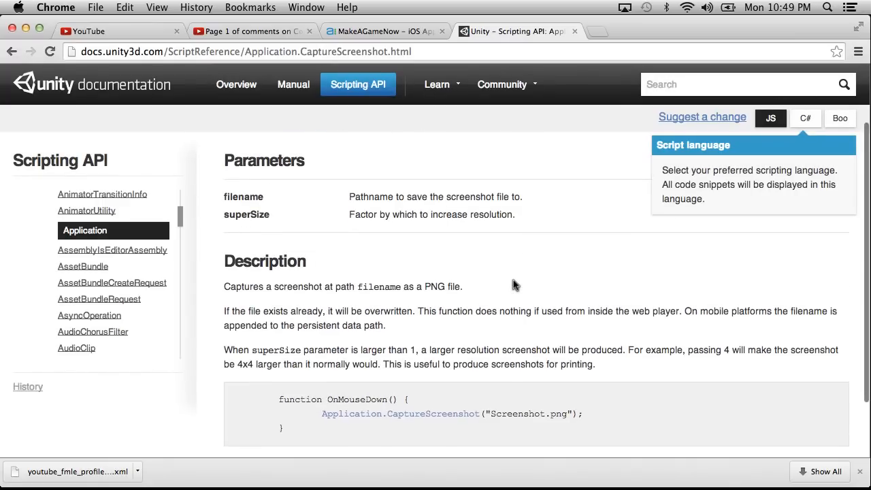
{"action": "scroll", "coordinate": [512, 285], "scroll_direction": "down", "scroll_amount": 3}
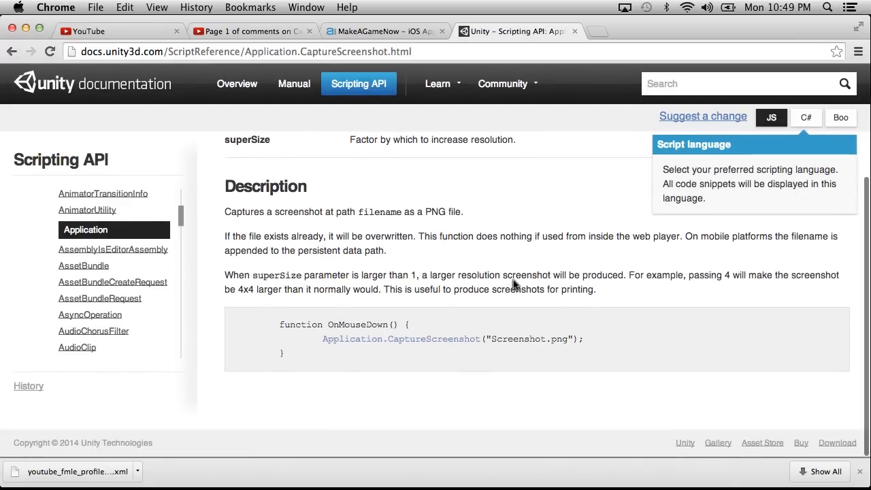
{"action": "scroll", "coordinate": [512, 284], "scroll_direction": "up", "scroll_amount": 4}
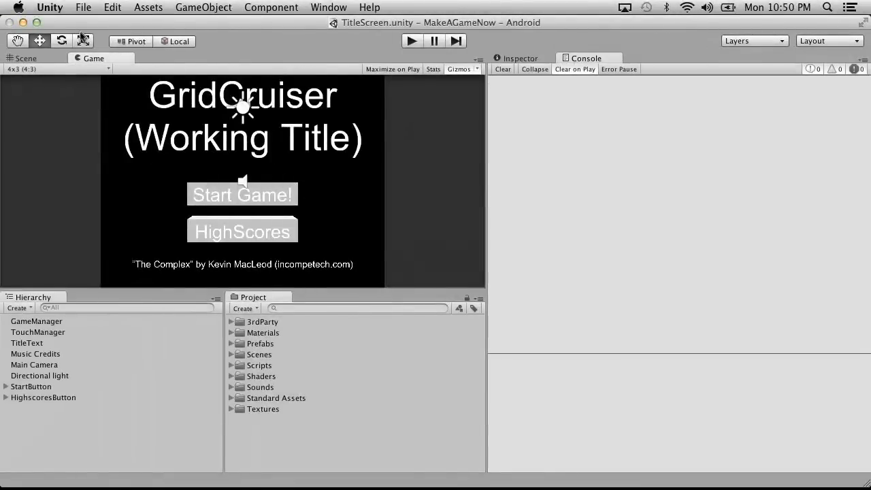
{"action": "left_click", "coordinate": [60, 70]}
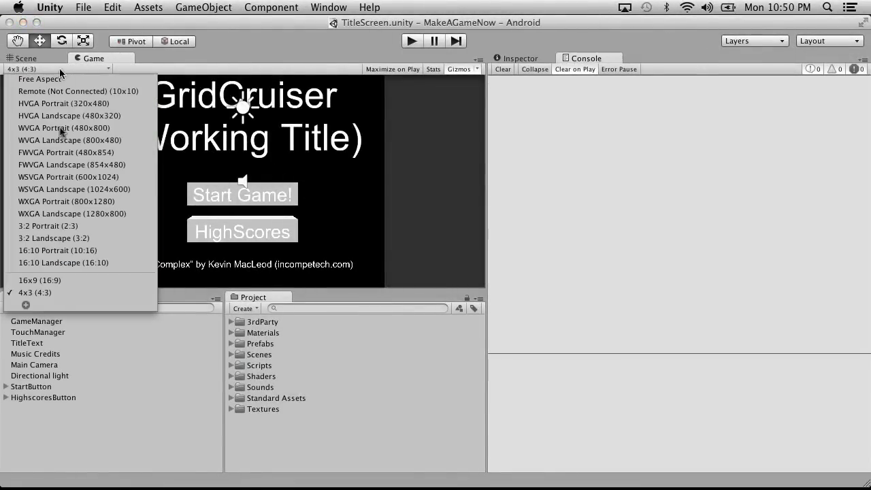
{"action": "left_click", "coordinate": [25, 305]}
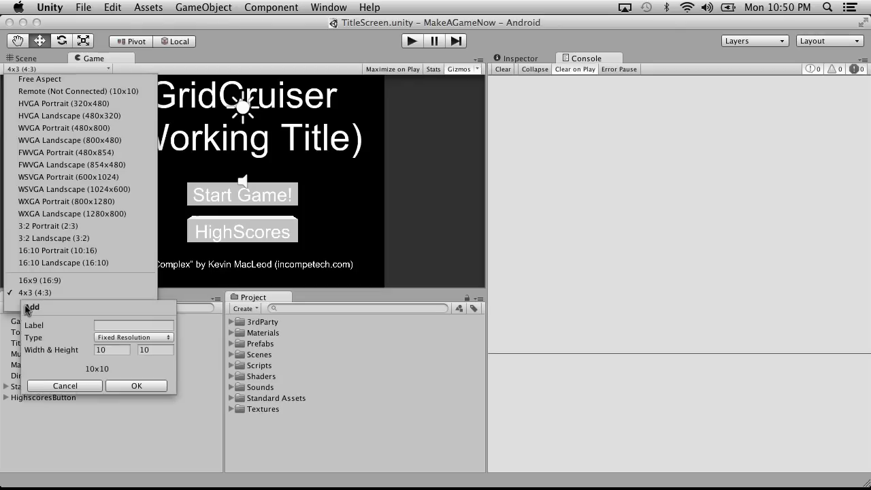
{"action": "left_click", "coordinate": [126, 325]}
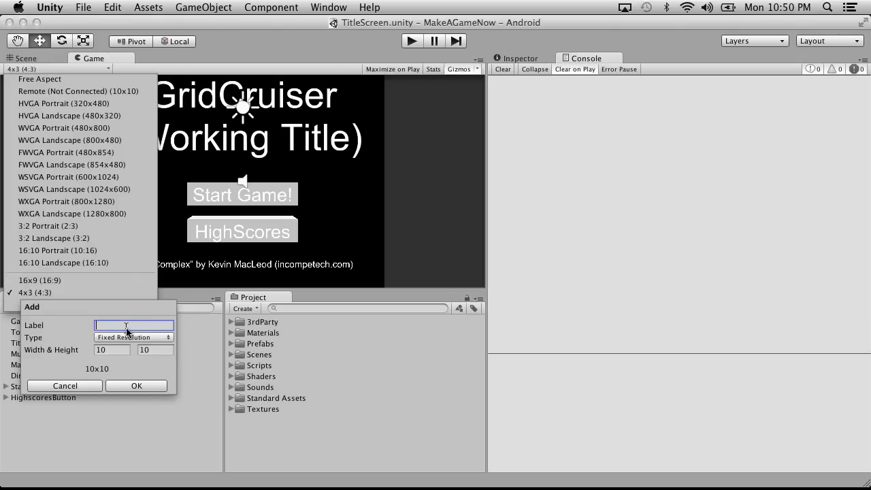
Launch TextEdit with a blank untitled document through a Spotlight search.
{"action": "key", "text": "super+space"}
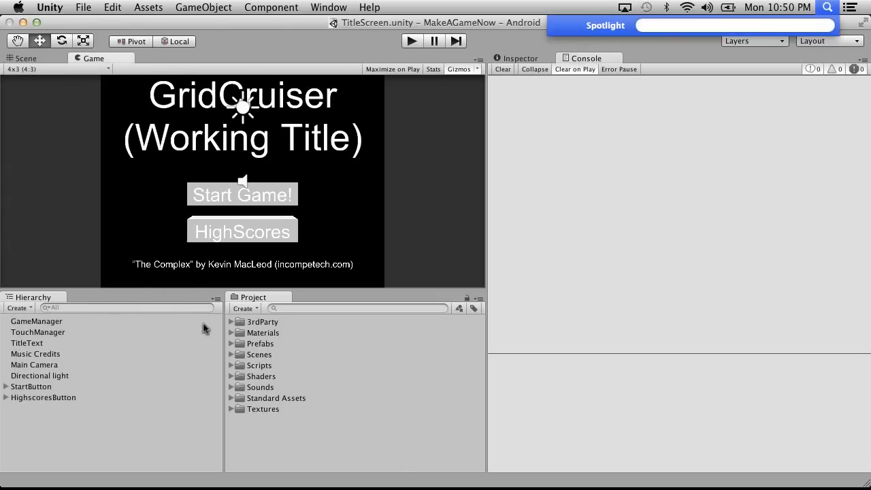
{"action": "type", "text": "text"}
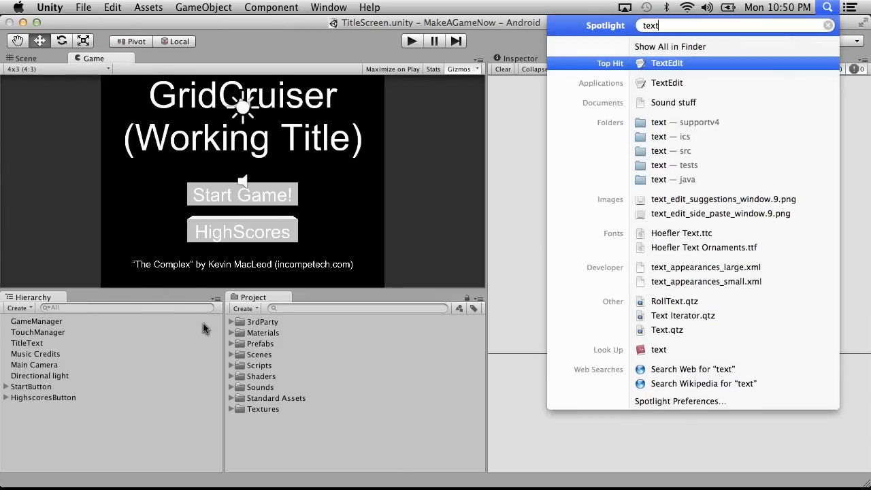
{"action": "key", "text": "Return"}
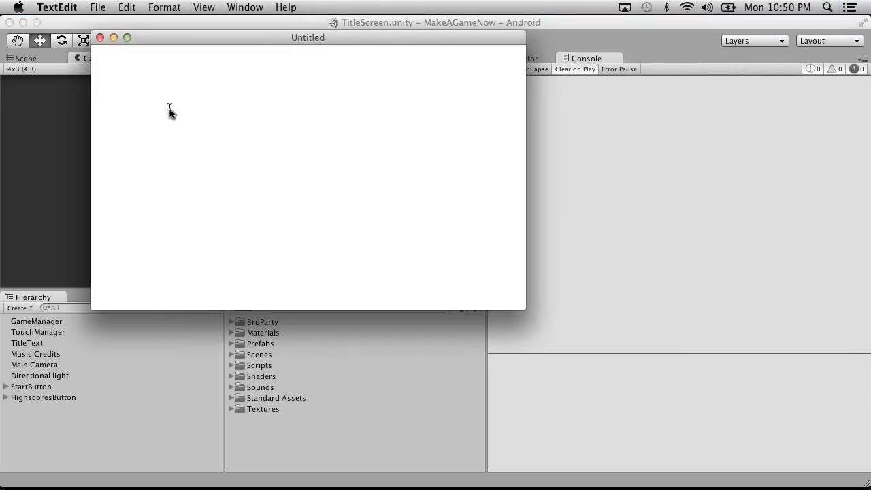
Switch back to Chrome and search the web for "ios retina resolution" in a new tab.
{"action": "key", "text": "ctrl+Right"}
{"action": "key", "text": "ctrl+Right"}
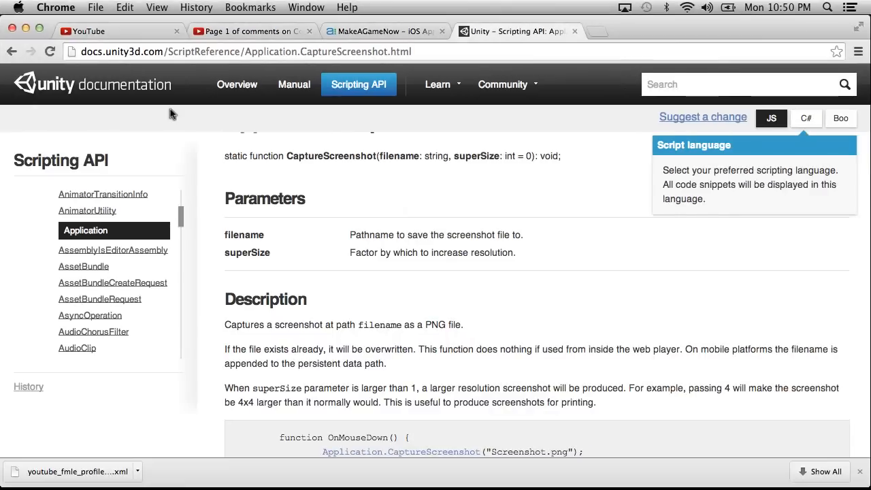
{"action": "key", "text": "super+t"}
{"action": "type", "text": "ios re"}
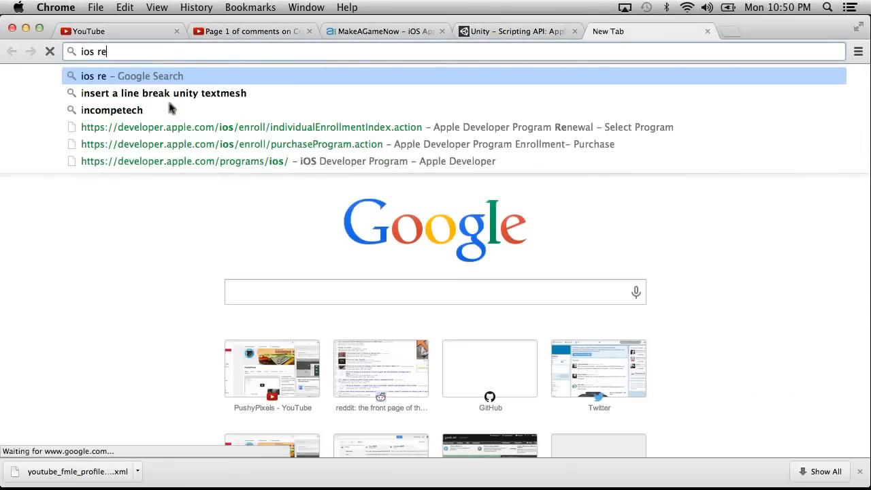
{"action": "type", "text": "tina resolution"}
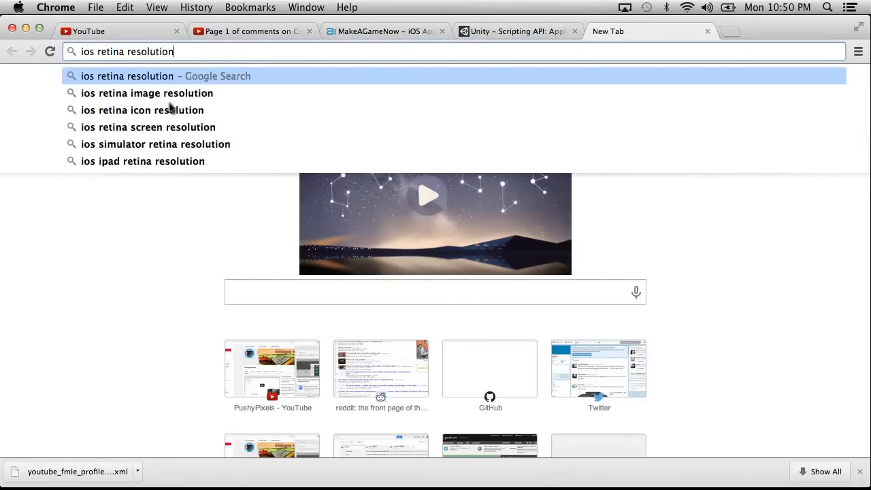
{"action": "key", "text": "Return"}
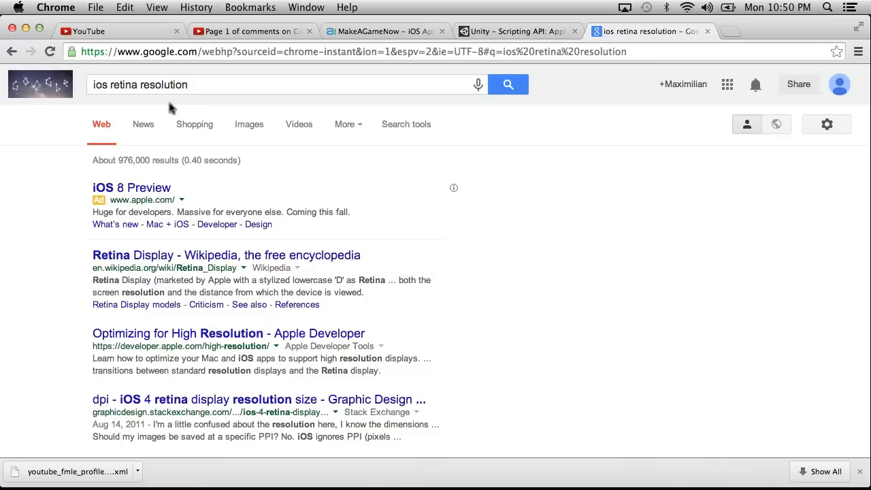
Open Wikipedia's Retina Display article and copy the iPad resolution 2048×1536 into the untitled TextEdit document.
{"action": "left_click", "coordinate": [124, 257]}
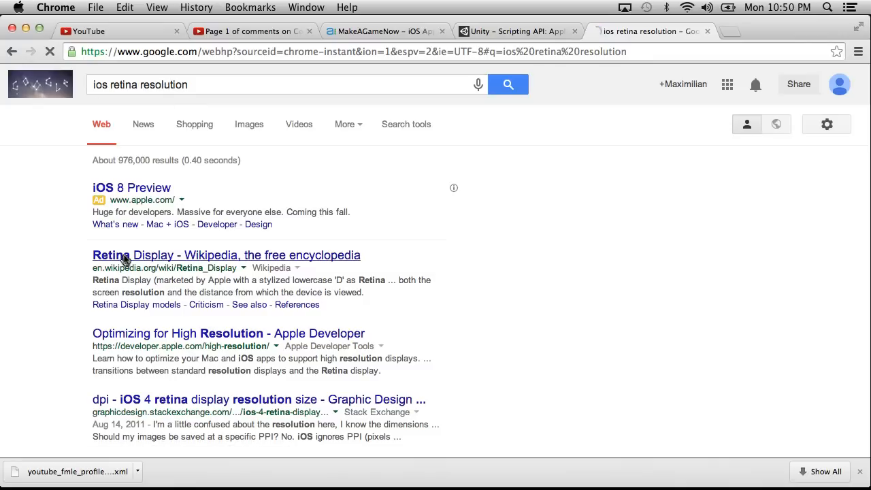
{"action": "scroll", "coordinate": [327, 271], "scroll_direction": "down", "scroll_amount": 10}
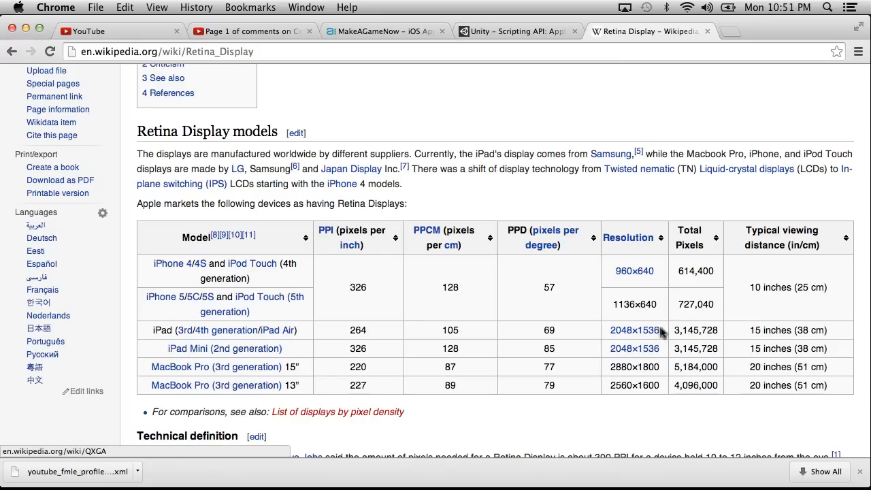
{"action": "left_click_drag", "start_coordinate": [663, 331], "coordinate": [608, 332]}
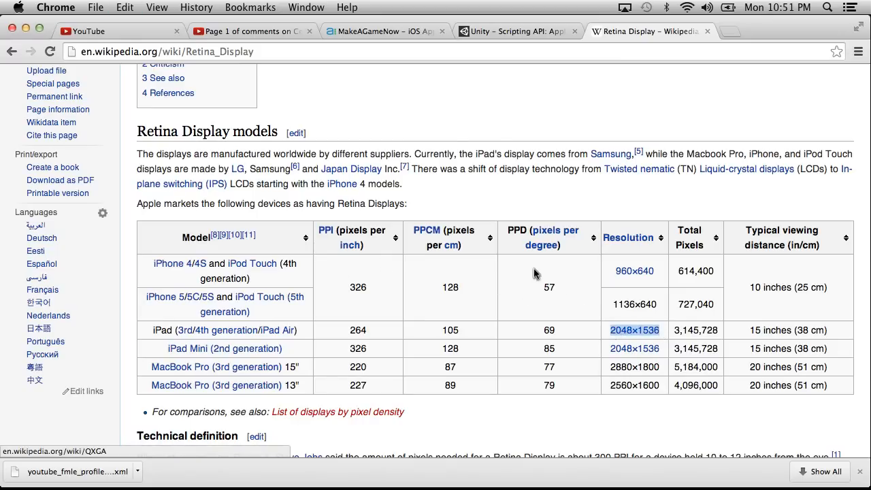
{"action": "key", "text": "super+c"}
{"action": "key", "text": "super+Tab"}
{"action": "key", "text": "super+v"}
Check the iPad resolution's aspect ratio in Spotlight by calculating 2048/1536 and trying 4/3, and close the search.
{"action": "key", "text": "super+space"}
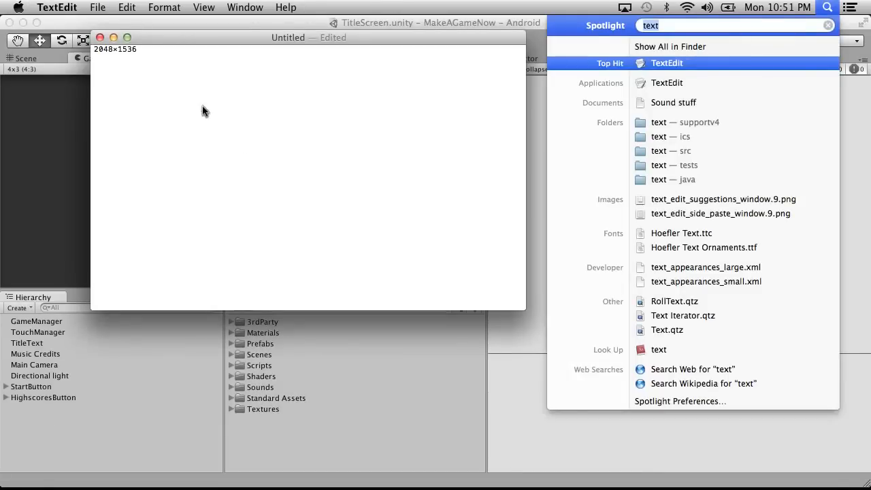
{"action": "type", "text": "2048/"}
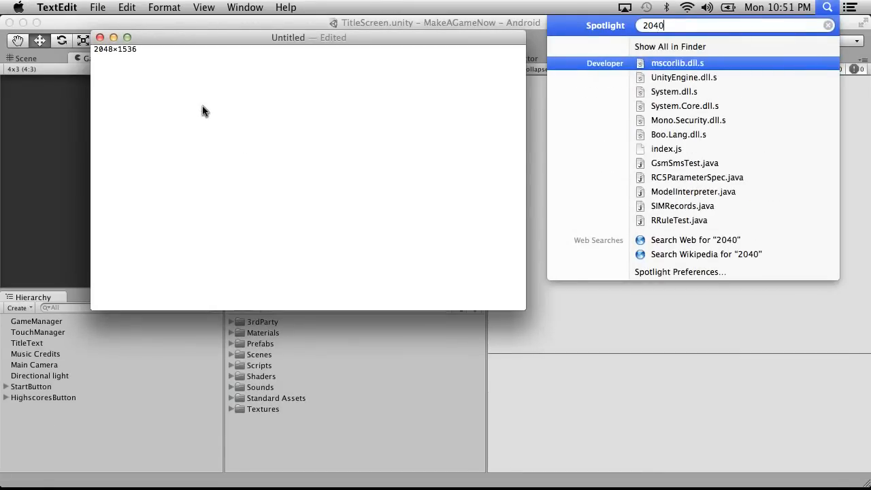
{"action": "type", "text": "1536"}
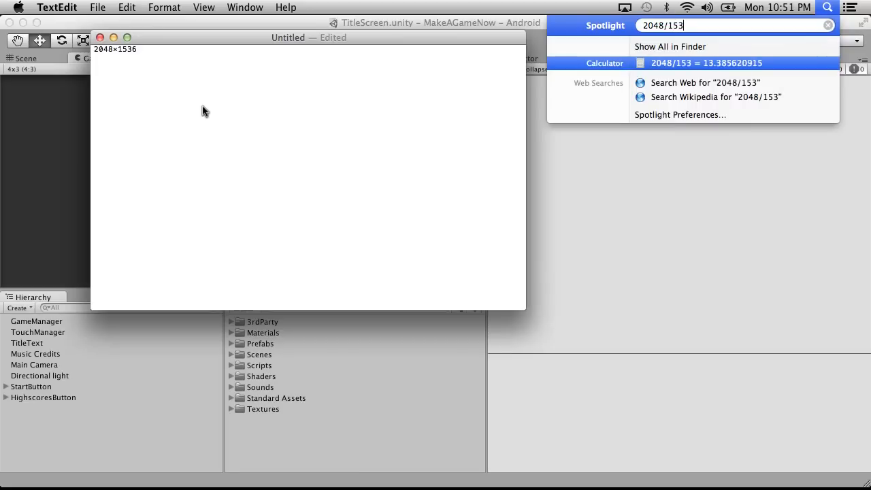
{"action": "key", "text": "BackSpace"}
{"action": "key", "text": "BackSpace"}
{"action": "key", "text": "BackSpace"}
{"action": "key", "text": "BackSpace"}
{"action": "key", "text": "BackSpace"}
{"action": "key", "text": "BackSpace"}
{"action": "key", "text": "BackSpace"}
{"action": "key", "text": "BackSpace"}
{"action": "key", "text": "BackSpace"}
{"action": "type", "text": "4/3"}
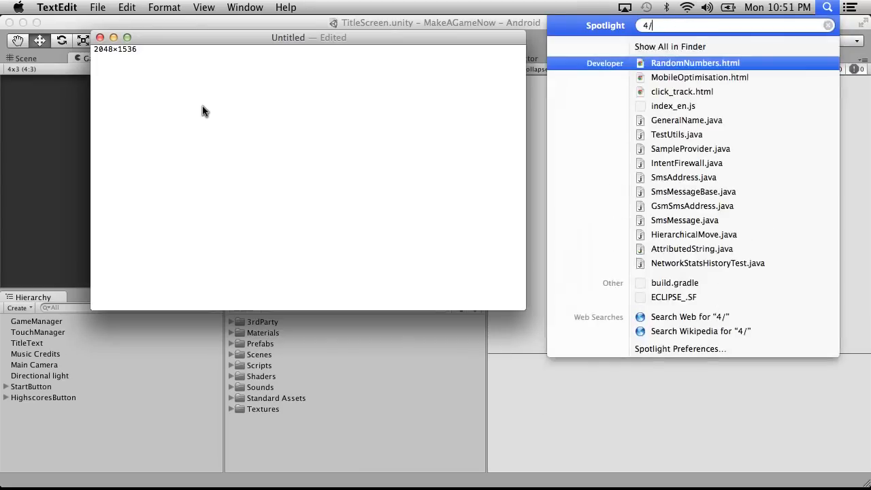
{"action": "key", "text": "BackSpace"}
{"action": "key", "text": "BackSpace"}
{"action": "key", "text": "BackSpace"}
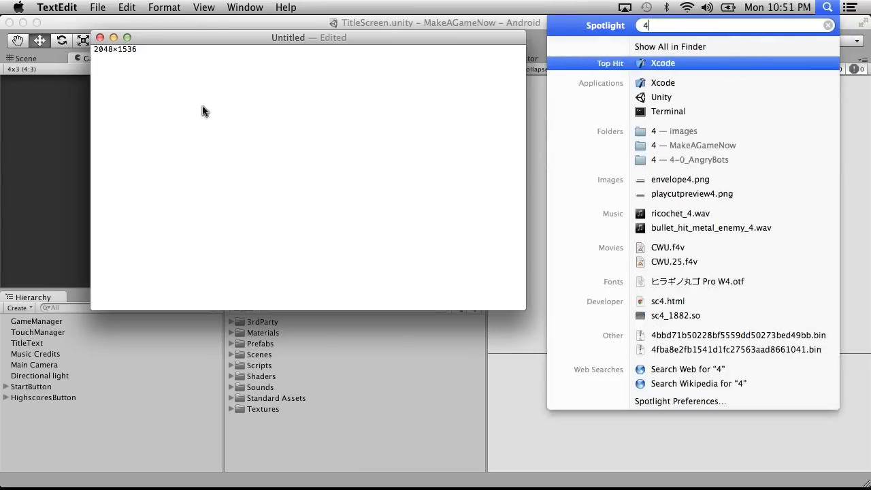
{"action": "key", "text": "Escape"}
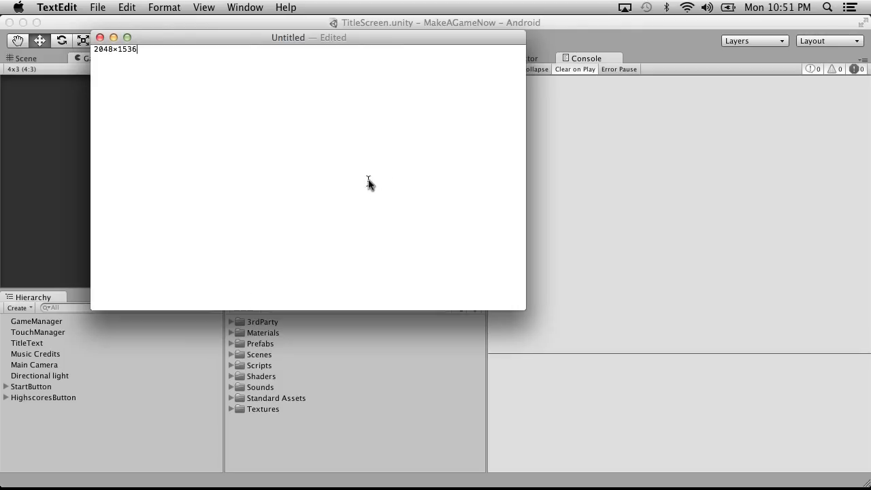
Calculate the 16:9 width matching a height of 1536 in Spotlight as 16/9*1536.
{"action": "left_click", "coordinate": [777, 7]}
{"action": "left_click", "coordinate": [778, 7]}
{"action": "left_click", "coordinate": [827, 7]}
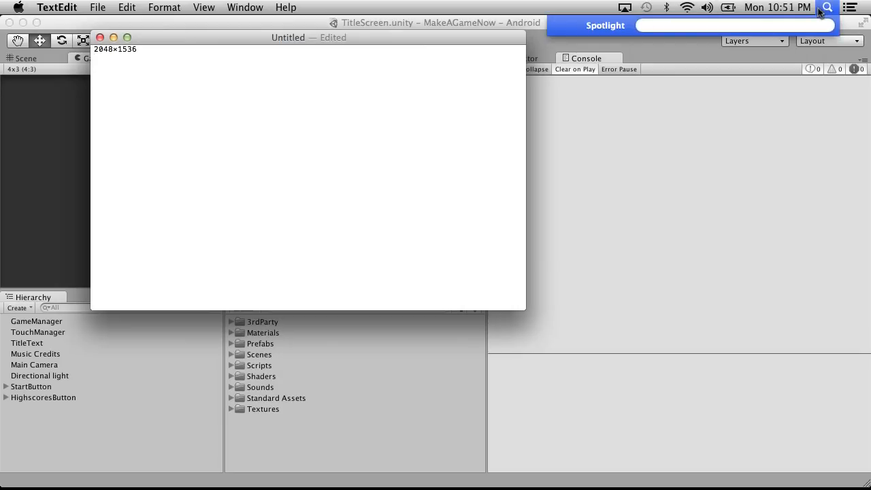
{"action": "type", "text": "1"}
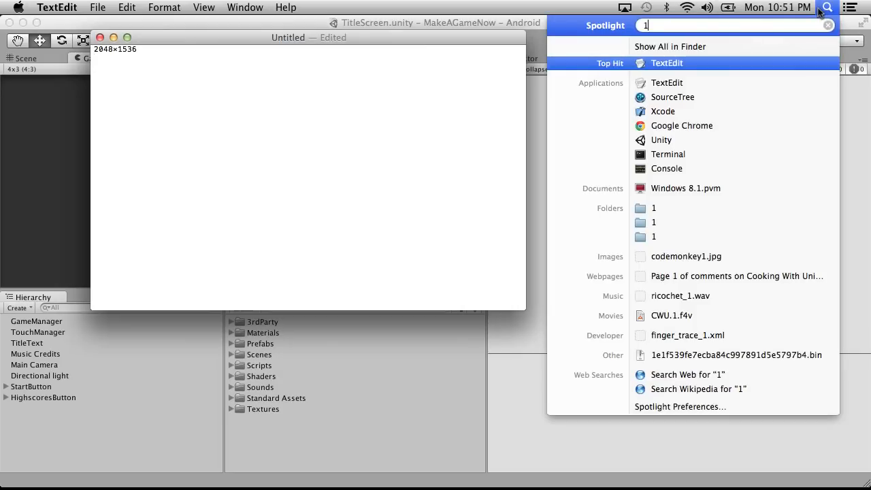
{"action": "type", "text": "6/9*5"}
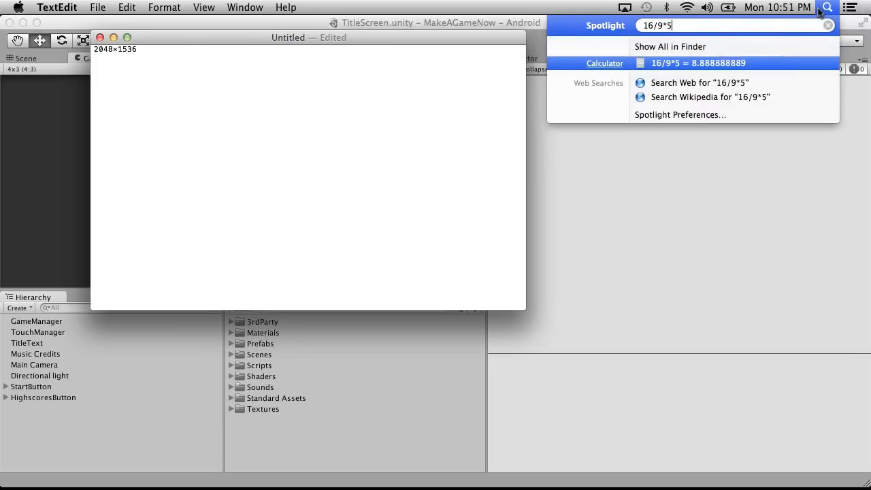
{"action": "key", "text": "BackSpace"}
{"action": "type", "text": "153"}
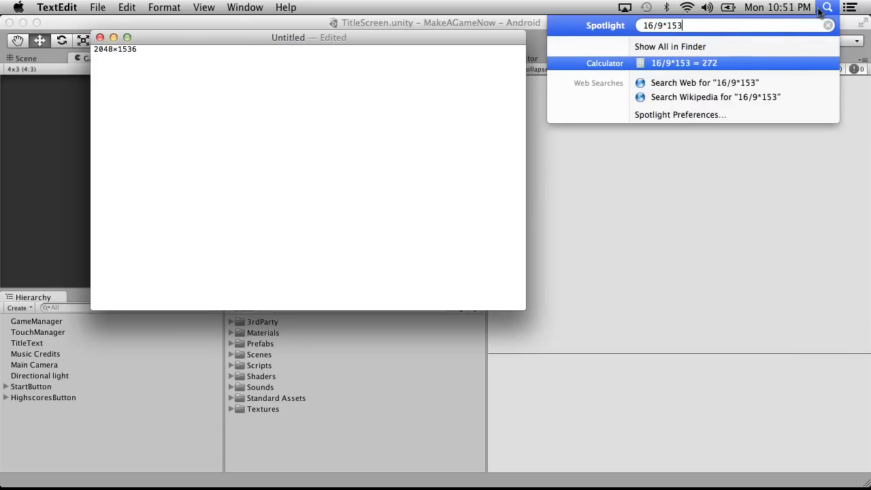
{"action": "type", "text": "6"}
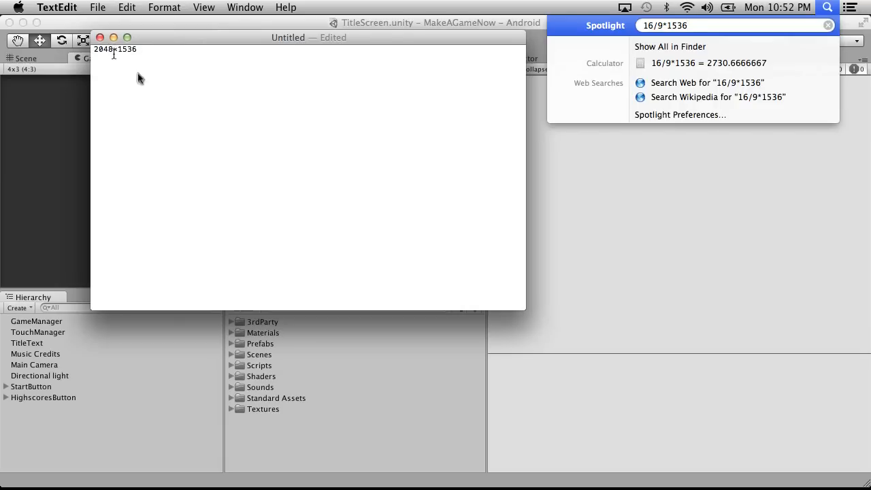
Add the 16:9 resolution 2730x1536 below the iPad resolution in the TextEdit document.
{"action": "left_click", "coordinate": [167, 93]}
{"action": "type", "text": "27"}
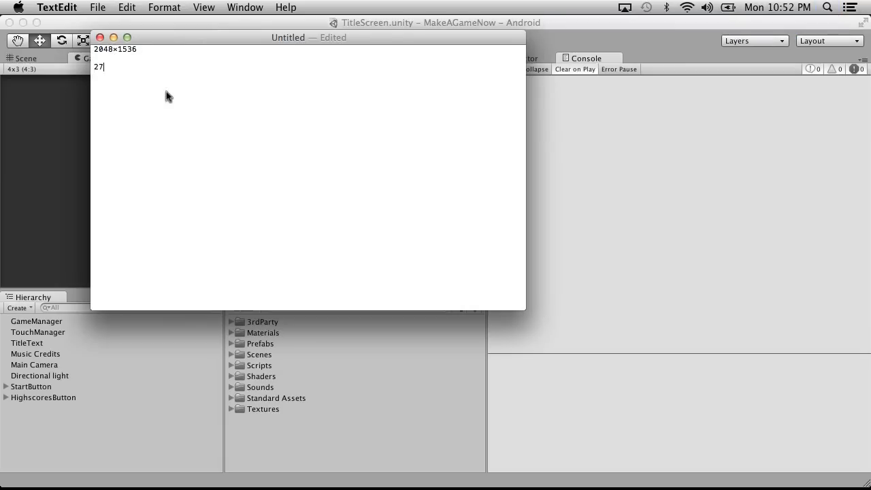
{"action": "type", "text": "30x1536"}
Calculate half of the 16:9 resolution in Spotlight with 1536/2 and 2730/2.
{"action": "left_click_drag", "start_coordinate": [137, 67], "coordinate": [118, 67]}
{"action": "key", "text": "super+space"}
{"action": "type", "text": "1536/2"}
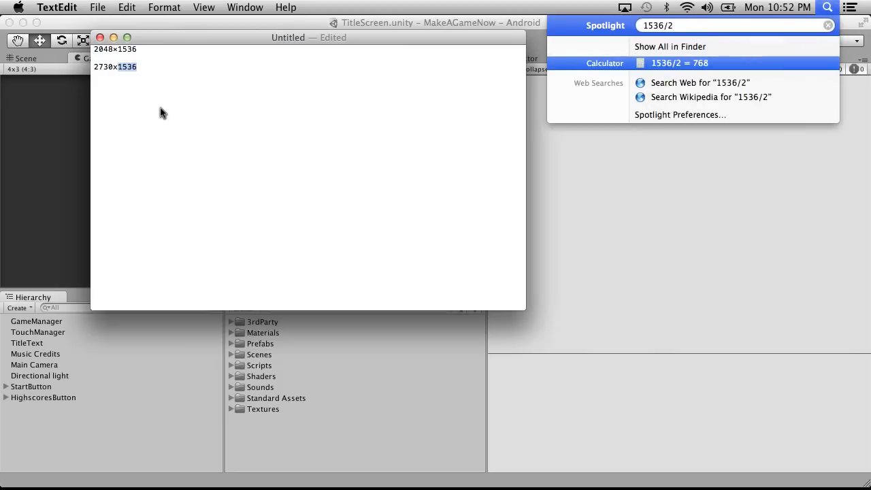
{"action": "key", "text": "BackSpace"}
{"action": "key", "text": "BackSpace"}
{"action": "key", "text": "BackSpace"}
{"action": "key", "text": "BackSpace"}
{"action": "key", "text": "BackSpace"}
{"action": "key", "text": "BackSpace"}
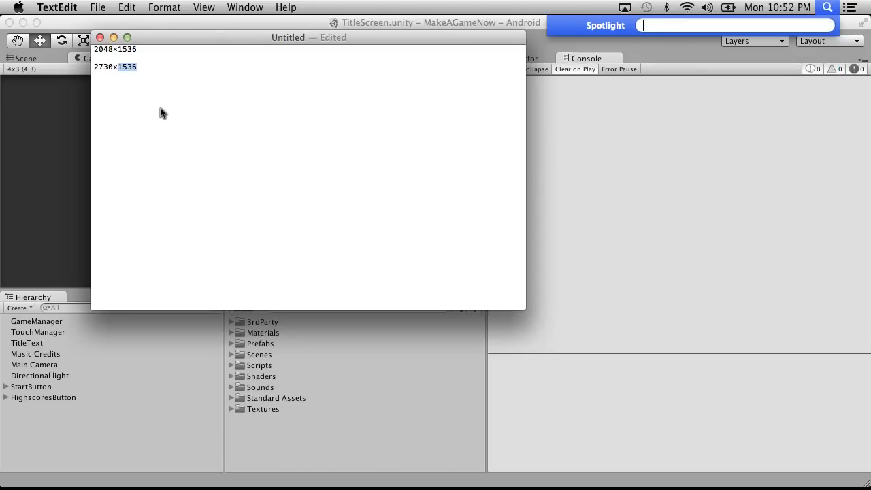
{"action": "type", "text": "28"}
{"action": "key", "text": "BackSpace"}
{"action": "type", "text": "730/2"}
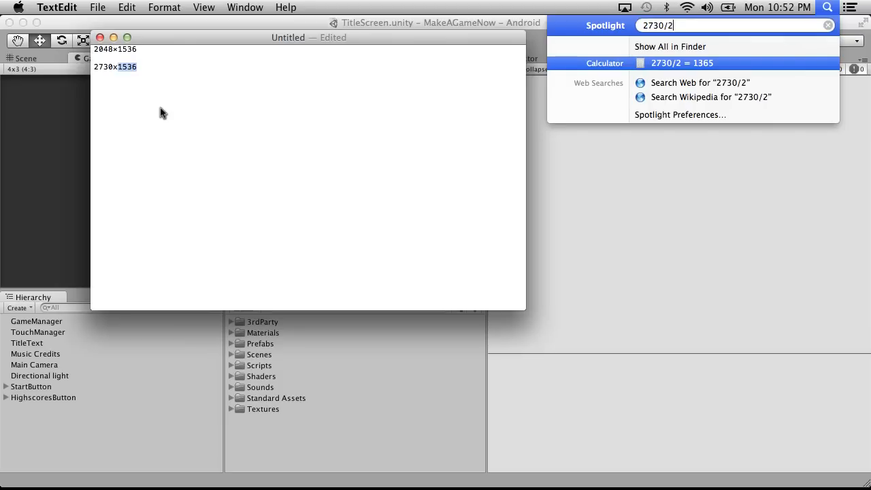
Calculate a quarter of the 16:9 resolution's height in Spotlight with 1536/4.
{"action": "key", "text": "BackSpace"}
{"action": "key", "text": "BackSpace"}
{"action": "key", "text": "BackSpace"}
{"action": "key", "text": "BackSpace"}
{"action": "key", "text": "BackSpace"}
{"action": "key", "text": "BackSpace"}
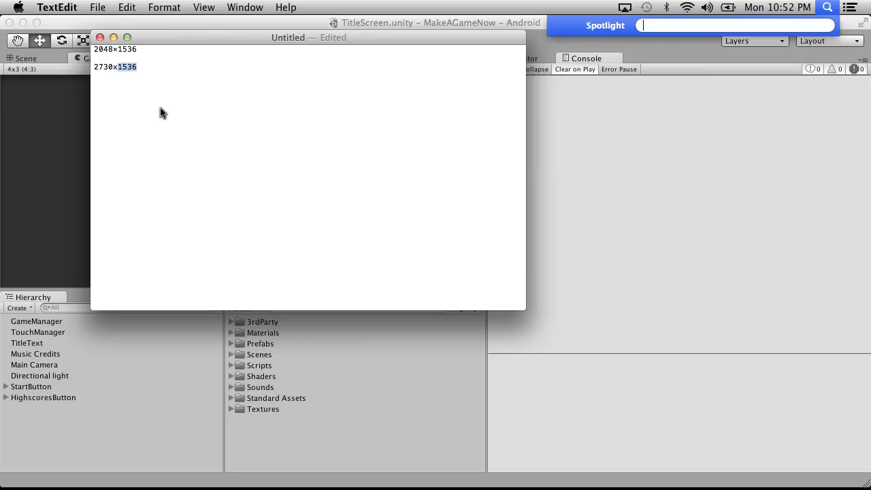
{"action": "type", "text": "1"}
{"action": "key", "text": "BackSpace"}
{"action": "type", "text": "15"}
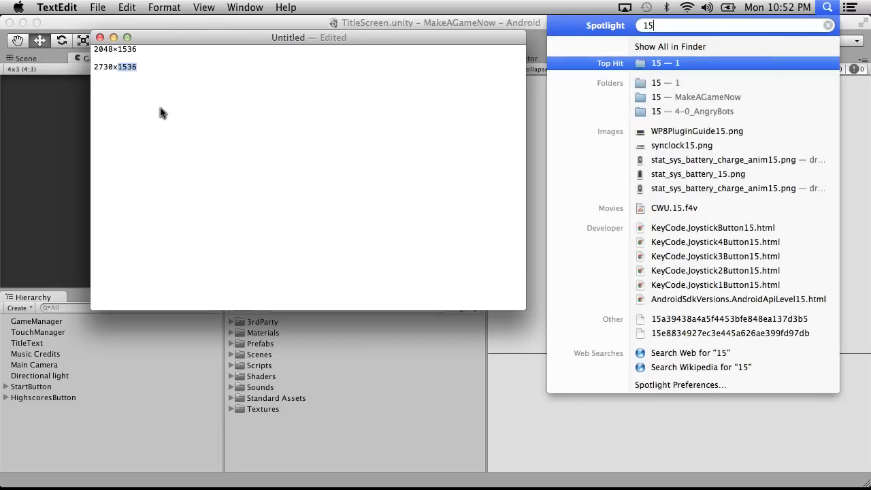
{"action": "type", "text": "36/4"}
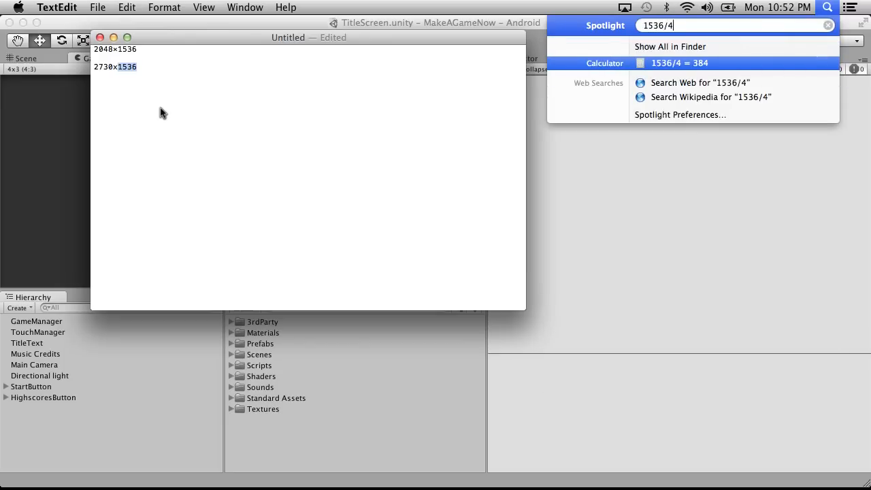
Calculate the 16:9 resolution's width divided by 4 and by 3 in Spotlight, using 2730/4 and 2730/3.
{"action": "key", "text": "BackSpace"}
{"action": "key", "text": "BackSpace"}
{"action": "key", "text": "BackSpace"}
{"action": "key", "text": "BackSpace"}
{"action": "key", "text": "BackSpace"}
{"action": "key", "text": "BackSpace"}
{"action": "type", "text": "28"}
{"action": "key", "text": "BackSpace"}
{"action": "type", "text": "730/4"}
{"action": "key", "text": "BackSpace"}
{"action": "type", "text": "3"}
Begin the reduced resolution as 910x on a new line below 2730x1536 in the TextEdit document.
{"action": "left_click", "coordinate": [233, 161]}
{"action": "type", "text": "910x"}
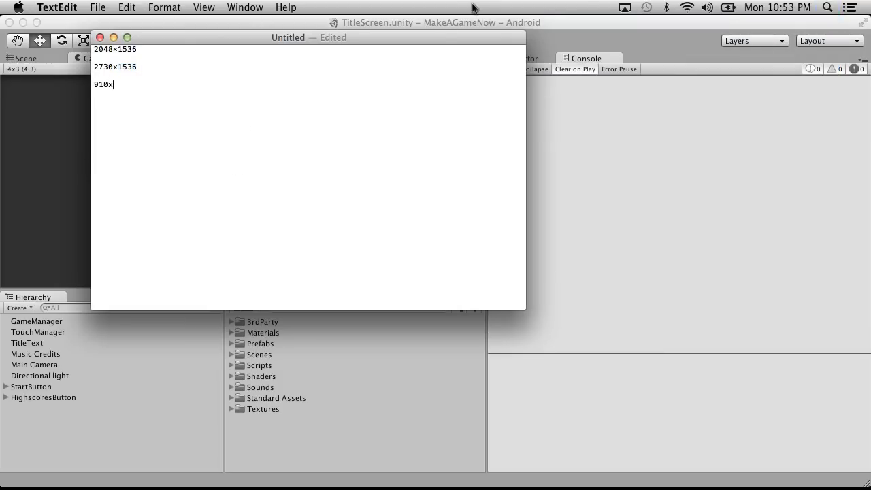
Calculate a third of the 16:9 resolution's height in Spotlight with 1536/3.
{"action": "left_click", "coordinate": [782, 6]}
{"action": "left_click", "coordinate": [782, 6]}
{"action": "left_click", "coordinate": [733, 6]}
{"action": "left_click", "coordinate": [733, 6]}
{"action": "left_click", "coordinate": [782, 6]}
{"action": "left_click", "coordinate": [782, 7]}
{"action": "left_click", "coordinate": [827, 7]}
{"action": "type", "text": "15"}
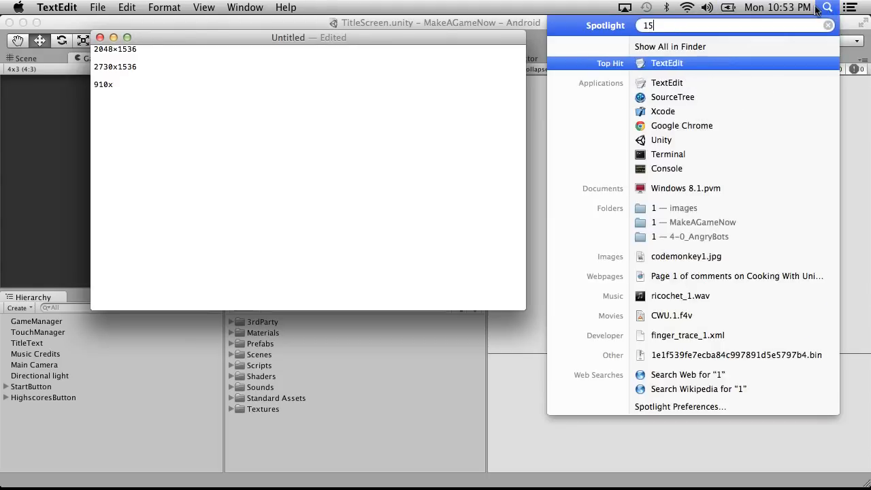
{"action": "type", "text": "36/3"}
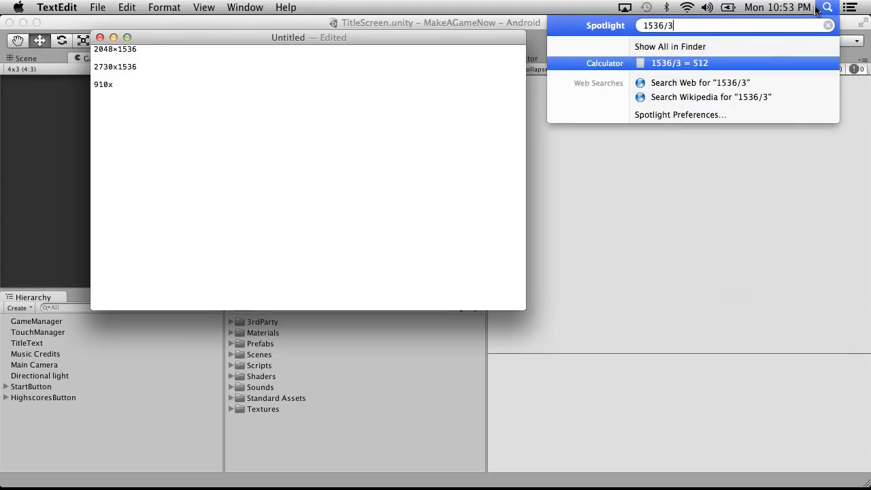
Complete the reduced resolution in the TextEdit document with the height 512.
{"action": "left_click", "coordinate": [190, 135]}
{"action": "type", "text": "512"}
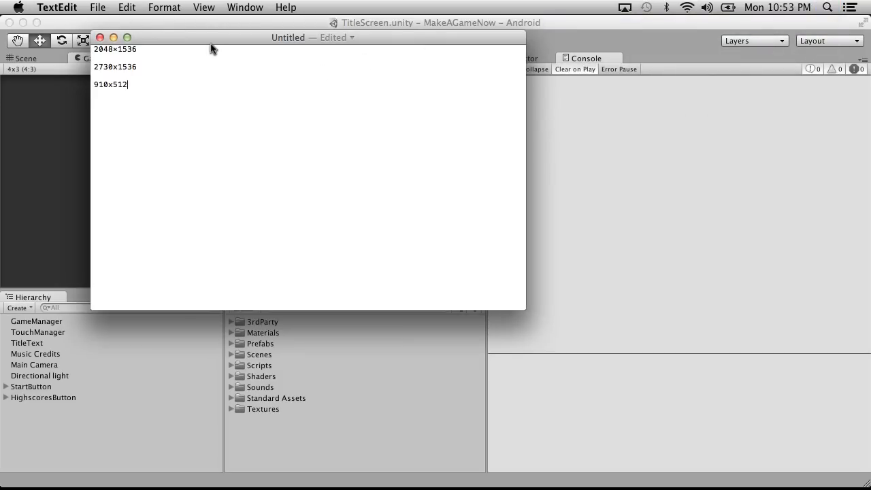
{"action": "left_click_drag", "start_coordinate": [129, 86], "coordinate": [111, 90]}
{"action": "left_click", "coordinate": [37, 69]}
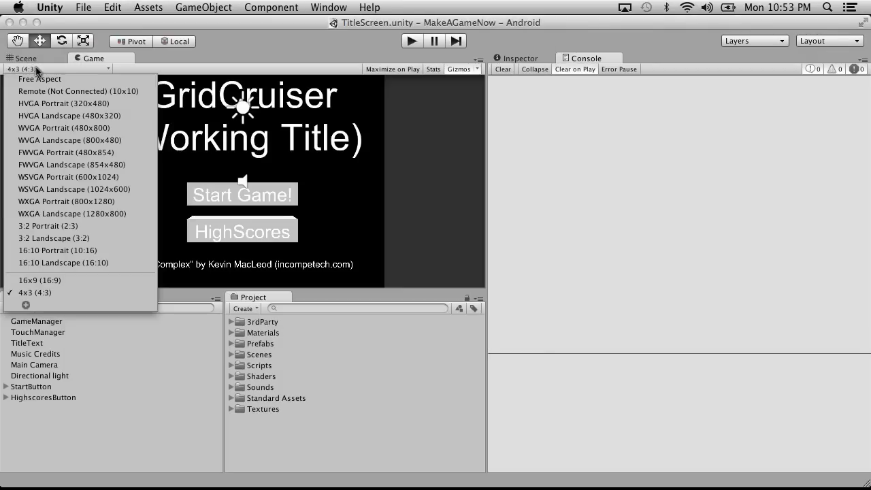
{"action": "left_click", "coordinate": [25, 305]}
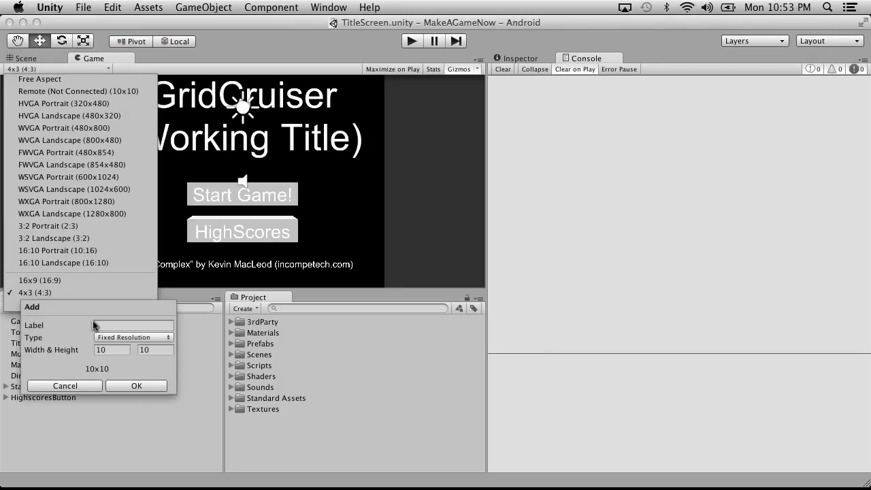
{"action": "left_click", "coordinate": [115, 340]}
{"action": "left_click", "coordinate": [114, 338]}
{"action": "left_click", "coordinate": [108, 350]}
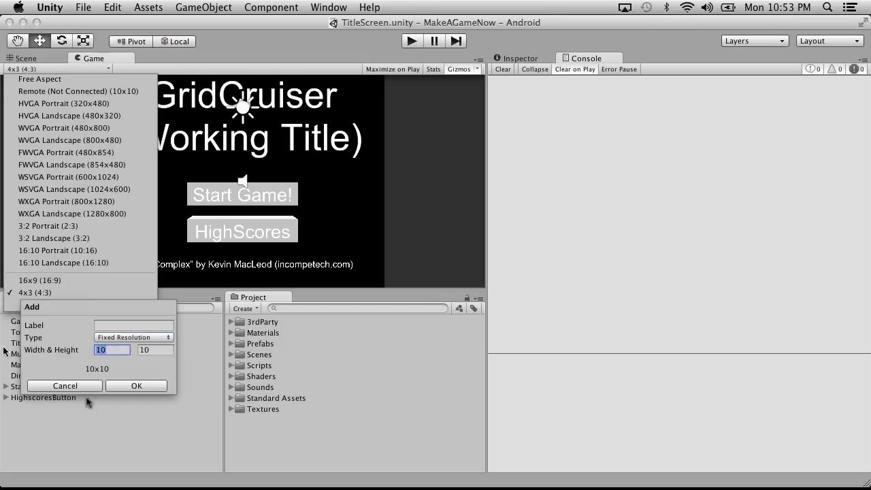
{"action": "mouse_move", "coordinate": [520, 476]}
{"action": "left_click", "coordinate": [417, 473]}
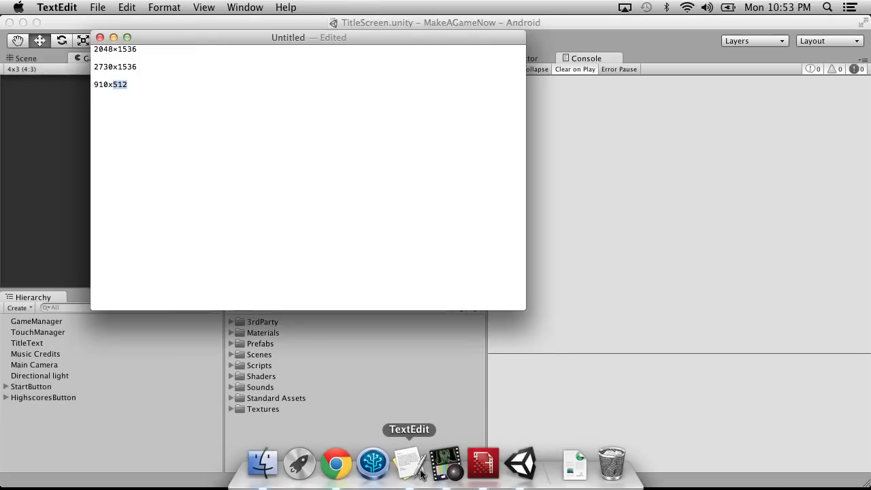
{"action": "left_click", "coordinate": [74, 33]}
{"action": "left_click", "coordinate": [83, 7]}
{"action": "left_click", "coordinate": [83, 7]}
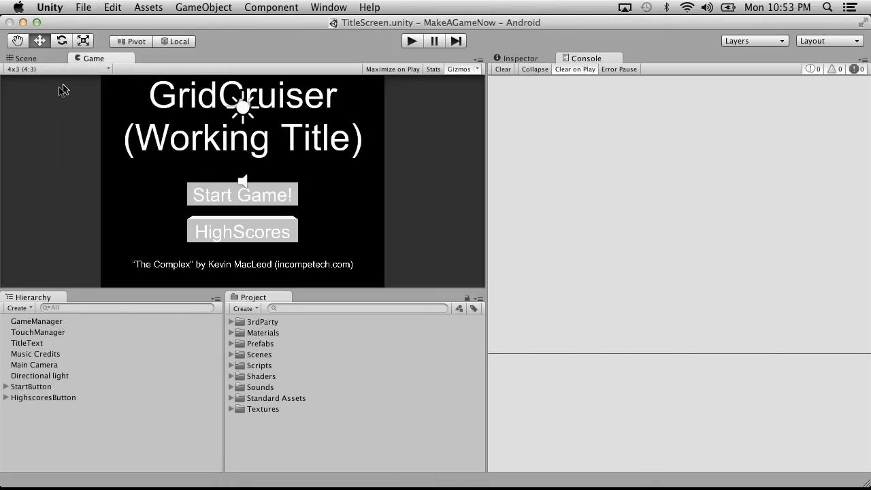
Add a fixed-resolution Game view size of 910x512 labelled Screenshot in Unity.
{"action": "left_click", "coordinate": [59, 69]}
{"action": "left_click", "coordinate": [26, 305]}
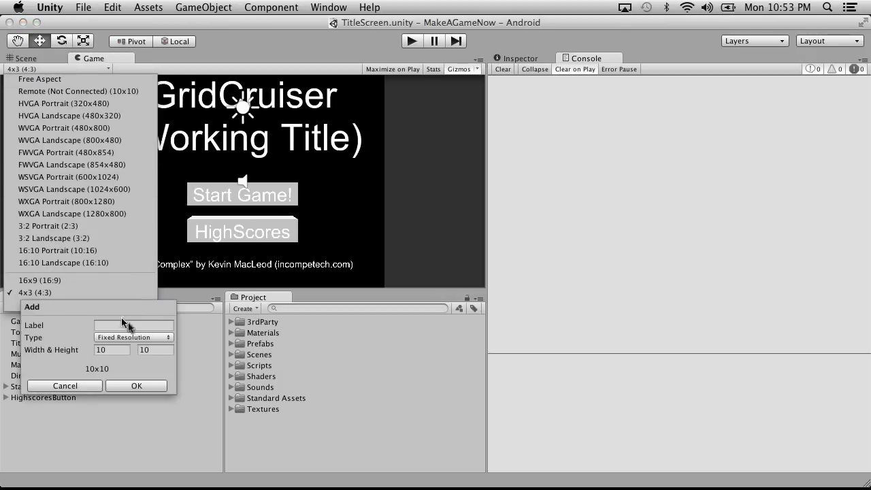
{"action": "left_click", "coordinate": [109, 350]}
{"action": "type", "text": "910"}
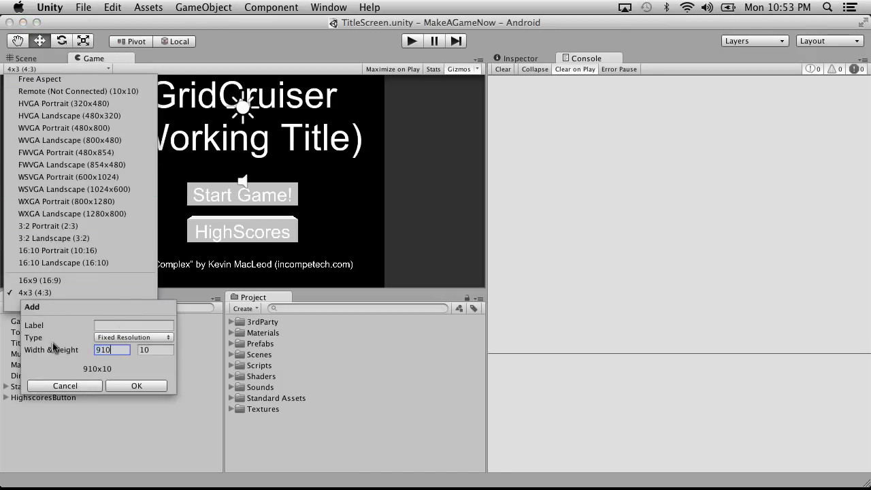
{"action": "left_click", "coordinate": [165, 351]}
{"action": "type", "text": "512"}
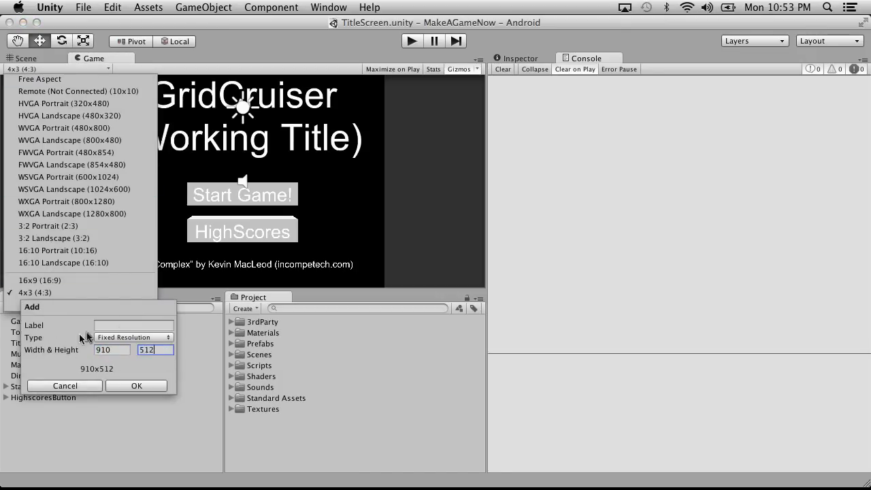
{"action": "left_click", "coordinate": [106, 326]}
{"action": "type", "text": "Screenshot"}
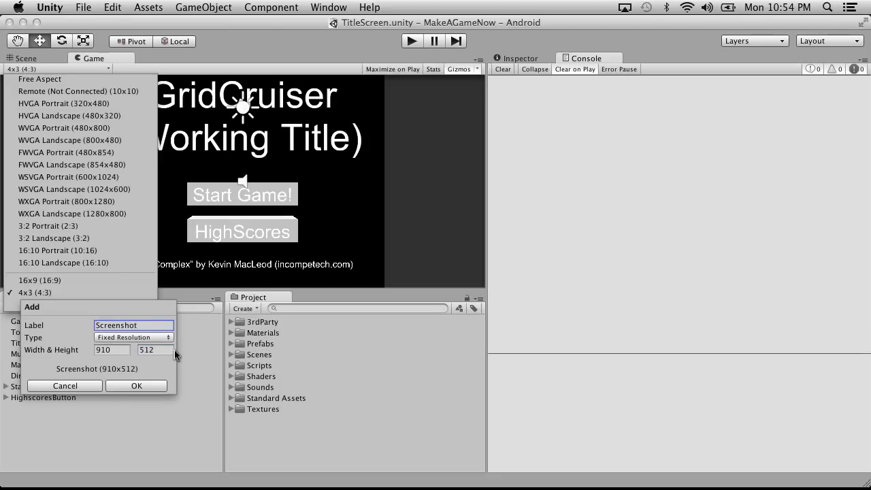
{"action": "left_click", "coordinate": [139, 386]}
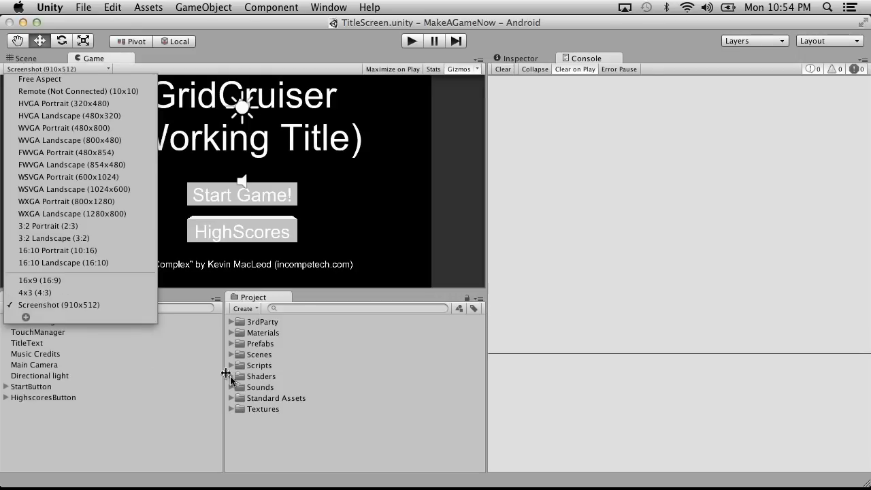
{"action": "left_click", "coordinate": [525, 331]}
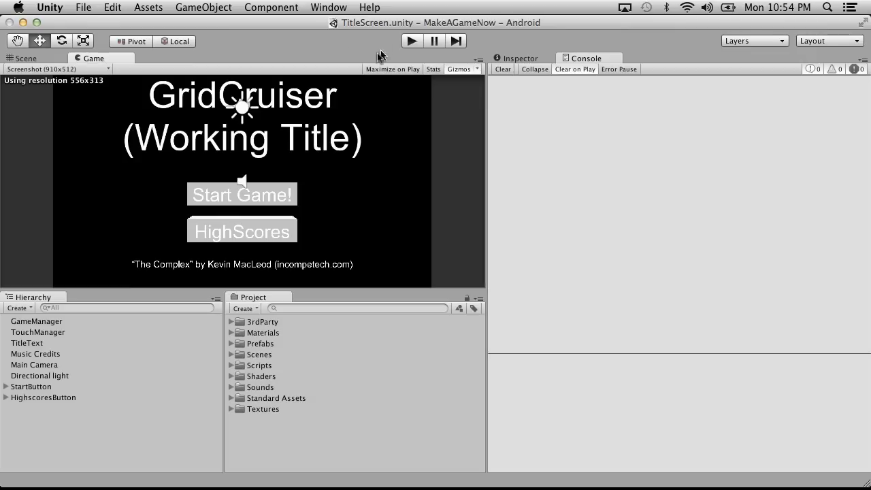
Run the game to check the maximized Game view at the Screenshot size, and stop it.
{"action": "left_click", "coordinate": [409, 42]}
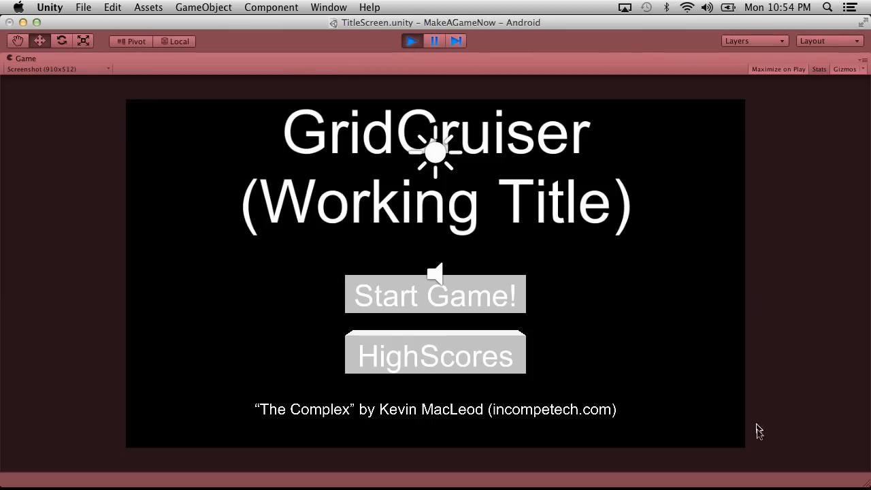
{"action": "left_click", "coordinate": [413, 42]}
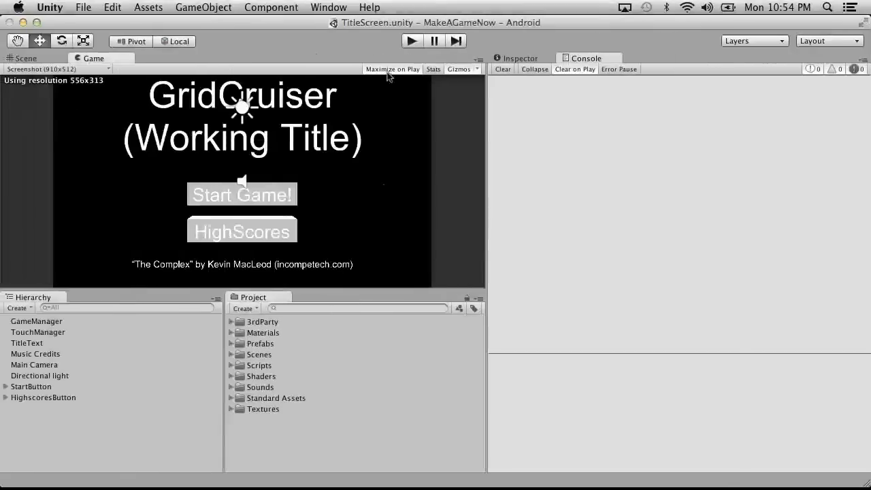
Create a C# script named TakeScreenshots in the project's Scripts folder and open it in MonoDevelop.
{"action": "left_click", "coordinate": [233, 368]}
{"action": "left_click", "coordinate": [249, 366]}
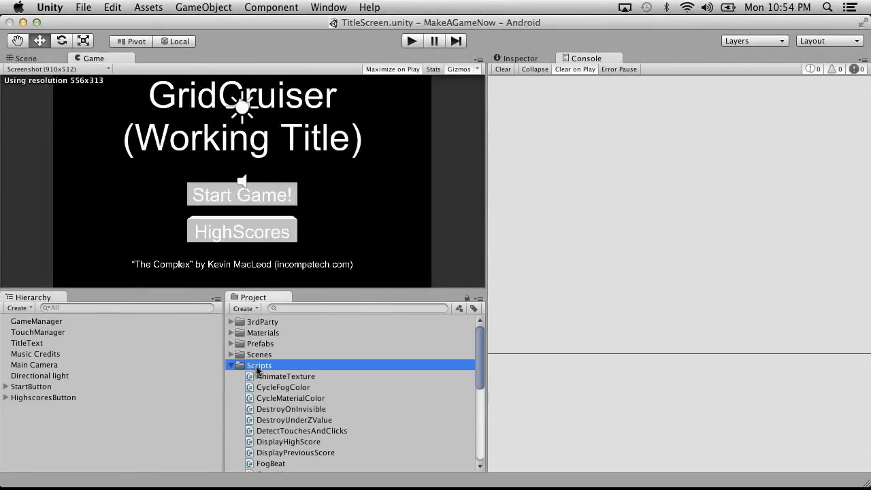
{"action": "right_click", "coordinate": [250, 366]}
{"action": "mouse_move", "coordinate": [344, 291]}
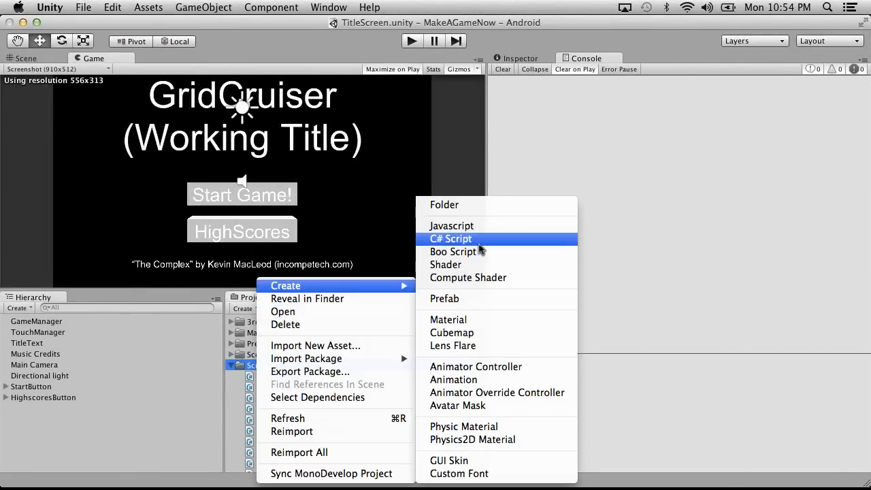
{"action": "left_click", "coordinate": [480, 241]}
{"action": "type", "text": "TakeScreenshots"}
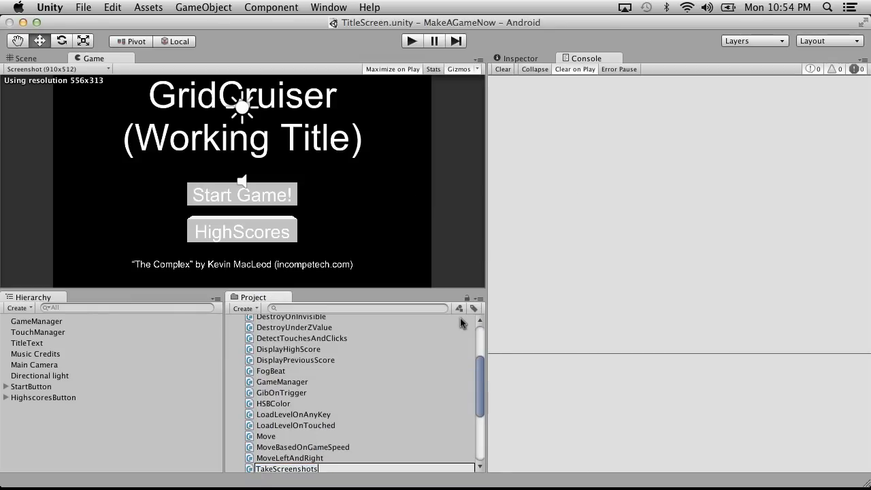
{"action": "key", "text": "Return"}
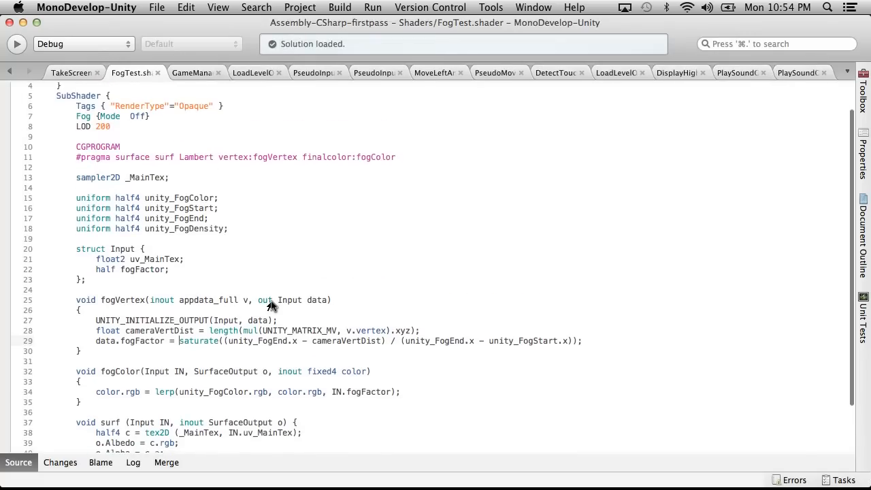
{"action": "left_click", "coordinate": [72, 72]}
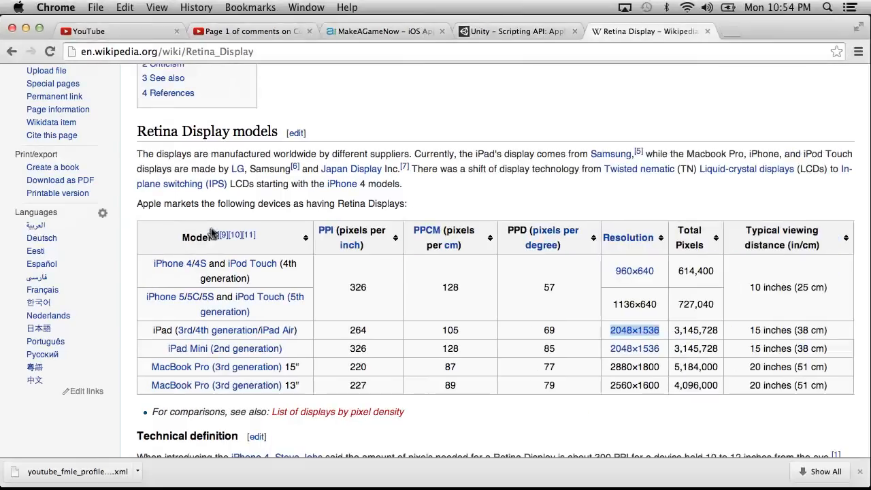
Switch to Chrome and consult the Application.CaptureScreenshot page in the Unity scripting documentation.
{"action": "left_click", "coordinate": [487, 31]}
{"action": "mouse_move", "coordinate": [440, 83]}
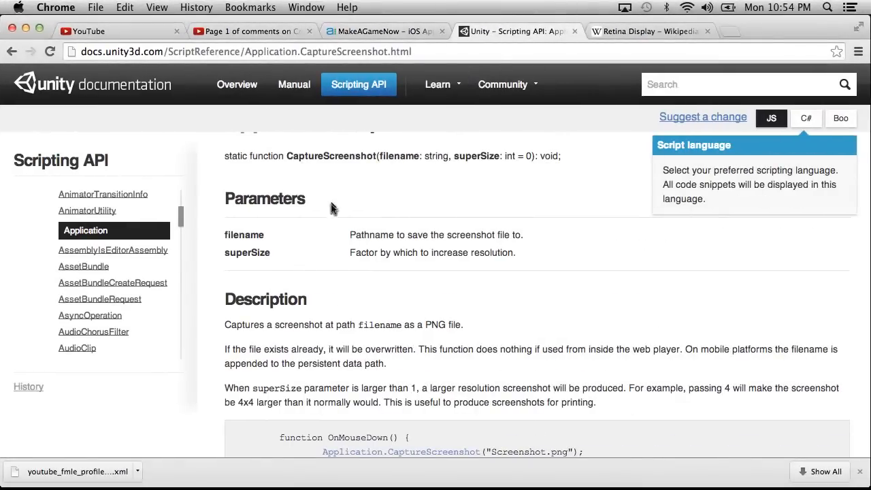
Copy the function name Application.CaptureScreenshot from the documentation page's heading and review the page's usage example.
{"action": "scroll", "coordinate": [367, 258], "scroll_direction": "down", "scroll_amount": 1}
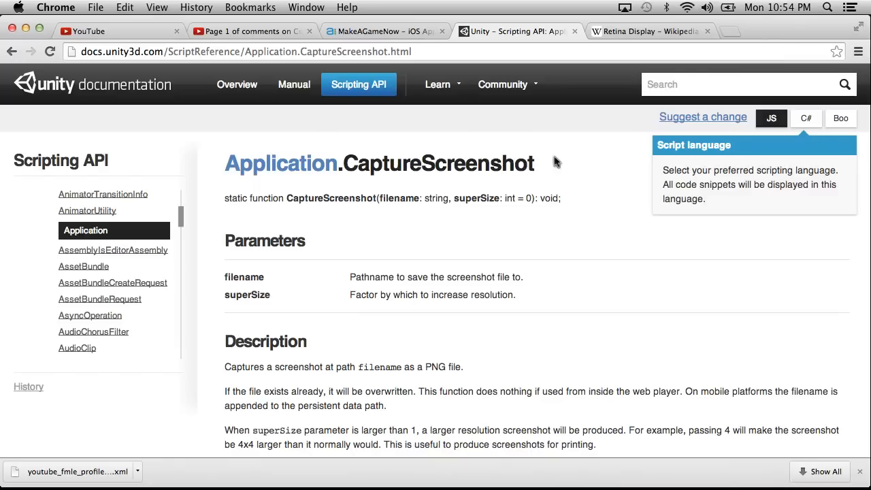
{"action": "mouse_move", "coordinate": [207, 183]}
{"action": "left_mouse_down"}
{"action": "mouse_move", "coordinate": [191, 171]}
{"action": "mouse_move", "coordinate": [209, 171]}
{"action": "left_mouse_up"}
{"action": "key", "text": "super+c"}
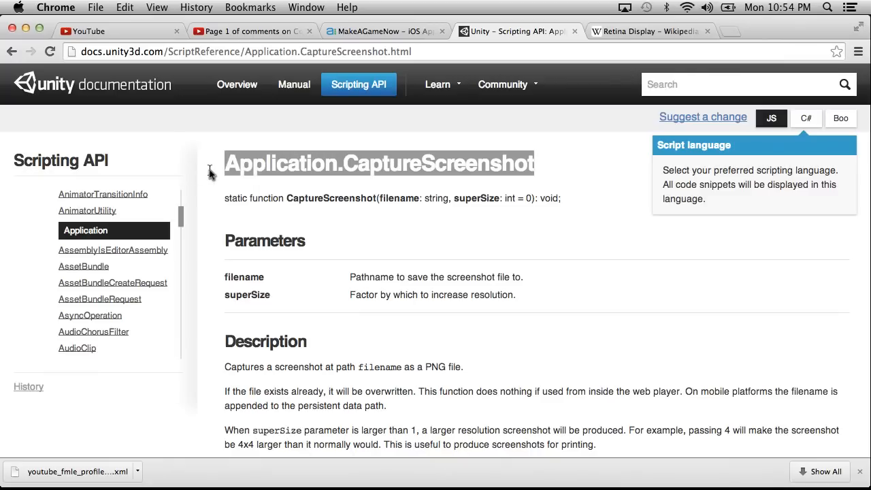
{"action": "scroll", "coordinate": [348, 258], "scroll_direction": "down", "scroll_amount": 5}
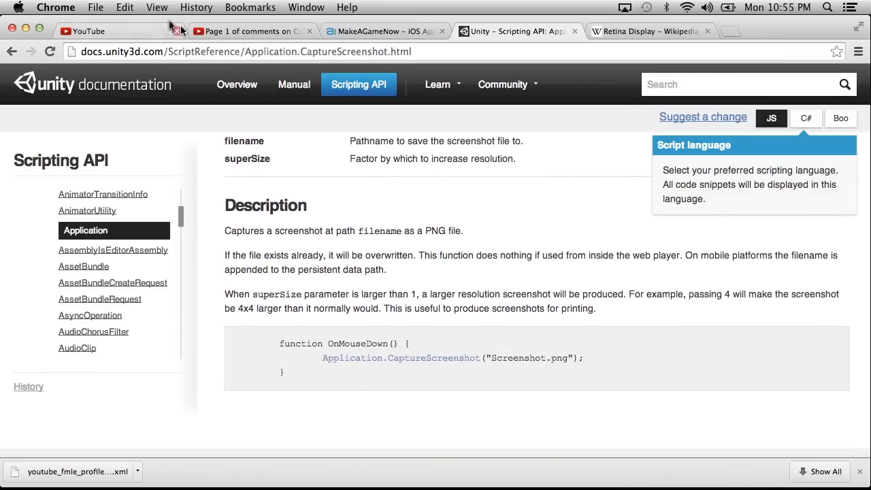
Check the episode's YouTube comments page and return to the TakeScreenshots script in MonoDevelop.
{"action": "left_click", "coordinate": [113, 29]}
{"action": "left_click", "coordinate": [250, 31]}
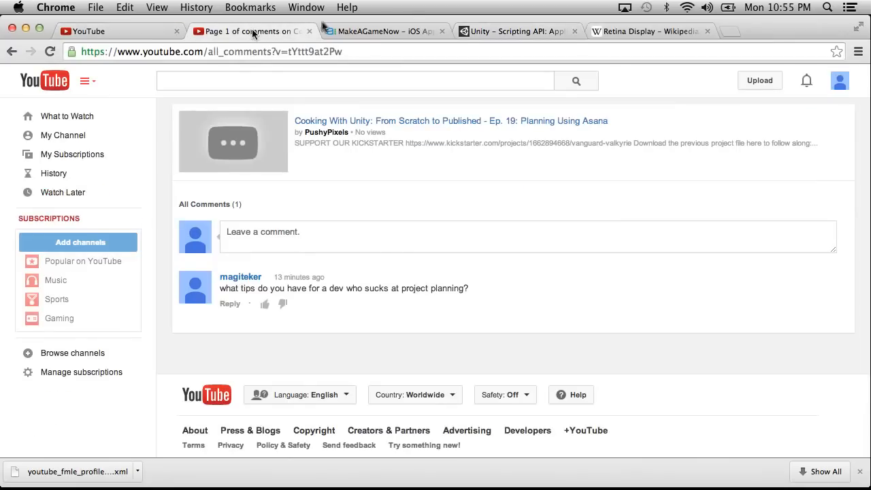
{"action": "key", "text": "super+Tab"}
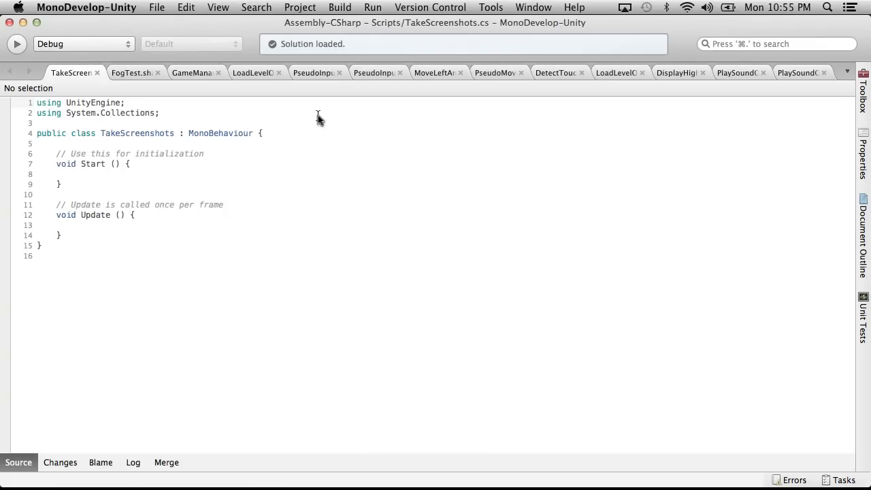
Place the Update method's opening brace on its own line and position the cursor in the method body.
{"action": "left_click", "coordinate": [132, 215]}
{"action": "key", "text": "BackSpace"}
{"action": "key", "text": "Return"}
{"action": "left_click", "coordinate": [102, 237]}
Start an if statement in Update whose condition calls Input.GetKeyDown.
{"action": "type", "text": "if("}
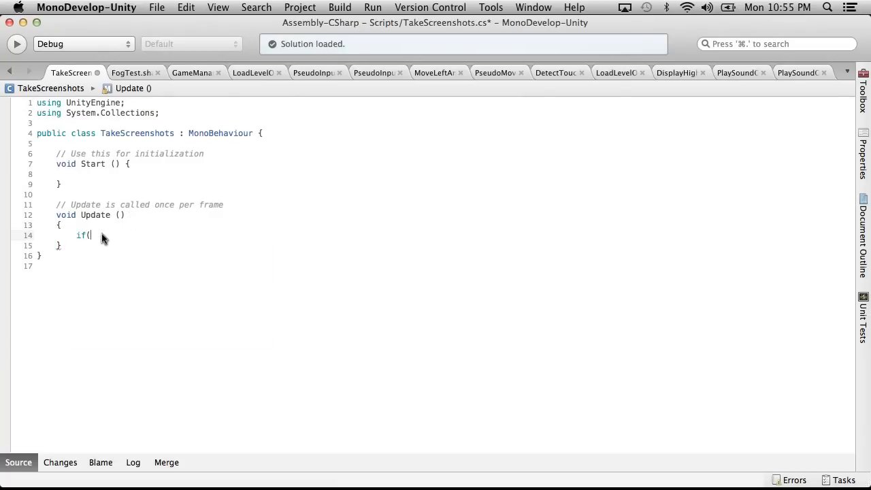
{"action": "type", "text": "Input.get"}
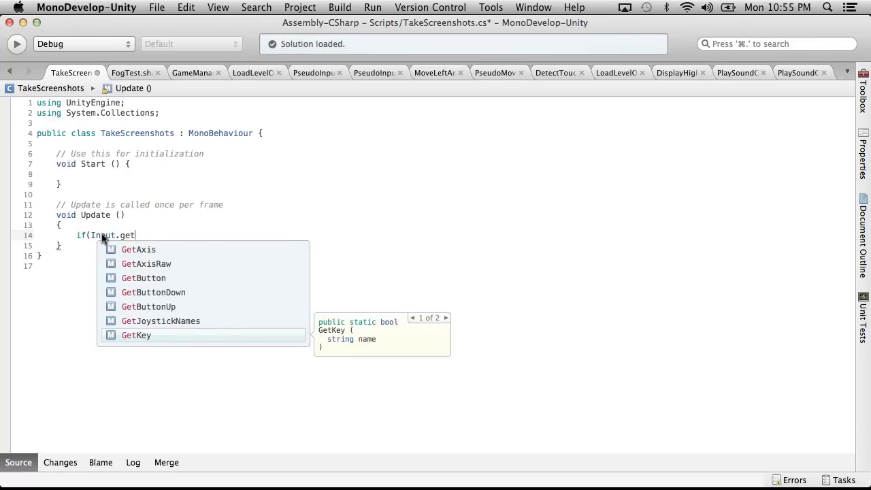
{"action": "type", "text": "key"}
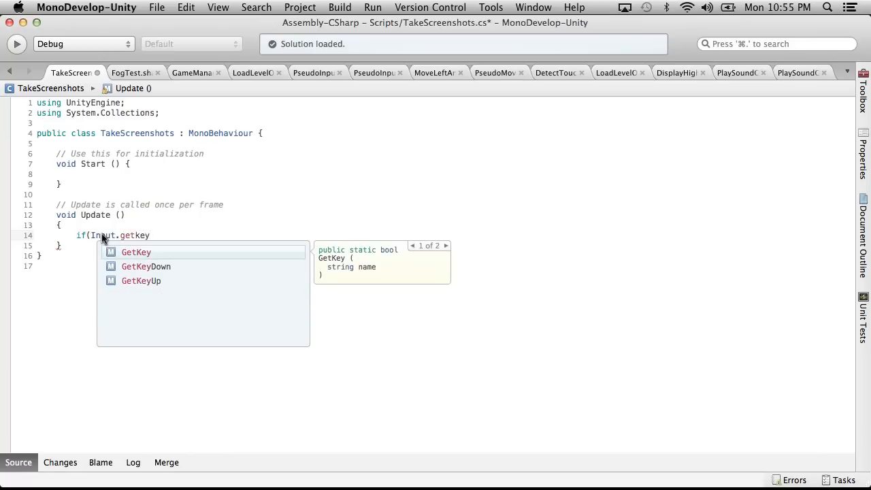
{"action": "key", "text": "Down"}
{"action": "key", "text": "Return"}
{"action": "type", "text": "("}
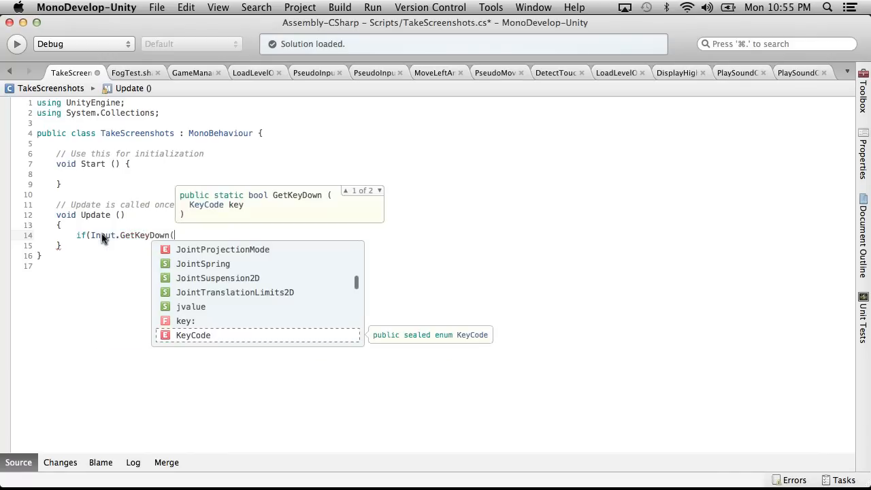
{"action": "type", "text": "ke"}
Pass KeyCode.P to the GetKeyDown call and close the if condition.
{"action": "key", "text": "BackSpace"}
{"action": "key", "text": "BackSpace"}
{"action": "key", "text": "BackSpace"}
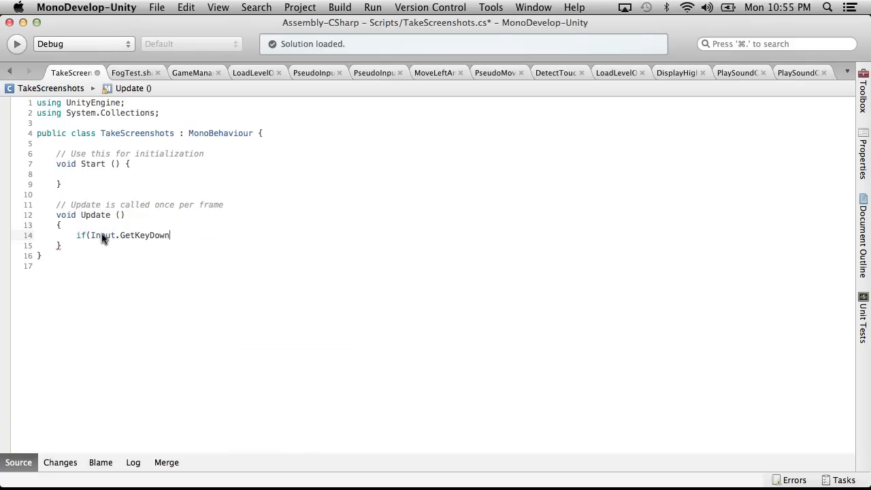
{"action": "type", "text": "(key"}
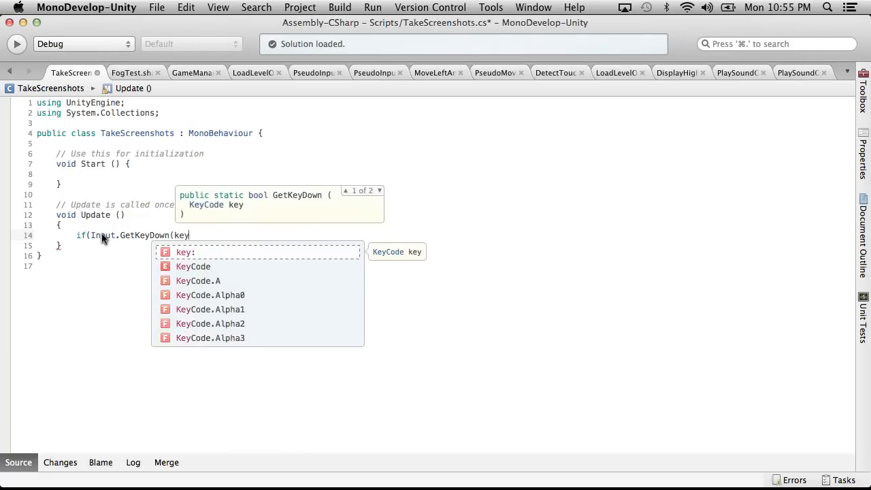
{"action": "key", "text": "Down"}
{"action": "key", "text": "Down"}
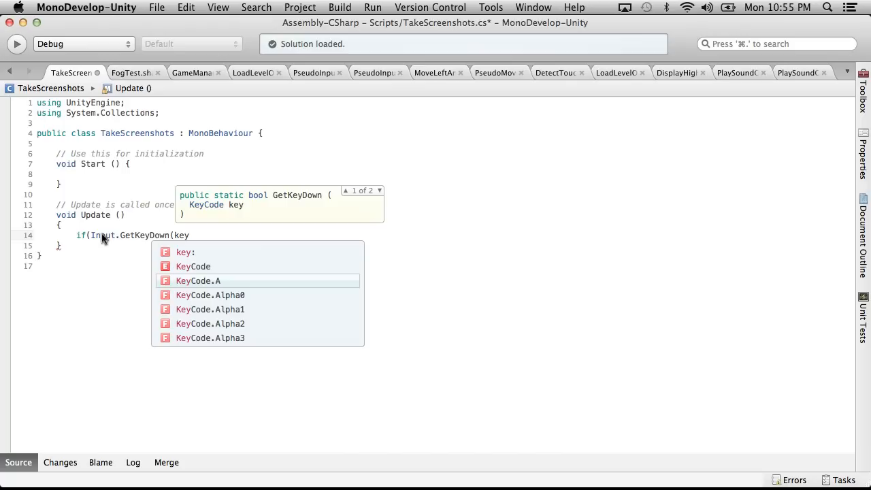
{"action": "key", "text": "Return"}
{"action": "key", "text": "BackSpace"}
{"action": "type", "text": "P)"}
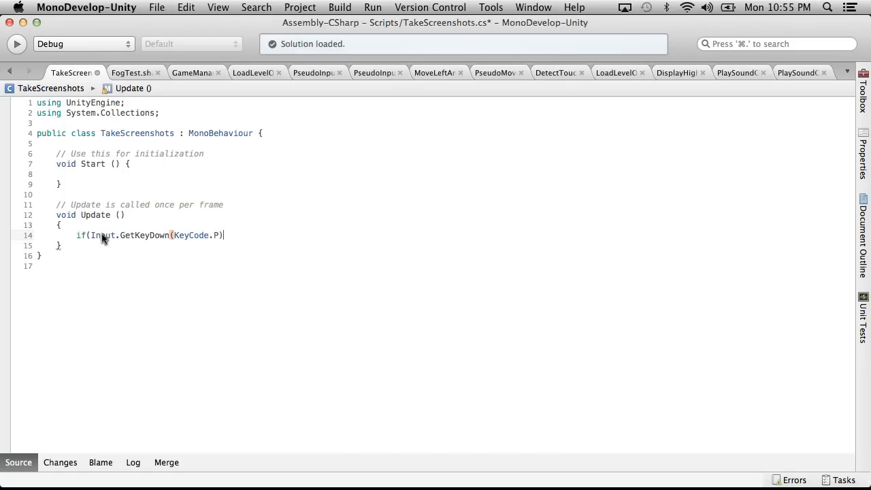
{"action": "type", "text": ")"}
Give the if statement a braced body and begin an Application.CaptureScreenshot call in it with the file name text "Screenshot".
{"action": "key", "text": "Return"}
{"action": "type", "text": "{"}
{"action": "key", "text": "Return"}
{"action": "type", "text": "}"}
{"action": "key", "text": "super+z"}
{"action": "key", "text": "Up"}
{"action": "key", "text": "Return"}
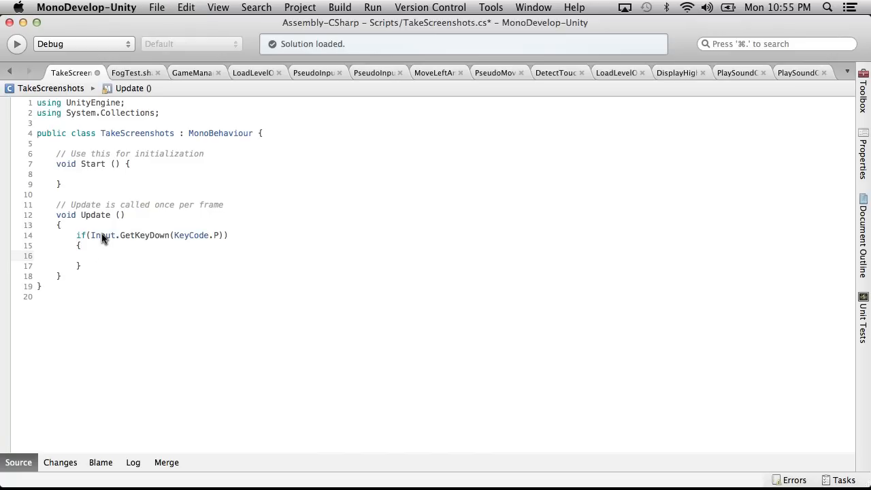
{"action": "key", "text": "super+v"}
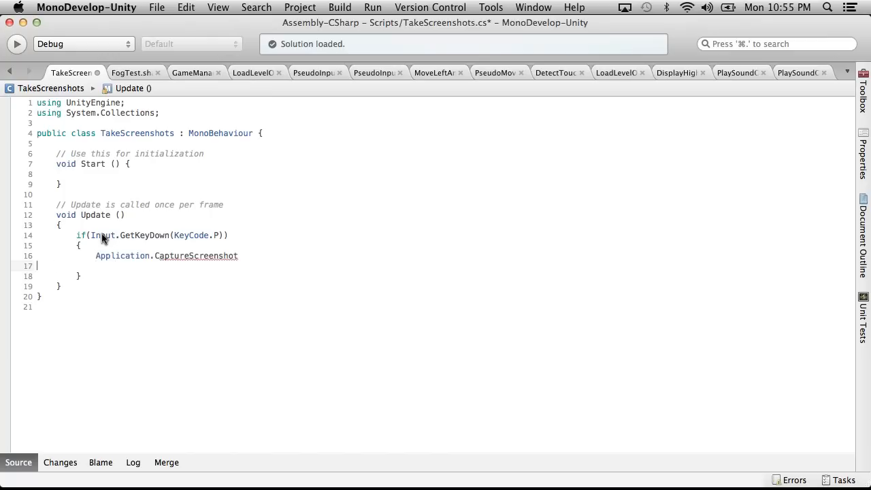
{"action": "type", "text": "(\"Screenshot"}
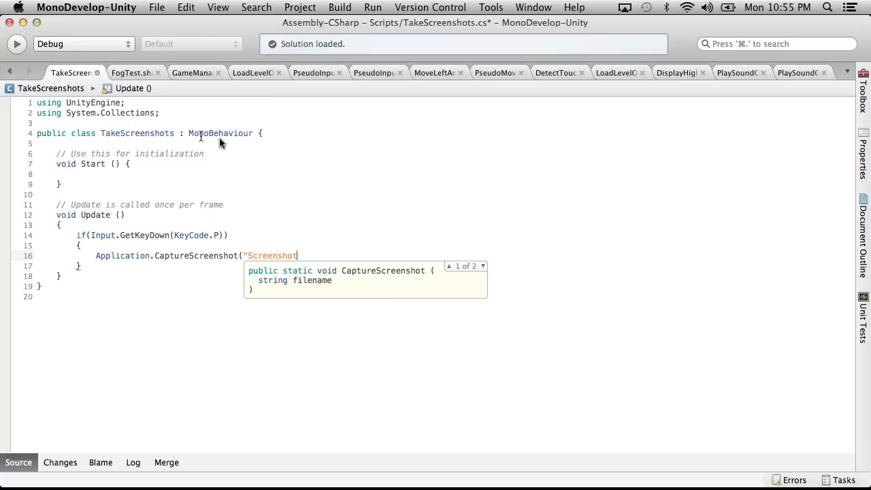
Place the class's opening brace on its own line and declare a private int field screennumber = 0 below it.
{"action": "left_click", "coordinate": [256, 133]}
{"action": "key", "text": "Return"}
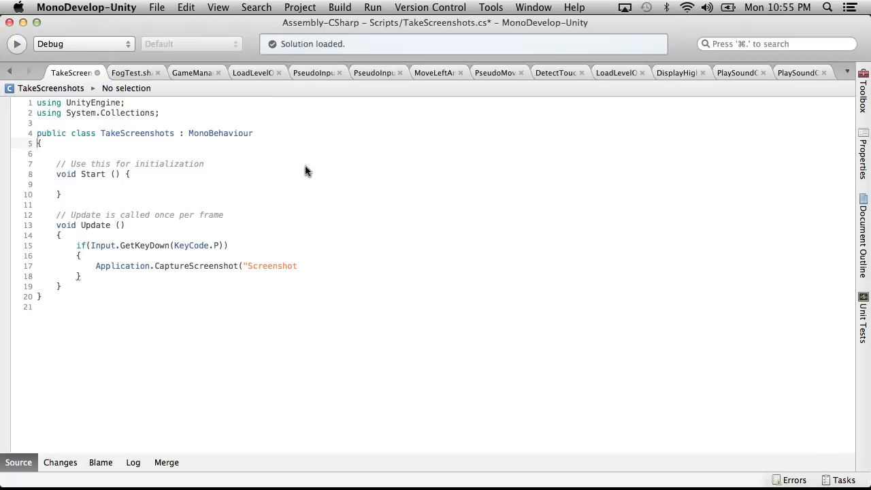
{"action": "left_click", "coordinate": [100, 144]}
{"action": "key", "text": "Return"}
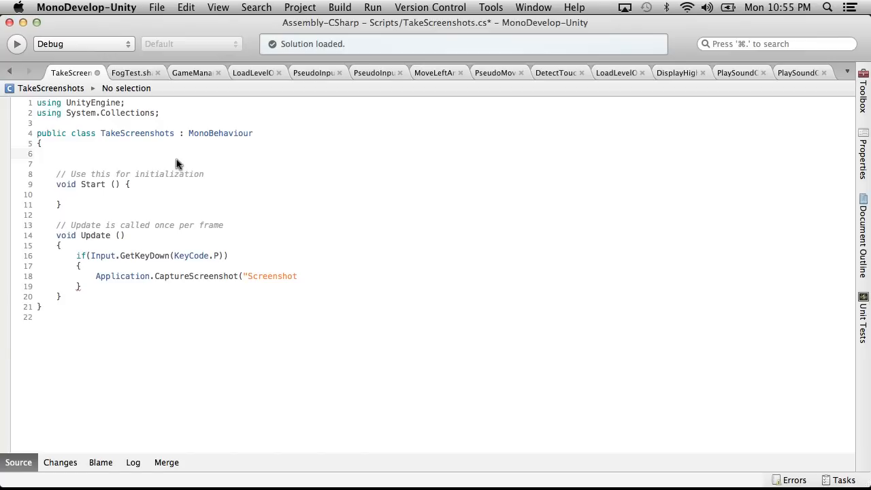
{"action": "type", "text": "public"}
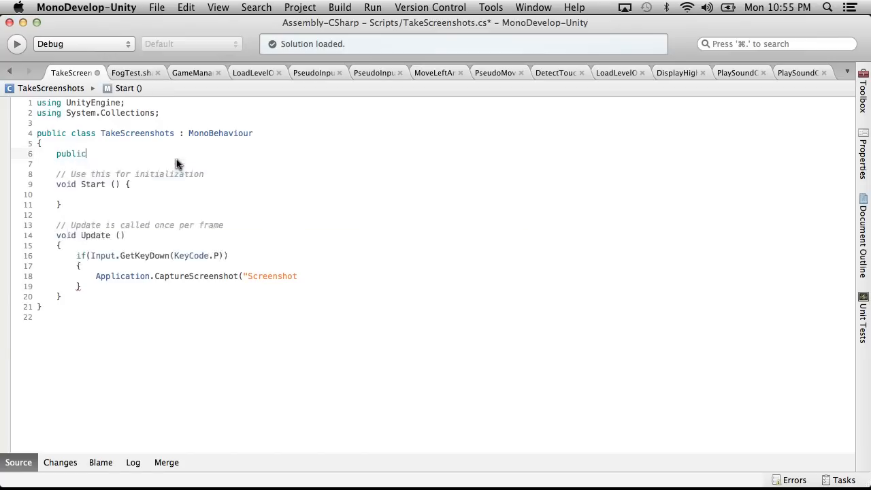
{"action": "key", "text": "BackSpace"}
{"action": "key", "text": "BackSpace"}
{"action": "key", "text": "BackSpace"}
{"action": "key", "text": "BackSpace"}
{"action": "key", "text": "BackSpace"}
{"action": "key", "text": "BackSpace"}
{"action": "key", "text": "BackSpace"}
{"action": "type", "text": "pri"}
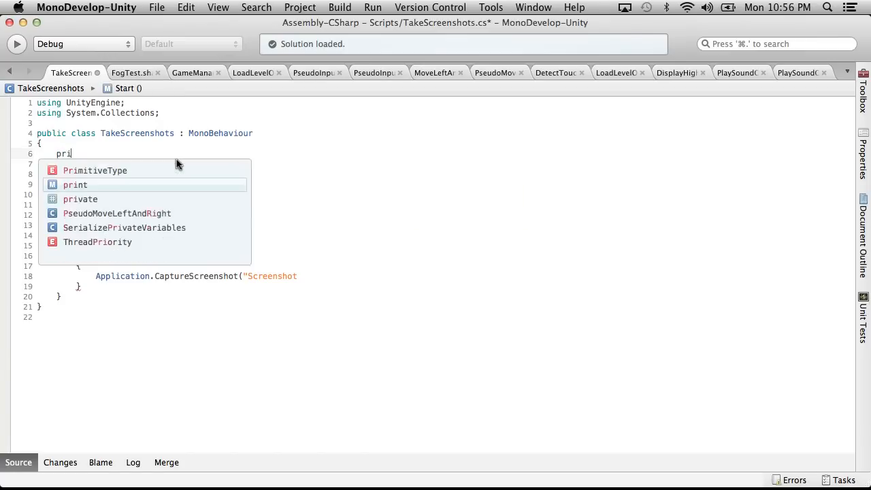
{"action": "type", "text": "vate int "}
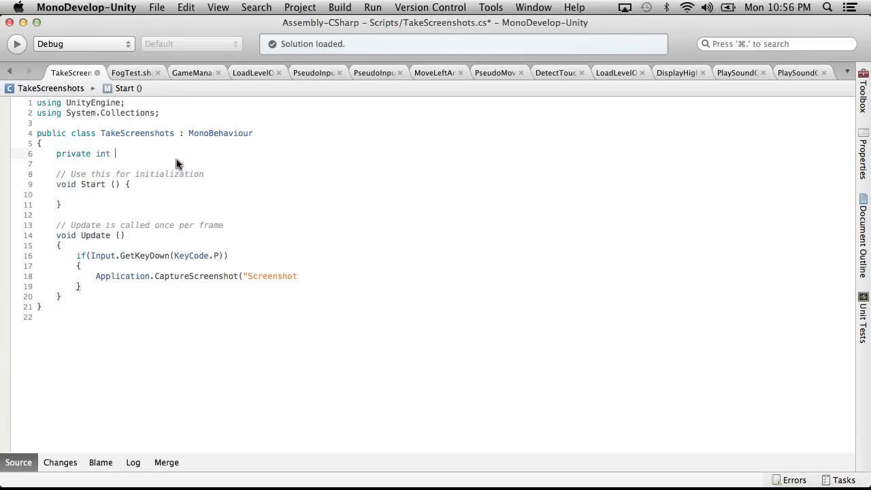
{"action": "type", "text": "screennumber = 0;"}
Correct the field's name to screenNumber and save the script.
{"action": "left_click", "coordinate": [143, 154]}
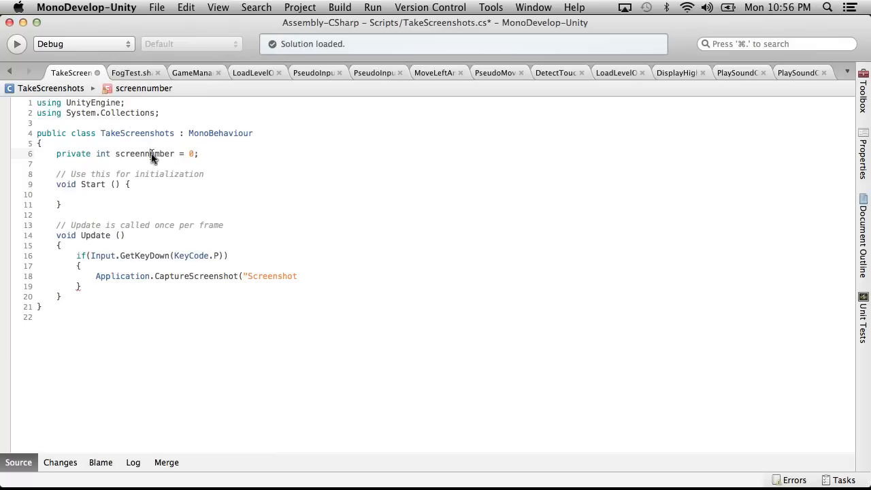
{"action": "key", "text": "BackSpace"}
{"action": "type", "text": "N"}
{"action": "left_click", "coordinate": [156, 6]}
{"action": "left_click", "coordinate": [170, 58]}
Close the "Screenshot" string and append + screenNumber.ToString() to the CaptureScreenshot file name.
{"action": "left_click", "coordinate": [306, 277]}
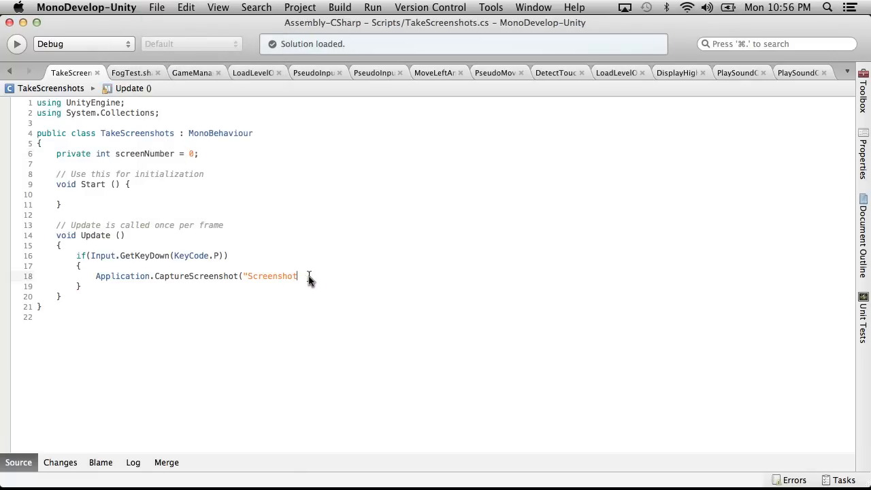
{"action": "type", "text": "\""}
{"action": "type", "text": " + screen"}
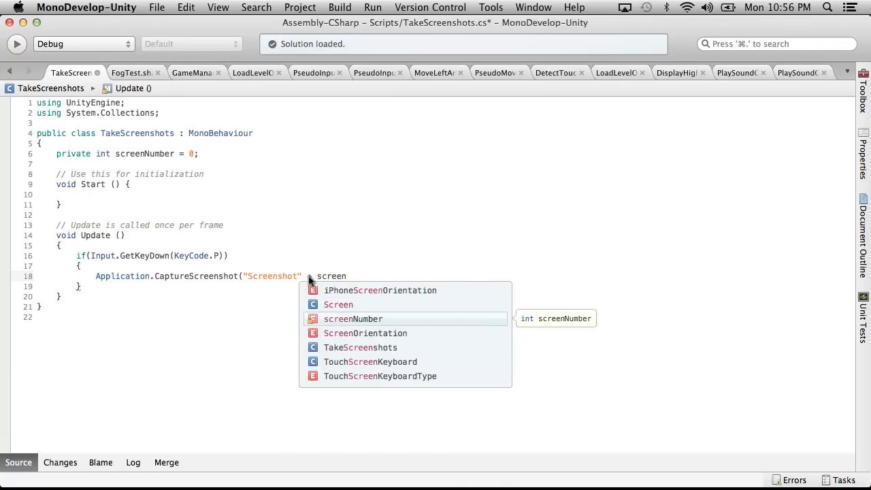
{"action": "key", "text": "Return"}
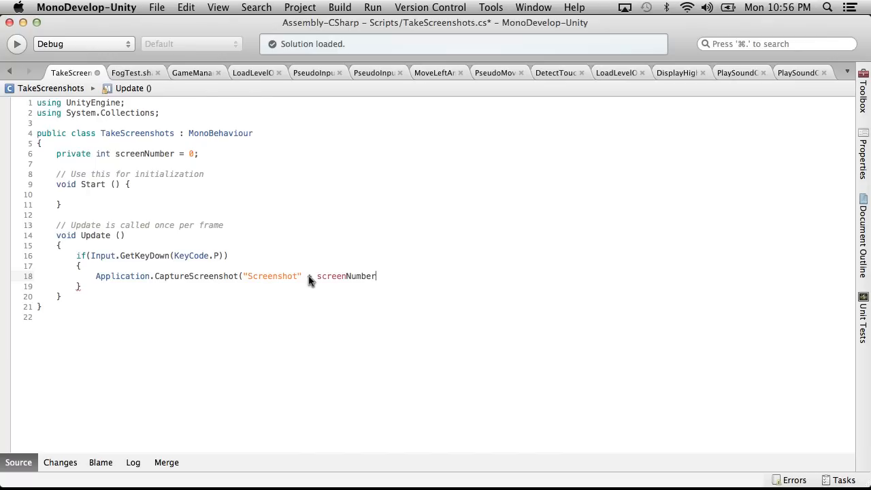
{"action": "type", "text": ".to"}
{"action": "key", "text": "Return"}
{"action": "type", "text": "()"}
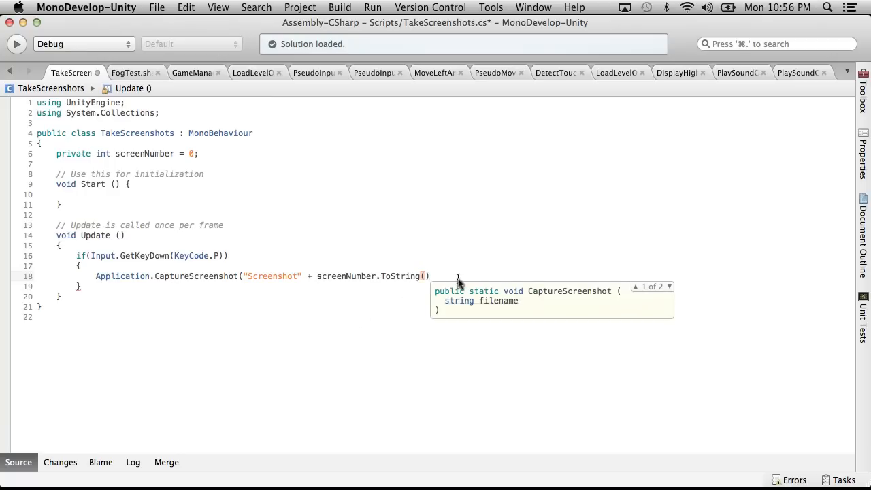
Switch to Chrome and search the web in a new tab for "unity screenshot date time".
{"action": "left_click_drag", "start_coordinate": [458, 276], "coordinate": [306, 279]}
{"action": "key", "text": "ctrl+Right"}
{"action": "key", "text": "ctrl+Right"}
{"action": "key", "text": "ctrl+Left"}
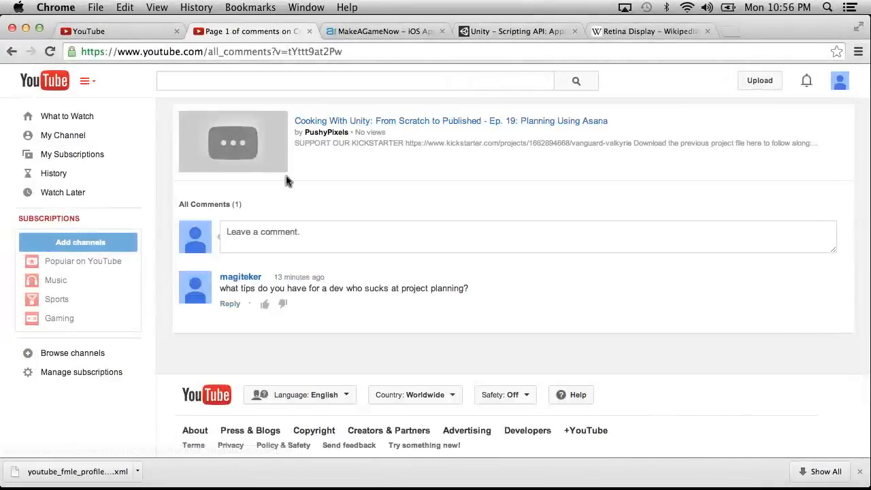
{"action": "key", "text": "super+t"}
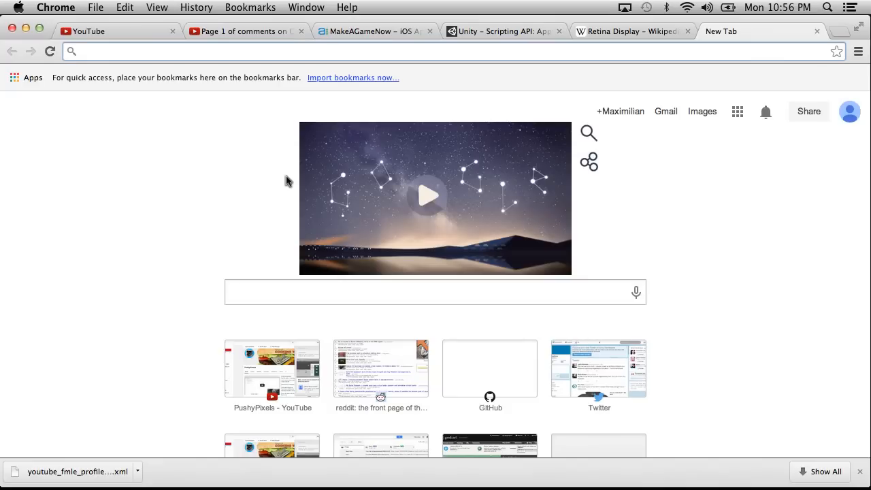
{"action": "type", "text": "uni"}
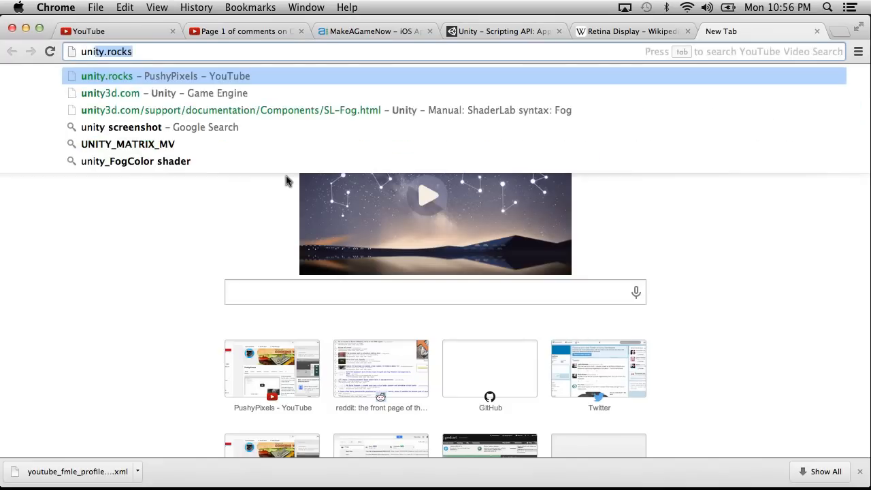
{"action": "type", "text": "ty screenshot date time"}
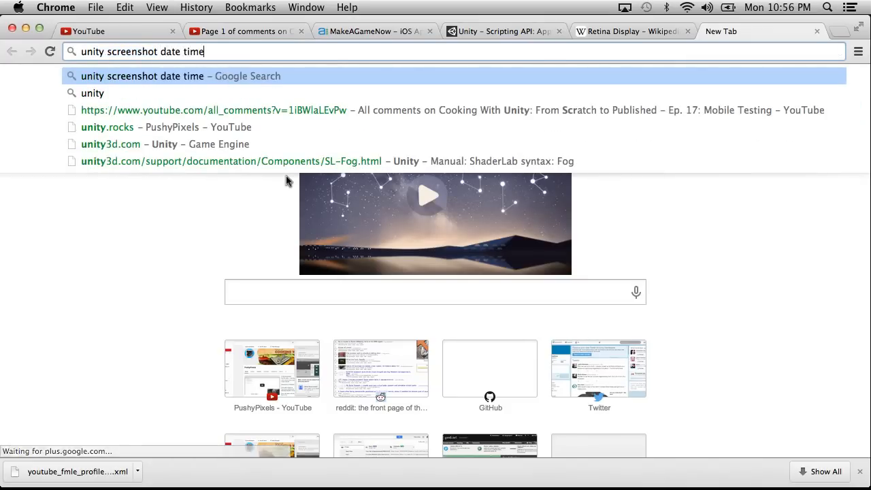
{"action": "key", "text": "Return"}
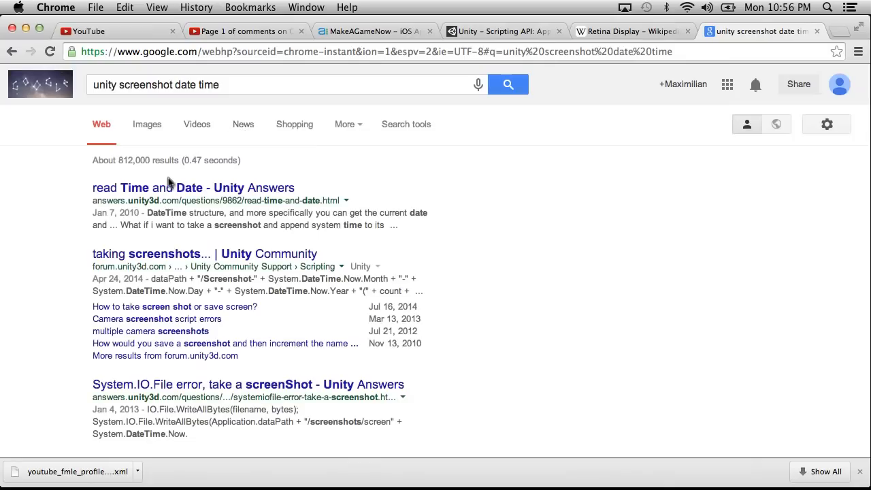
Open the Unity Community thread "taking screenshots..." and examine how its code builds the screenshot file name from System.DateTime.
{"action": "left_click", "coordinate": [160, 259]}
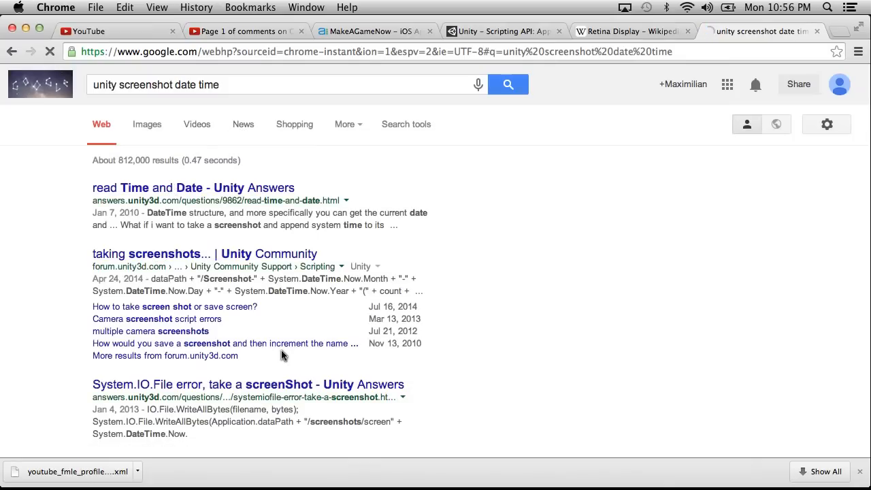
{"action": "scroll", "coordinate": [220, 279], "scroll_direction": "down", "scroll_amount": 5}
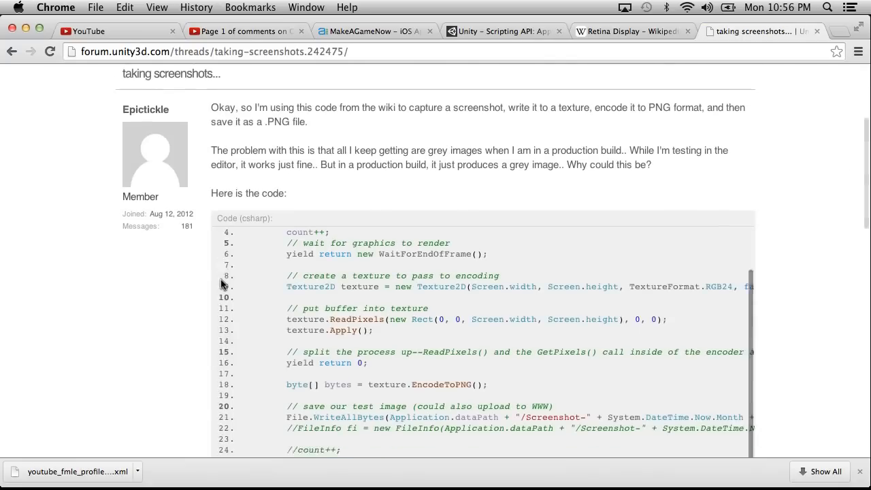
{"action": "scroll", "coordinate": [128, 289], "scroll_direction": "down", "scroll_amount": 3}
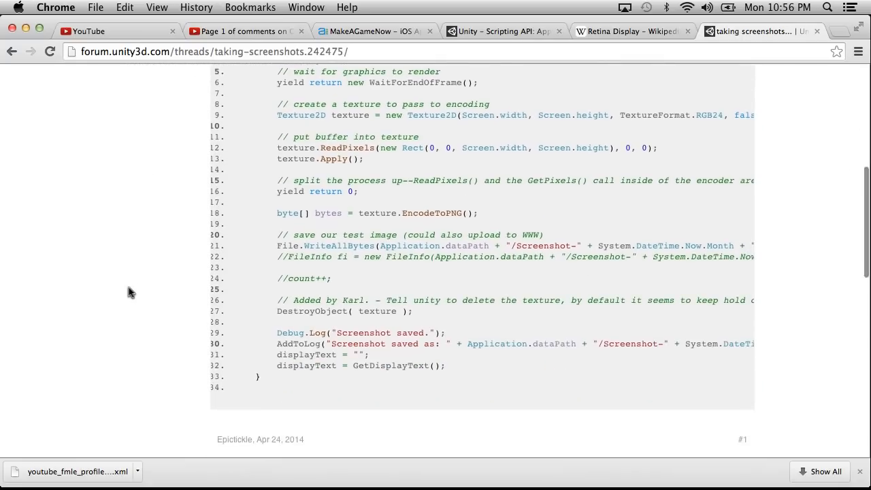
{"action": "scroll", "coordinate": [323, 239], "scroll_direction": "right", "scroll_amount": 4}
{"action": "scroll", "coordinate": [324, 239], "scroll_direction": "right", "scroll_amount": 3}
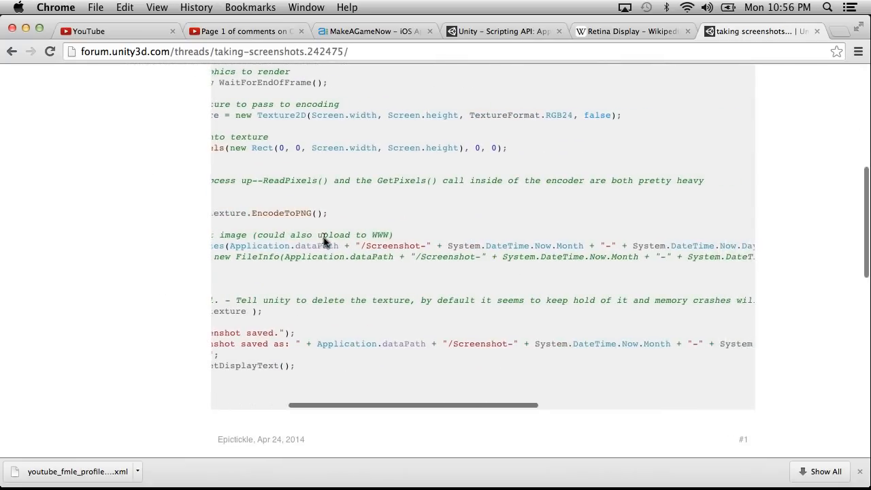
Examine the System.DateTime.Now Month, Day and Year parts of the screenshot file name in the thread's WriteAllBytes line, highlighting that expression.
{"action": "scroll", "coordinate": [324, 241], "scroll_direction": "left", "scroll_amount": 5}
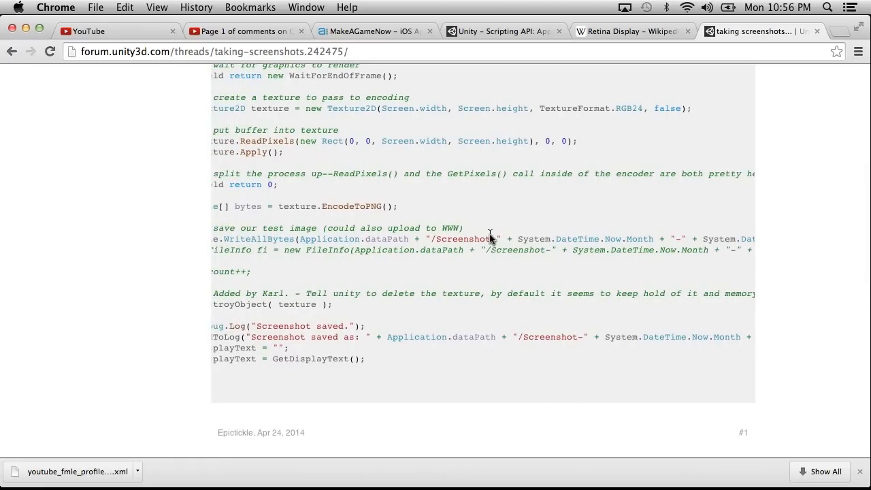
{"action": "scroll", "coordinate": [489, 238], "scroll_direction": "left", "scroll_amount": 3}
{"action": "scroll", "coordinate": [490, 238], "scroll_direction": "up", "scroll_amount": 2}
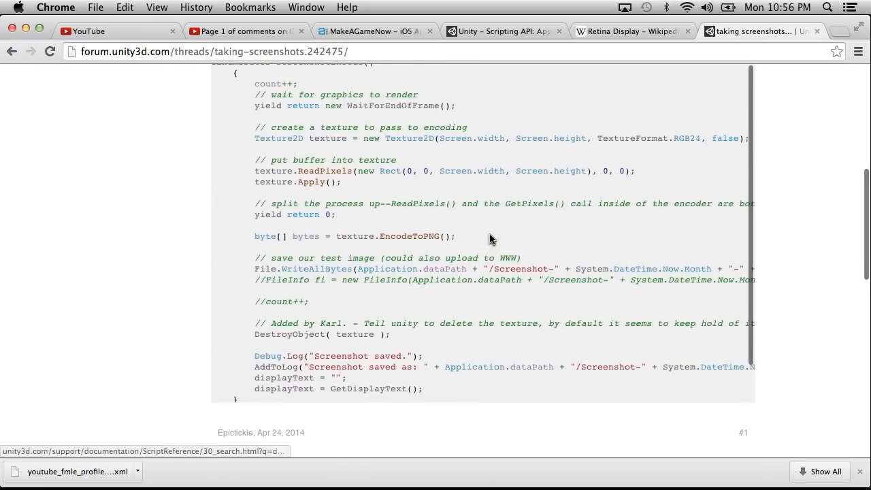
{"action": "scroll", "coordinate": [489, 238], "scroll_direction": "down", "scroll_amount": 2}
{"action": "scroll", "coordinate": [489, 238], "scroll_direction": "right", "scroll_amount": 3}
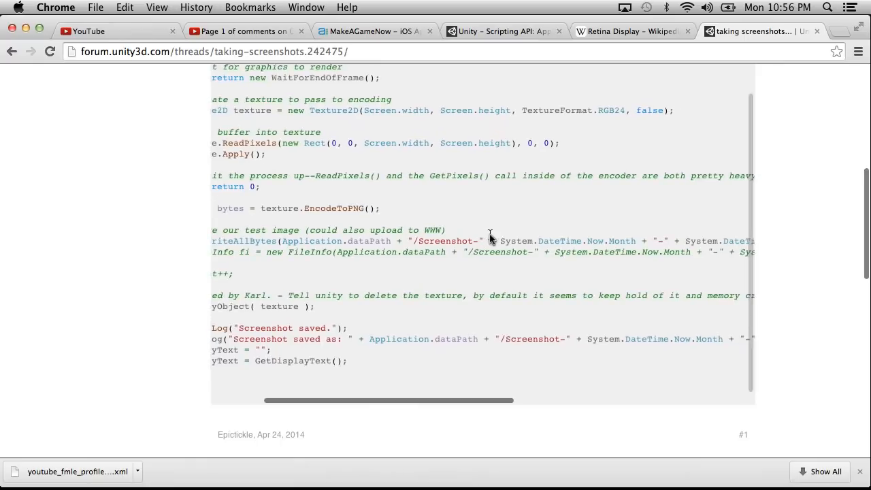
{"action": "scroll", "coordinate": [489, 238], "scroll_direction": "right", "scroll_amount": 3}
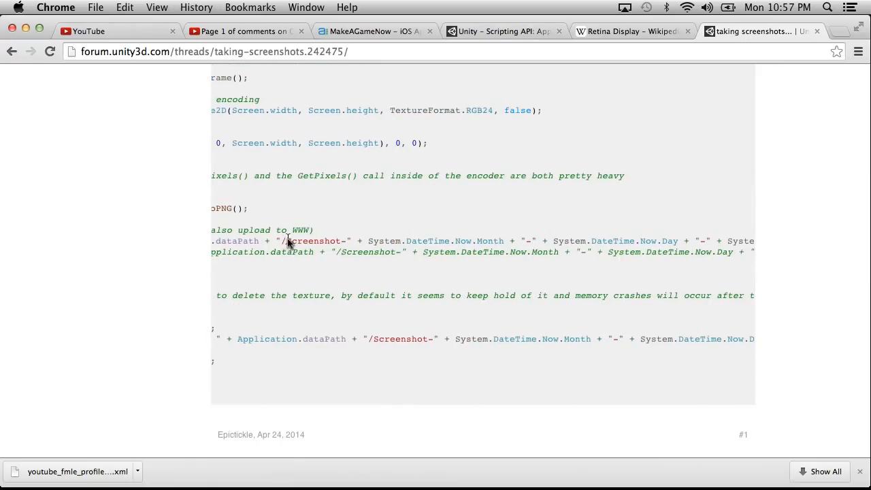
{"action": "left_click_drag", "start_coordinate": [355, 239], "coordinate": [497, 239]}
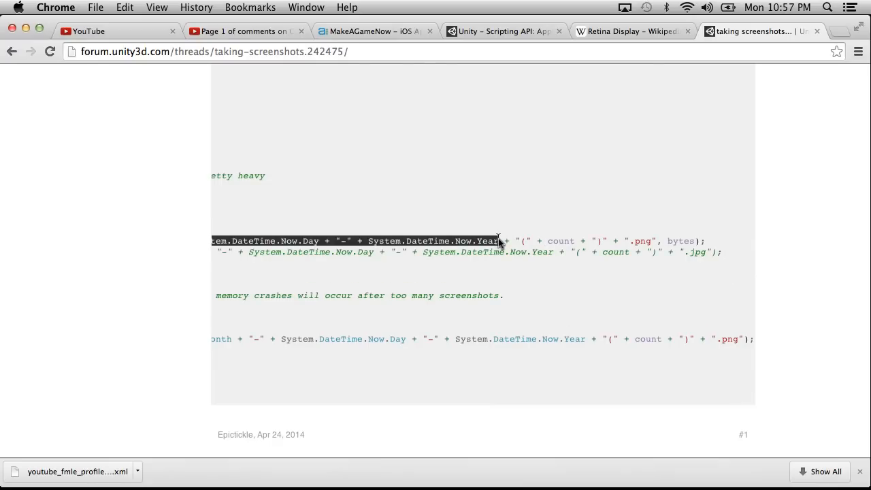
{"action": "key", "text": "ctrl+Left"}
{"action": "key", "text": "ctrl+Right"}
{"action": "scroll", "coordinate": [467, 132], "scroll_direction": "left", "scroll_amount": 3}
{"action": "scroll", "coordinate": [466, 136], "scroll_direction": "left", "scroll_amount": 2}
{"action": "scroll", "coordinate": [467, 136], "scroll_direction": "left", "scroll_amount": 2}
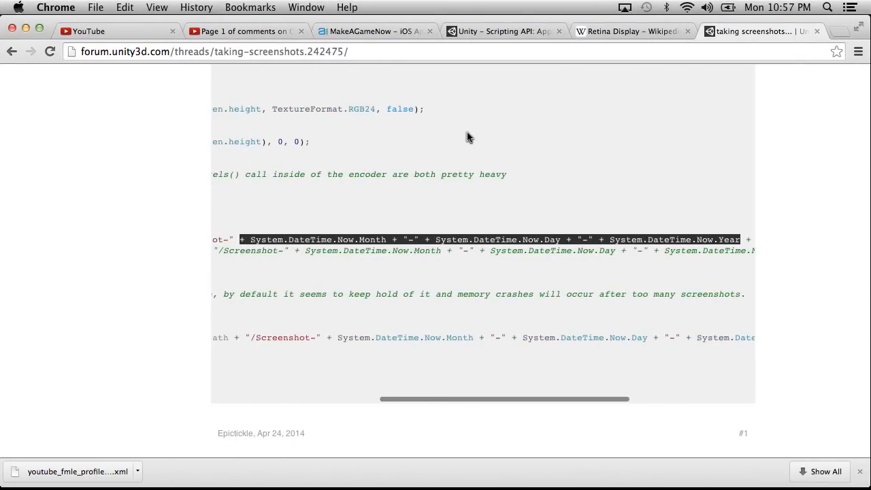
{"action": "scroll", "coordinate": [467, 136], "scroll_direction": "left", "scroll_amount": 3}
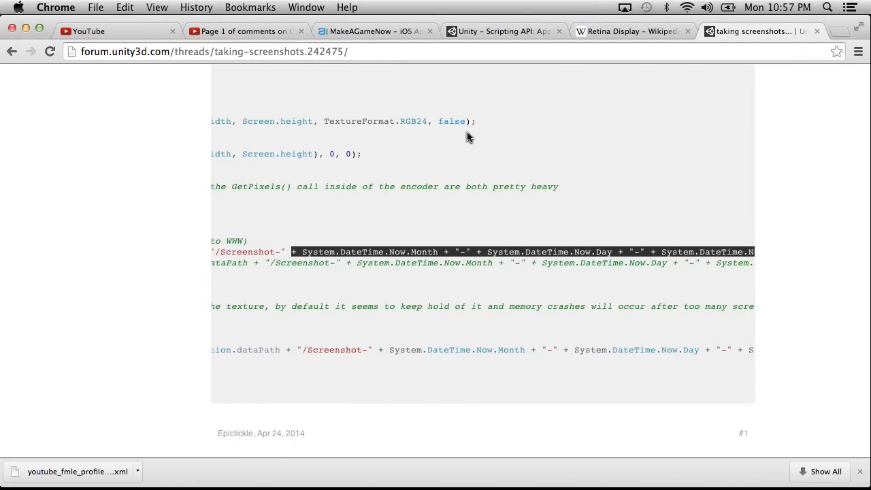
{"action": "key", "text": "ctrl+Left"}
{"action": "left_click", "coordinate": [181, 113]}
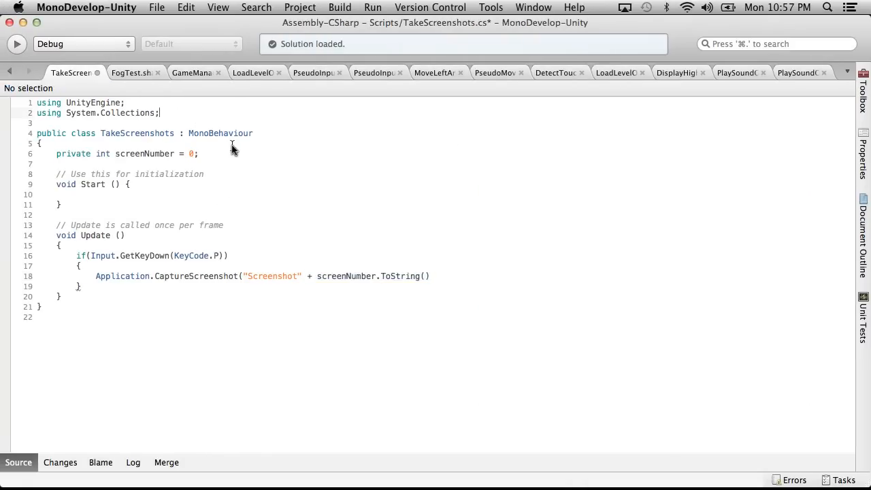
{"action": "key", "text": "Return"}
{"action": "key", "text": "BackSpace"}
Switch to Chrome, search the web for "system.datetime" and look through the MSDN DateTime Structure page.
{"action": "key", "text": "ctrl+Right"}
{"action": "left_click", "coordinate": [249, 52]}
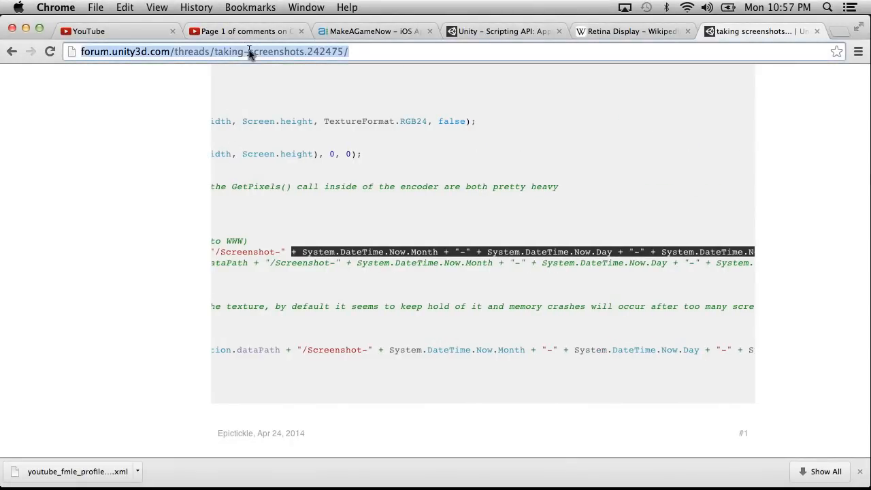
{"action": "type", "text": "system.datetime"}
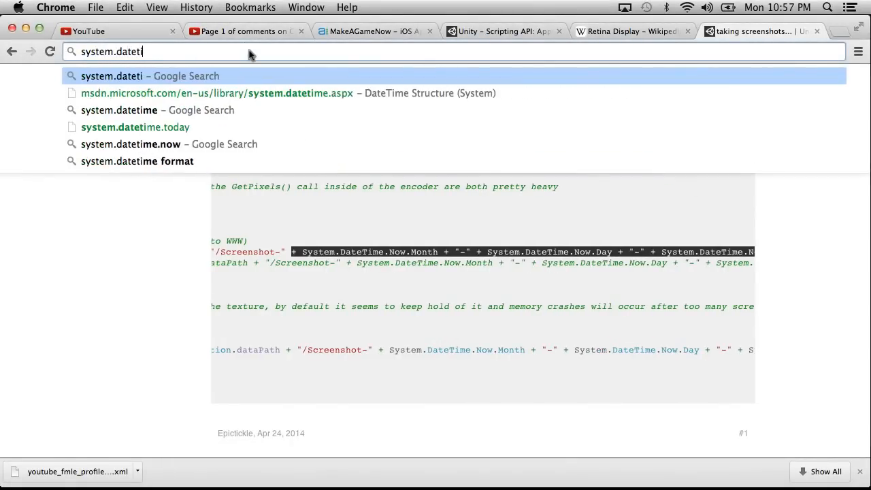
{"action": "key", "text": "Return"}
{"action": "left_click", "coordinate": [129, 188]}
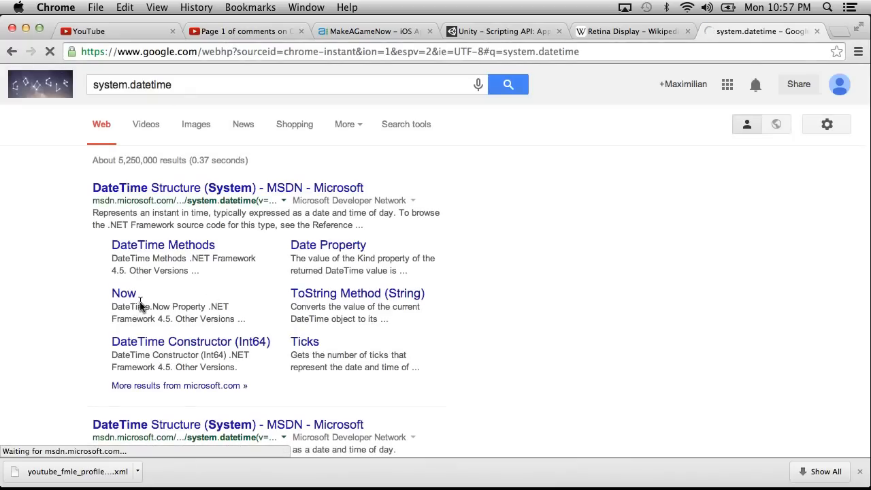
{"action": "scroll", "coordinate": [140, 307], "scroll_direction": "down", "scroll_amount": 10}
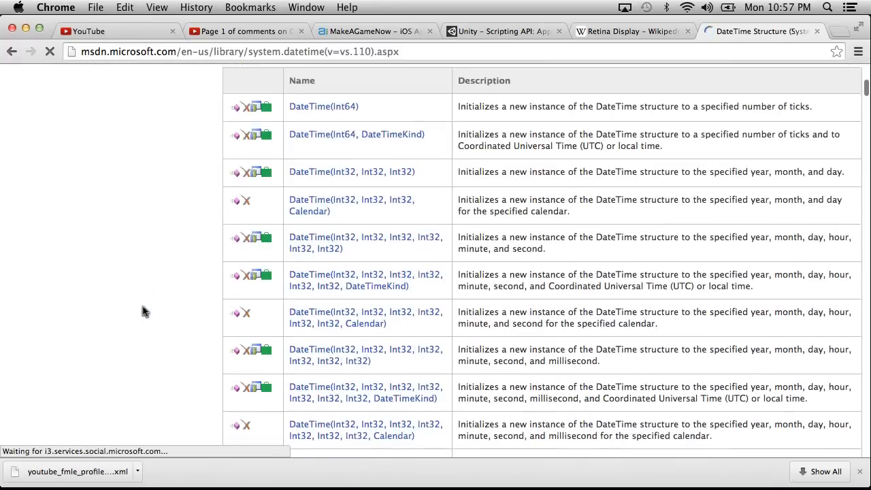
{"action": "scroll", "coordinate": [142, 311], "scroll_direction": "down", "scroll_amount": 3}
Back in MonoDevelop, replace screenNumber.ToString() in the CaptureScreenshot call with System.DateTime.Now followed by a dot.
{"action": "key", "text": "super+Tab"}
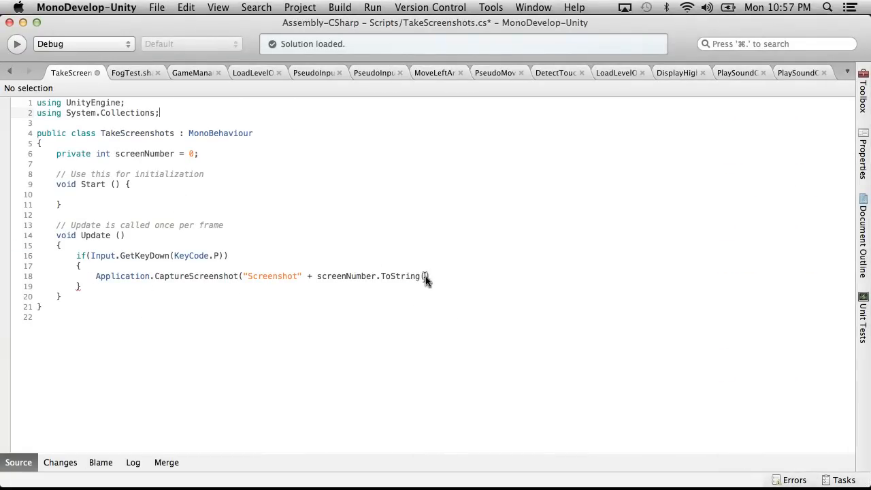
{"action": "left_click_drag", "start_coordinate": [429, 276], "coordinate": [320, 275]}
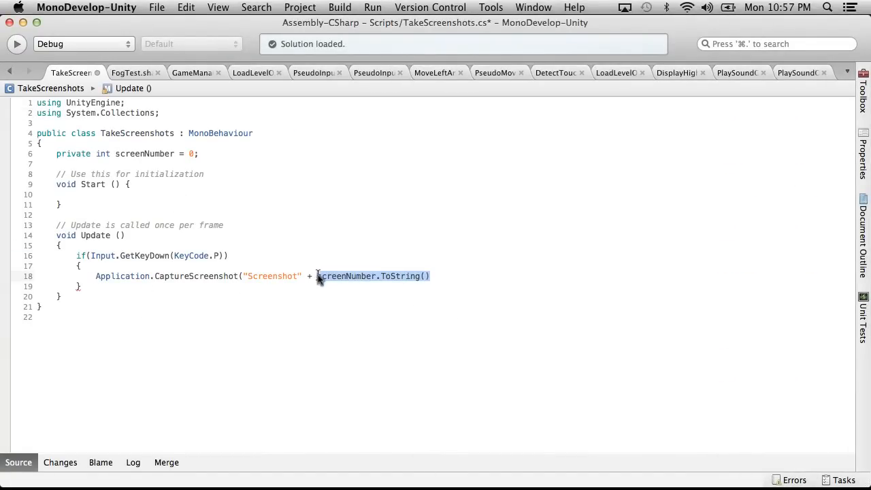
{"action": "type", "text": "System.DateTime"}
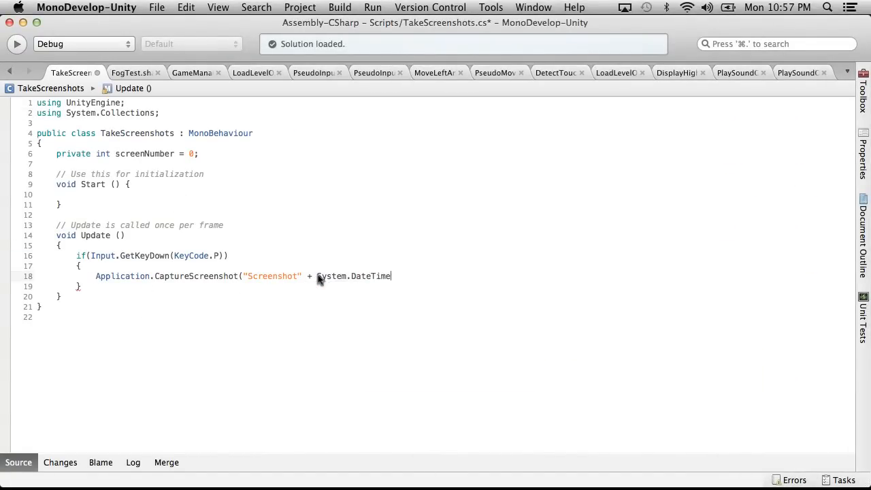
{"action": "type", "text": ".no"}
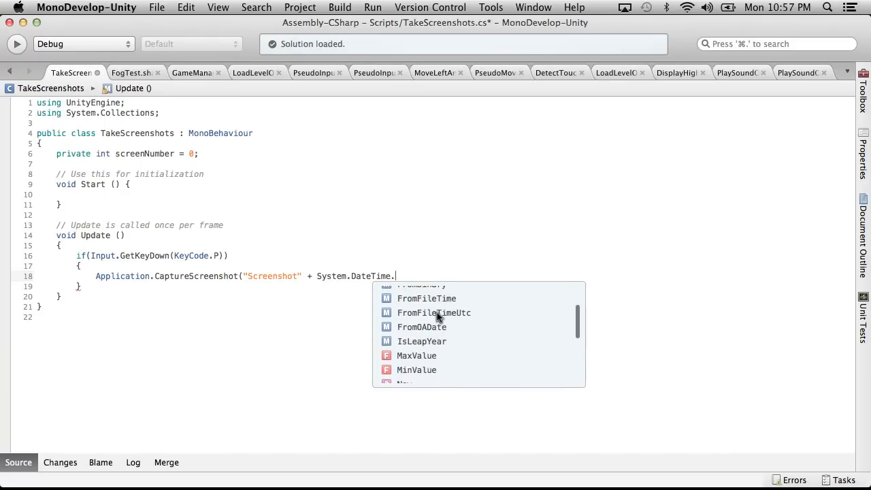
{"action": "key", "text": "Return"}
{"action": "type", "text": "."}
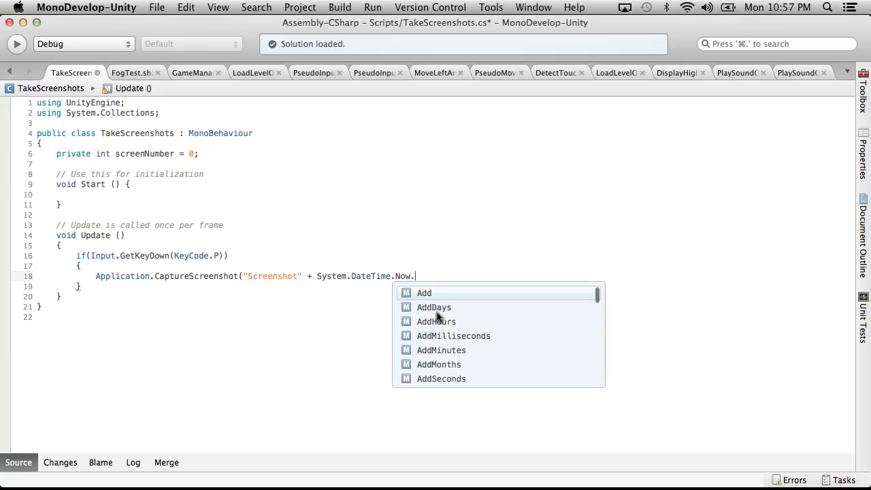
Look through the suggested members of System.DateTime.Now for a suitable date and time value.
{"action": "scroll", "coordinate": [471, 312], "scroll_direction": "down", "scroll_amount": 5}
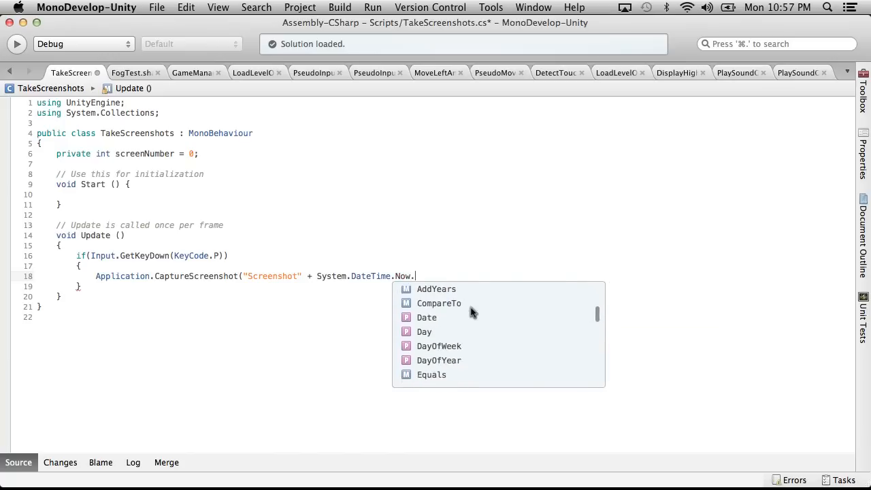
{"action": "scroll", "coordinate": [471, 311], "scroll_direction": "down", "scroll_amount": 5}
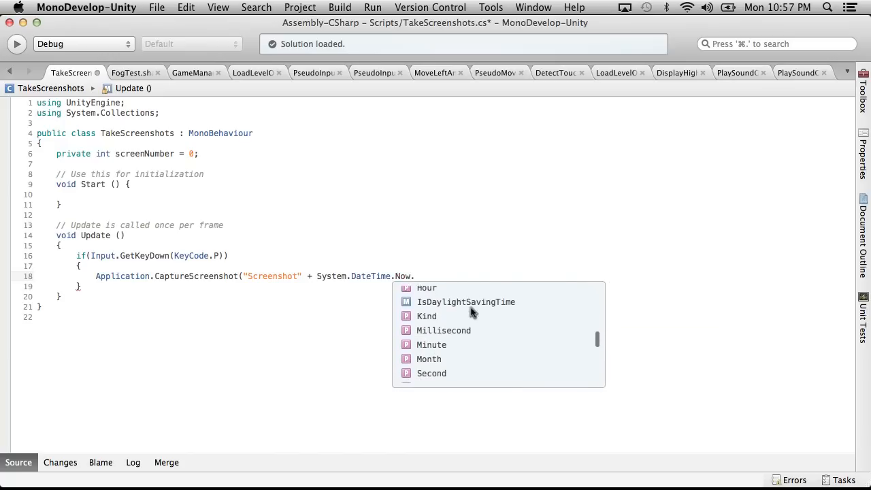
{"action": "scroll", "coordinate": [471, 311], "scroll_direction": "down", "scroll_amount": 2}
{"action": "scroll", "coordinate": [472, 312], "scroll_direction": "up", "scroll_amount": 4}
{"action": "scroll", "coordinate": [471, 311], "scroll_direction": "up", "scroll_amount": 2}
{"action": "scroll", "coordinate": [471, 312], "scroll_direction": "down", "scroll_amount": 4}
{"action": "scroll", "coordinate": [472, 312], "scroll_direction": "up", "scroll_amount": 4}
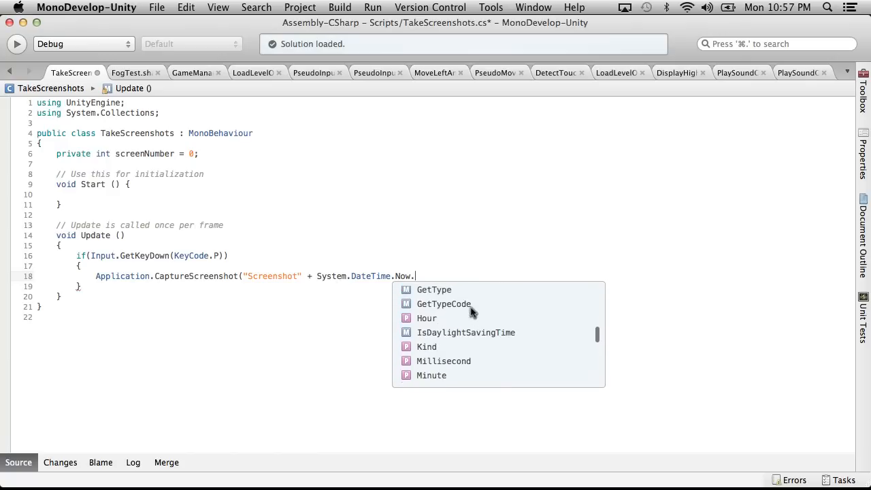
{"action": "scroll", "coordinate": [471, 311], "scroll_direction": "down", "scroll_amount": 3}
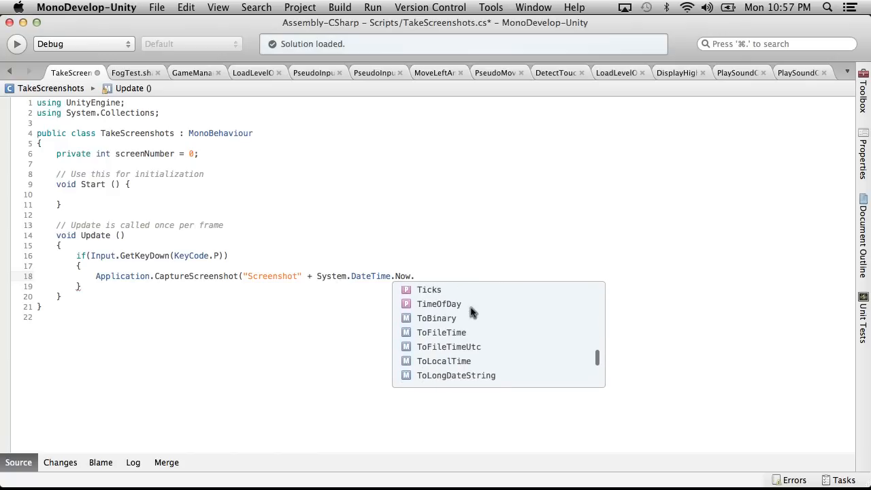
{"action": "scroll", "coordinate": [472, 311], "scroll_direction": "down", "scroll_amount": 3}
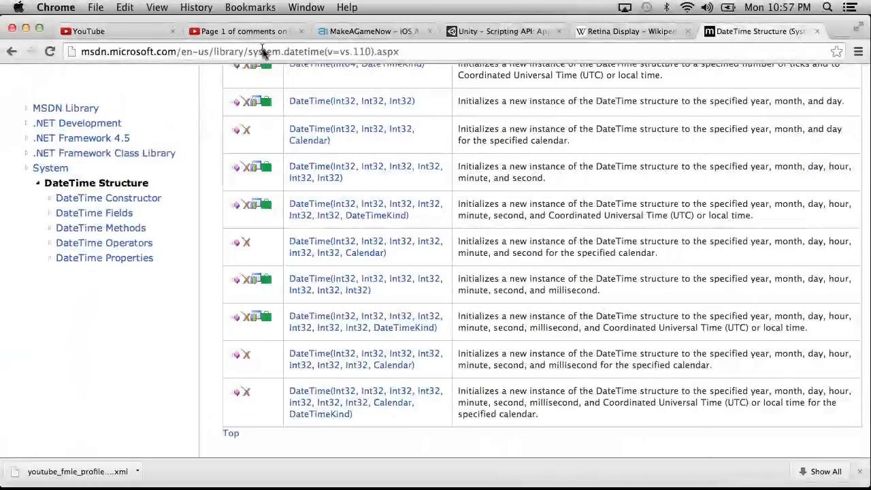
In Chrome, search for "datetime formatting" and open the MSDN page on custom date and time format strings at its C# examples.
{"action": "left_click", "coordinate": [262, 51]}
{"action": "type", "text": "dat"}
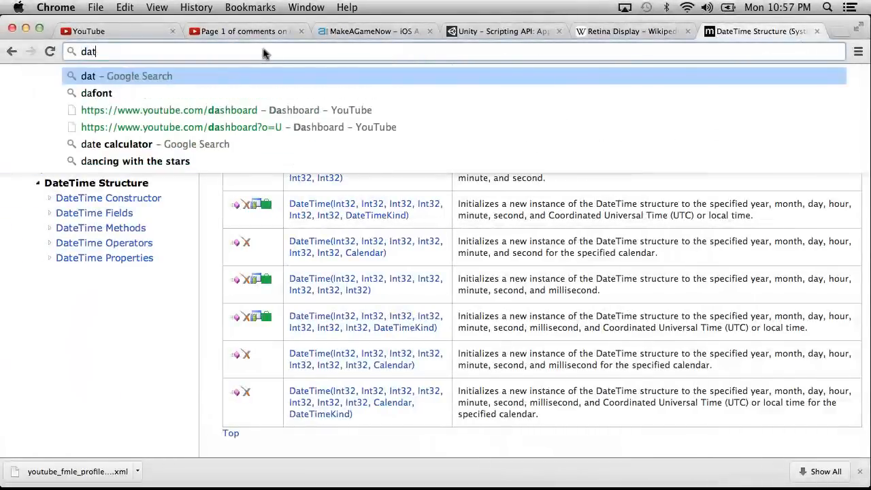
{"action": "type", "text": "etime formatting"}
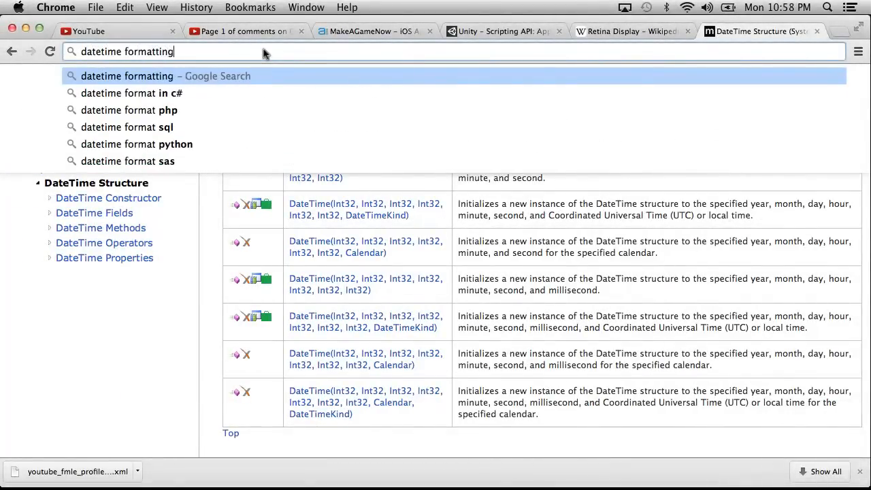
{"action": "key", "text": "Return"}
{"action": "left_click", "coordinate": [185, 192]}
{"action": "scroll", "coordinate": [180, 218], "scroll_direction": "down", "scroll_amount": 5}
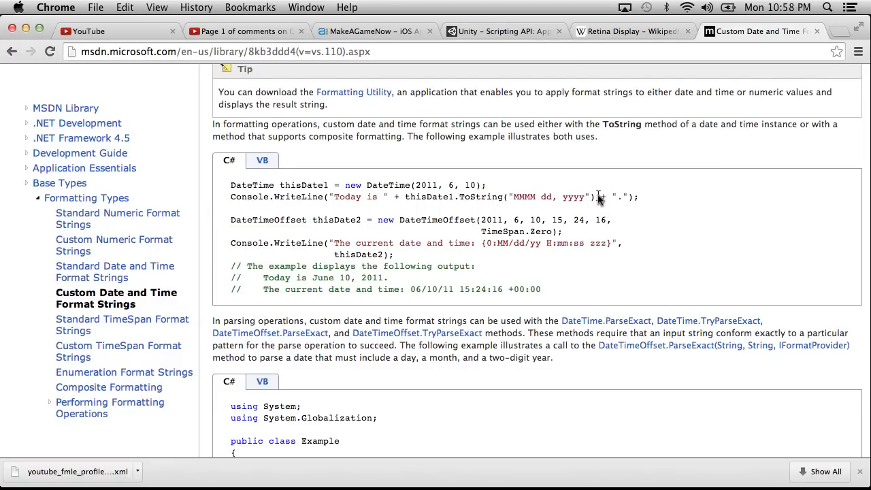
Return to MonoDevelop and complete the file name expression as System.DateTime.Now.ToString(), ending the line with a semicolon.
{"action": "key", "text": "super+Tab"}
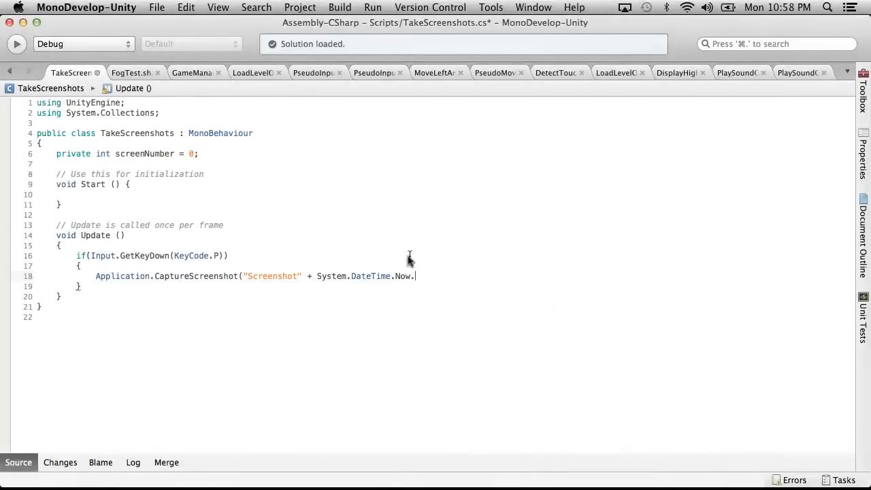
{"action": "type", "text": ".ToString();"}
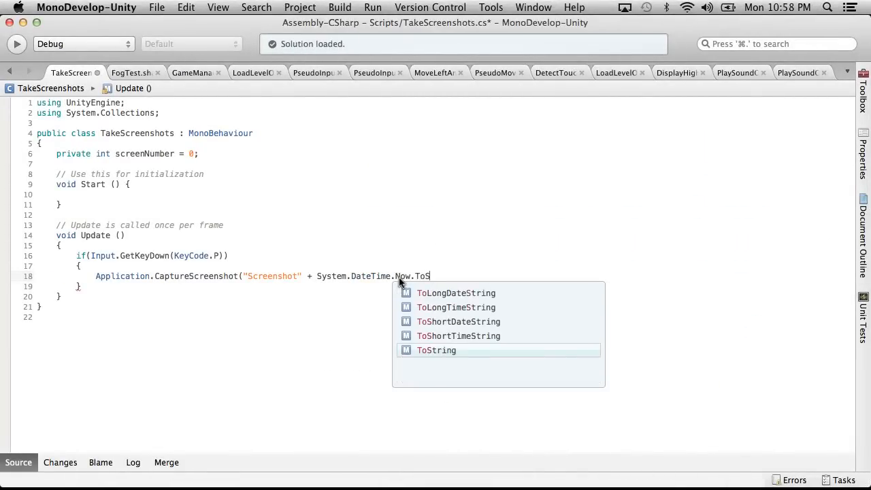
{"action": "key", "text": "Return"}
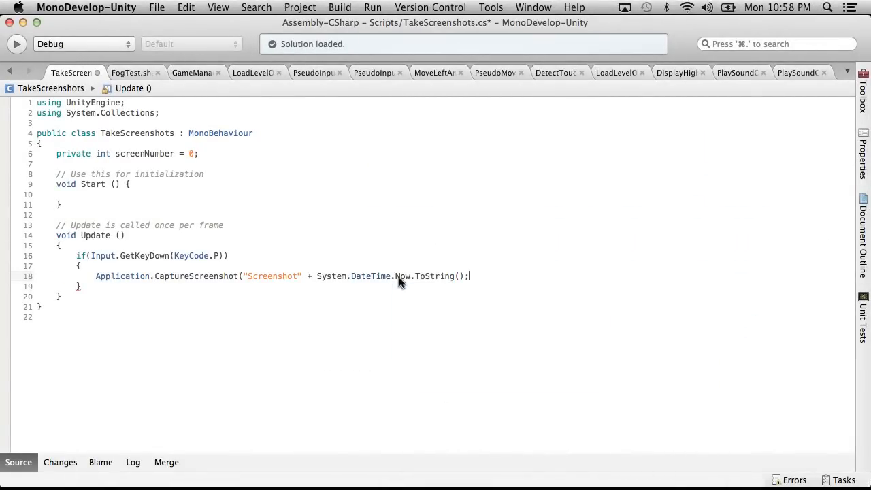
Switch back to Chrome and examine the table of custom format specifiers for days, months, minutes and seconds.
{"action": "key", "text": "super+Tab"}
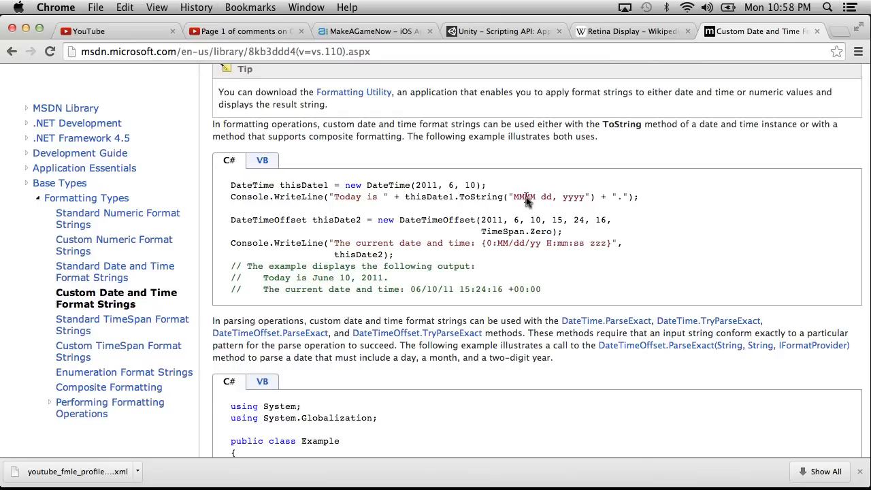
{"action": "scroll", "coordinate": [524, 207], "scroll_direction": "down", "scroll_amount": 10}
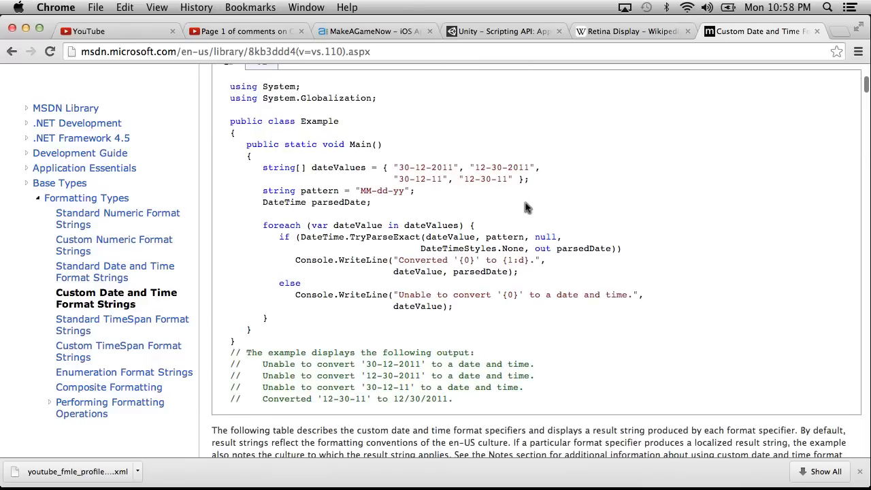
{"action": "scroll", "coordinate": [524, 208], "scroll_direction": "down", "scroll_amount": 10}
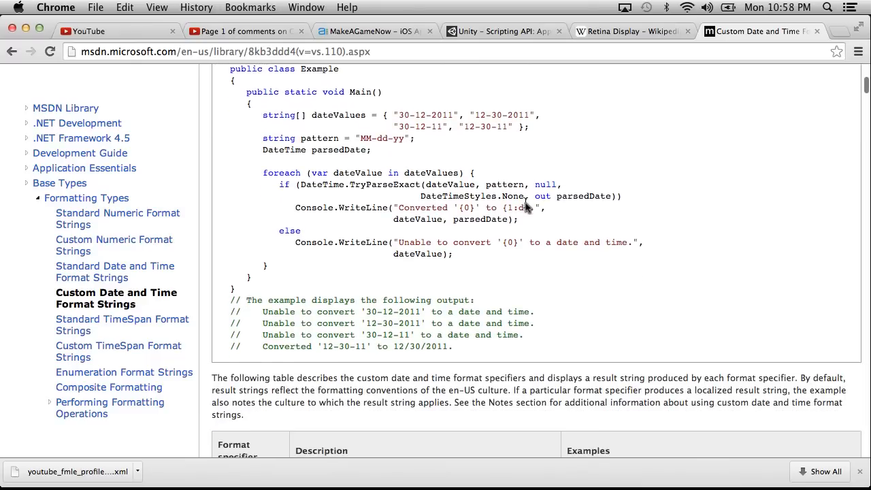
{"action": "scroll", "coordinate": [525, 207], "scroll_direction": "down", "scroll_amount": 10}
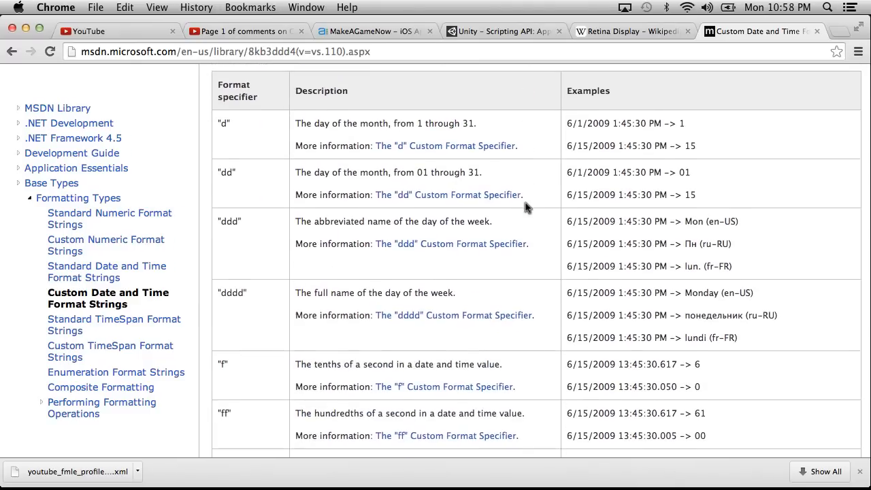
{"action": "scroll", "coordinate": [524, 207], "scroll_direction": "down", "scroll_amount": 15}
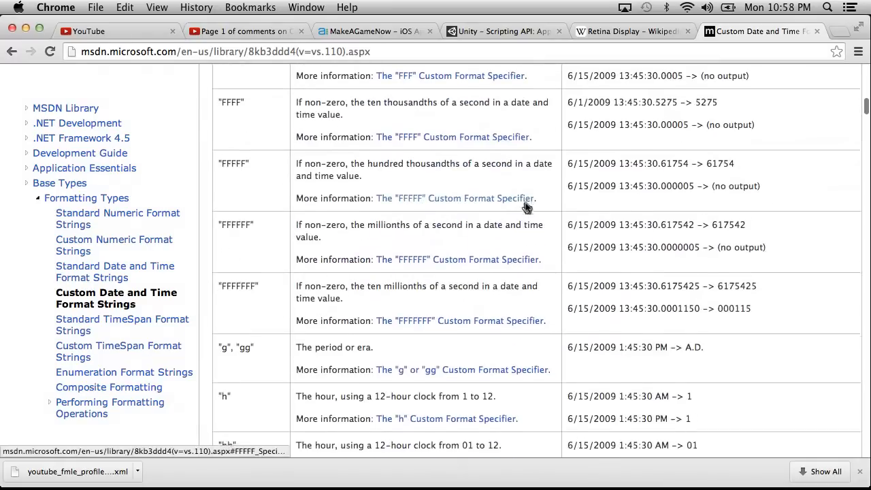
{"action": "scroll", "coordinate": [524, 207], "scroll_direction": "down", "scroll_amount": 5}
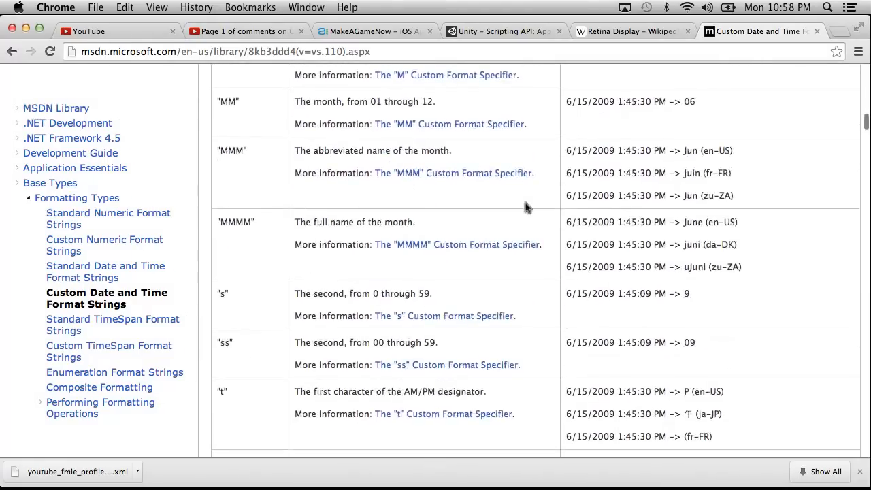
{"action": "scroll", "coordinate": [525, 208], "scroll_direction": "up", "scroll_amount": 3}
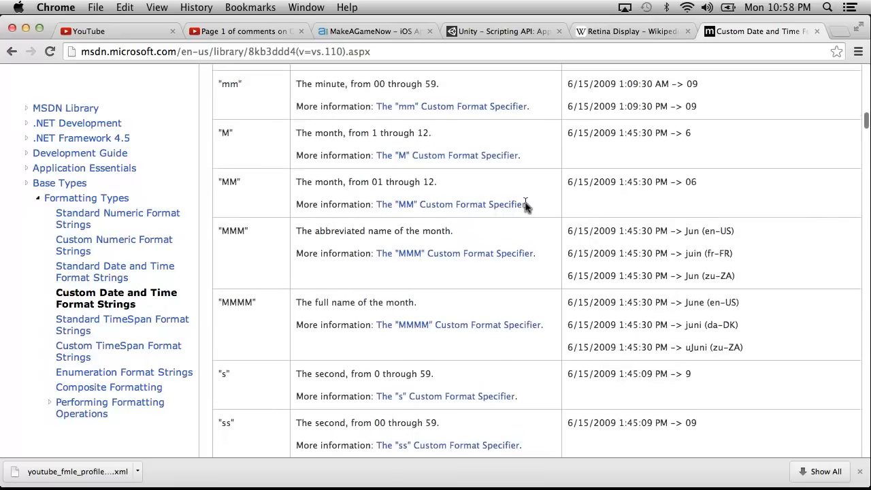
Look up the meaning of the "zzz" specifier from the C# example by searching the MSDN page, and return to the example.
{"action": "scroll", "coordinate": [524, 207], "scroll_direction": "up", "scroll_amount": 20}
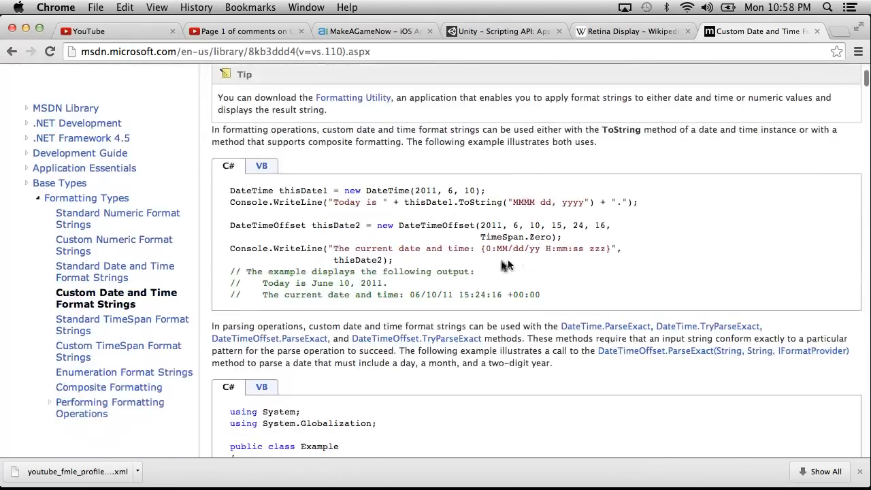
{"action": "left_click_drag", "start_coordinate": [497, 248], "coordinate": [608, 253]}
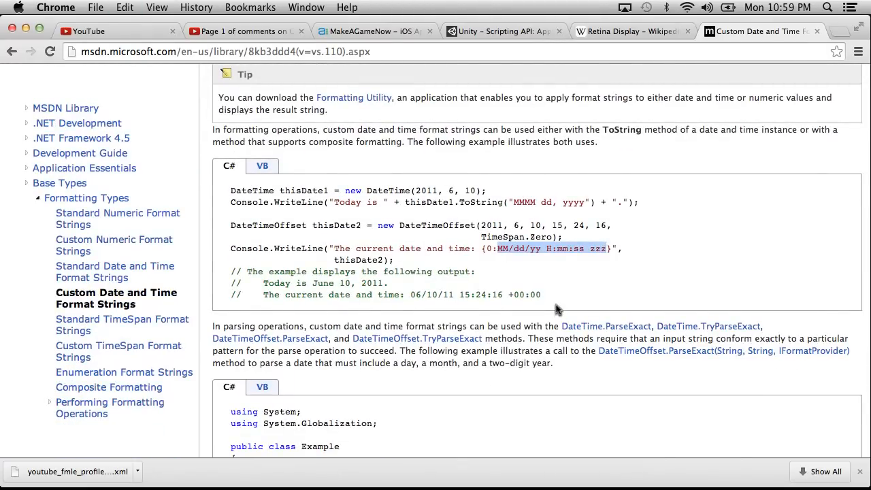
{"action": "scroll", "coordinate": [555, 310], "scroll_direction": "down", "scroll_amount": 15}
{"action": "key", "text": "super+f"}
{"action": "type", "text": "zzz"}
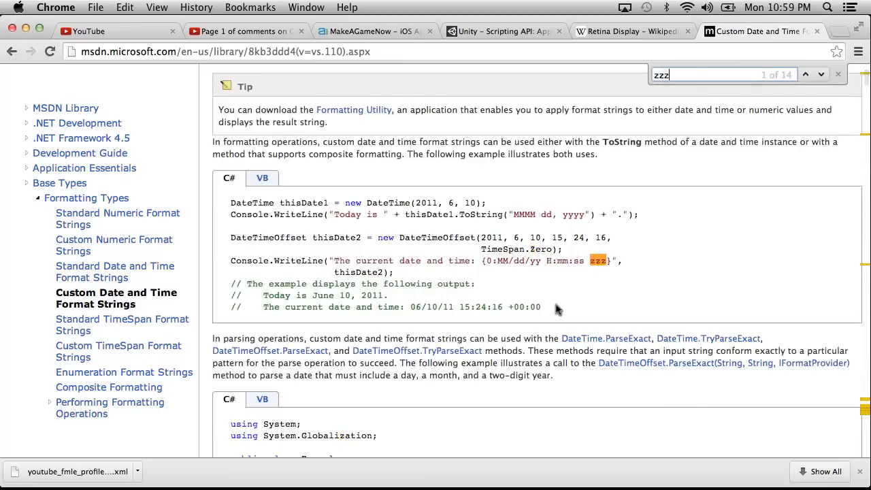
{"action": "key", "text": "Return"}
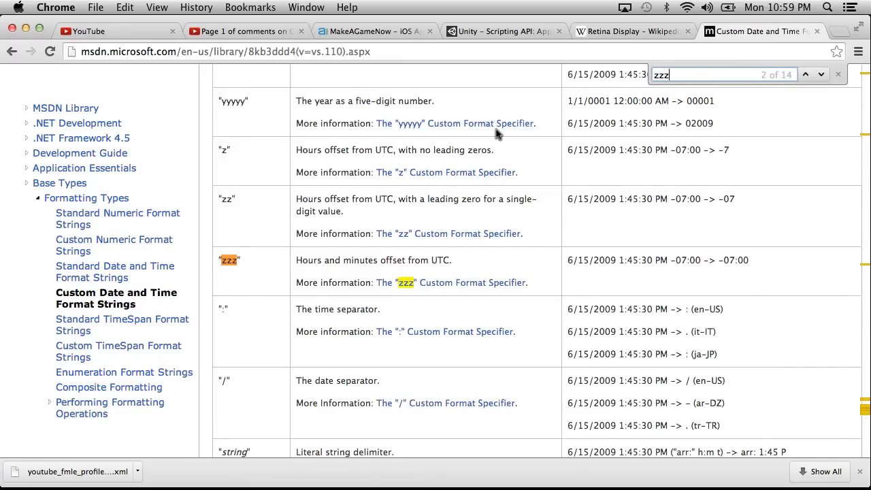
{"action": "scroll", "coordinate": [497, 134], "scroll_direction": "up", "scroll_amount": 20}
{"action": "scroll", "coordinate": [497, 134], "scroll_direction": "down", "scroll_amount": 3}
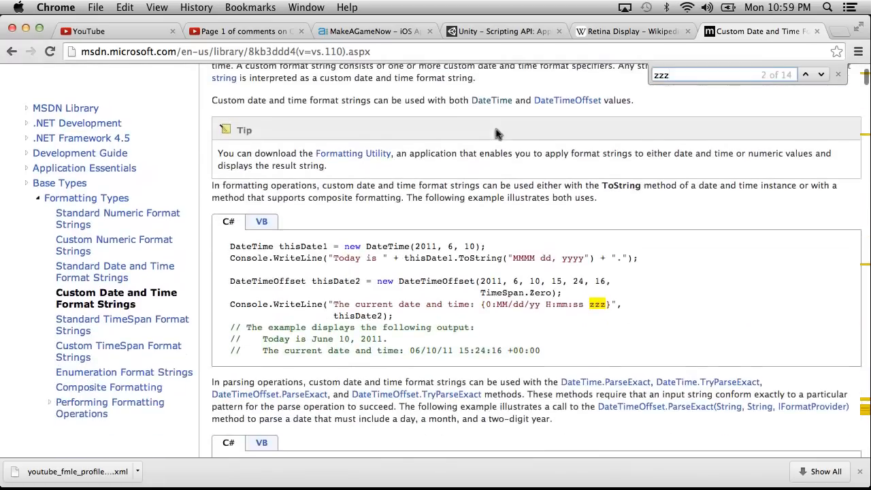
Copy the format string MM/dd/yy H:mm:ss from the C# example and paste it in quotes as the ToString argument in MonoDevelop.
{"action": "left_click_drag", "start_coordinate": [582, 304], "coordinate": [497, 308]}
{"action": "key", "text": "super+c"}
{"action": "key", "text": "super+Tab"}
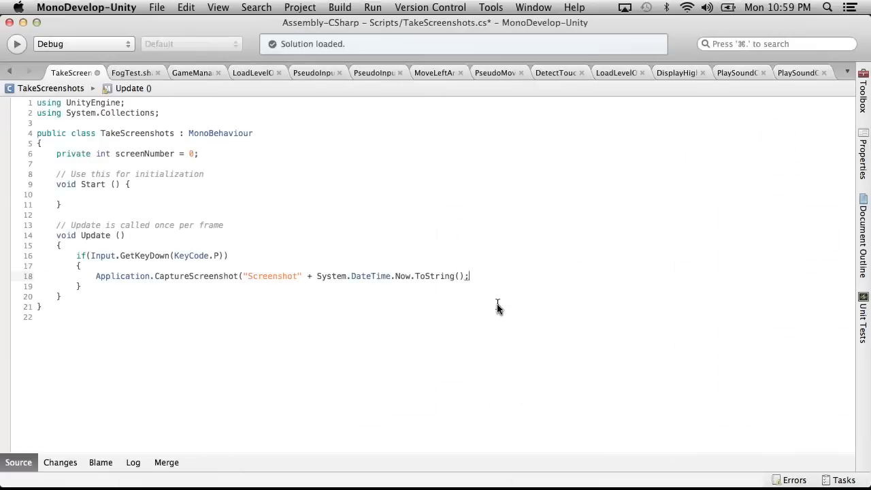
{"action": "left_click", "coordinate": [459, 276]}
{"action": "type", "text": "\""}
{"action": "key", "text": "super+v"}
{"action": "type", "text": "\""}
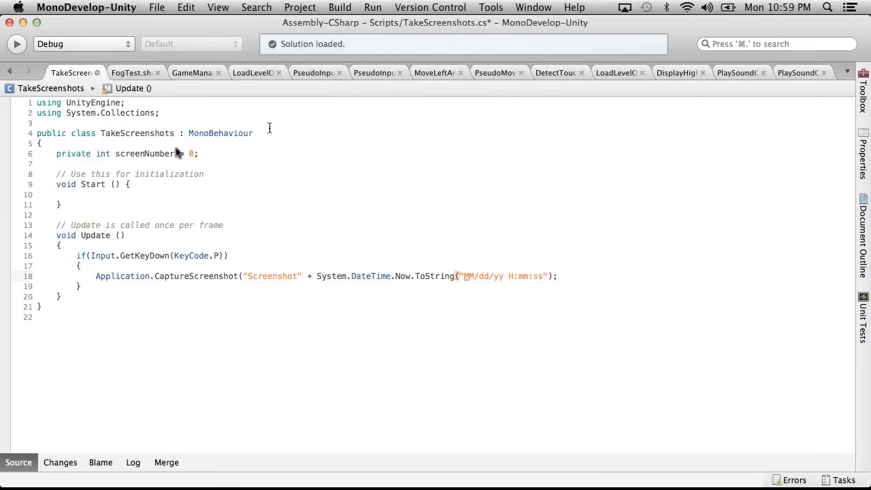
Add 3 as the superSize argument of the CaptureScreenshot call and save the TakeScreenshots script.
{"action": "left_click", "coordinate": [572, 280]}
{"action": "left_click", "coordinate": [548, 276]}
{"action": "type", "text": ",3"}
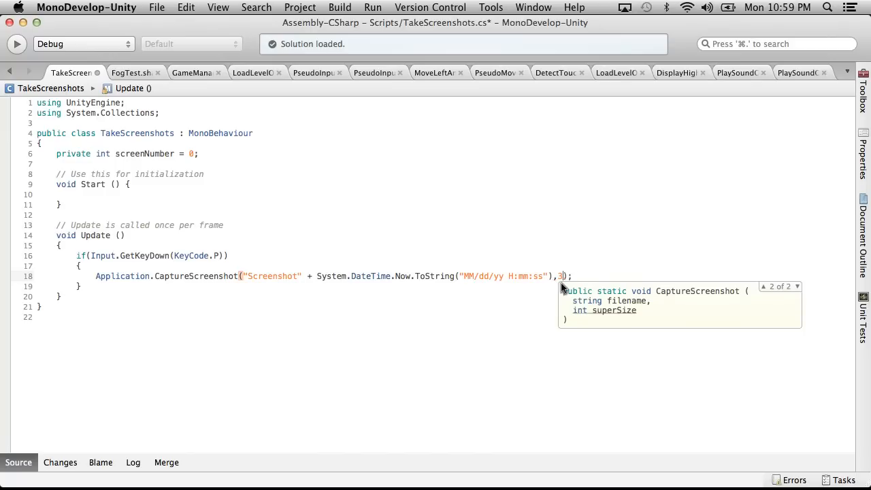
{"action": "left_click", "coordinate": [560, 255]}
{"action": "left_click", "coordinate": [218, 7]}
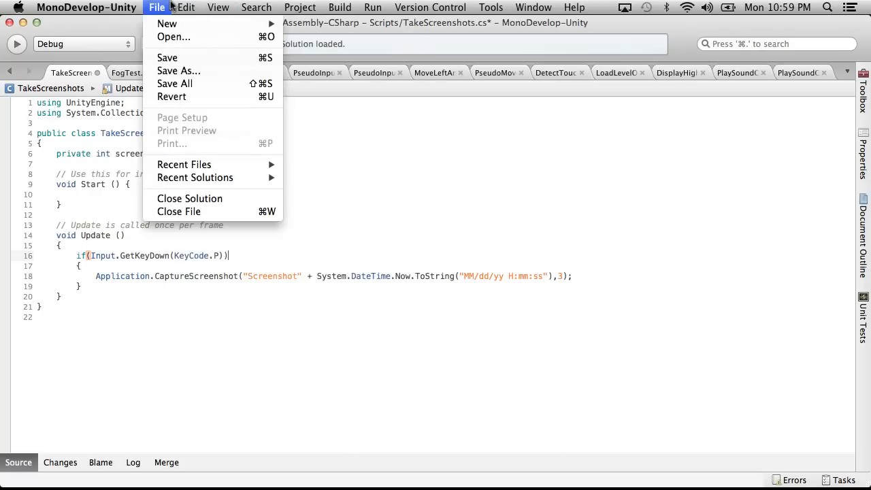
{"action": "left_click", "coordinate": [173, 58]}
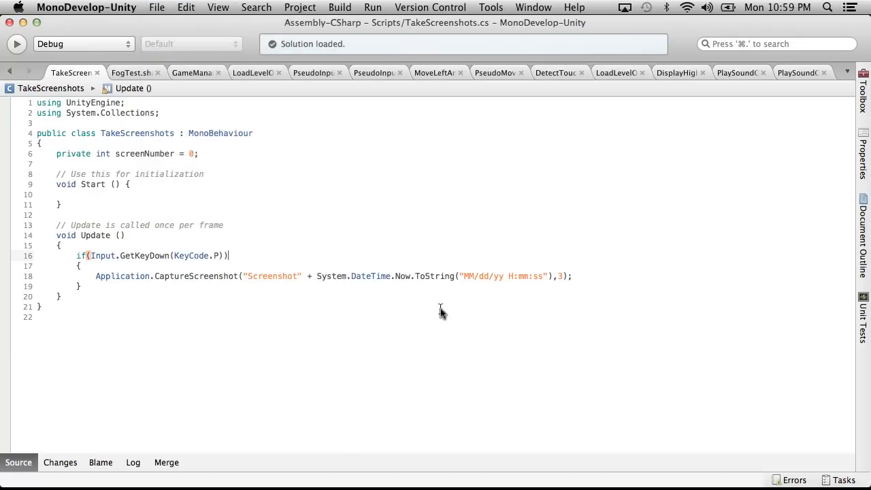
Switch to Unity, run the game briefly and stop it, and collapse the Scripts folder.
{"action": "key", "text": "super+Tab"}
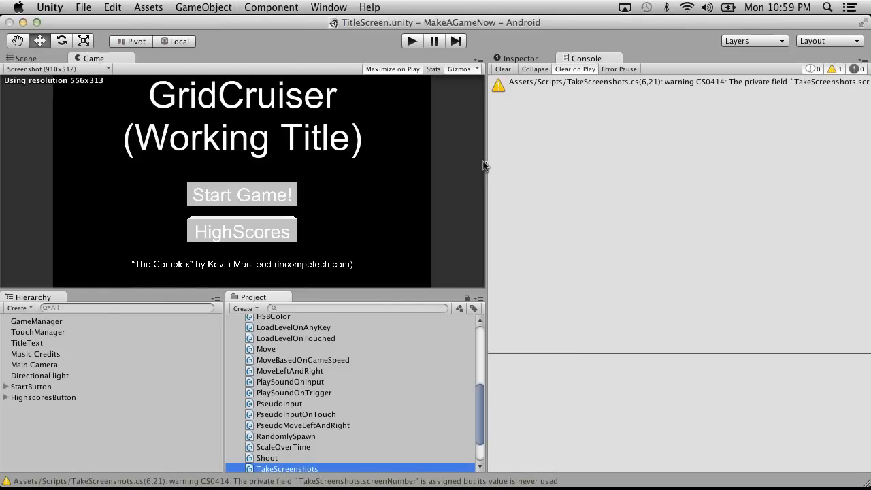
{"action": "left_click", "coordinate": [410, 42]}
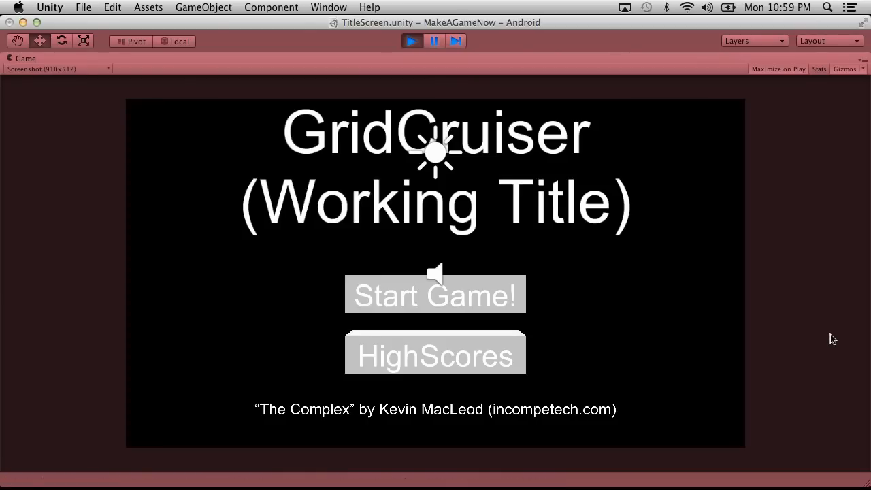
{"action": "left_click", "coordinate": [410, 42]}
{"action": "scroll", "coordinate": [272, 394], "scroll_direction": "up", "scroll_amount": 5}
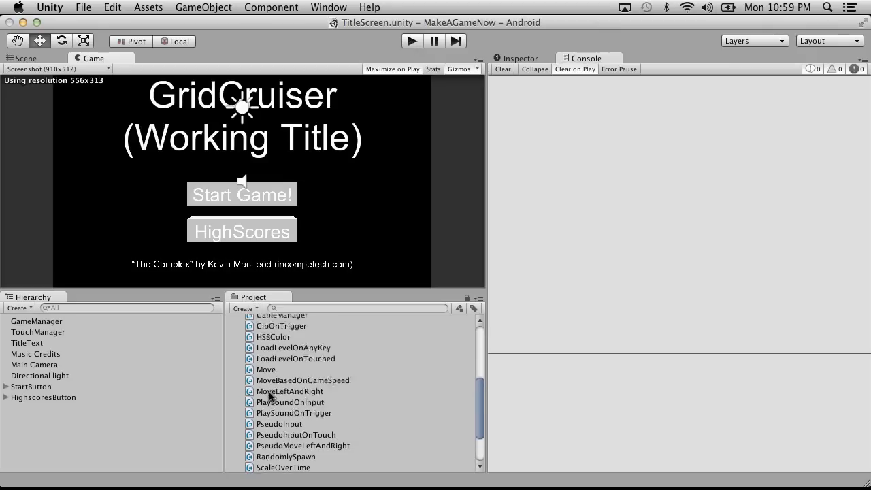
{"action": "left_click", "coordinate": [232, 368]}
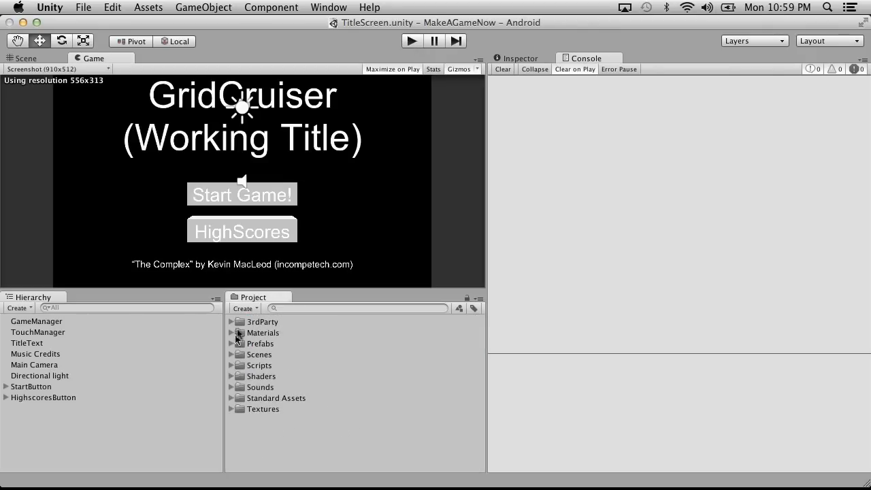
Minimize Unity and open the MakeAGameNow project folder from the home folder in Finder, positioning its window nearer the desktop's centre.
{"action": "left_click", "coordinate": [23, 22]}
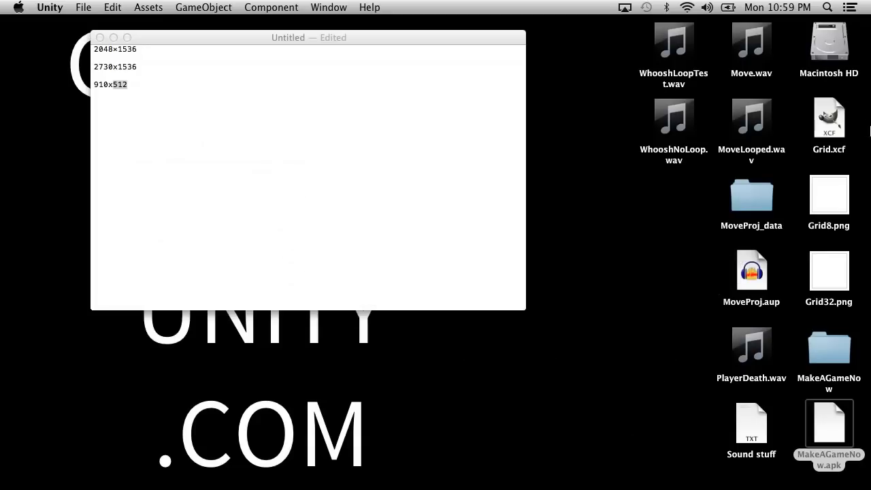
{"action": "double_click", "coordinate": [821, 56]}
{"action": "left_click", "coordinate": [392, 230]}
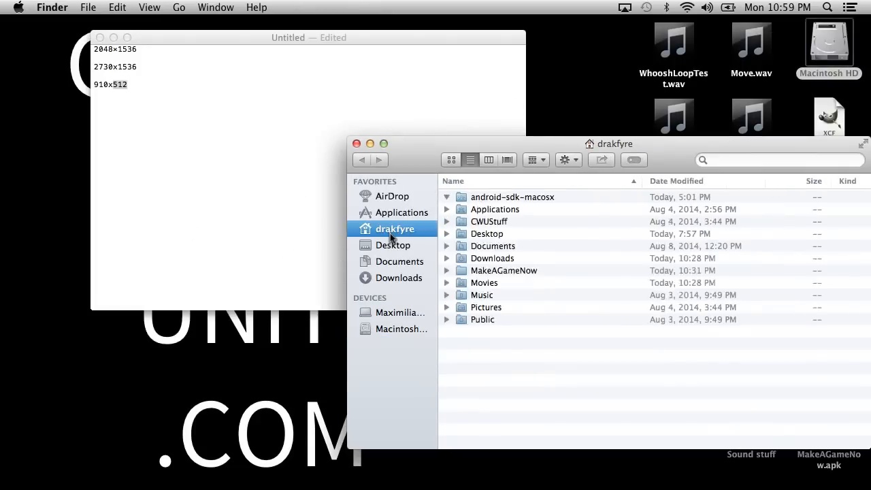
{"action": "left_click", "coordinate": [447, 197]}
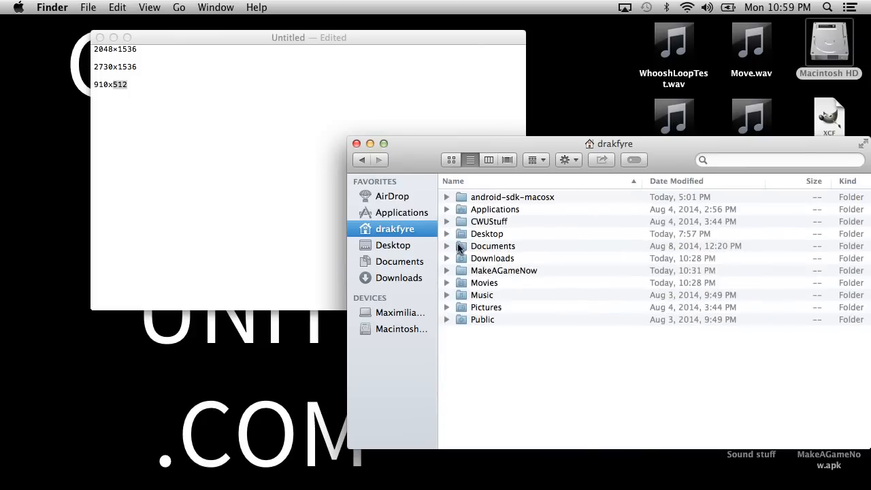
{"action": "double_click", "coordinate": [469, 271]}
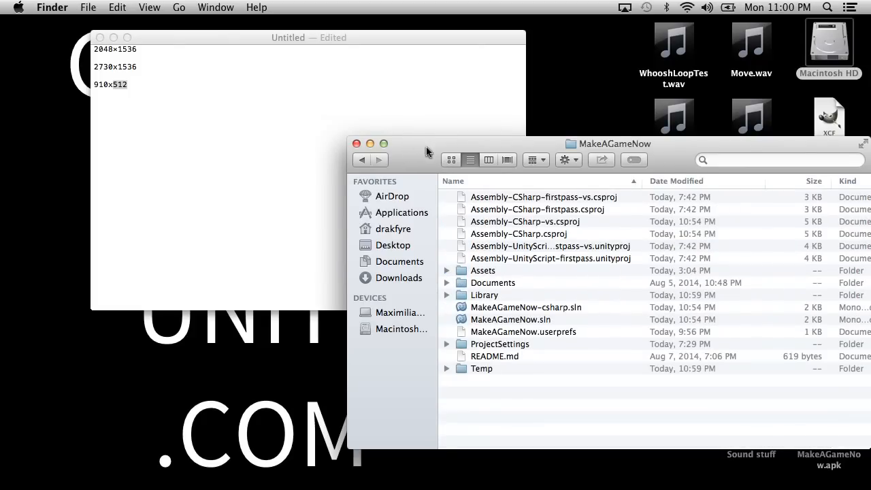
{"action": "left_click_drag", "start_coordinate": [425, 145], "coordinate": [267, 133]}
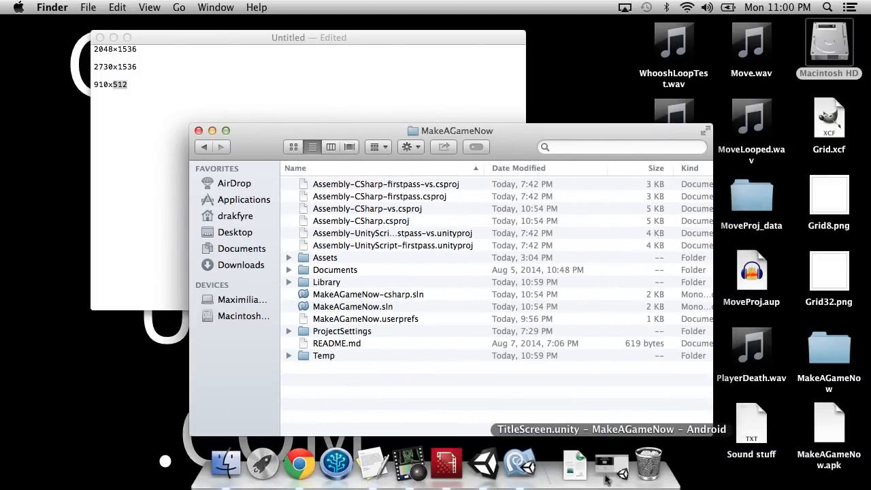
Restore Unity, expand the Scripts folder and attach the TakeScreenshots script to the GameManager object.
{"action": "left_click", "coordinate": [593, 481]}
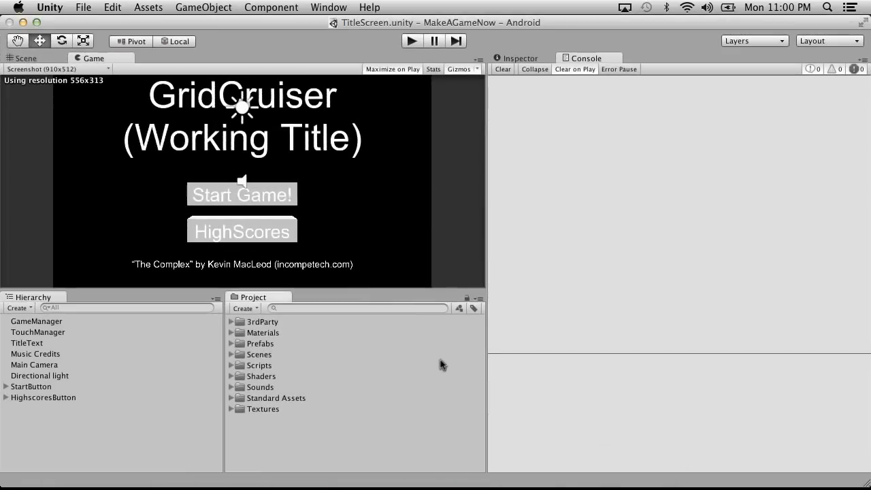
{"action": "left_click", "coordinate": [231, 365]}
{"action": "scroll", "coordinate": [296, 398], "scroll_direction": "down", "scroll_amount": 5}
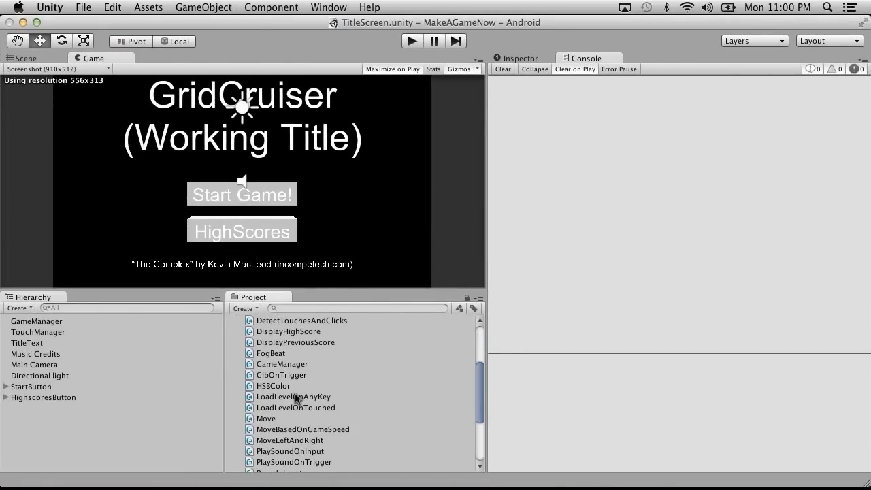
{"action": "scroll", "coordinate": [295, 395], "scroll_direction": "up", "scroll_amount": 1}
{"action": "scroll", "coordinate": [296, 394], "scroll_direction": "down", "scroll_amount": 6}
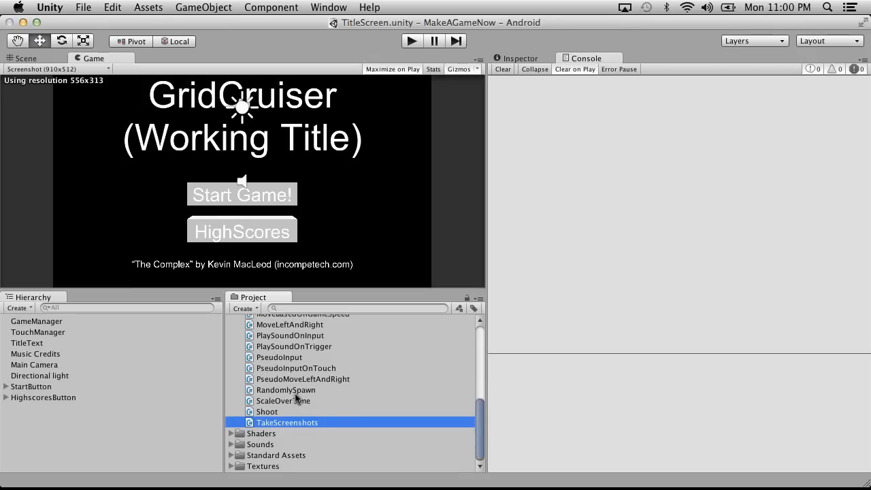
{"action": "left_click_drag", "start_coordinate": [300, 424], "coordinate": [32, 320]}
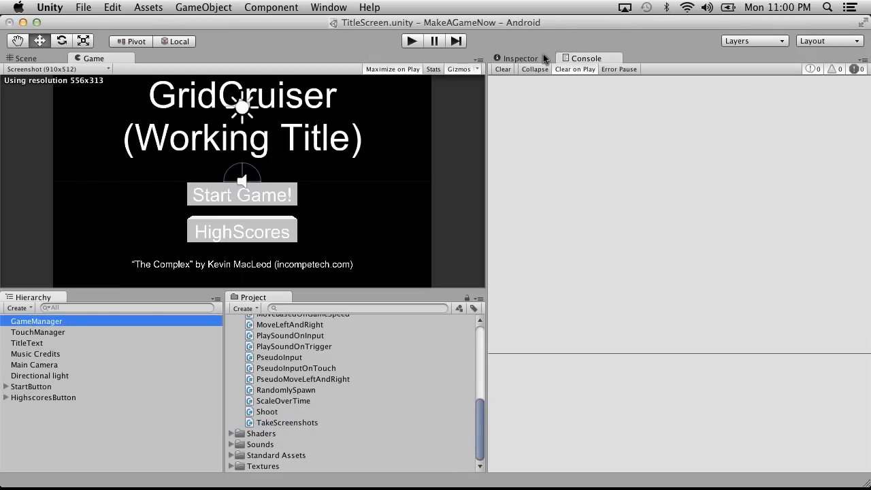
Show the GameManager in the Inspector, run the game to try capturing a screenshot, and stop the game.
{"action": "left_click", "coordinate": [534, 59]}
{"action": "left_click", "coordinate": [411, 42]}
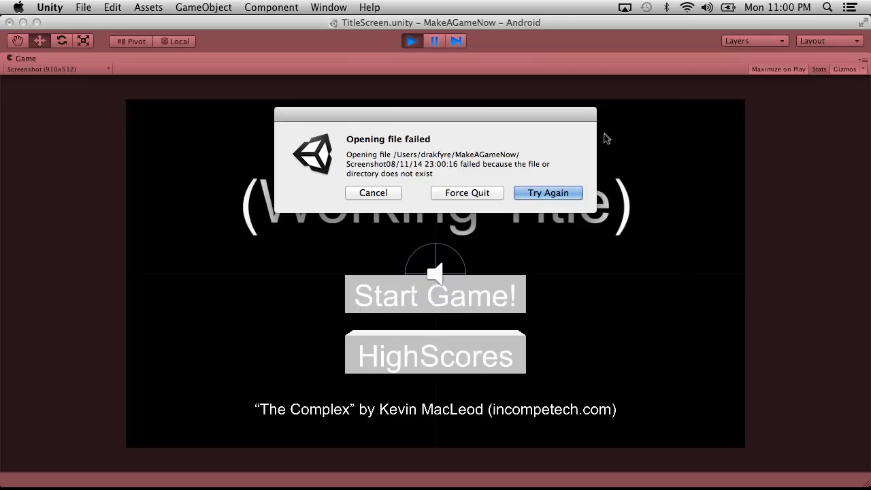
{"action": "left_click", "coordinate": [373, 193]}
{"action": "left_click", "coordinate": [411, 41]}
Return to MonoDevelop, change the date format string to "yyMMdd H:mm:ss" without slashes, and save the script.
{"action": "key", "text": "ctrl+Right"}
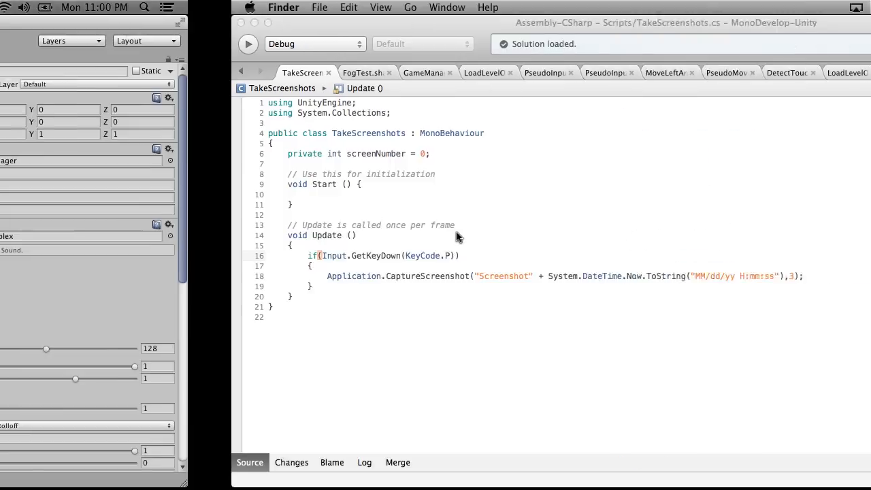
{"action": "left_click", "coordinate": [477, 275]}
{"action": "key", "text": "BackSpace"}
{"action": "key", "text": "Right"}
{"action": "key", "text": "BackSpace"}
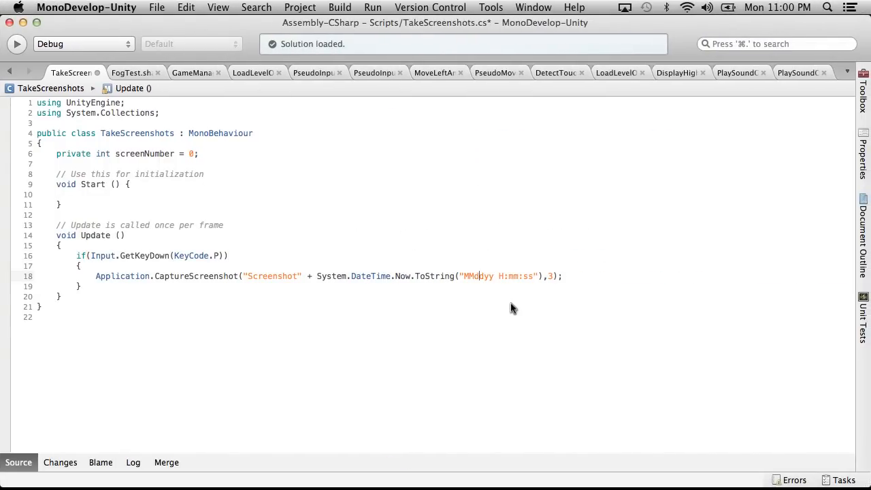
{"action": "key", "text": "Delete"}
{"action": "key", "text": "Delete"}
{"action": "type", "text": "yy"}
{"action": "left_click", "coordinate": [157, 6]}
{"action": "left_click", "coordinate": [169, 58]}
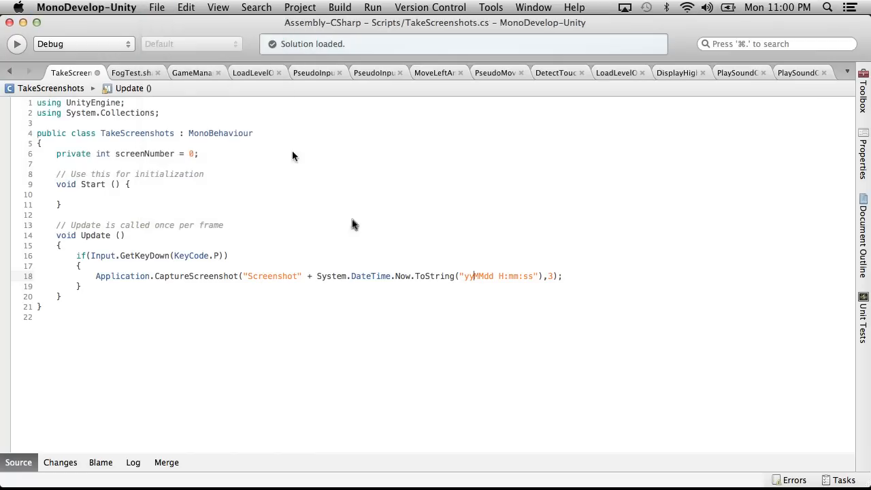
Run the game in Unity, capture a test screenshot, and minimize Unity to reach the project folder in Finder.
{"action": "key", "text": "super+Tab"}
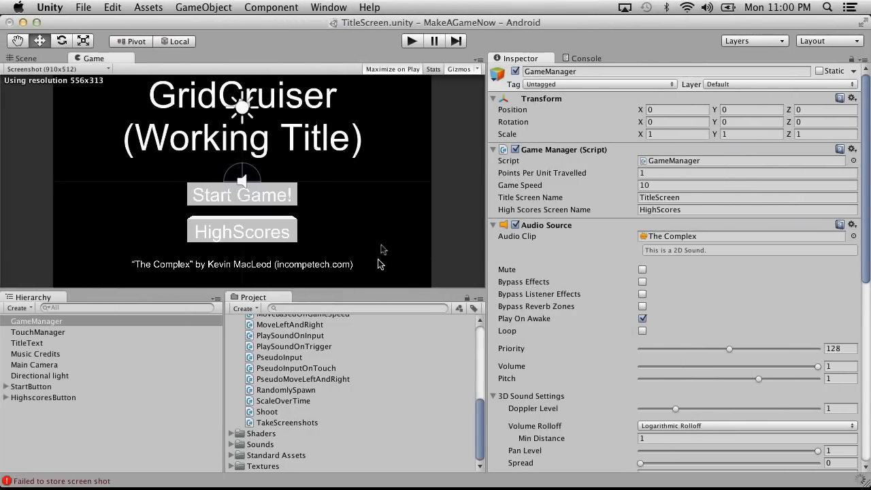
{"action": "left_click", "coordinate": [411, 41]}
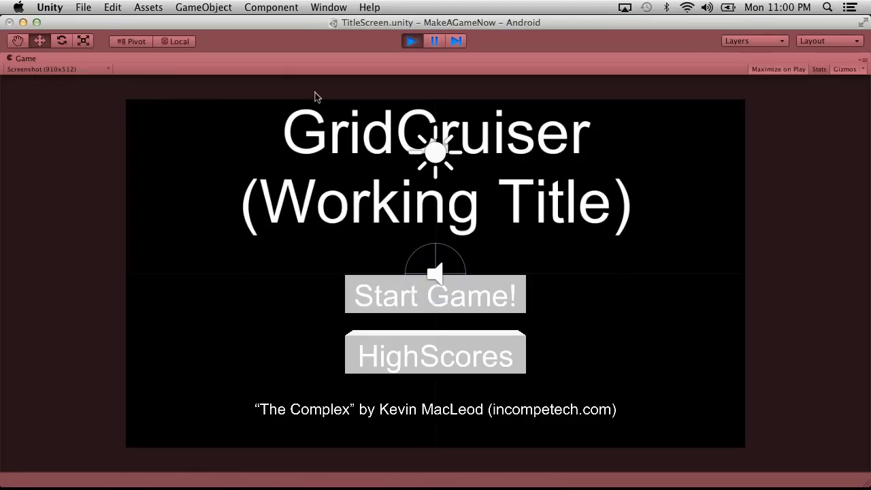
{"action": "left_click", "coordinate": [23, 23]}
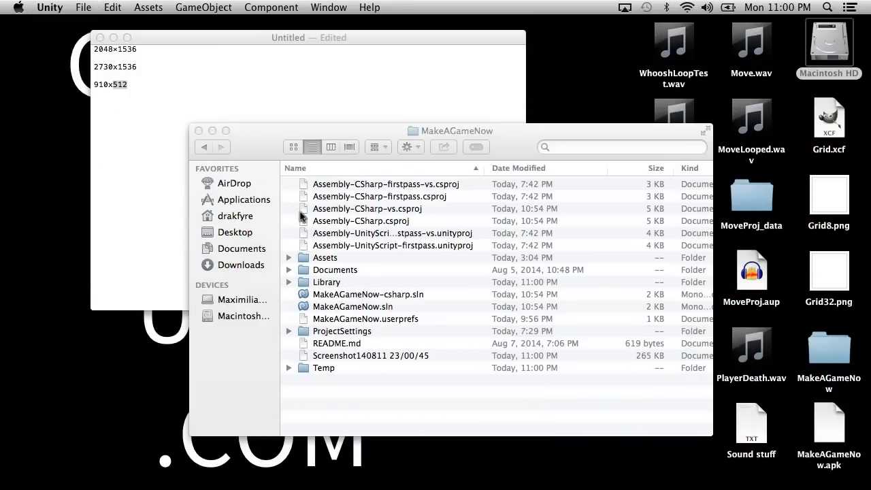
Check the Assets folder, return to MakeAGameNow and move the Screenshot140811 23/00/45 file to the Trash.
{"action": "double_click", "coordinate": [317, 260]}
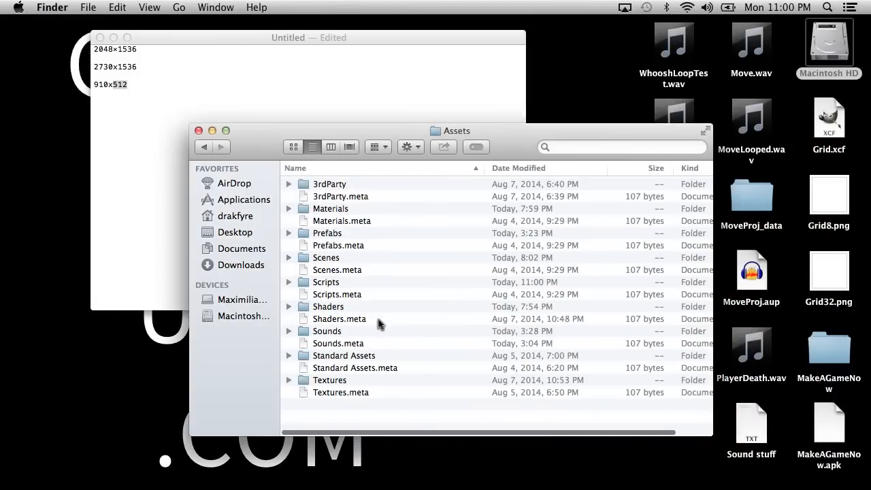
{"action": "left_click", "coordinate": [204, 147]}
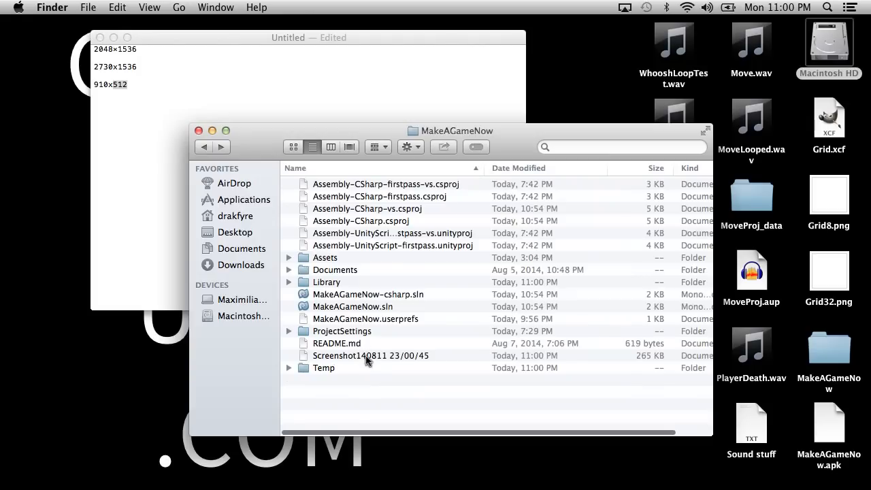
{"action": "left_click", "coordinate": [367, 357]}
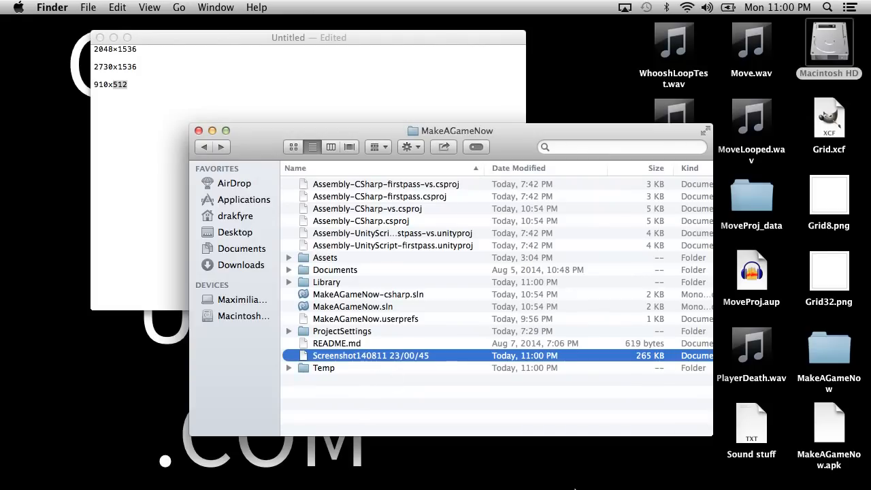
{"action": "left_click_drag", "start_coordinate": [398, 355], "coordinate": [646, 469]}
Restore Unity, stop the running game and switch back to the TakeScreenshots script in MonoDevelop.
{"action": "left_click", "coordinate": [610, 469]}
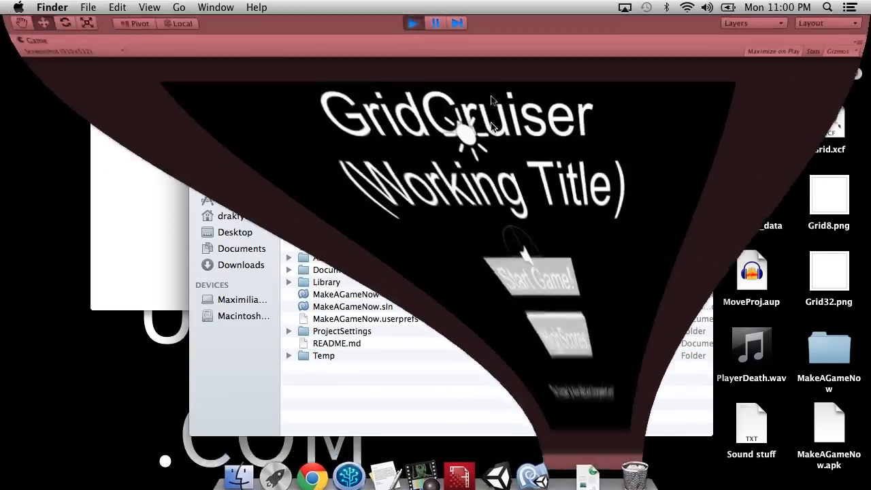
{"action": "left_click", "coordinate": [408, 44]}
{"action": "key", "text": "super+Tab"}
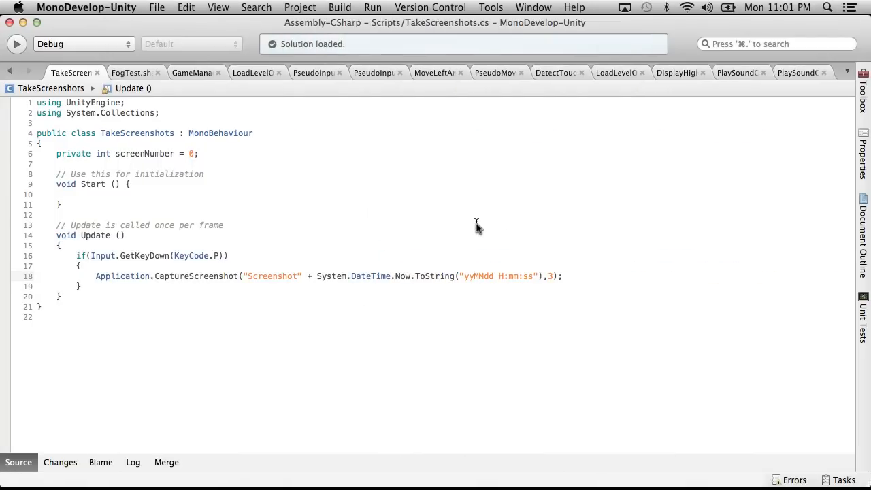
Check the MakeAGameNow folder in Finder, restore Unity and return to the TakeScreenshots script in MonoDevelop.
{"action": "key", "text": "super+h"}
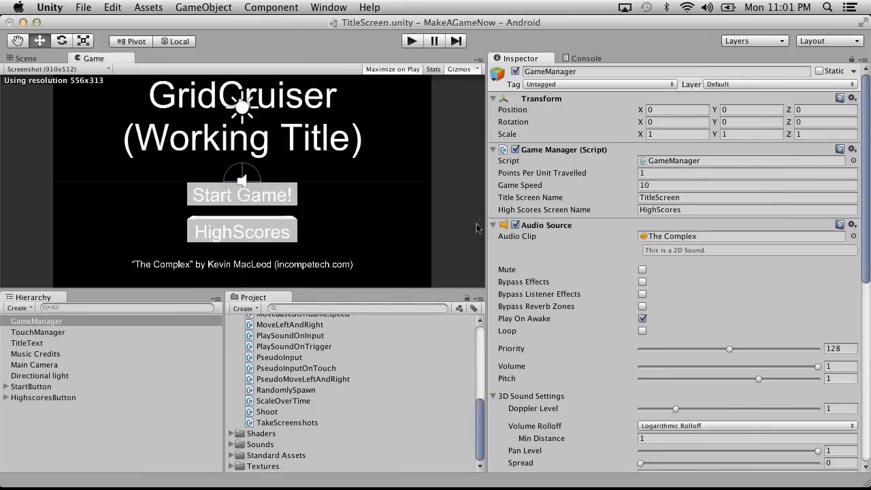
{"action": "left_click", "coordinate": [23, 23]}
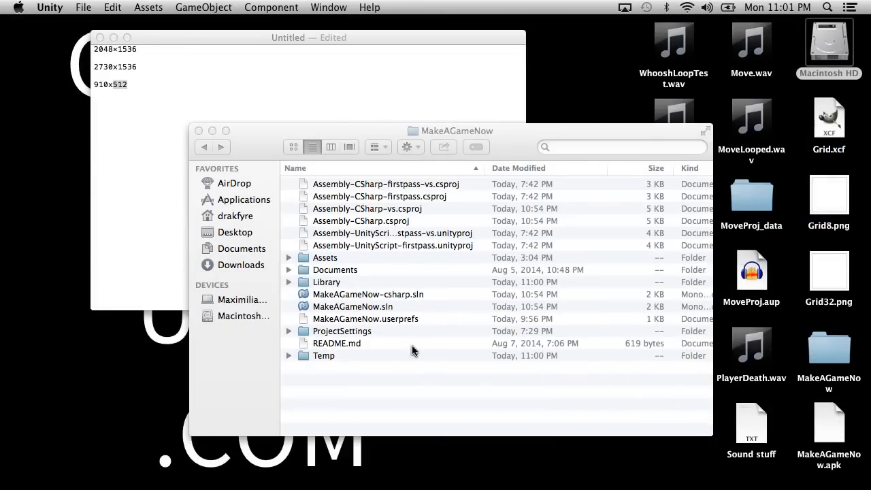
{"action": "left_click", "coordinate": [721, 468]}
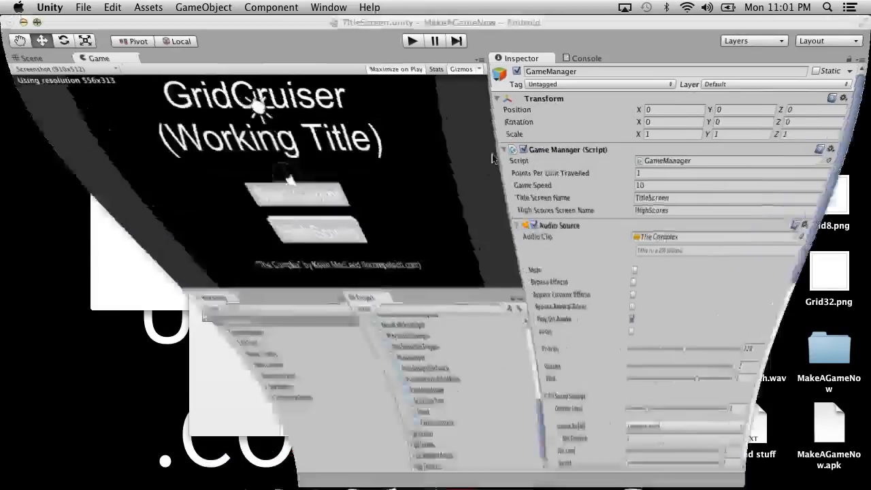
{"action": "key", "text": "ctrl+Right"}
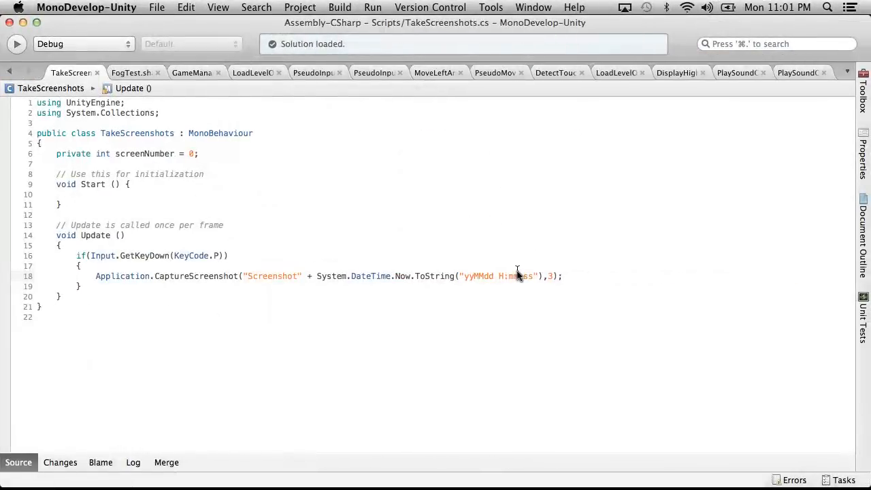
{"action": "key", "text": "ctrl+Left"}
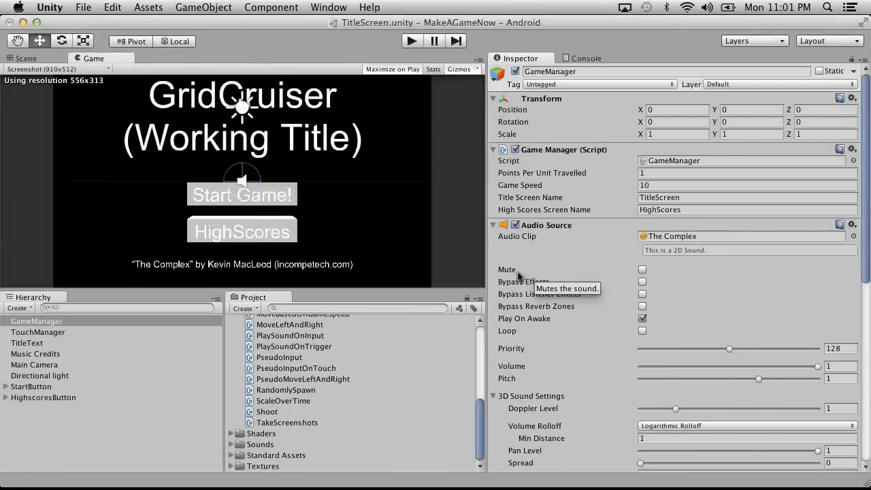
{"action": "key", "text": "ctrl+Right"}
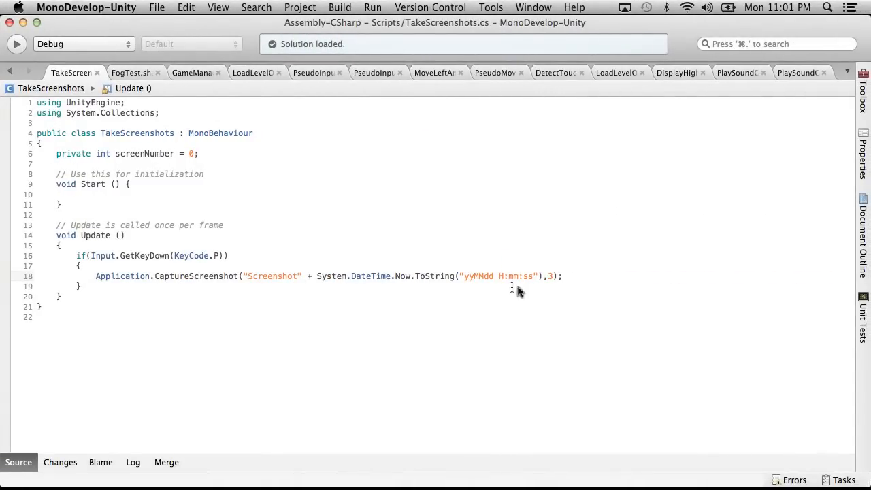
Append + ".png" to the file name expression in the CaptureScreenshot call and save the script.
{"action": "type", "text": "+"}
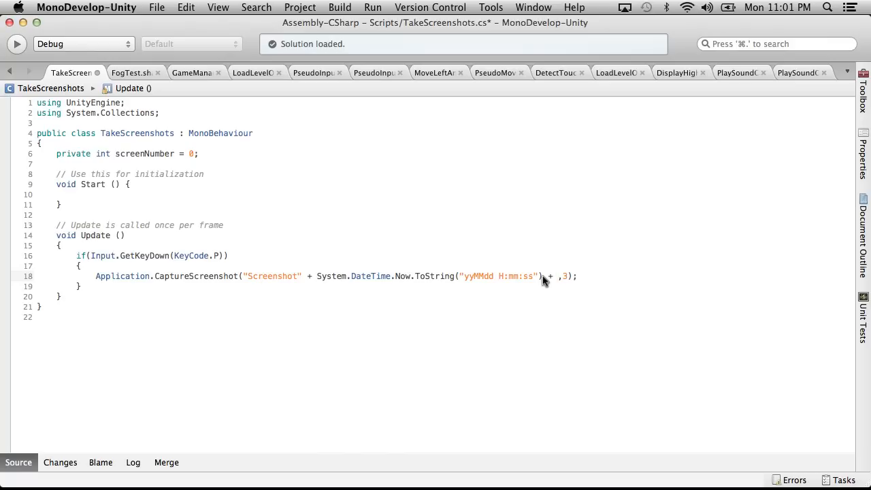
{"action": "type", "text": " \".png\""}
{"action": "left_click", "coordinate": [156, 7]}
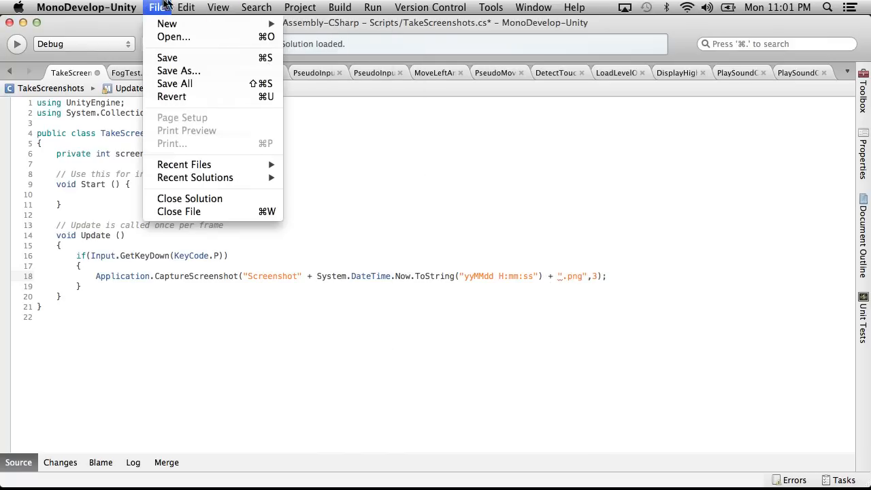
{"action": "left_click", "coordinate": [174, 53]}
Run the game in Unity, capture a test screenshot, and select the new PNG file in the MakeAGameNow folder in Finder.
{"action": "key", "text": "super+Tab"}
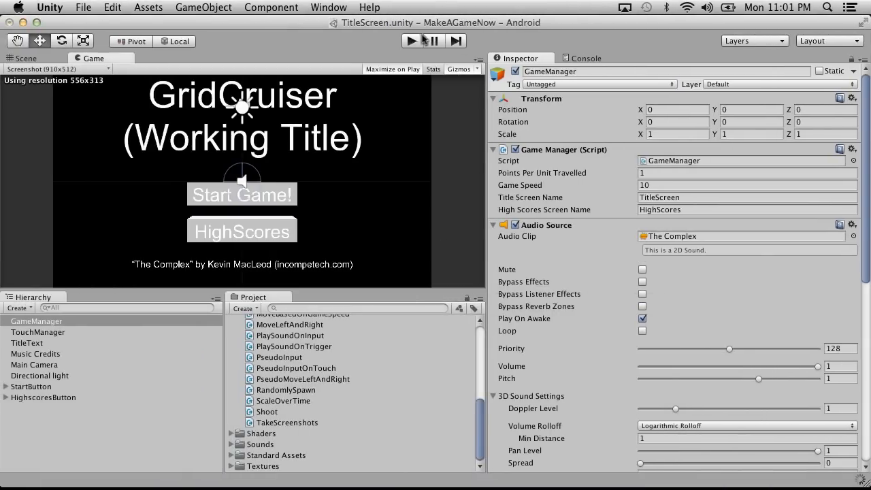
{"action": "left_click", "coordinate": [415, 39]}
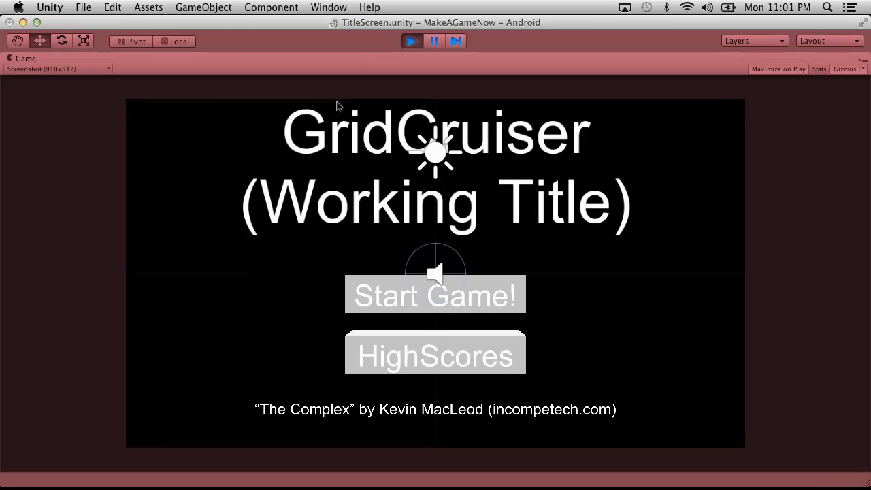
{"action": "left_click", "coordinate": [23, 23]}
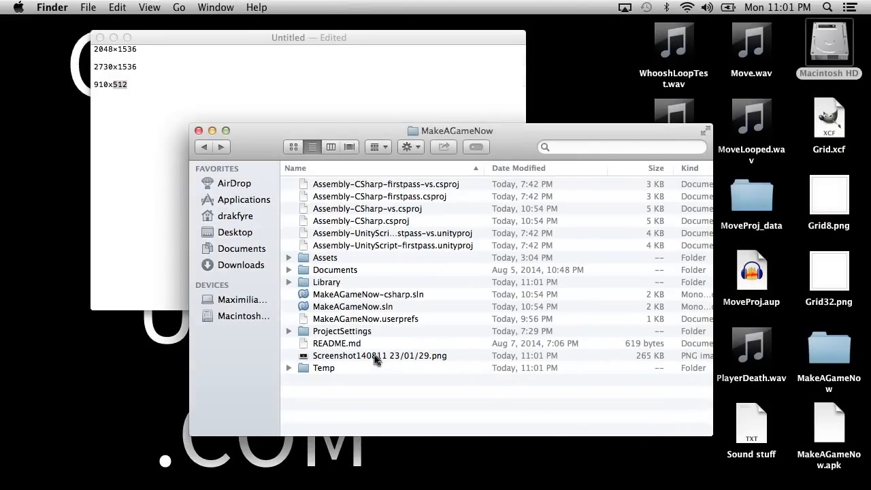
{"action": "left_click", "coordinate": [373, 355]}
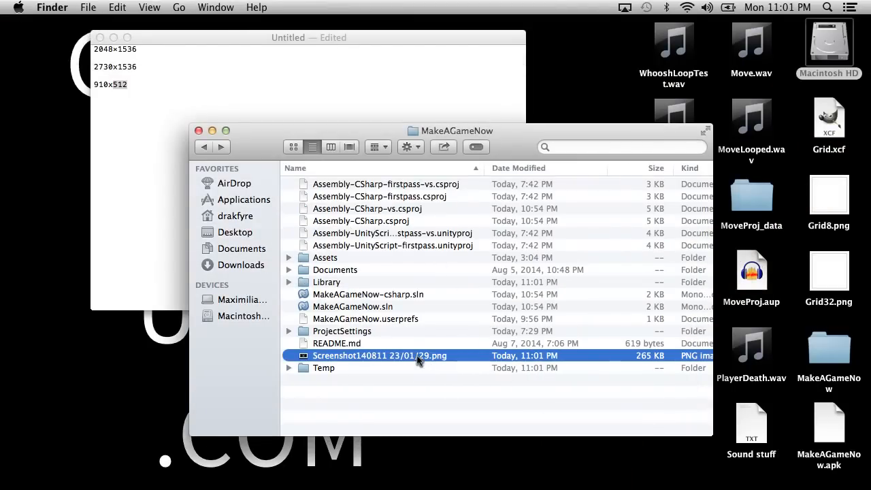
Return to MonoDevelop, replace the colons with periods so the date format string reads "yyMMdd H.mm.ss", and save the script.
{"action": "key", "text": "ctrl+Right"}
{"action": "key", "text": "ctrl+Right"}
{"action": "key", "text": "ctrl+Left"}
{"action": "key", "text": "ctrl+Left"}
{"action": "key", "text": "ctrl+Right"}
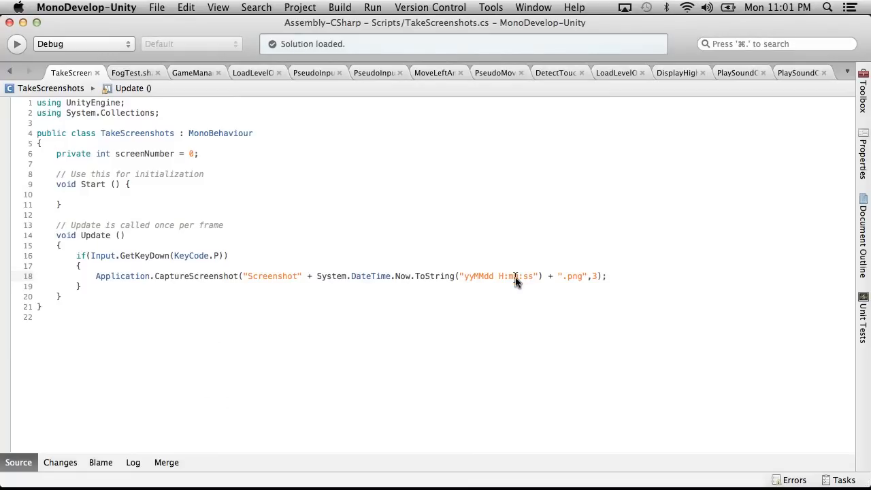
{"action": "key", "text": "BackSpace"}
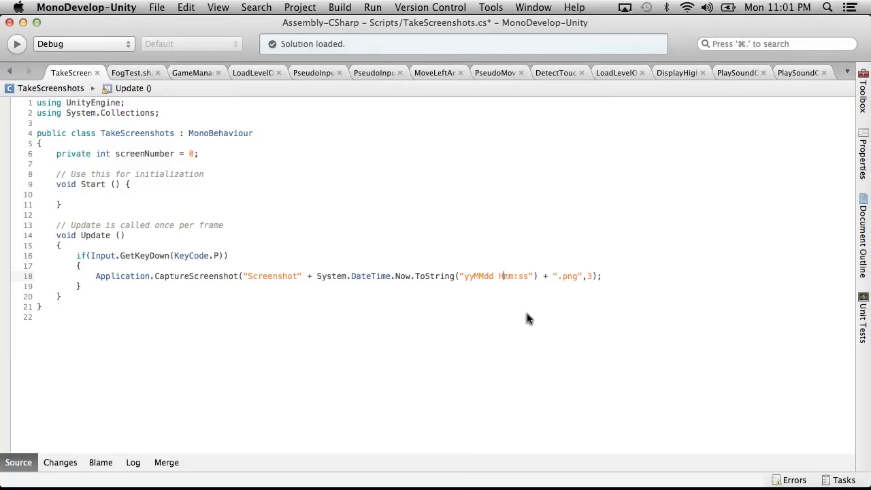
{"action": "key", "text": "BackSpace"}
{"action": "key", "text": "ctrl+Left"}
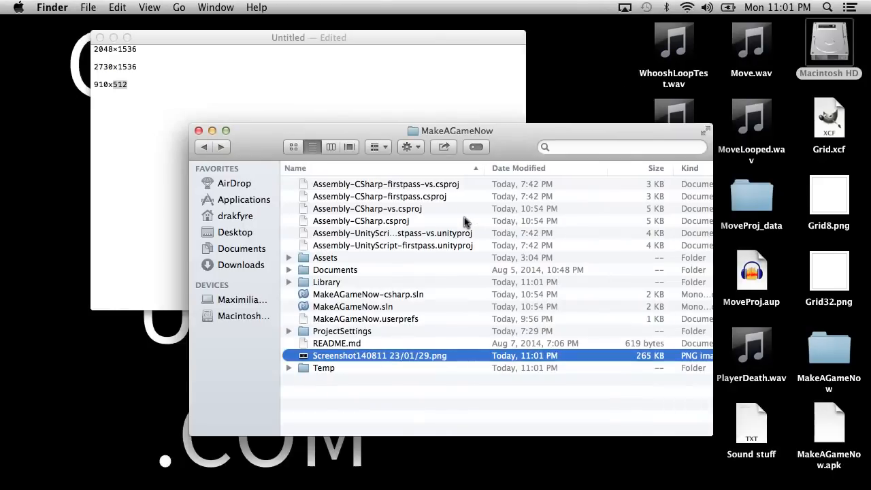
{"action": "key", "text": "ctrl+Right"}
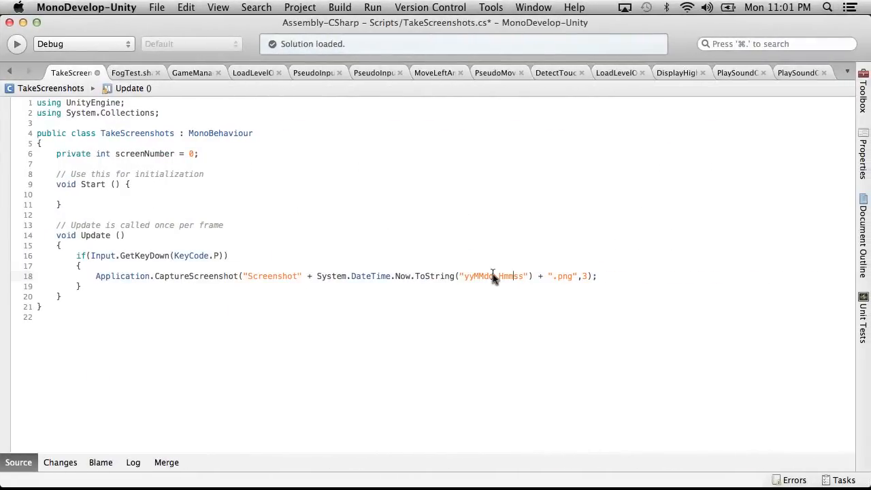
{"action": "type", "text": "."}
{"action": "key", "text": "Right"}
{"action": "key", "text": "Right"}
{"action": "type", "text": "."}
{"action": "left_click", "coordinate": [155, 6]}
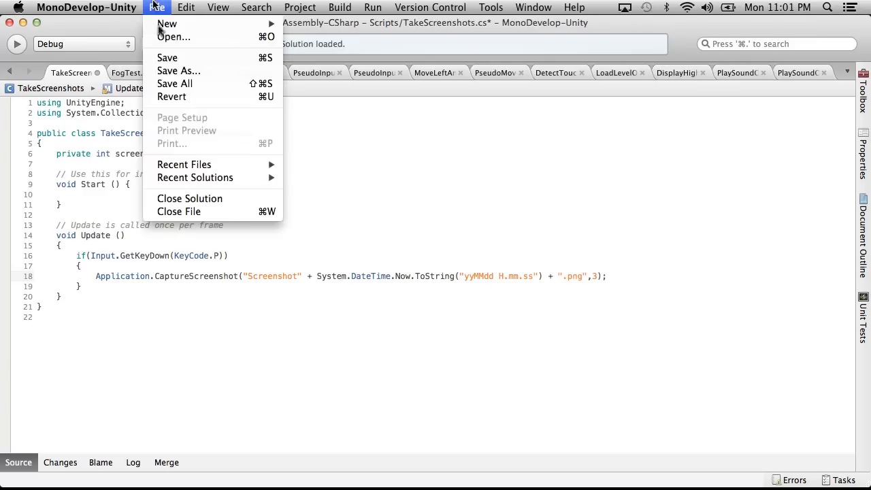
{"action": "left_click", "coordinate": [167, 58]}
Open the new PNG screenshot from Finder in Preview, view it, and close the image and Inspector windows.
{"action": "key", "text": "ctrl+Left"}
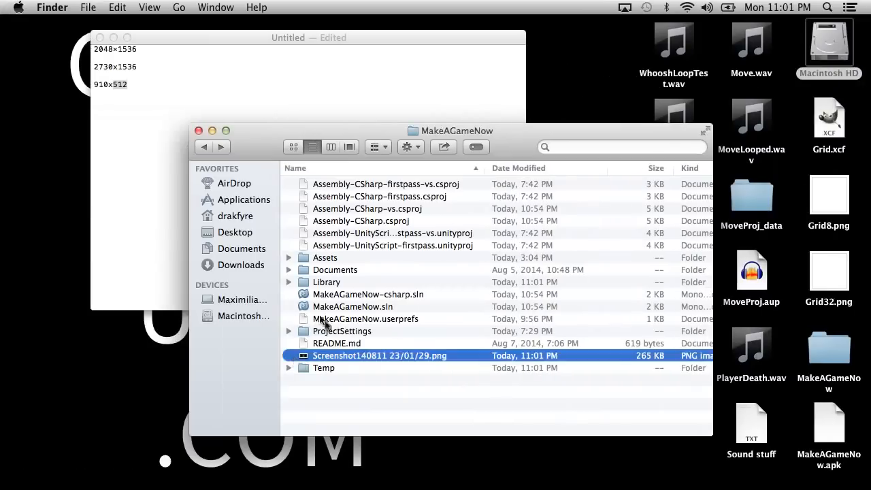
{"action": "double_click", "coordinate": [342, 361]}
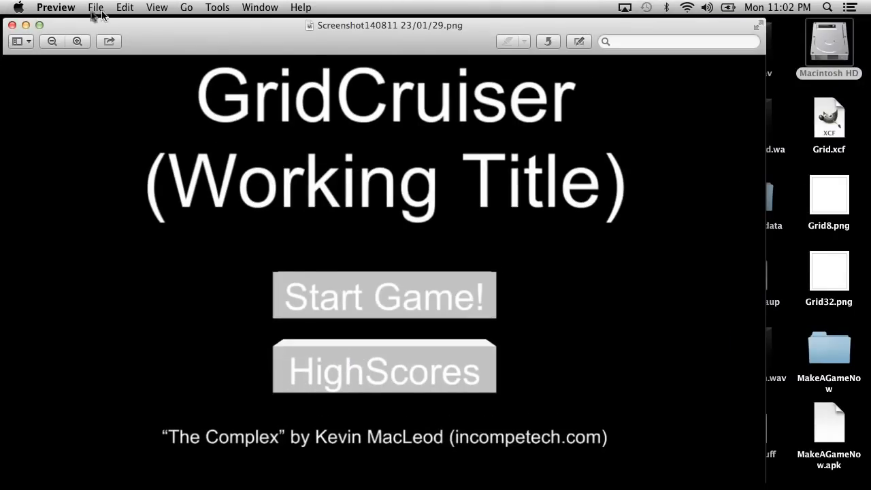
{"action": "left_click", "coordinate": [12, 26]}
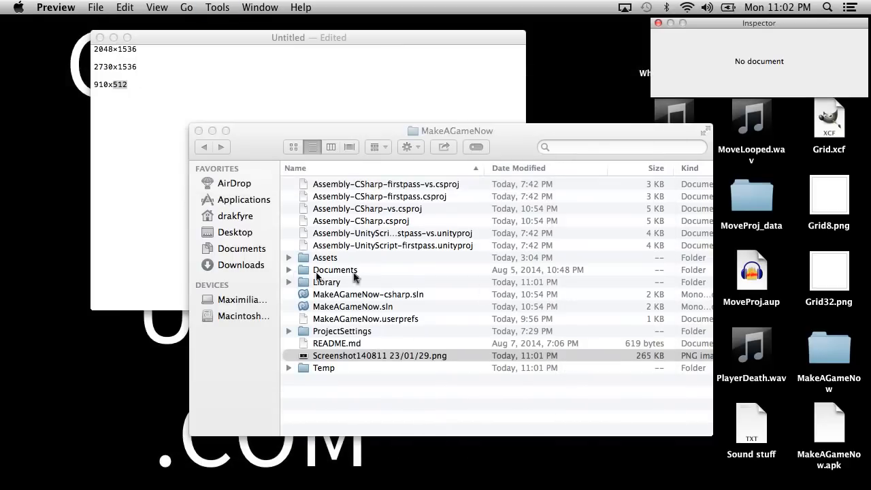
{"action": "left_click", "coordinate": [657, 24]}
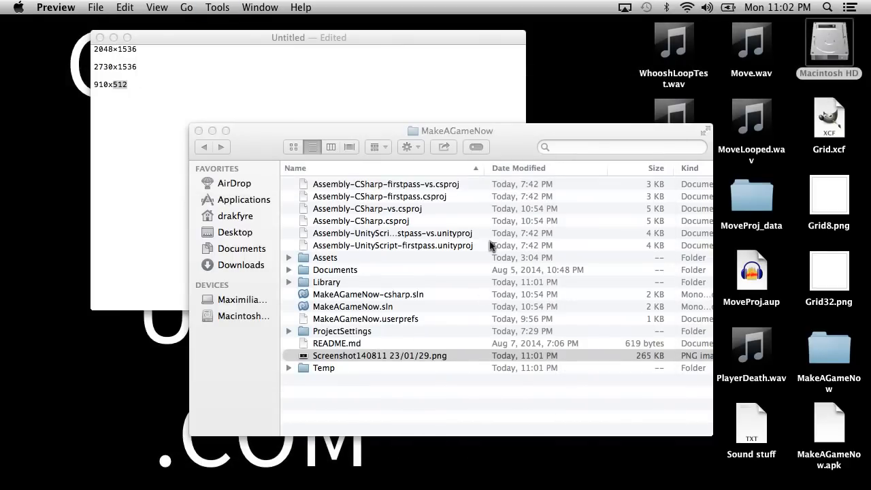
Check the PNG screenshot's pixel dimensions in its expanded file info and close the info window.
{"action": "right_click", "coordinate": [352, 357]}
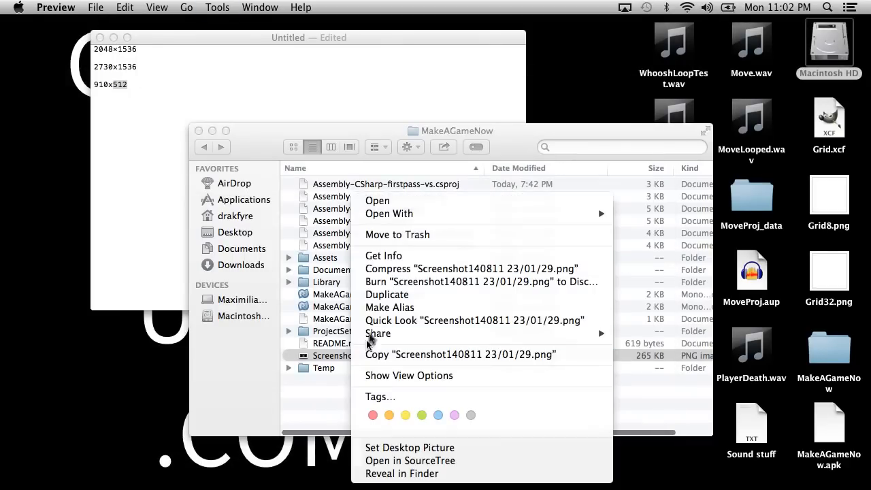
{"action": "left_click", "coordinate": [384, 257]}
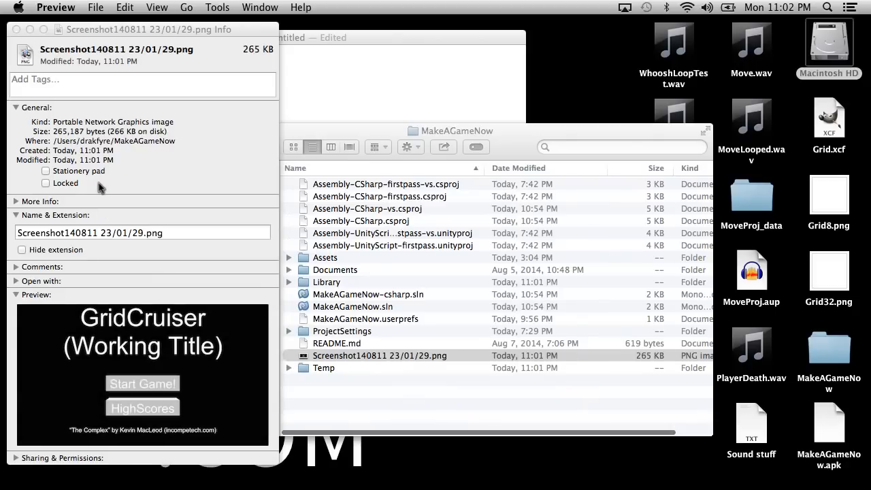
{"action": "left_click", "coordinate": [16, 203]}
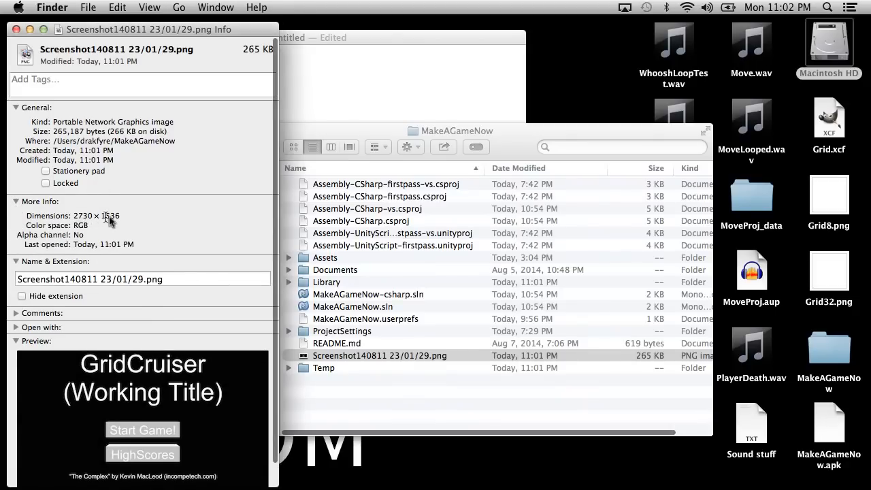
{"action": "left_click", "coordinate": [17, 30]}
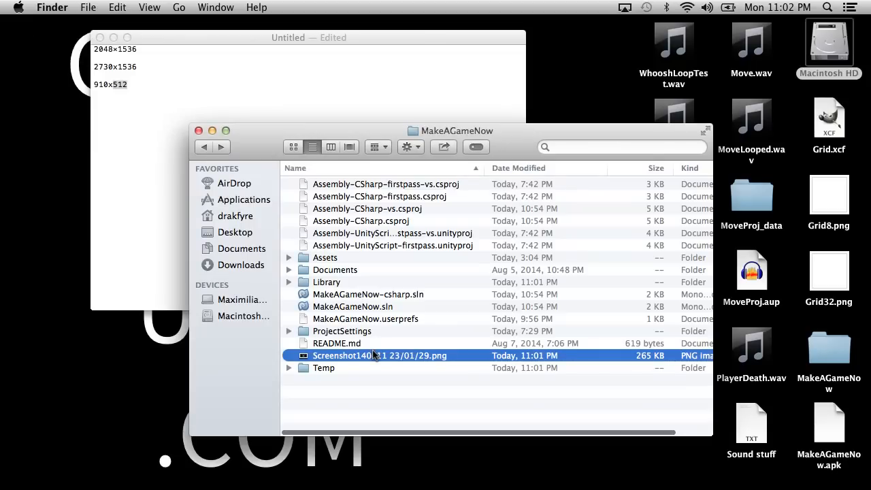
Restore Unity, start a round from the running title screen, leave the maximized Game view and stop the game.
{"action": "mouse_move", "coordinate": [547, 474]}
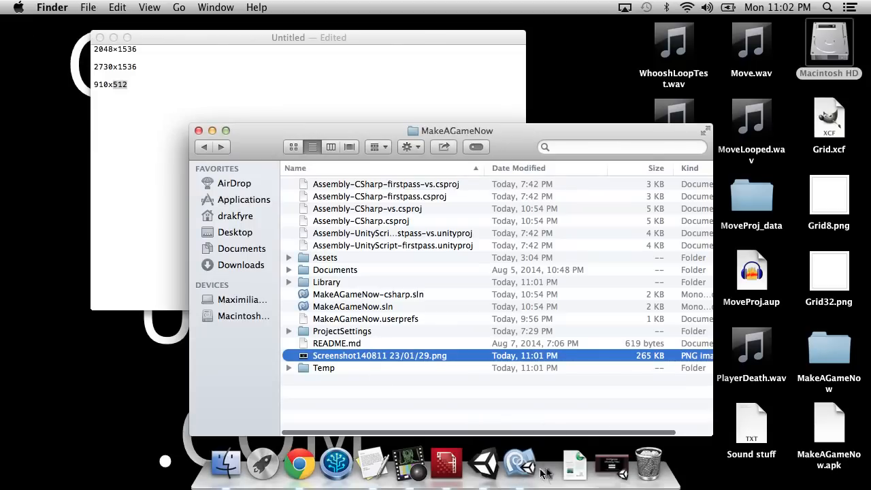
{"action": "left_click", "coordinate": [610, 467]}
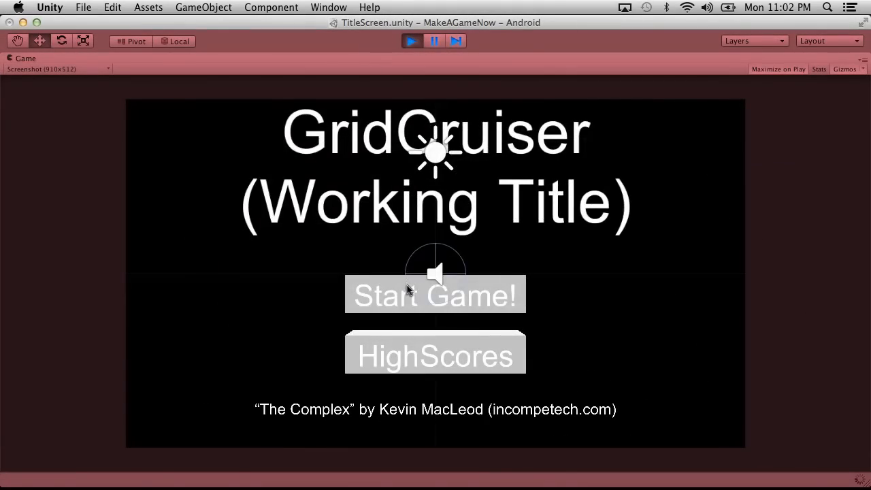
{"action": "left_click", "coordinate": [374, 291]}
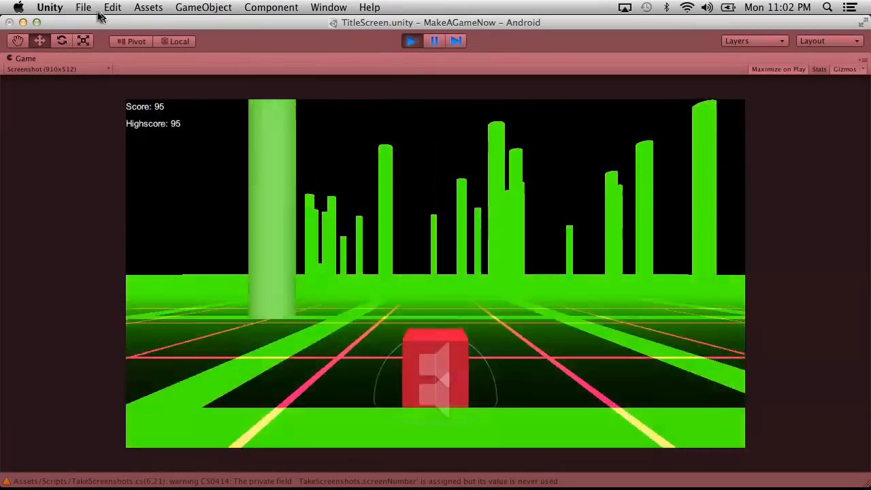
{"action": "key", "text": "shift+space"}
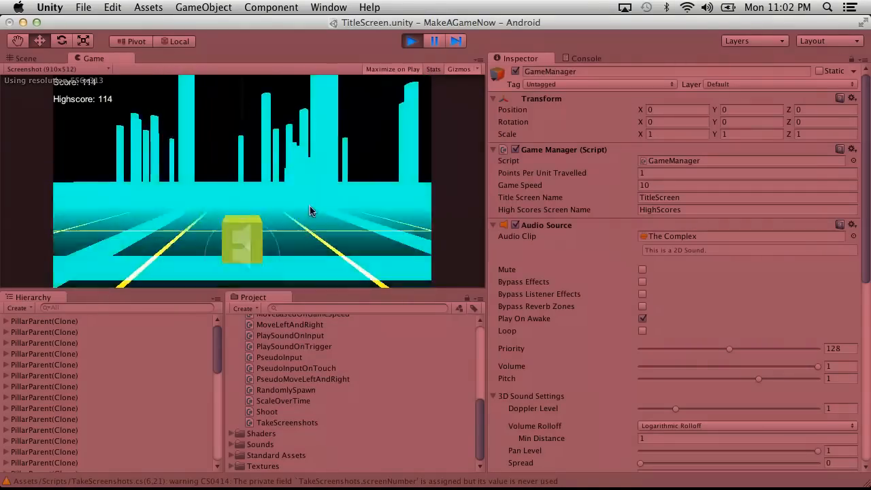
{"action": "left_click", "coordinate": [411, 42]}
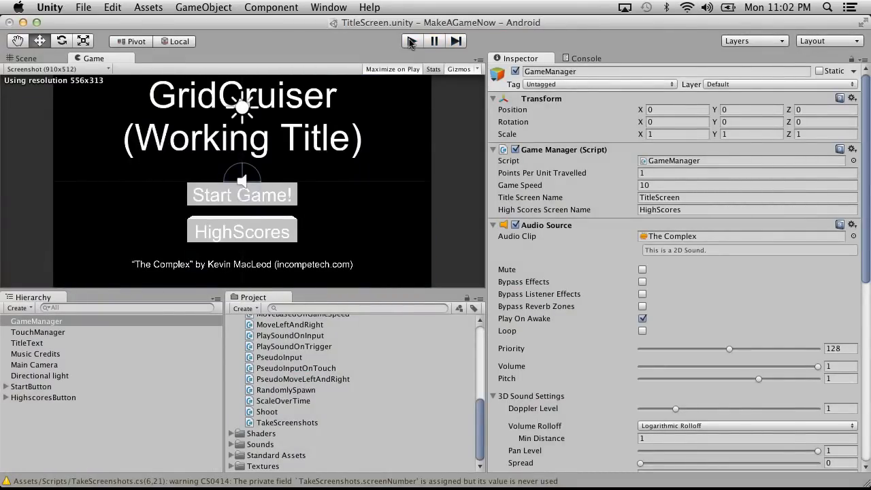
Run the game with a new round, examine the Scene view and the Hierarchy's GameManager entry, and stop the game.
{"action": "left_click", "coordinate": [411, 42]}
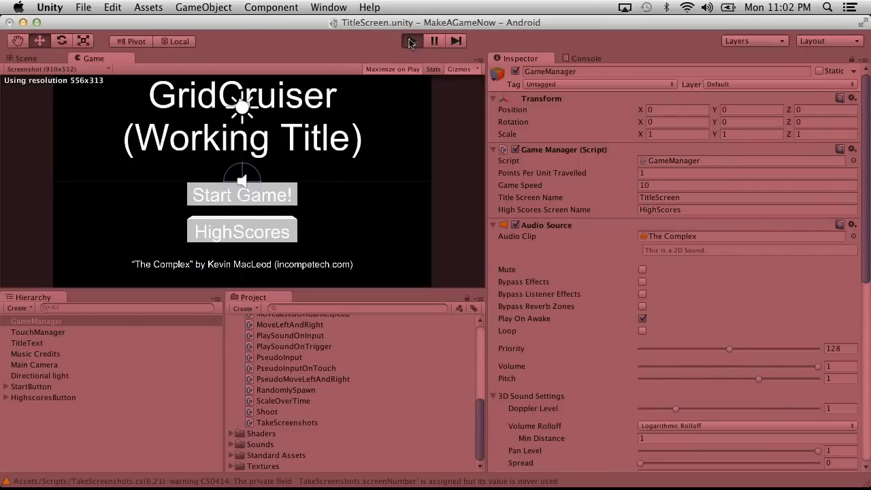
{"action": "left_click", "coordinate": [382, 286]}
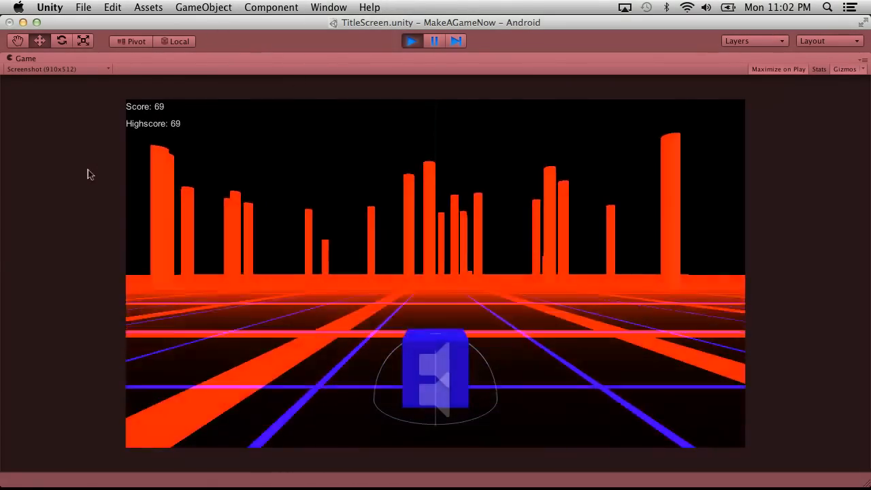
{"action": "key", "text": "shift+space"}
{"action": "left_click", "coordinate": [26, 58]}
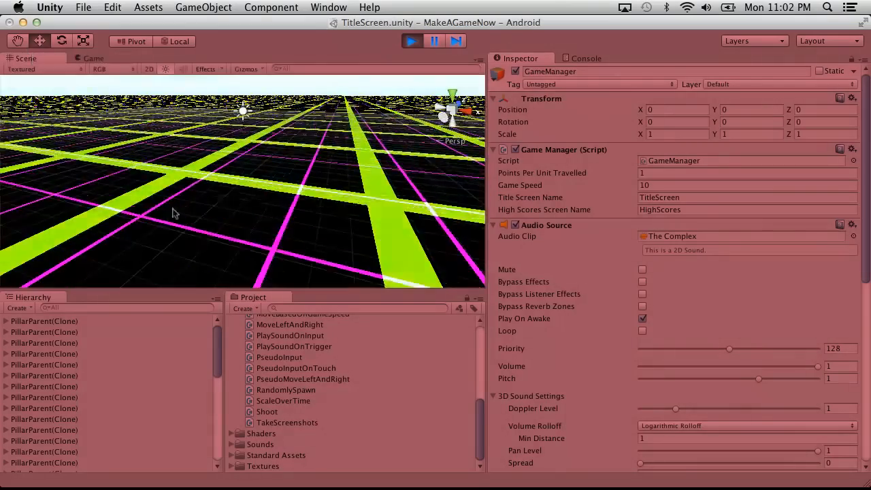
{"action": "scroll", "coordinate": [38, 375], "scroll_direction": "down", "scroll_amount": 5}
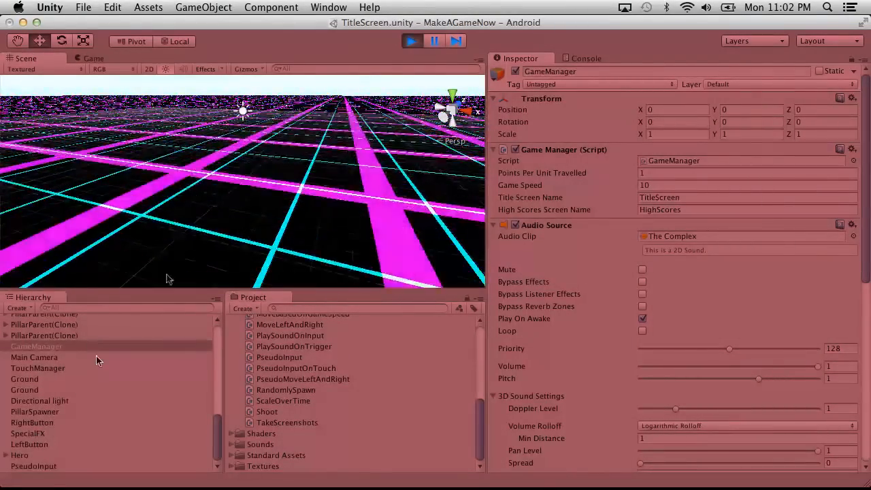
{"action": "key", "text": "super+p"}
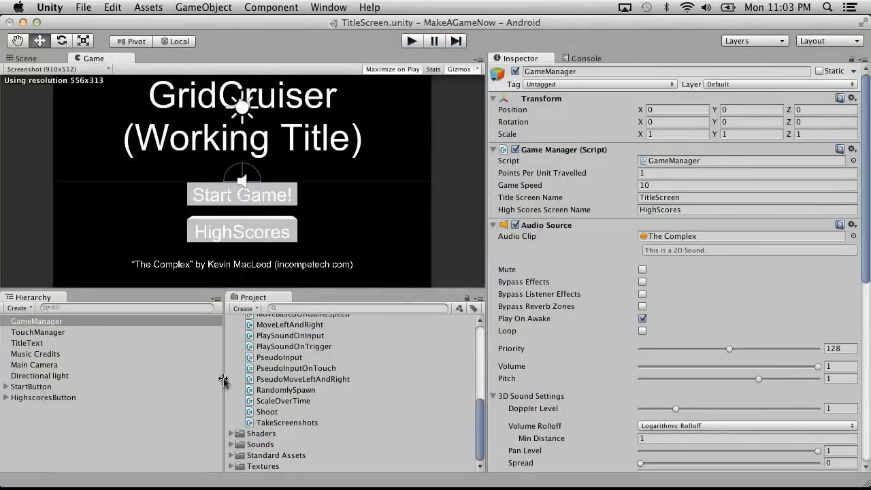
Run the game, start a round and pause it during play.
{"action": "scroll", "coordinate": [306, 367], "scroll_direction": "up", "scroll_amount": 10}
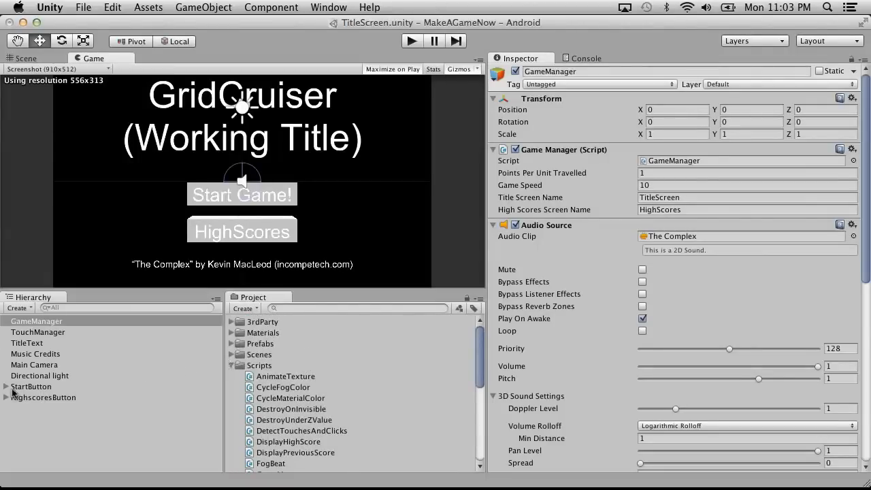
{"action": "left_click", "coordinate": [411, 41]}
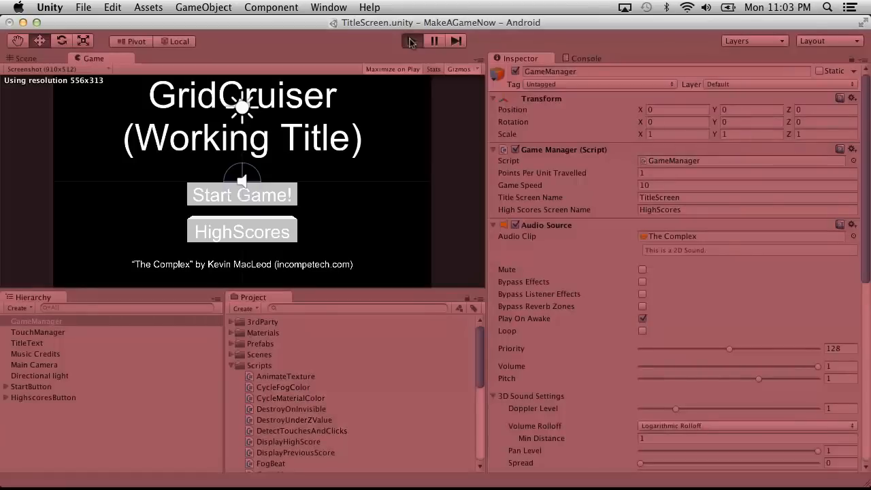
{"action": "left_click", "coordinate": [416, 296]}
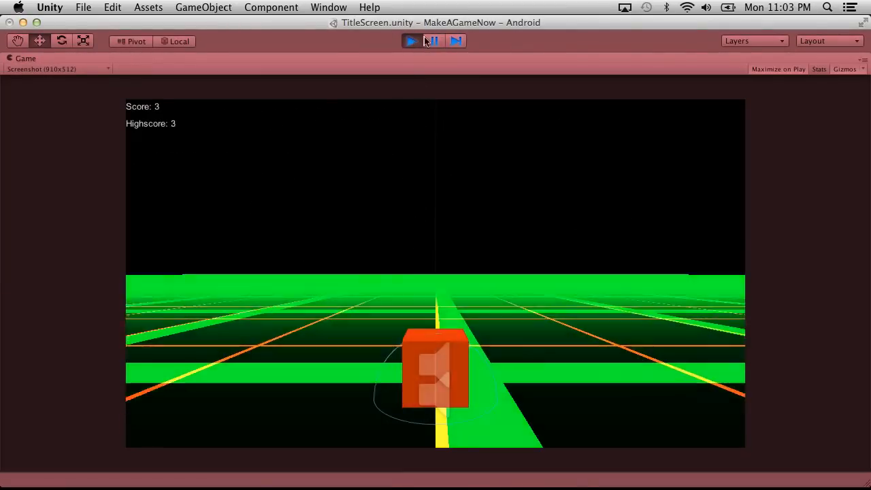
{"action": "left_click", "coordinate": [434, 41]}
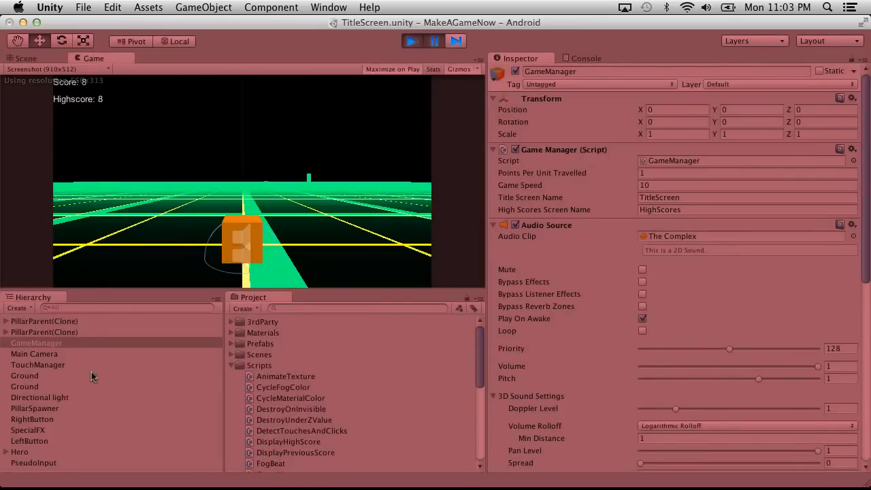
Tilt and lower the Main Camera to position X -1.16, Y 0.39 and rotation X 352.3901, Y 17.30004, Z 334.4.
{"action": "left_click", "coordinate": [41, 354]}
{"action": "left_click_drag", "start_coordinate": [717, 122], "coordinate": [789, 120]}
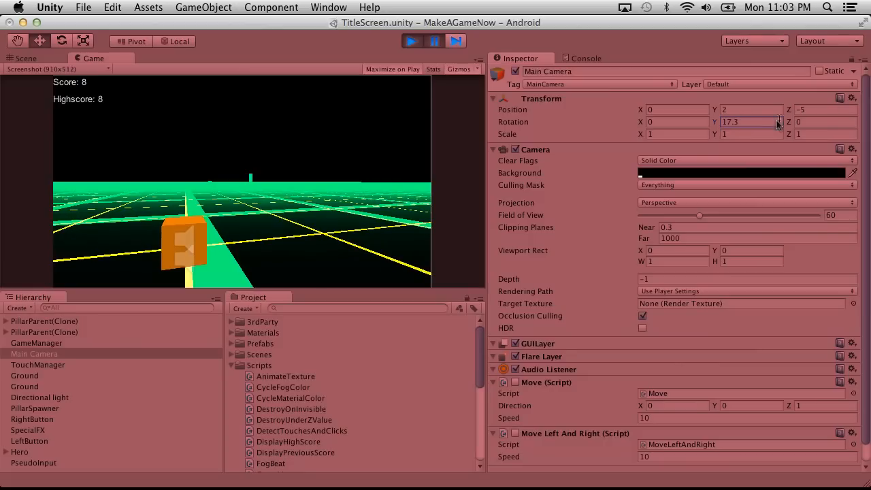
{"action": "left_click_drag", "start_coordinate": [642, 122], "coordinate": [247, 105]}
{"action": "left_click_drag", "start_coordinate": [786, 122], "coordinate": [571, 112]}
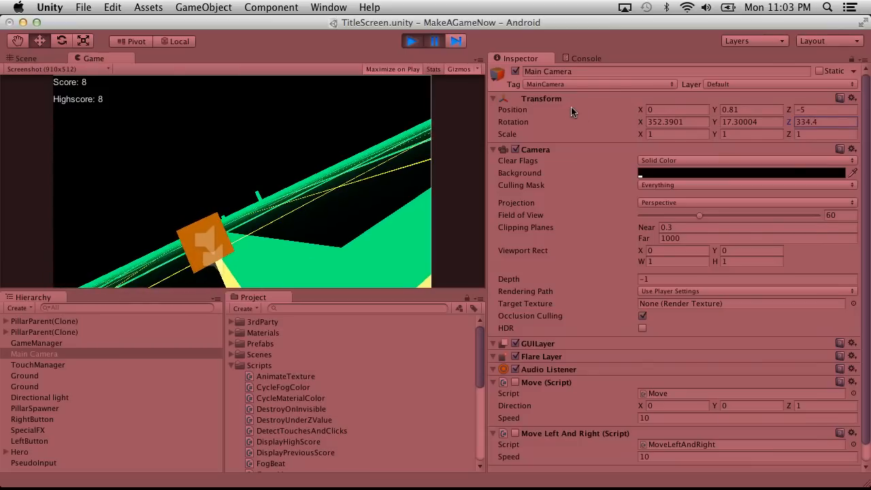
{"action": "left_click_drag", "start_coordinate": [715, 113], "coordinate": [703, 114]}
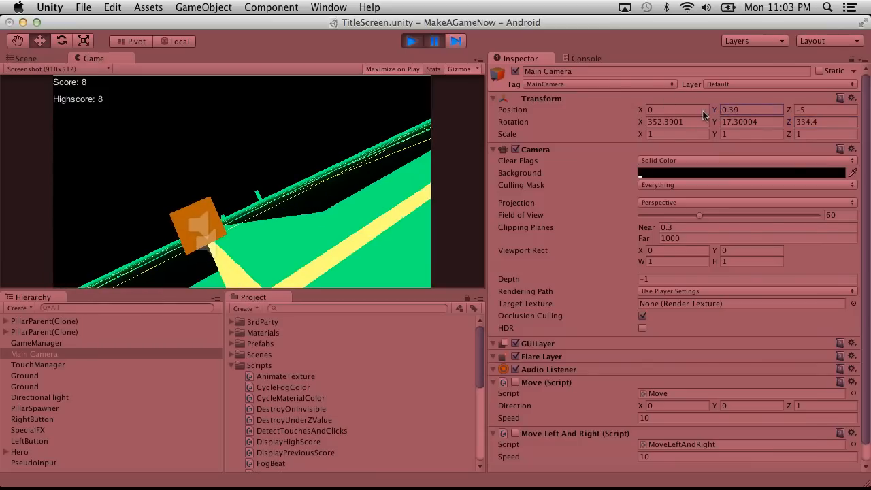
{"action": "left_click_drag", "start_coordinate": [631, 113], "coordinate": [615, 121]}
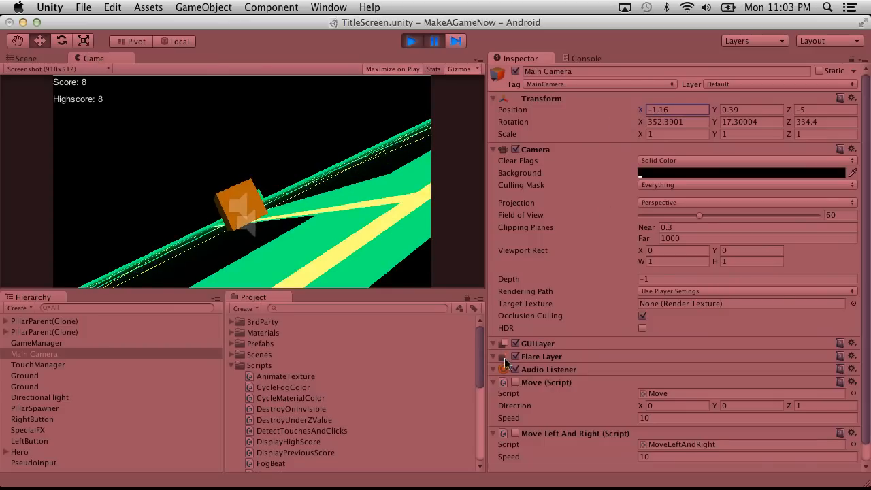
Resume and pause the round with the tilted camera, look through the Hierarchy objects, and stop the game.
{"action": "scroll", "coordinate": [515, 380], "scroll_direction": "down", "scroll_amount": 1}
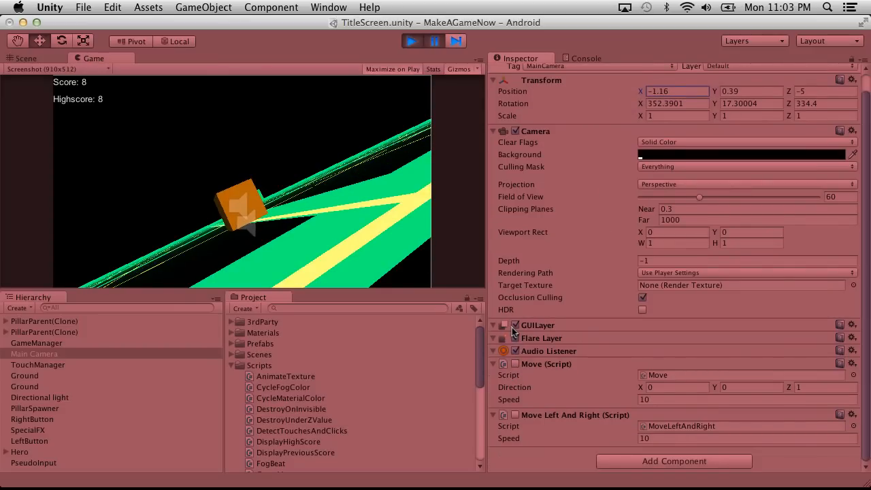
{"action": "left_click", "coordinate": [433, 45]}
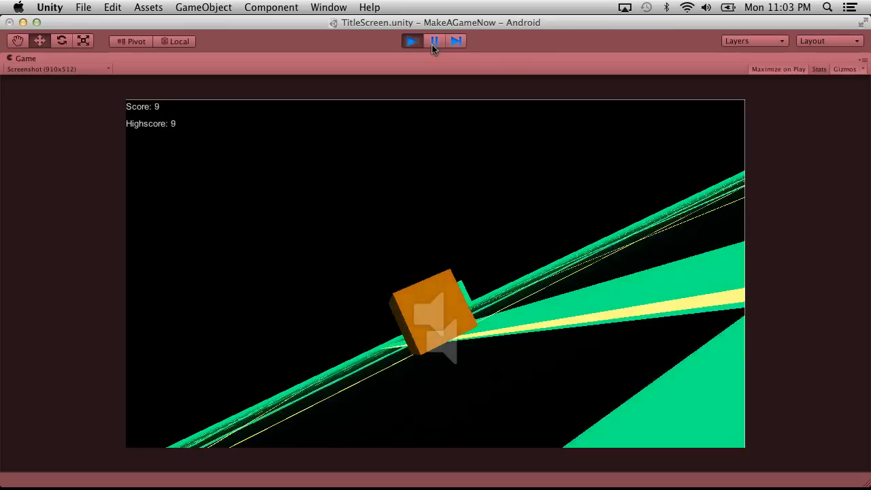
{"action": "left_click", "coordinate": [433, 44]}
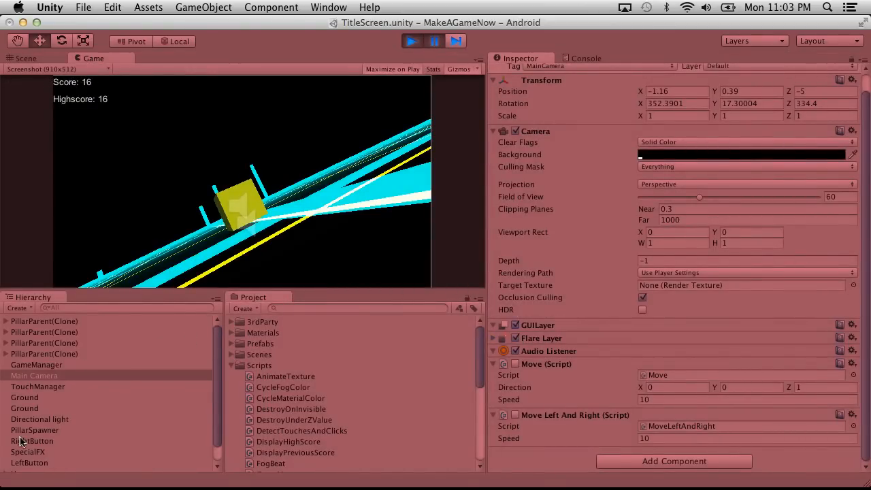
{"action": "scroll", "coordinate": [20, 441], "scroll_direction": "down", "scroll_amount": 2}
{"action": "scroll", "coordinate": [21, 441], "scroll_direction": "up", "scroll_amount": 2}
{"action": "left_click", "coordinate": [411, 41]}
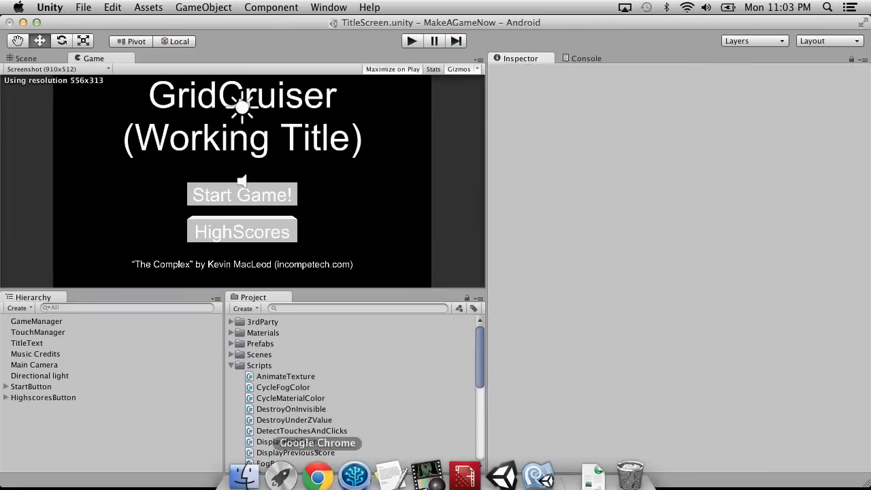
Open the GameManager script in MonoDevelop and find its OnGUI method.
{"action": "scroll", "coordinate": [321, 433], "scroll_direction": "down", "scroll_amount": 3}
{"action": "scroll", "coordinate": [321, 433], "scroll_direction": "down", "scroll_amount": 10}
{"action": "scroll", "coordinate": [321, 434], "scroll_direction": "up", "scroll_amount": 6}
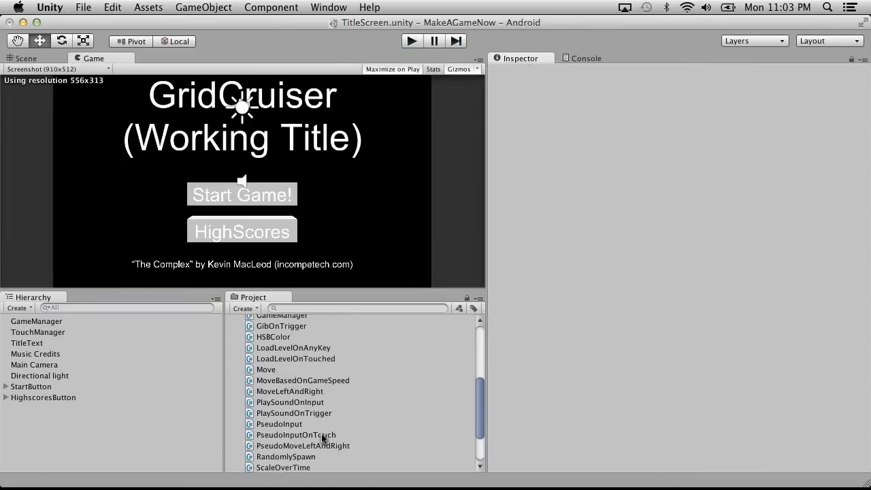
{"action": "scroll", "coordinate": [321, 433], "scroll_direction": "up", "scroll_amount": 1}
{"action": "double_click", "coordinate": [275, 366]}
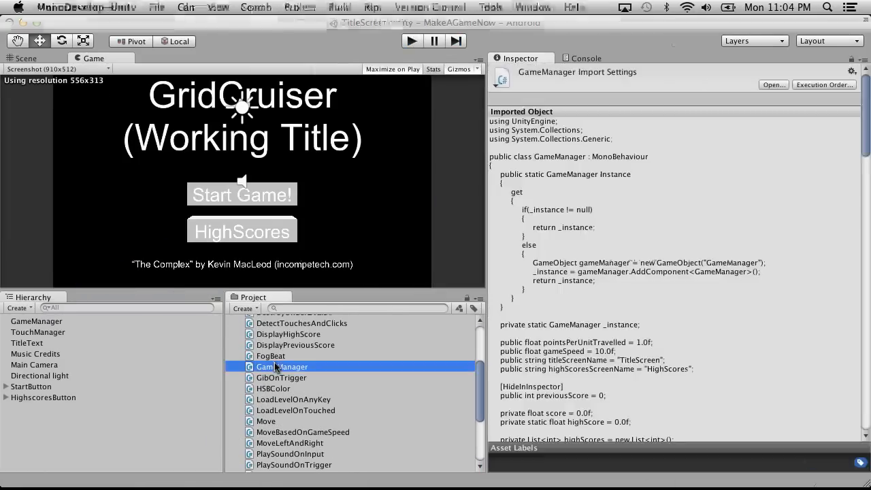
{"action": "scroll", "coordinate": [360, 263], "scroll_direction": "down", "scroll_amount": 20}
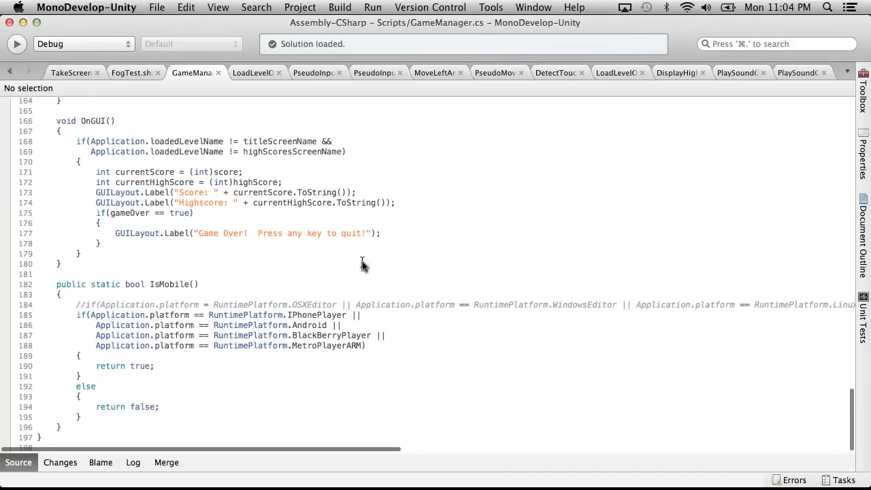
{"action": "scroll", "coordinate": [282, 264], "scroll_direction": "up", "scroll_amount": 3}
Comment out the whole score and highscore label block inside OnGUI with /* and */, and save the script.
{"action": "left_click", "coordinate": [107, 184]}
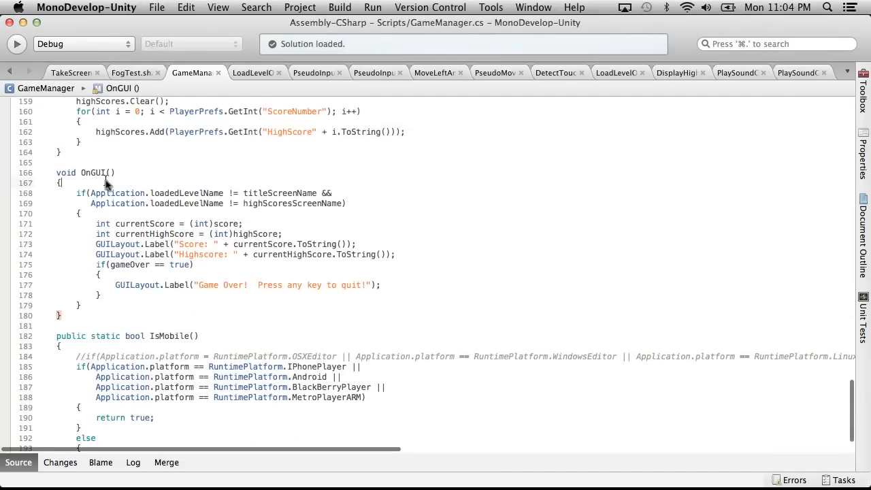
{"action": "key", "text": "Return"}
{"action": "type", "text": "/*"}
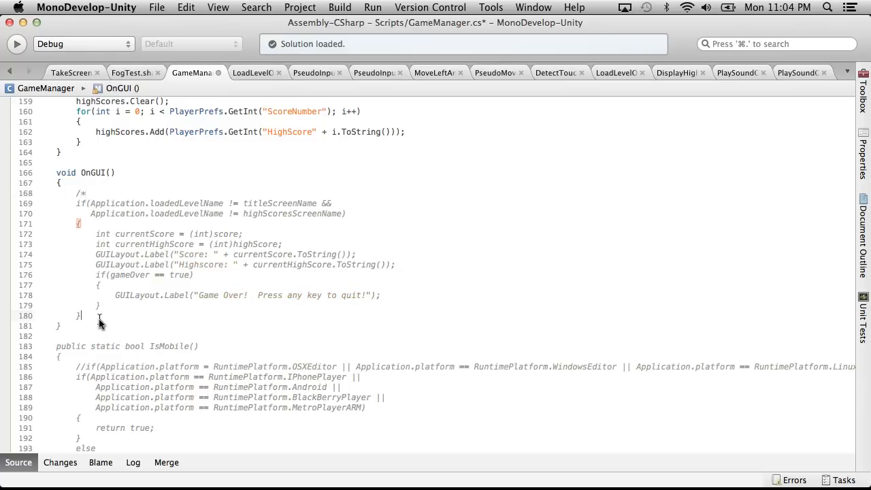
{"action": "key", "text": "Return"}
{"action": "type", "text": "*/"}
{"action": "left_click", "coordinate": [156, 7]}
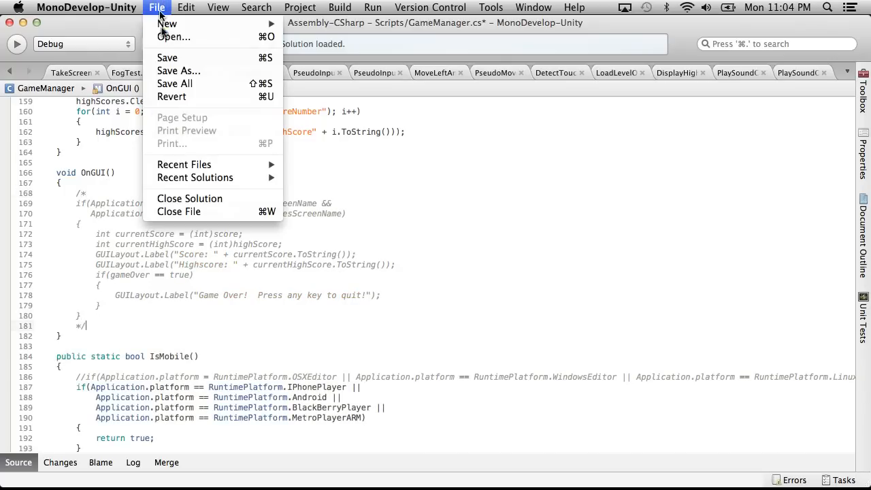
{"action": "left_click", "coordinate": [163, 59]}
Switch back to Unity, run the game, start a new round and pause it.
{"action": "key", "text": "super+Tab"}
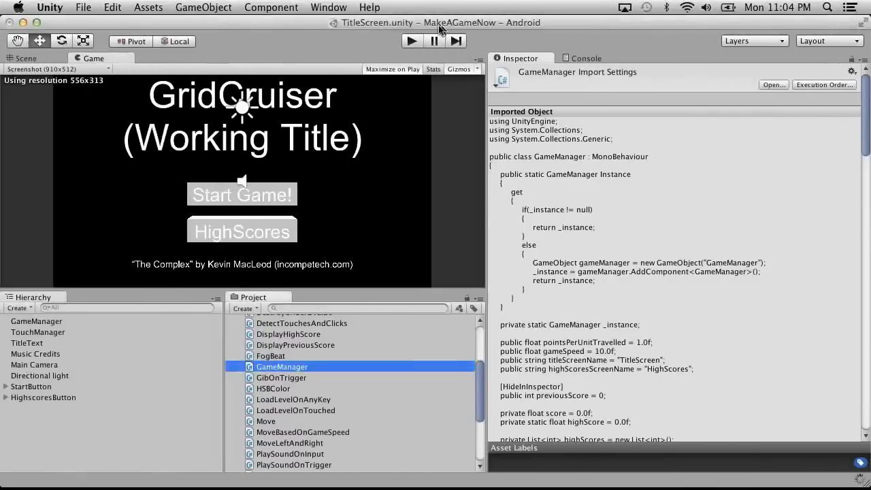
{"action": "left_click", "coordinate": [412, 42]}
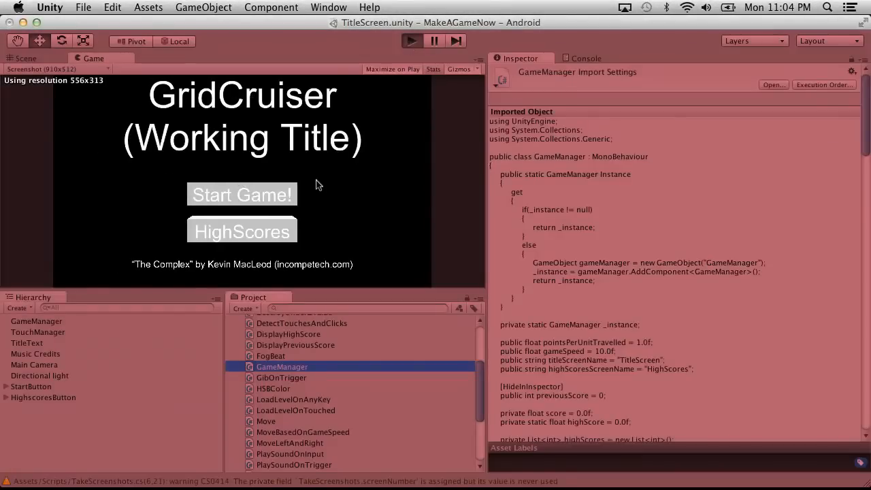
{"action": "left_click", "coordinate": [391, 297]}
{"action": "left_click", "coordinate": [433, 41]}
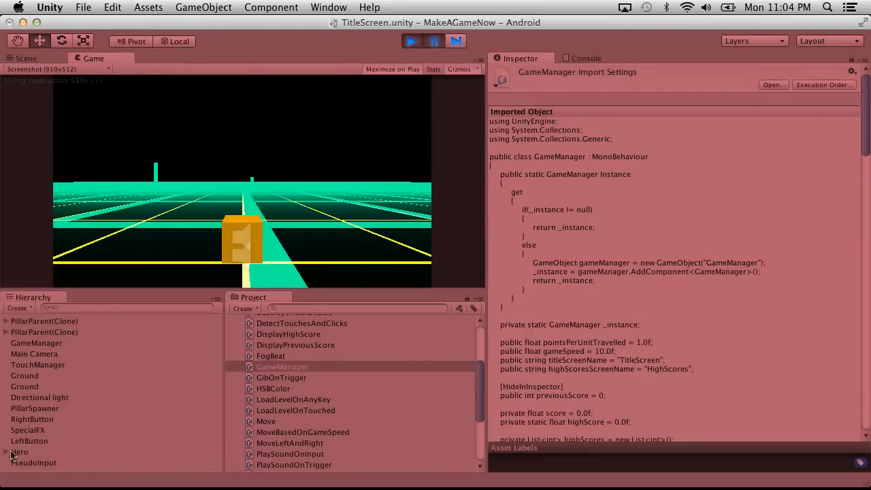
Angle the Main Camera to position X -3.67, Y 2 and rotation X 358.7, Y 21.2, Z 342.68.
{"action": "left_click", "coordinate": [43, 361]}
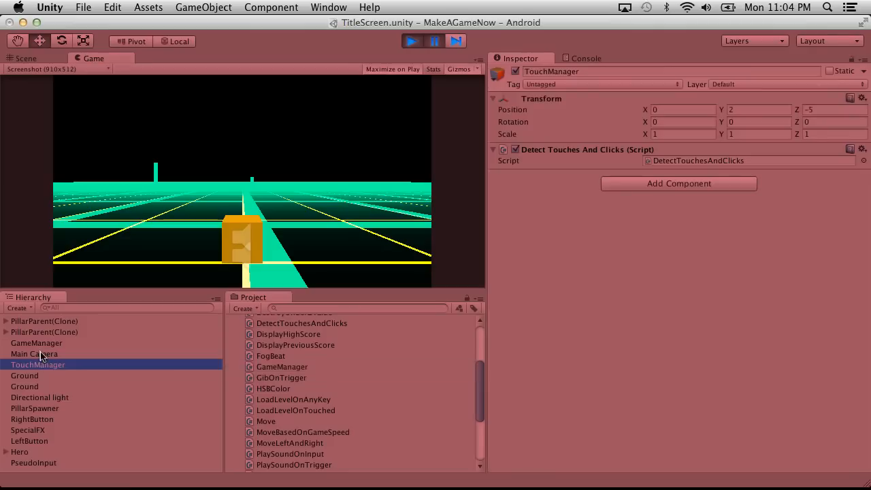
{"action": "left_click", "coordinate": [40, 351]}
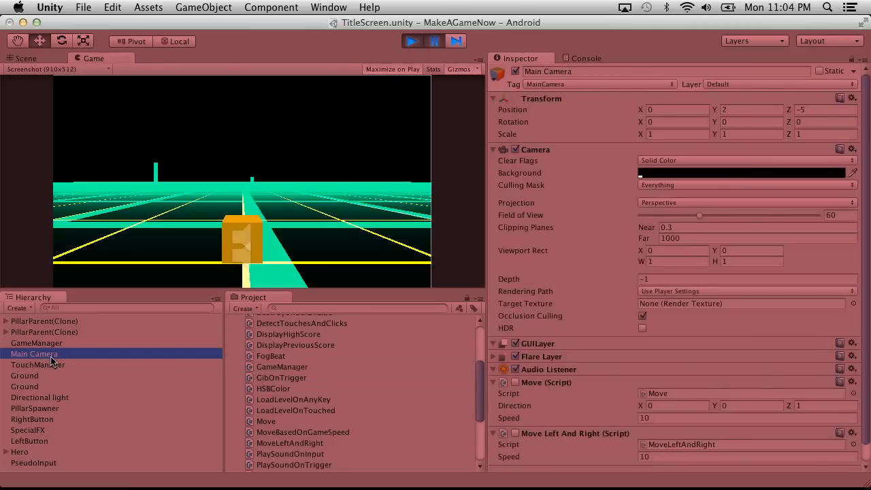
{"action": "left_click_drag", "start_coordinate": [786, 124], "coordinate": [398, 139]}
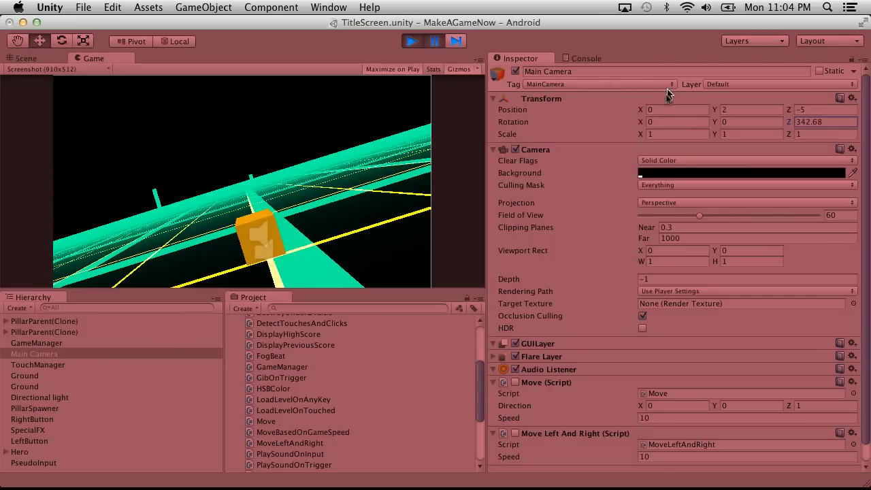
{"action": "left_click_drag", "start_coordinate": [642, 120], "coordinate": [673, 85]}
{"action": "left_click_drag", "start_coordinate": [714, 109], "coordinate": [687, 113]}
{"action": "left_click_drag", "start_coordinate": [631, 125], "coordinate": [400, 119]}
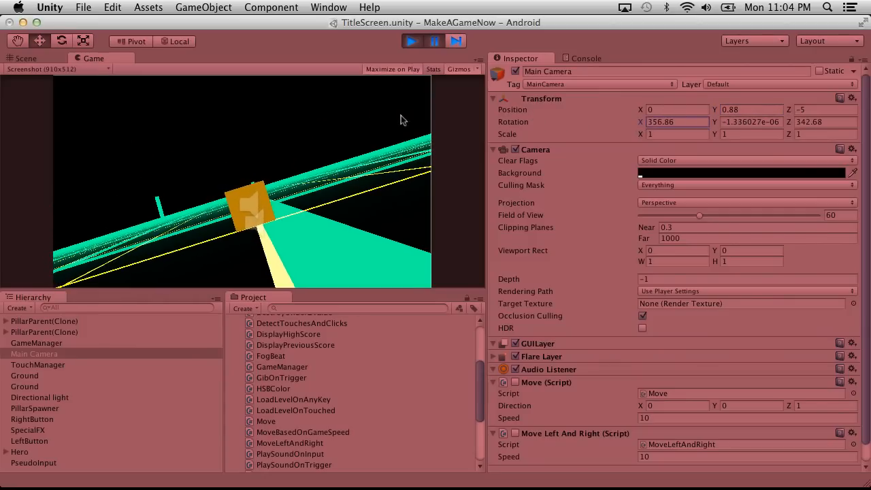
{"action": "left_click_drag", "start_coordinate": [716, 118], "coordinate": [867, 114]}
{"action": "left_click_drag", "start_coordinate": [642, 121], "coordinate": [725, 105]}
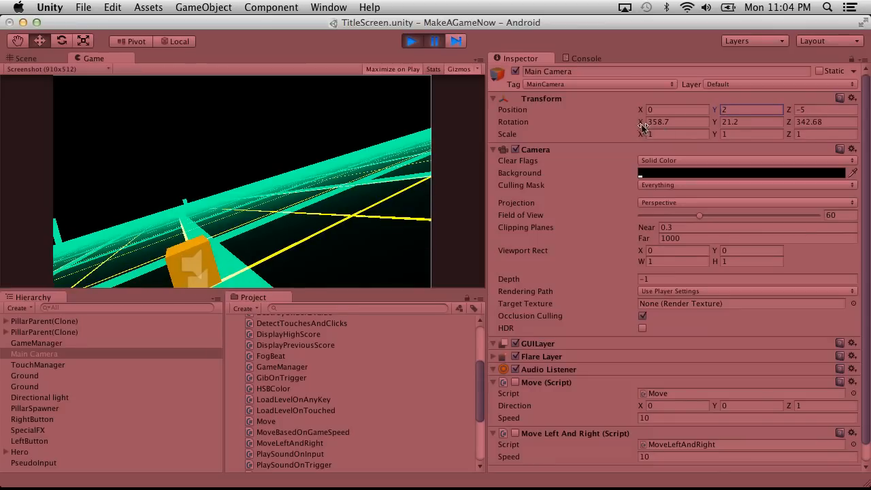
{"action": "left_click_drag", "start_coordinate": [641, 110], "coordinate": [566, 119]}
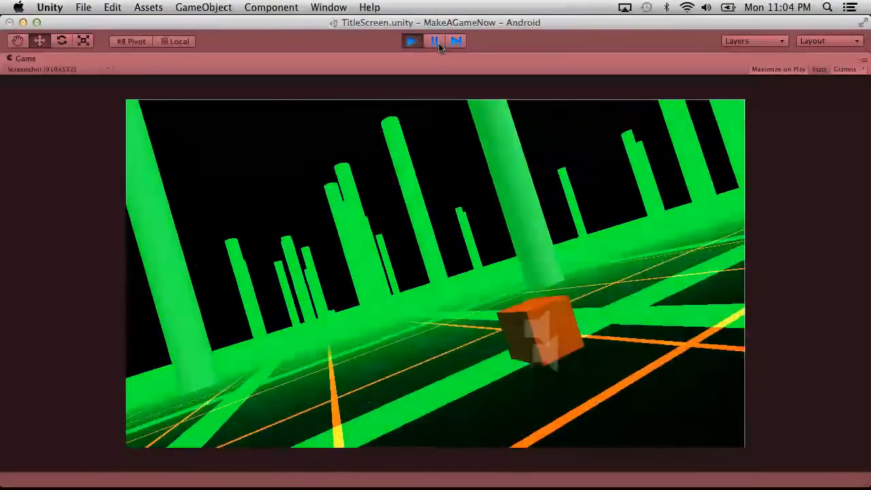
Pause and resume the round, capture several screenshots from the angled camera, and minimize Unity.
{"action": "left_click", "coordinate": [435, 41]}
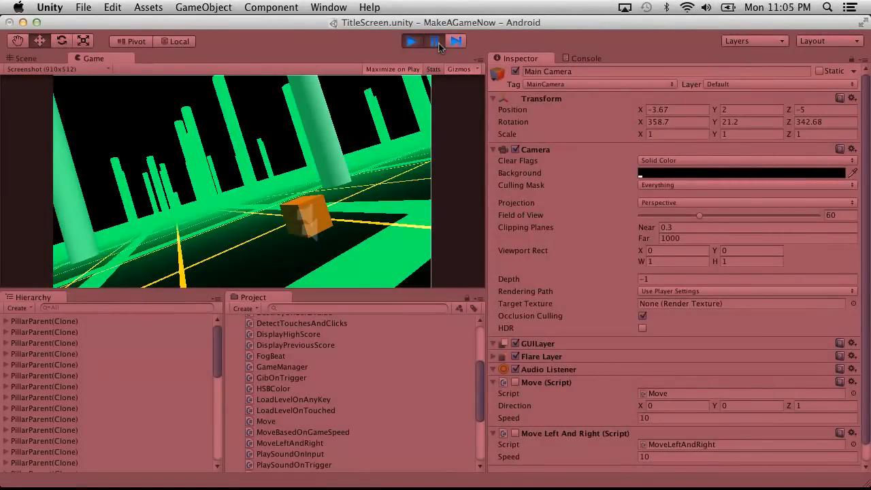
{"action": "left_click", "coordinate": [436, 42]}
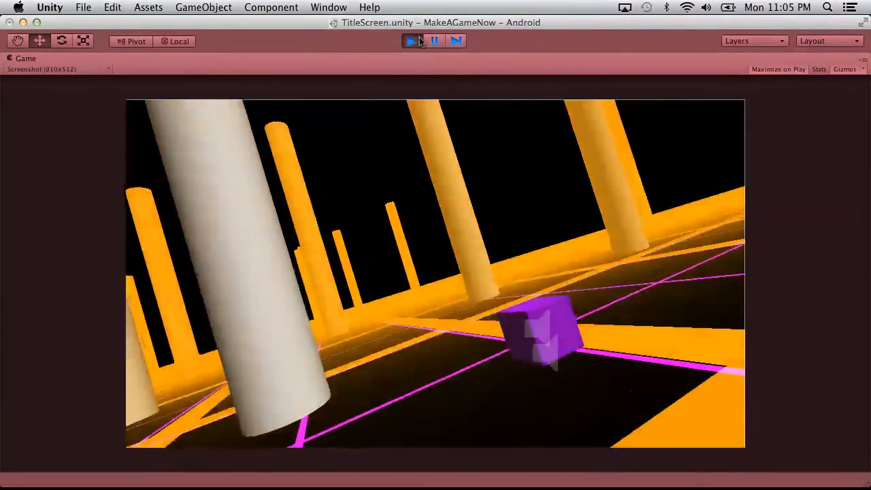
{"action": "left_click", "coordinate": [421, 43]}
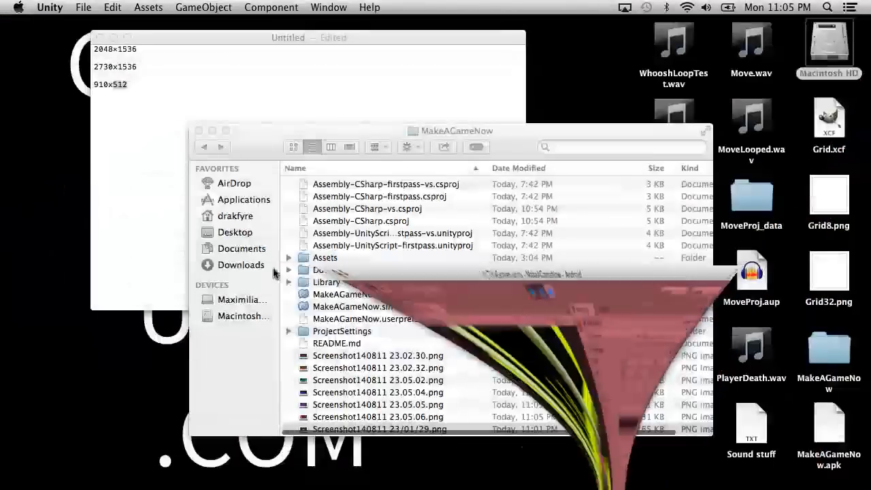
Preview the older screenshots 23/01/29, 23.02.30 and 23.02.32 in the MakeAGameNow folder in Finder.
{"action": "left_click", "coordinate": [398, 427]}
{"action": "scroll", "coordinate": [395, 401], "scroll_direction": "down", "scroll_amount": 1}
{"action": "key", "text": "space"}
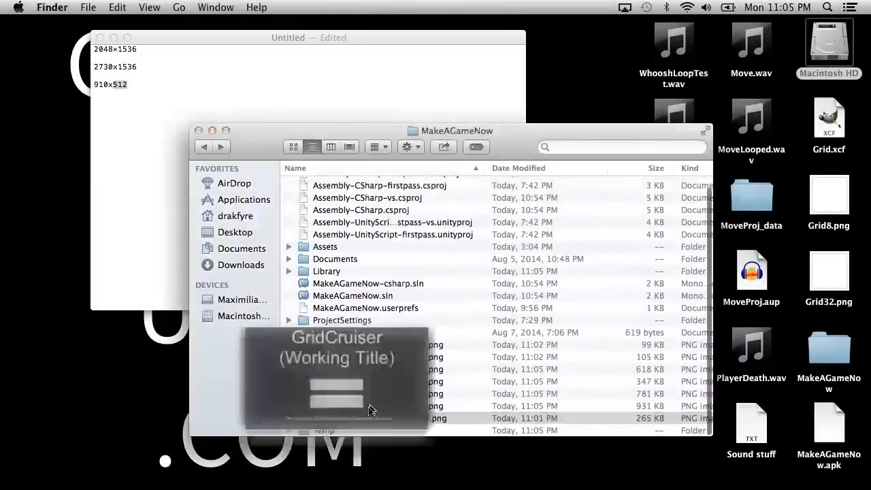
{"action": "key", "text": "space"}
{"action": "left_click", "coordinate": [350, 345]}
{"action": "key", "text": "space"}
{"action": "key", "text": "space"}
{"action": "key", "text": "Down"}
Compare the new gameplay screenshots from 23.05.02 to 23.05.06 by going back and forth through their previews.
{"action": "key", "text": "space"}
{"action": "key", "text": "space"}
{"action": "key", "text": "Down"}
{"action": "key", "text": "space"}
{"action": "key", "text": "Down"}
{"action": "key", "text": "Down"}
{"action": "key", "text": "Down"}
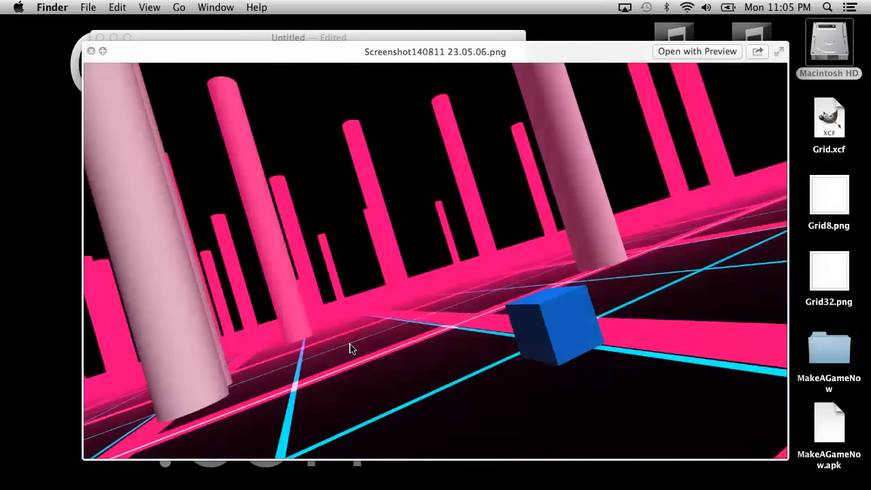
{"action": "key", "text": "Up"}
{"action": "key", "text": "Up"}
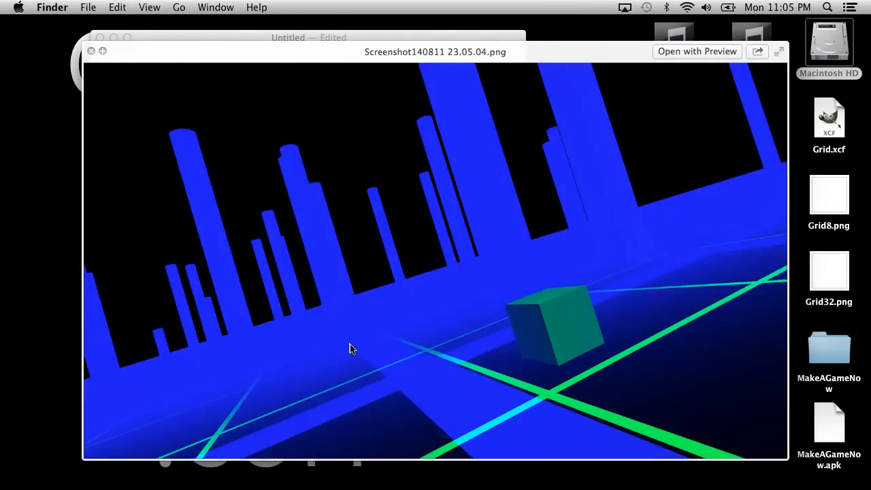
{"action": "key", "text": "Down"}
{"action": "key", "text": "Down"}
{"action": "key", "text": "Down"}
{"action": "key", "text": "Up"}
{"action": "key", "text": "Up"}
{"action": "key", "text": "Up"}
{"action": "key", "text": "Down"}
{"action": "key", "text": "Down"}
{"action": "key", "text": "Up"}
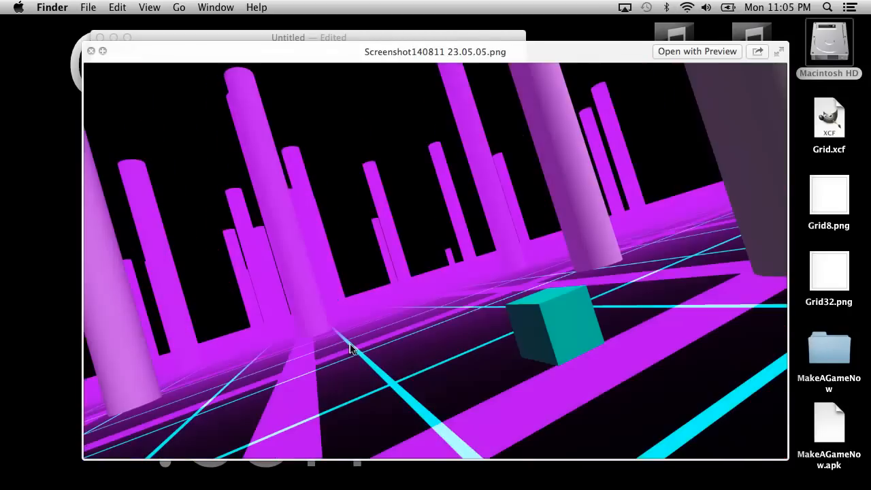
{"action": "key", "text": "Down"}
{"action": "key", "text": "Down"}
{"action": "key", "text": "Down"}
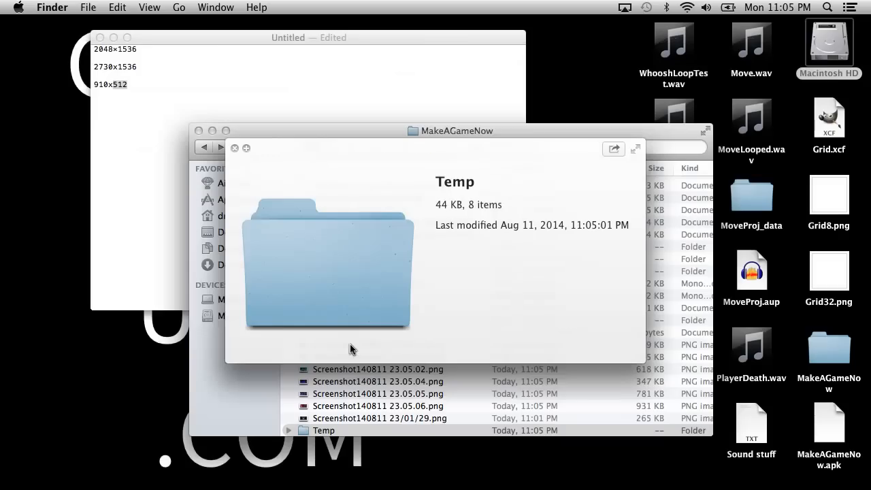
Review the gameplay screenshots from 23.05.02 to 23.05.06 once more to pick a title image, and close the preview on 23.05.05.
{"action": "key", "text": "Up"}
{"action": "key", "text": "Up"}
{"action": "key", "text": "Up"}
{"action": "key", "text": "Up"}
{"action": "key", "text": "Up"}
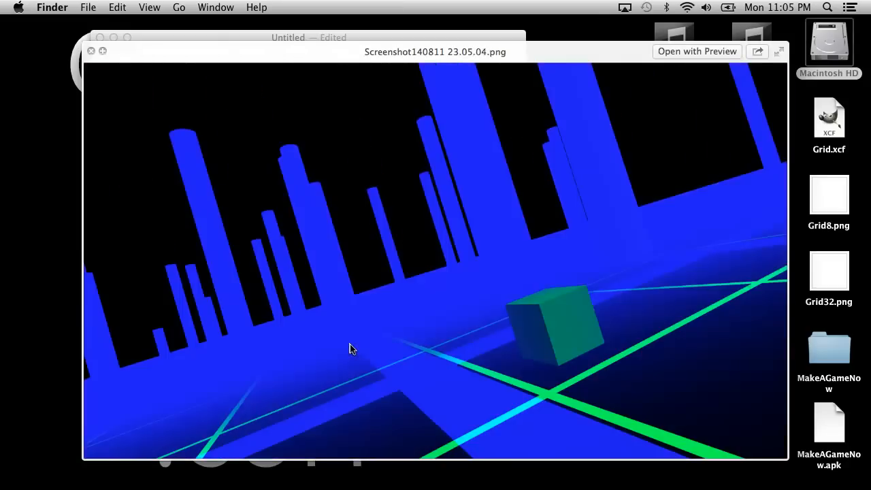
{"action": "key", "text": "Up"}
{"action": "key", "text": "Down"}
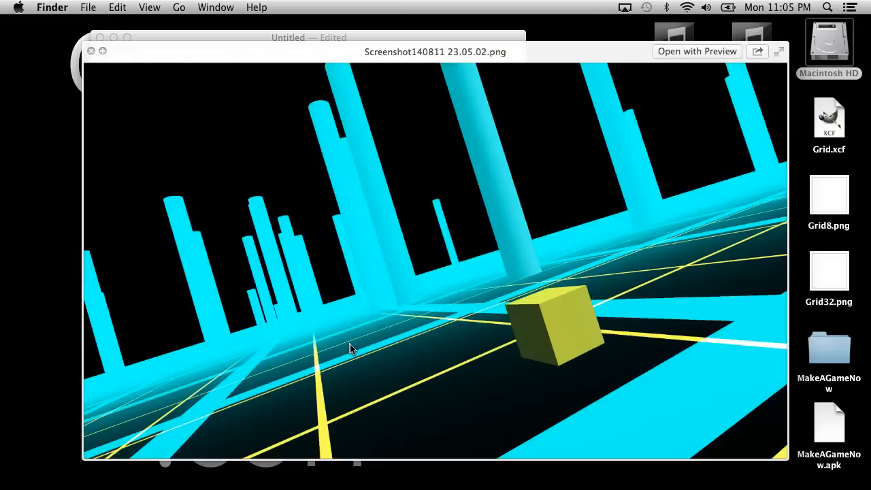
{"action": "key", "text": "Down"}
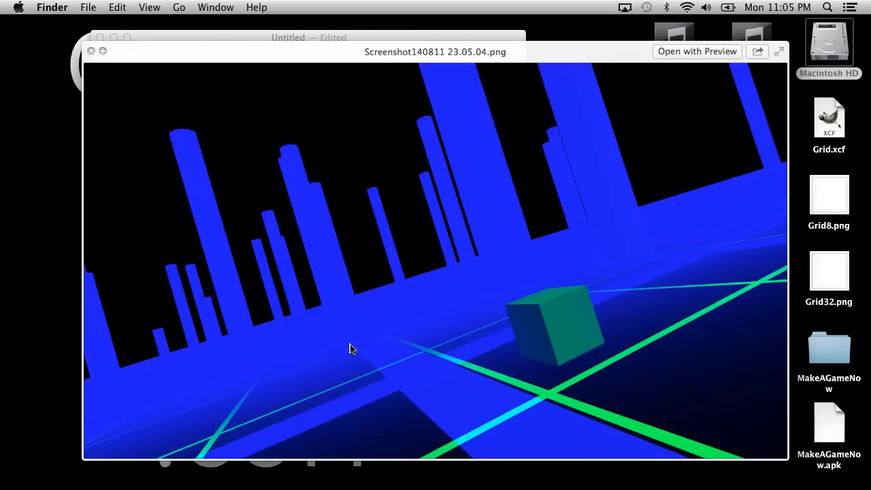
{"action": "key", "text": "Down"}
{"action": "key", "text": "Down"}
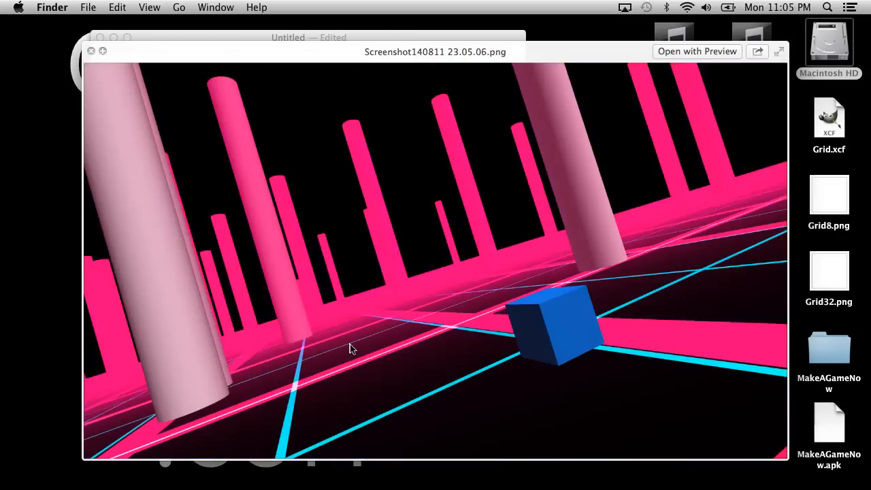
{"action": "key", "text": "Up"}
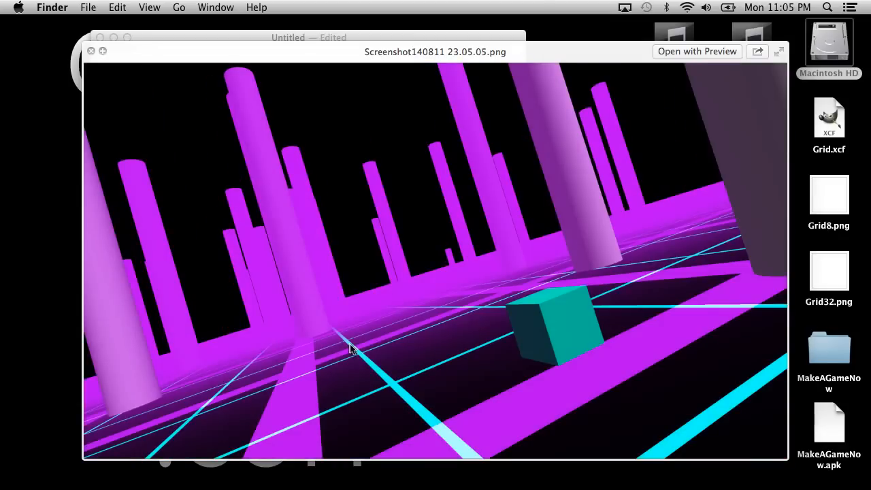
{"action": "key", "text": "Up"}
{"action": "key", "text": "Up"}
{"action": "key", "text": "Down"}
{"action": "key", "text": "Down"}
{"action": "key", "text": "Up"}
{"action": "key", "text": "Down"}
{"action": "key", "text": "Up"}
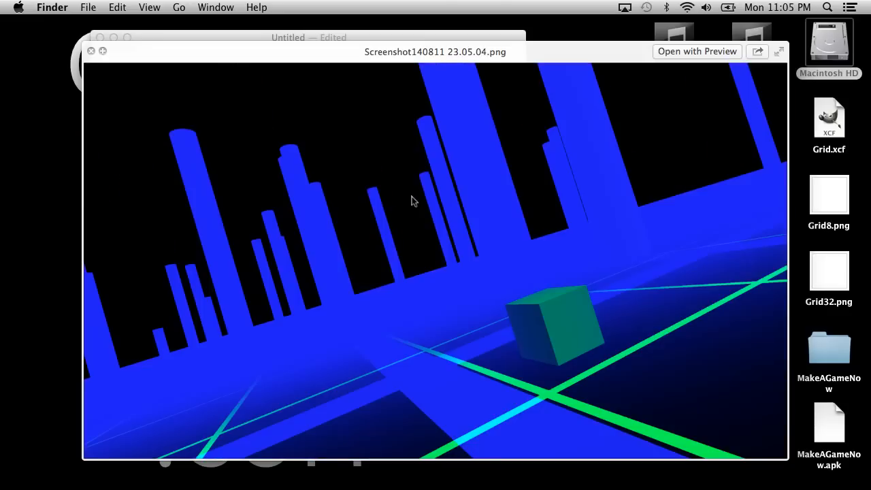
{"action": "key", "text": "Up"}
{"action": "key", "text": "Down"}
{"action": "key", "text": "Down"}
{"action": "key", "text": "Down"}
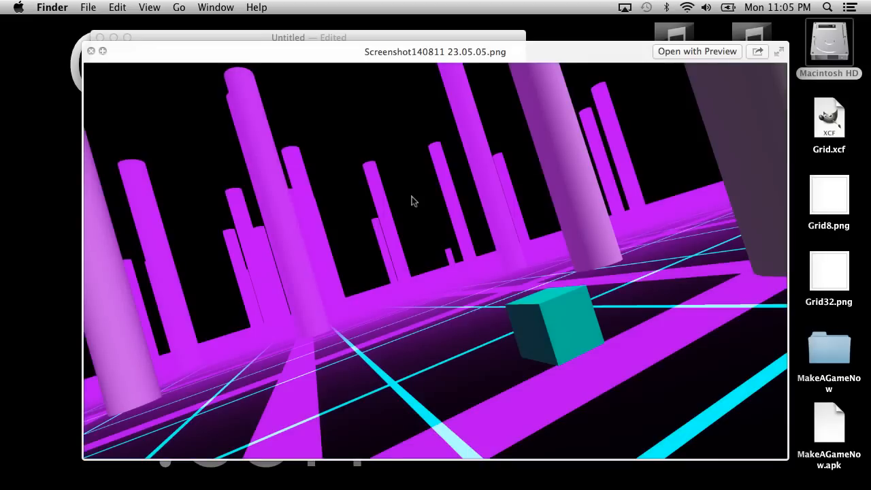
{"action": "key", "text": "space"}
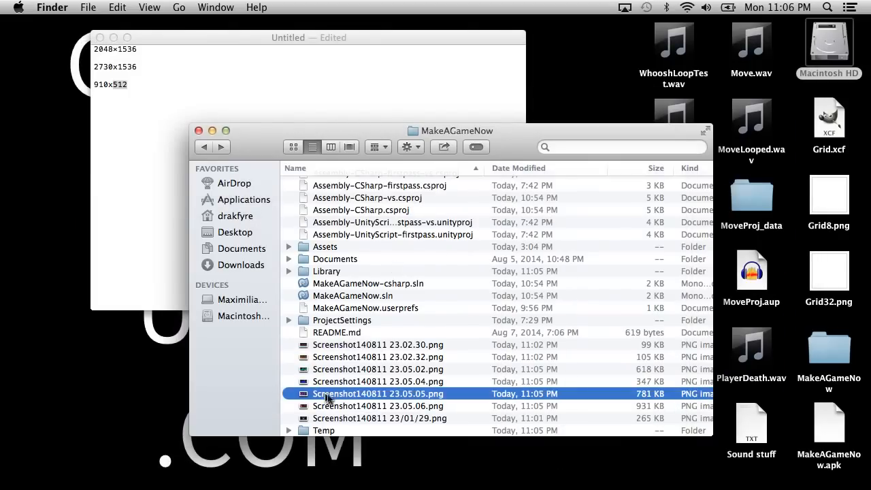
Rename the screenshot 23.05.05 file as TitleScreen.png.
{"action": "left_click", "coordinate": [349, 397]}
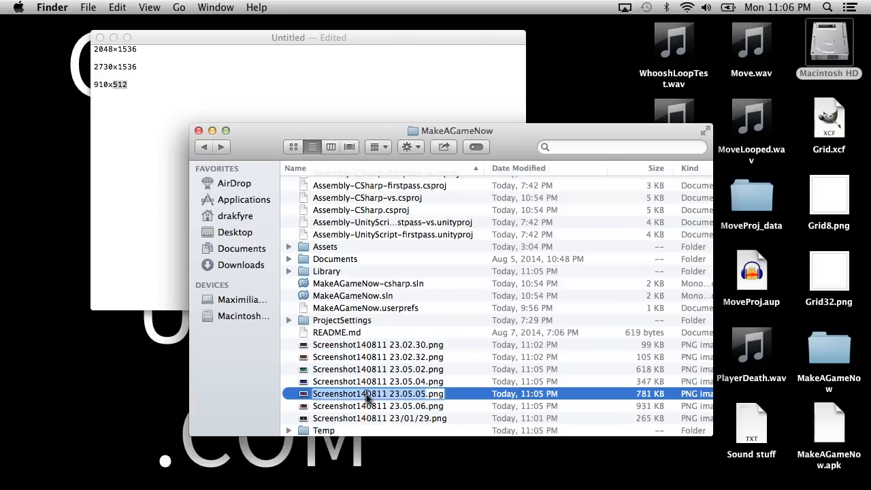
{"action": "type", "text": "TitleScreen"}
{"action": "key", "text": "Return"}
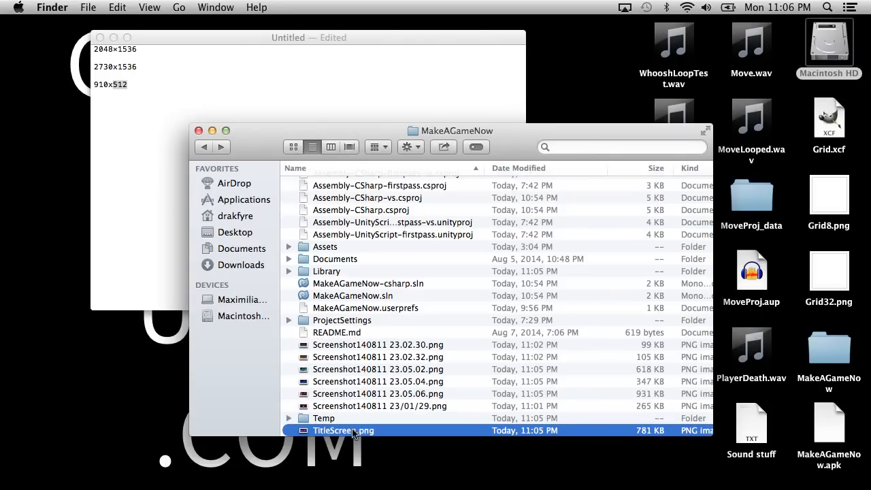
Open TitleScreen.png in GIMP and move the GIMP window out of the way.
{"action": "right_click", "coordinate": [303, 434]}
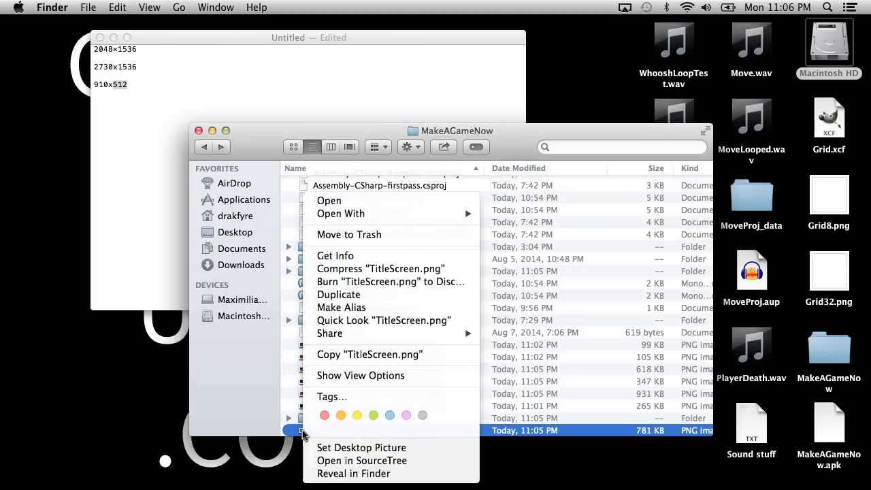
{"action": "mouse_move", "coordinate": [374, 215]}
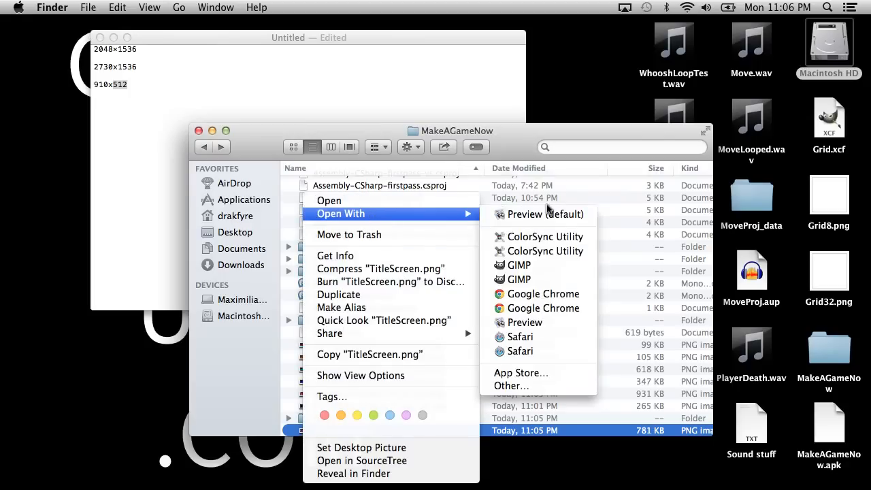
{"action": "left_click", "coordinate": [542, 267]}
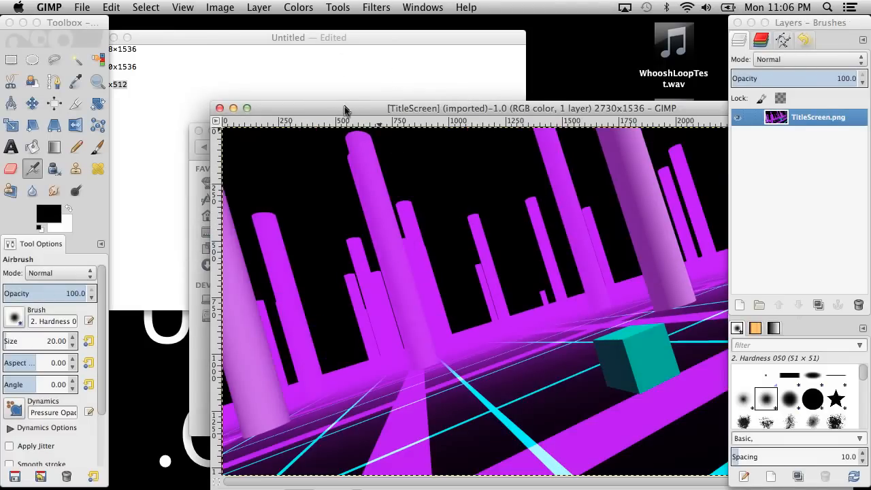
{"action": "left_click_drag", "start_coordinate": [345, 109], "coordinate": [263, 52]}
Switch to Unity, view the Game view in 4x3 (4:3), restore Screenshot (910x512), and minimize Unity.
{"action": "mouse_move", "coordinate": [317, 473]}
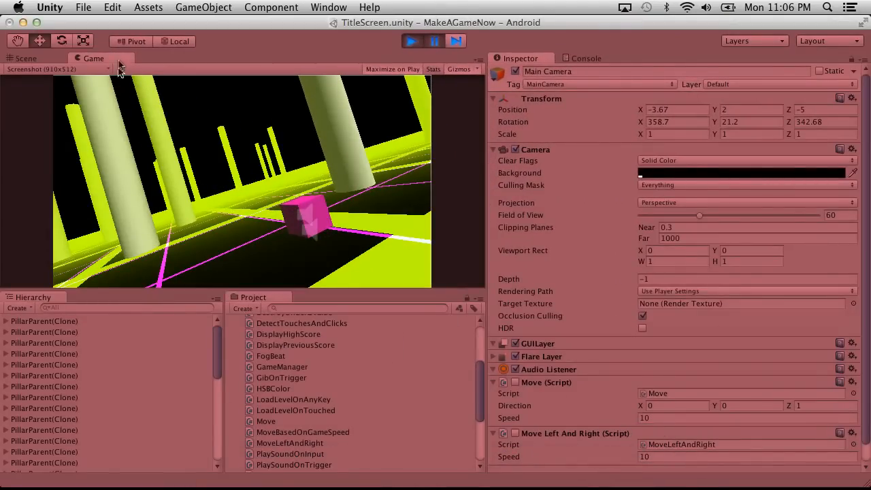
{"action": "left_click", "coordinate": [41, 69]}
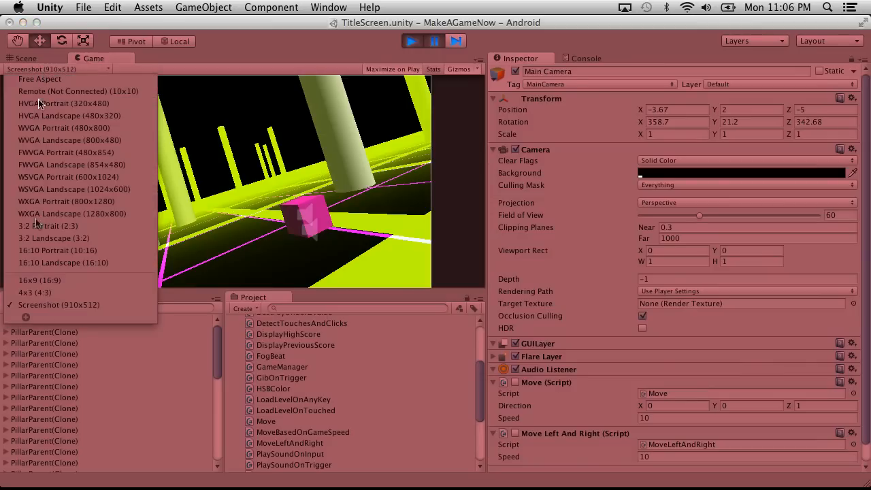
{"action": "left_click", "coordinate": [40, 292]}
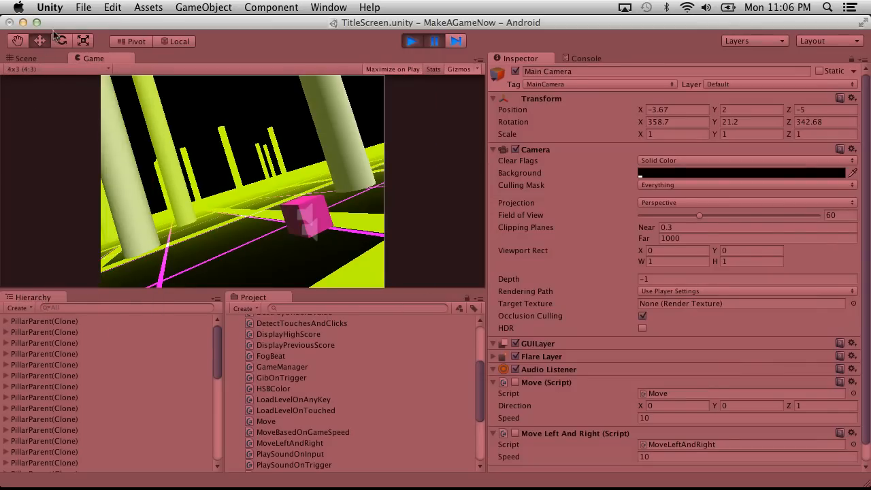
{"action": "left_click", "coordinate": [29, 70]}
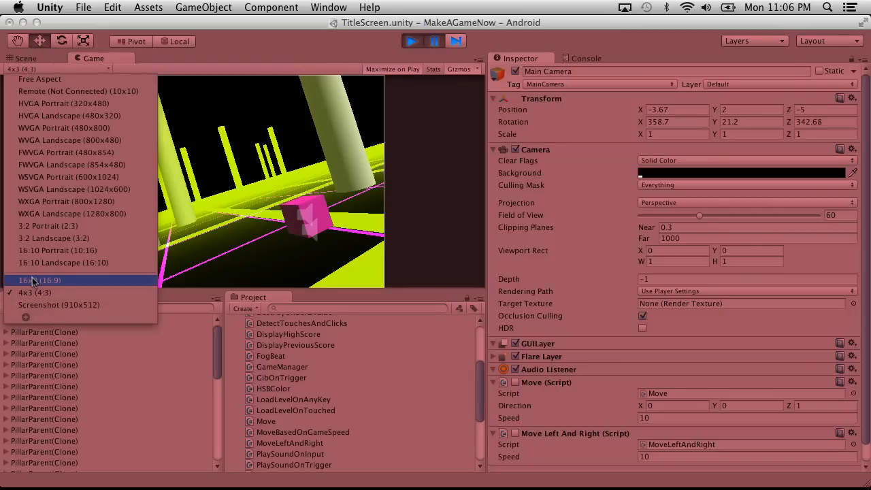
{"action": "left_click", "coordinate": [42, 310]}
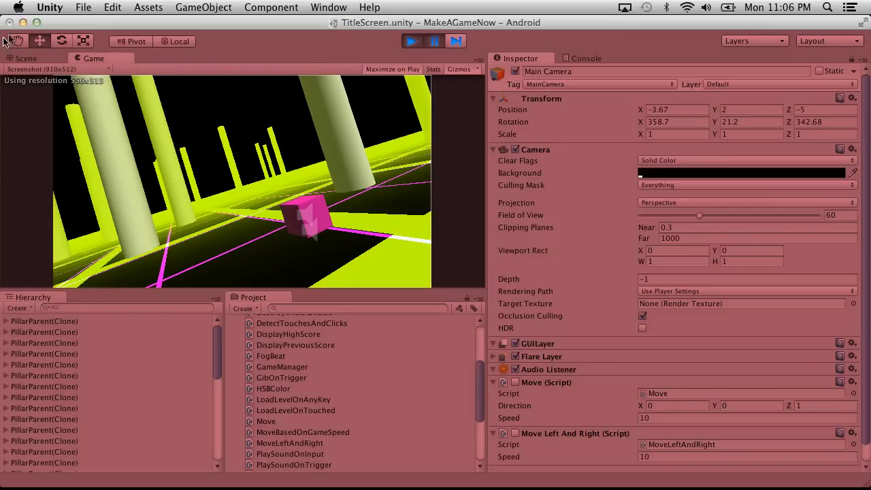
{"action": "left_click", "coordinate": [23, 22]}
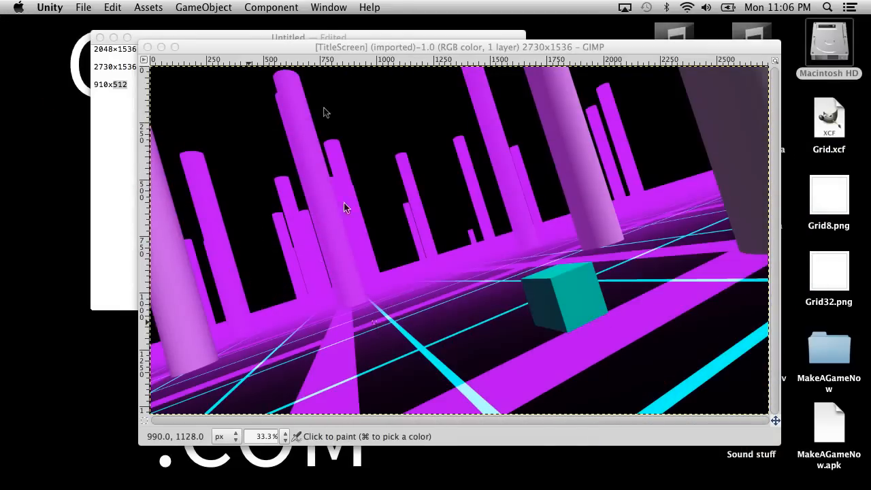
Open the Motion Blur filter for the TitleScreen image in GIMP, show the cube in its preview, and choose the Radial blur type.
{"action": "left_click", "coordinate": [242, 51]}
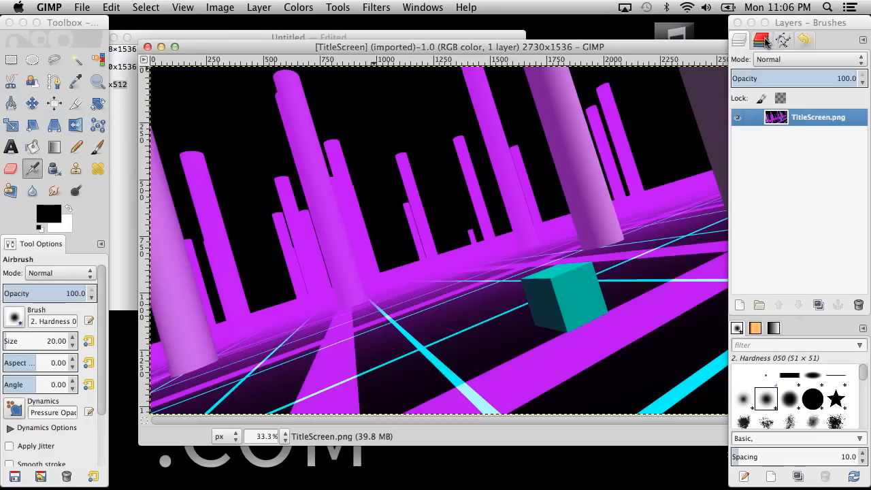
{"action": "left_click", "coordinate": [338, 7]}
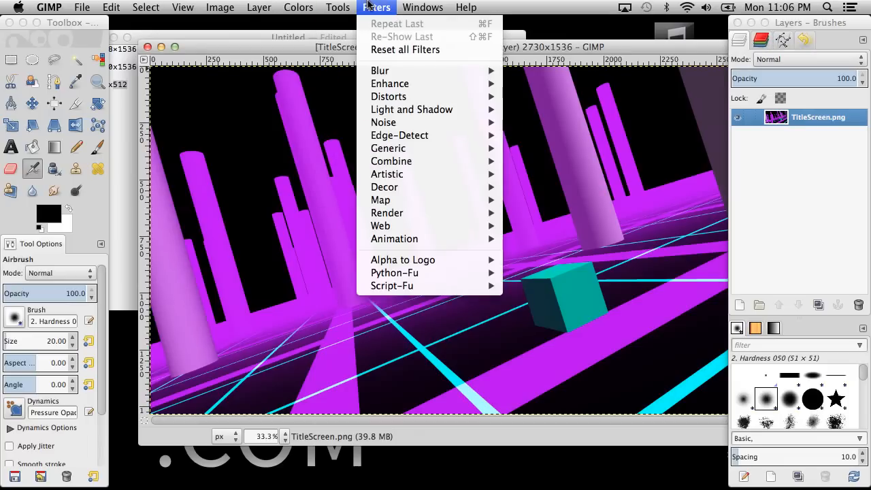
{"action": "mouse_move", "coordinate": [387, 70]}
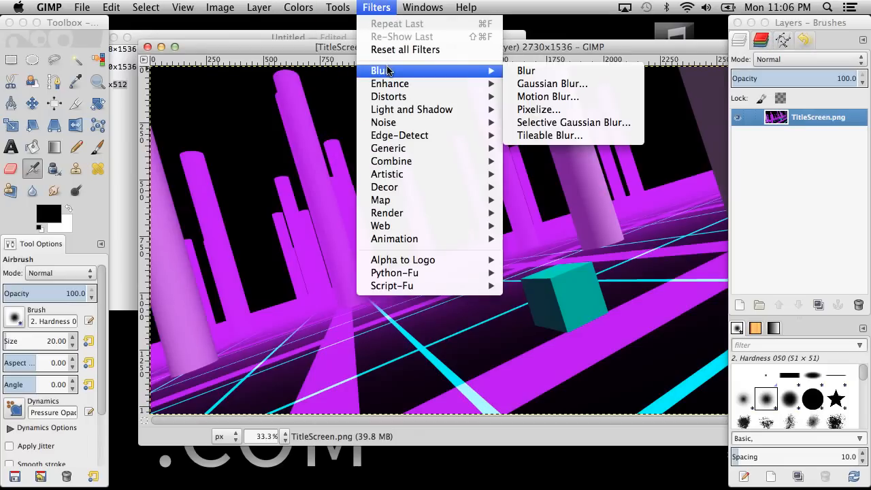
{"action": "left_click", "coordinate": [529, 97]}
{"action": "left_click_drag", "start_coordinate": [399, 57], "coordinate": [679, 136]}
{"action": "left_click_drag", "start_coordinate": [769, 202], "coordinate": [769, 259]}
{"action": "left_click_drag", "start_coordinate": [629, 294], "coordinate": [718, 289]}
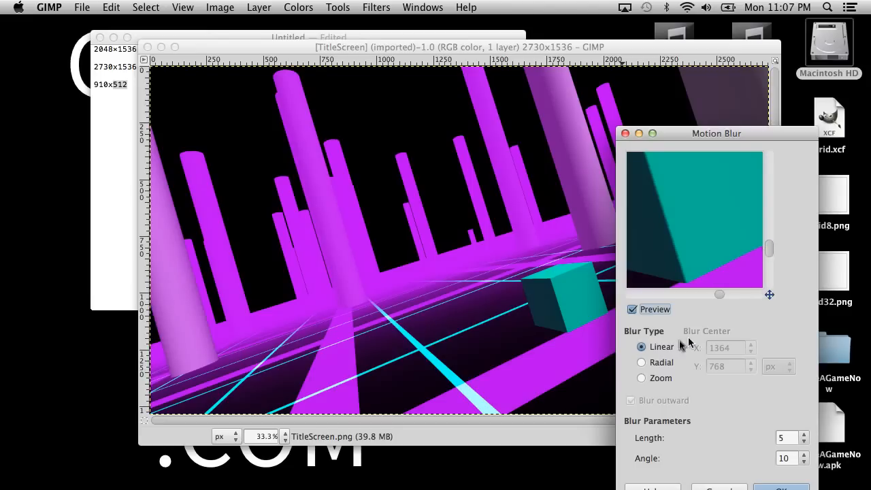
{"action": "left_click", "coordinate": [643, 361]}
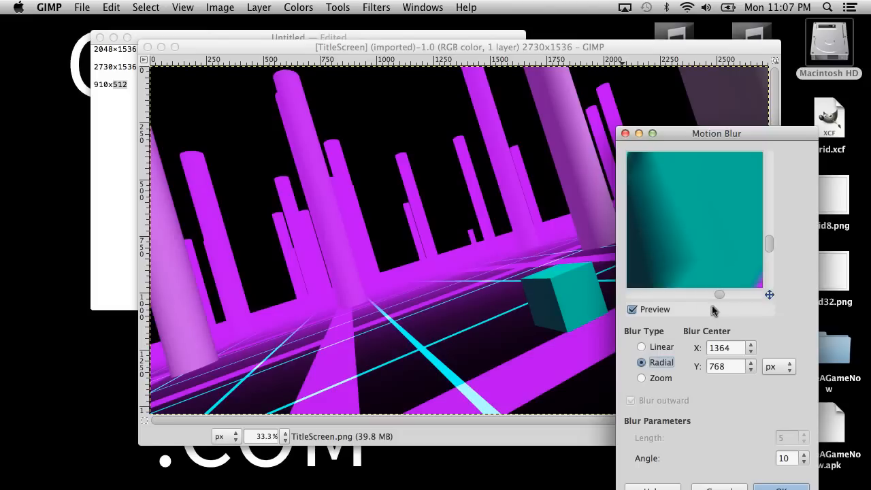
{"action": "left_click", "coordinate": [442, 264]}
{"action": "left_click", "coordinate": [415, 259]}
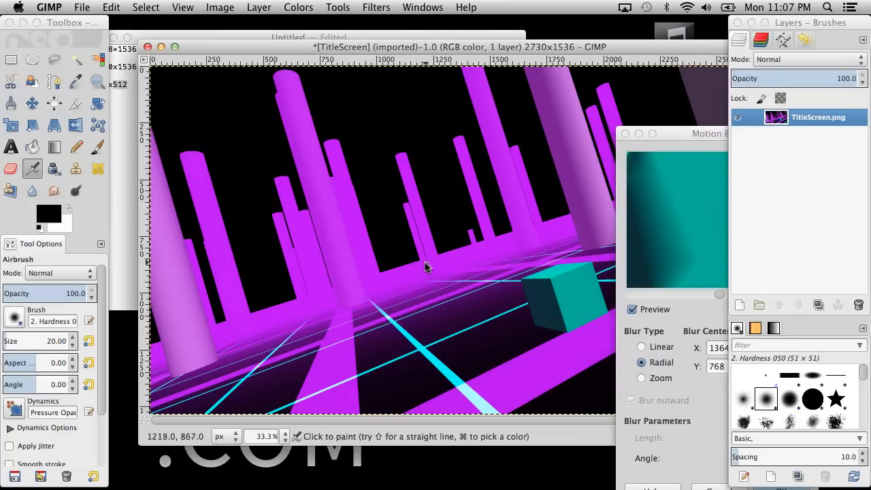
{"action": "mouse_move", "coordinate": [463, 269]}
{"action": "left_mouse_down"}
{"action": "mouse_move", "coordinate": [408, 275]}
{"action": "mouse_move", "coordinate": [517, 221]}
{"action": "mouse_move", "coordinate": [391, 267]}
{"action": "left_mouse_up"}
{"action": "key", "text": "super+z"}
{"action": "key", "text": "super+z"}
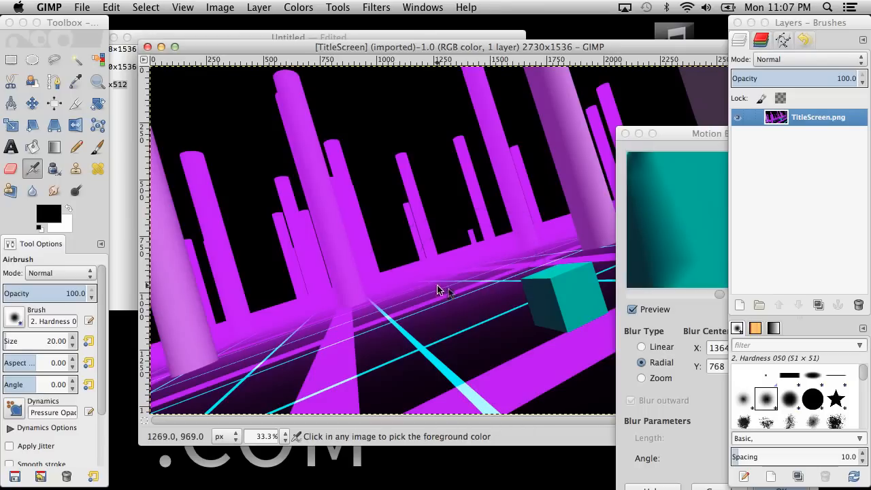
Check the floor area in the blur preview and apply the radial Motion Blur with centre X 1364, Y 768 and angle 10.
{"action": "left_click", "coordinate": [688, 139]}
{"action": "mouse_move", "coordinate": [719, 293]}
{"action": "left_mouse_down"}
{"action": "mouse_move", "coordinate": [668, 298]}
{"action": "mouse_move", "coordinate": [695, 298]}
{"action": "left_mouse_up"}
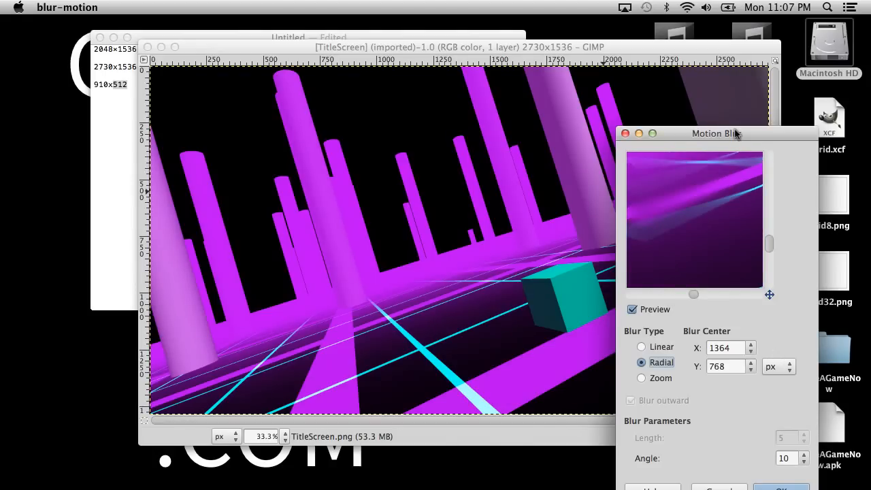
{"action": "left_click_drag", "start_coordinate": [738, 134], "coordinate": [712, 50]}
{"action": "left_click", "coordinate": [757, 409]}
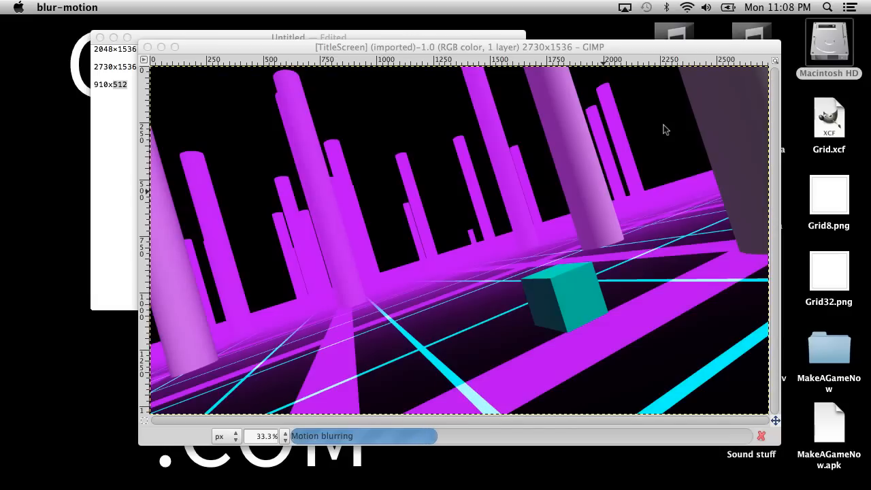
Switch to Chrome, reload the YouTube comments page for the Episode 19 video, and read all the viewer comments.
{"action": "key", "text": "ctrl+Right"}
{"action": "key", "text": "ctrl+Right"}
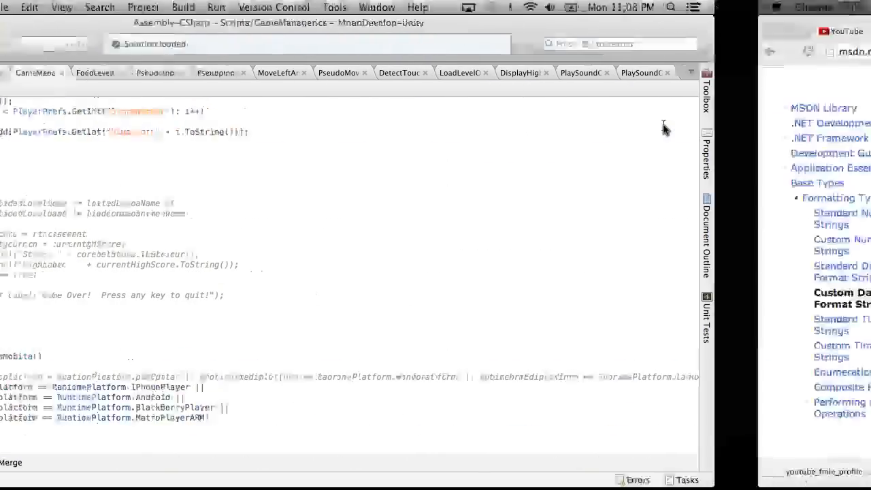
{"action": "left_click", "coordinate": [245, 31]}
{"action": "left_click", "coordinate": [49, 51]}
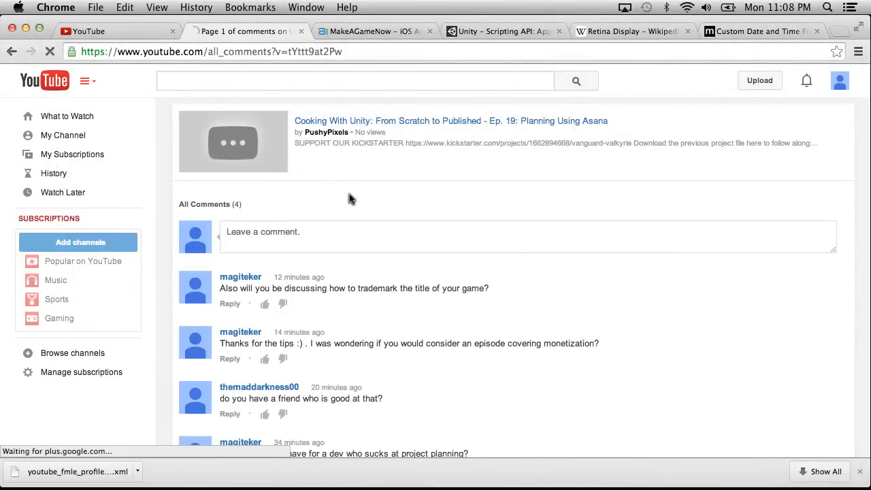
{"action": "scroll", "coordinate": [460, 308], "scroll_direction": "down", "scroll_amount": 1}
{"action": "scroll", "coordinate": [460, 306], "scroll_direction": "down", "scroll_amount": 3}
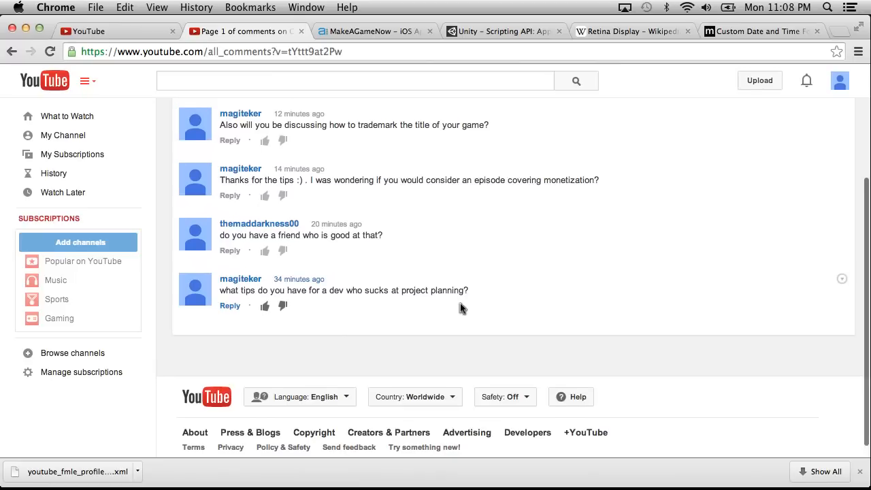
{"action": "scroll", "coordinate": [460, 306], "scroll_direction": "up", "scroll_amount": 2}
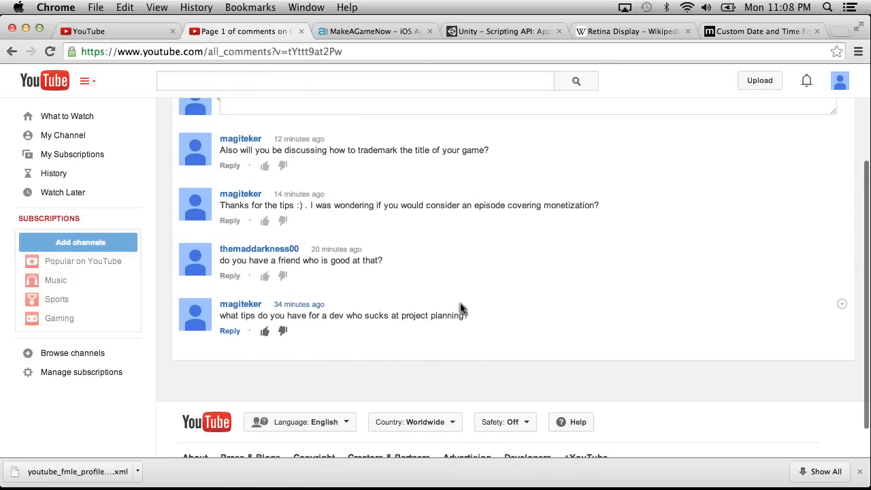
{"action": "scroll", "coordinate": [460, 308], "scroll_direction": "up", "scroll_amount": 1}
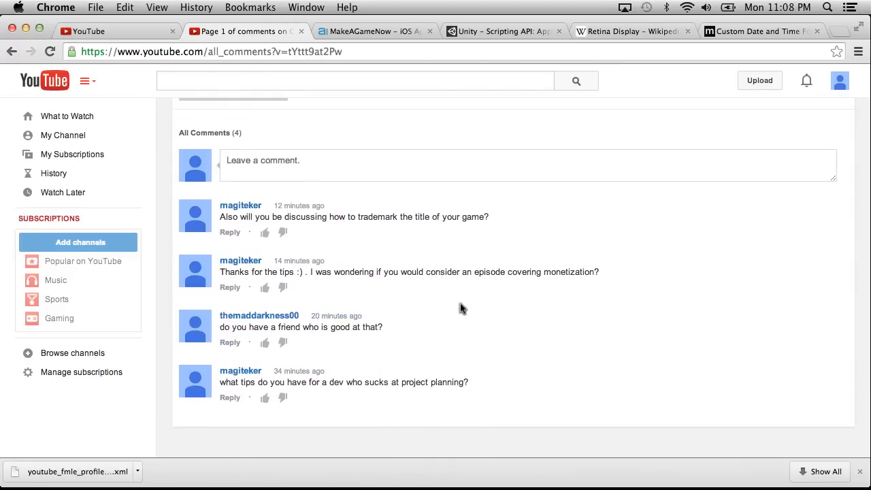
{"action": "scroll", "coordinate": [460, 308], "scroll_direction": "up", "scroll_amount": 3}
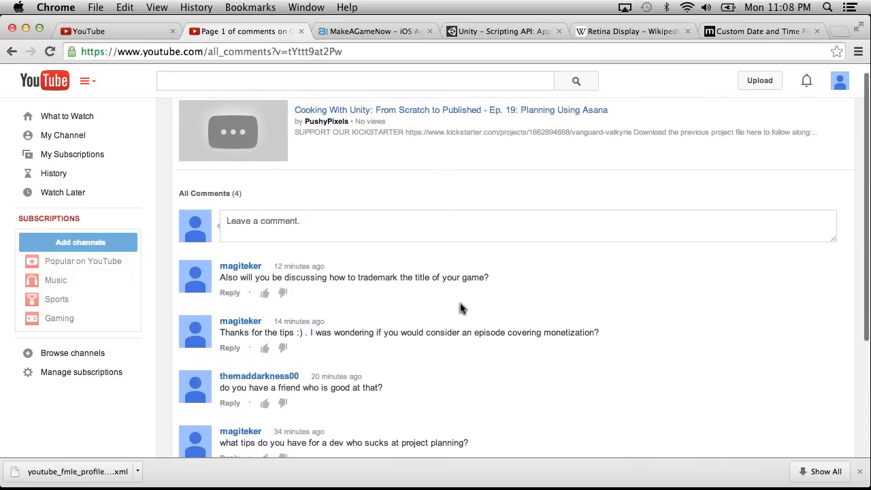
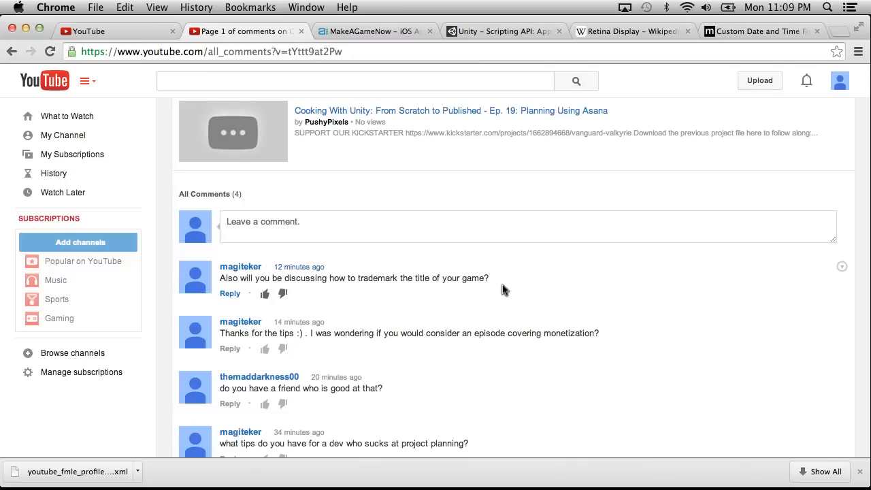
Return to GIMP, locate the cube's coordinates in the TitleScreen image, and undo the radial Motion Blur.
{"action": "key", "text": "ctrl+Left"}
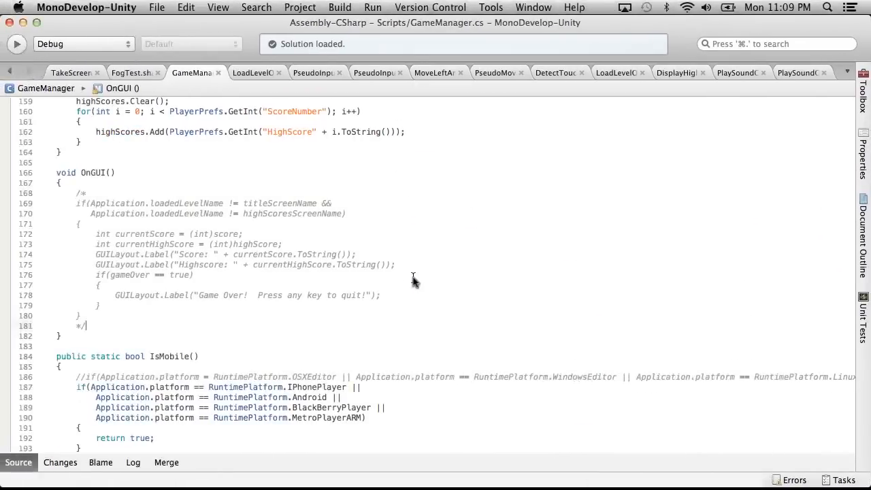
{"action": "key", "text": "ctrl+Left"}
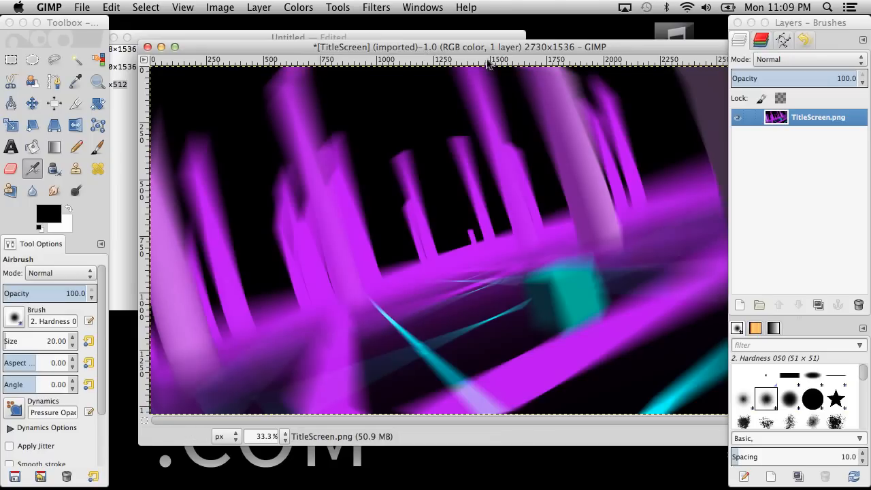
{"action": "left_click_drag", "start_coordinate": [485, 52], "coordinate": [463, 43]}
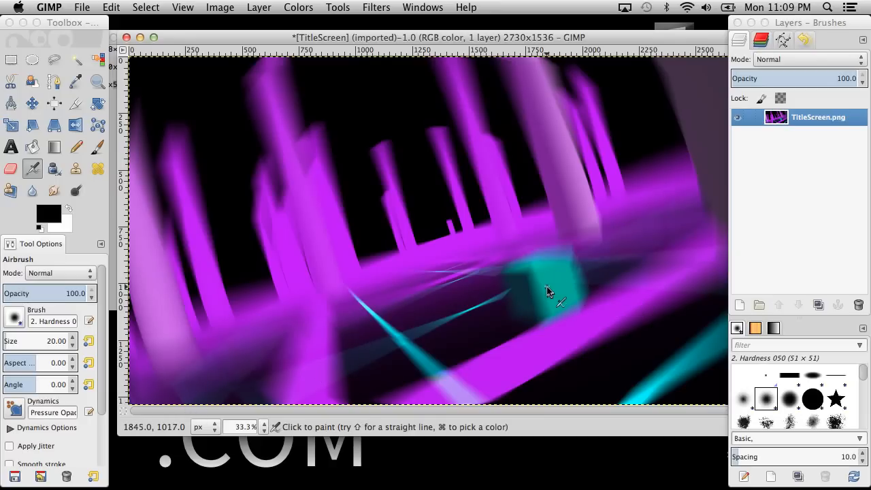
{"action": "left_click", "coordinate": [367, 7]}
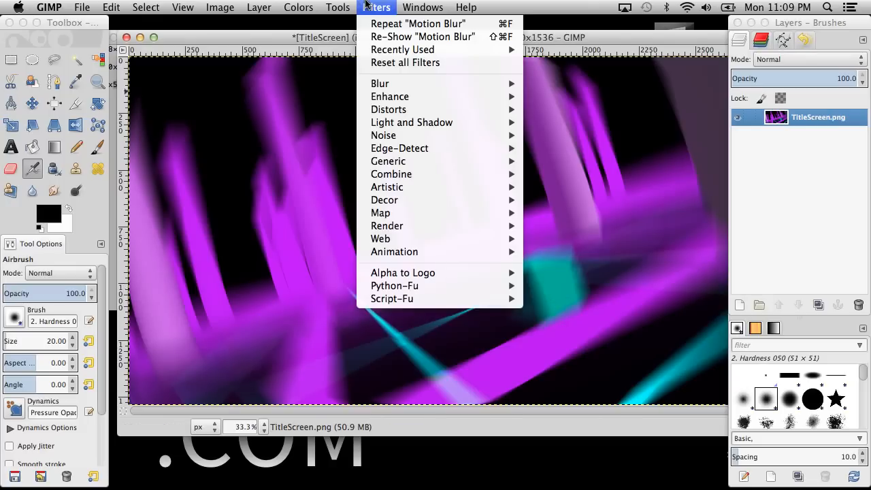
{"action": "mouse_move", "coordinate": [407, 110]}
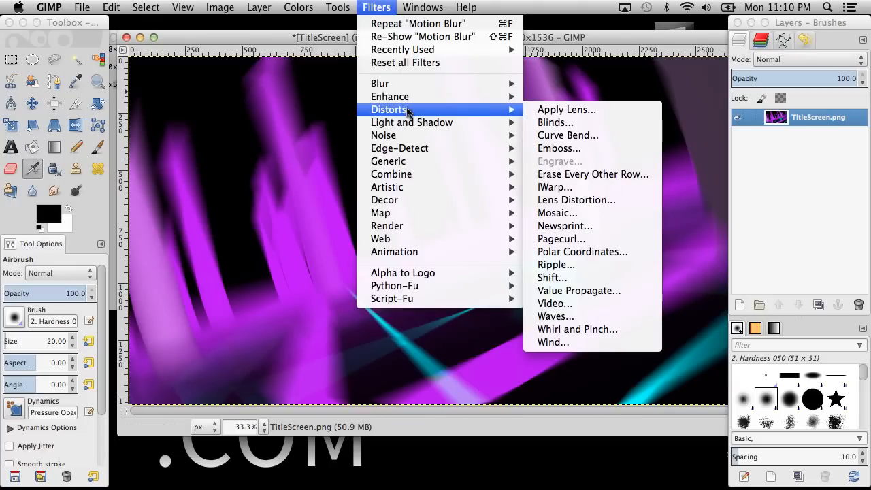
{"action": "left_click", "coordinate": [266, 73]}
{"action": "key", "text": "super+z"}
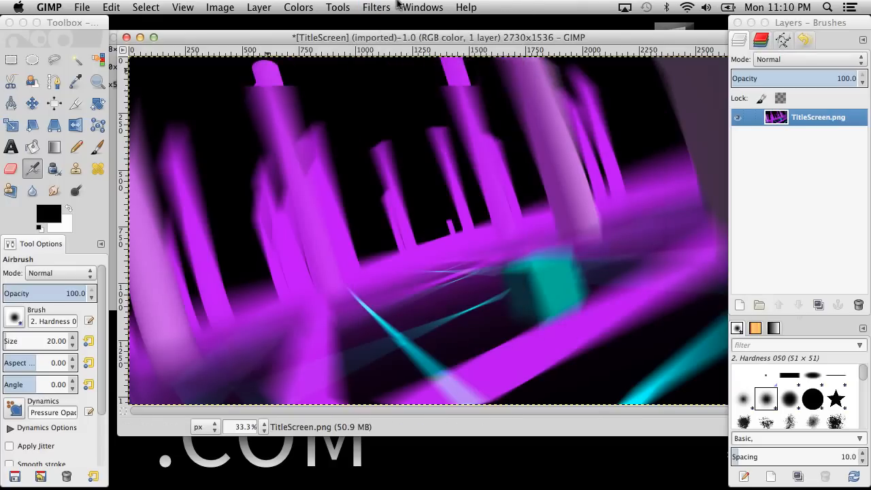
{"action": "left_click", "coordinate": [378, 7]}
{"action": "mouse_move", "coordinate": [381, 85]}
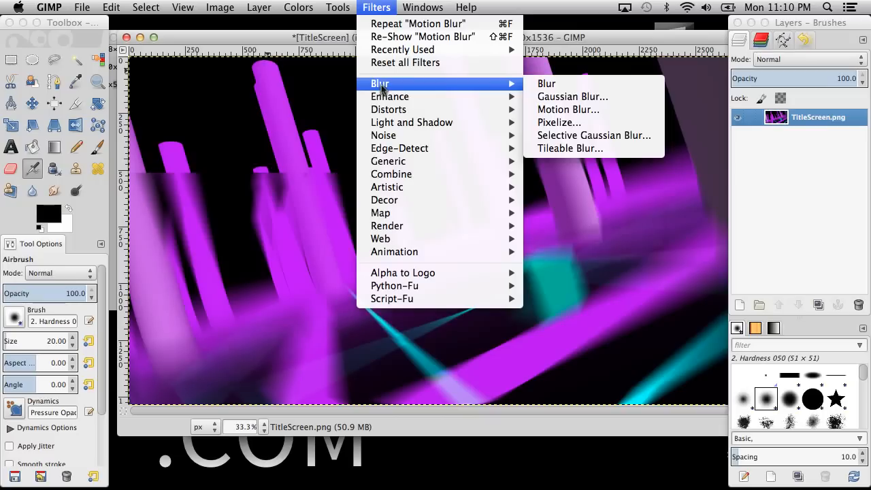
{"action": "left_click", "coordinate": [572, 89]}
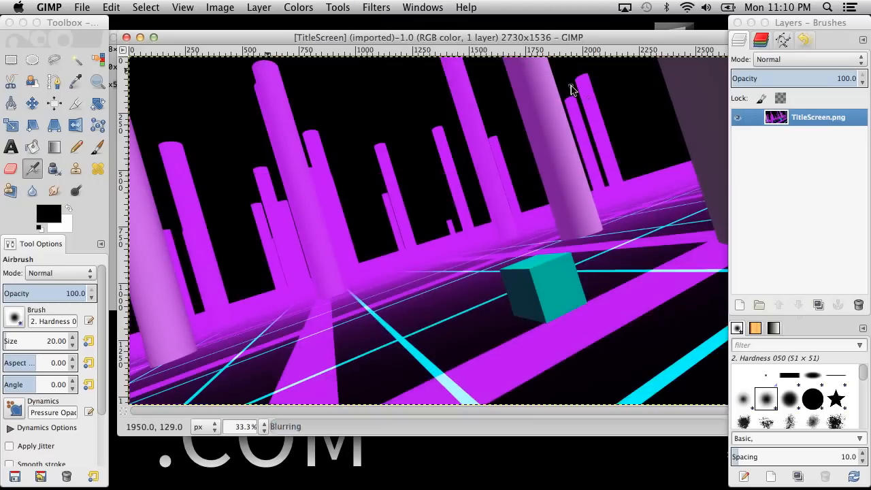
{"action": "left_click", "coordinate": [374, 5]}
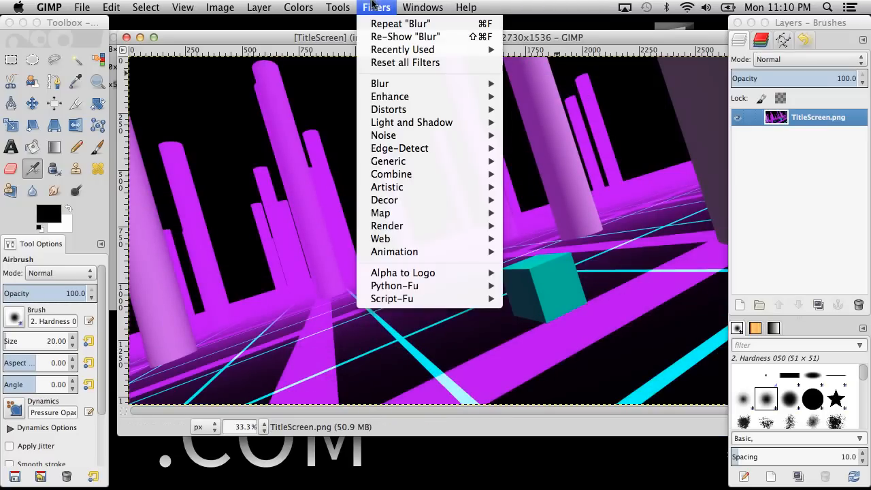
{"action": "left_click", "coordinate": [385, 5]}
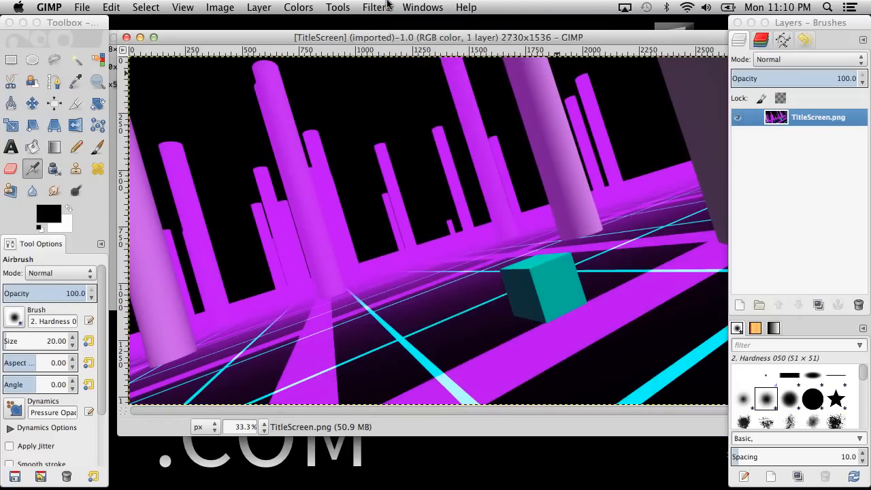
Reopen the Motion Blur filter for the TitleScreen image and set the radial blur centre to X 1845, Y 1017.
{"action": "left_click", "coordinate": [387, 6]}
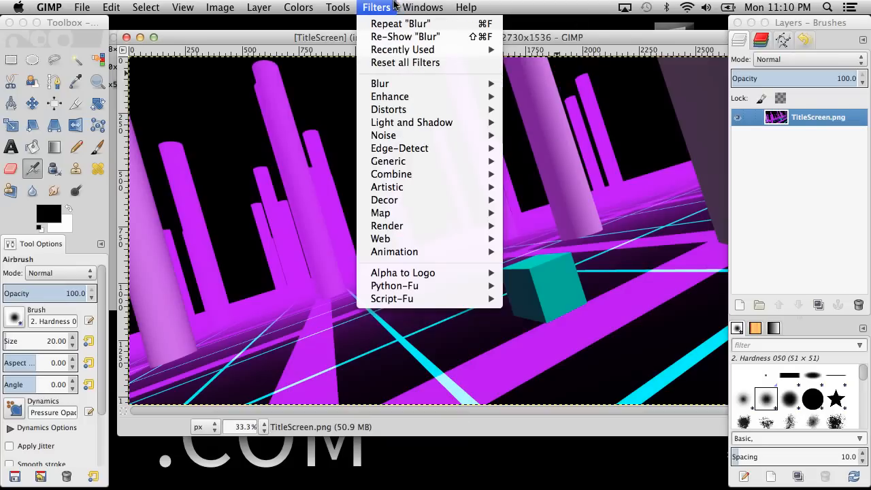
{"action": "mouse_move", "coordinate": [412, 53]}
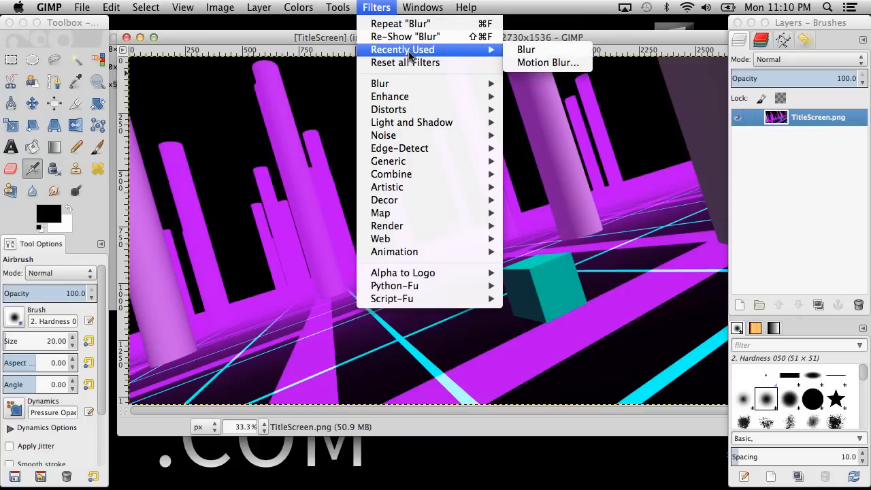
{"action": "left_click", "coordinate": [527, 62]}
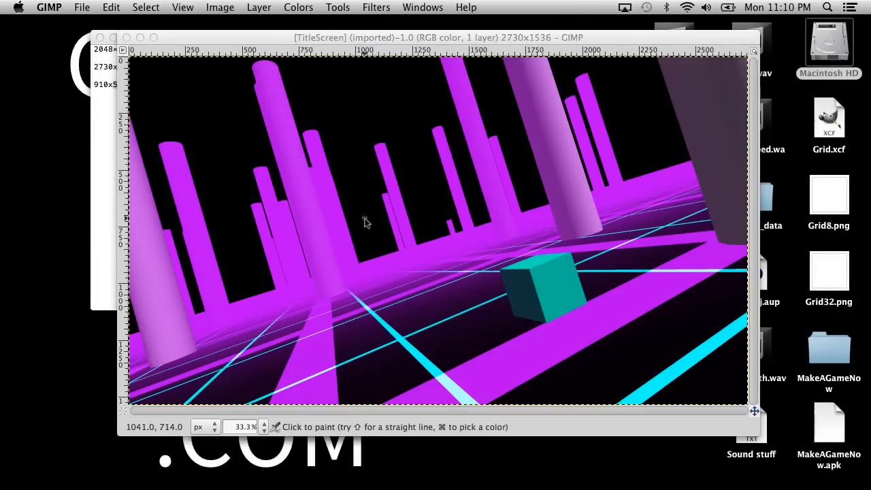
{"action": "double_click", "coordinate": [445, 269]}
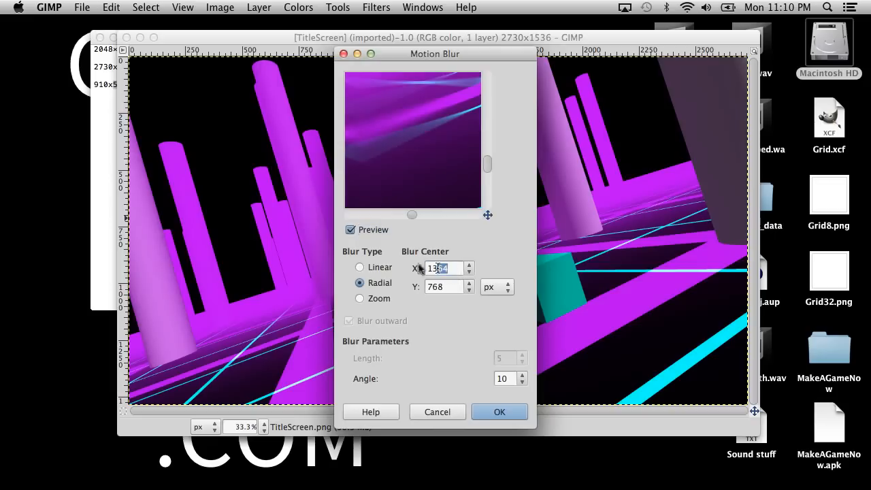
{"action": "type", "text": "1845"}
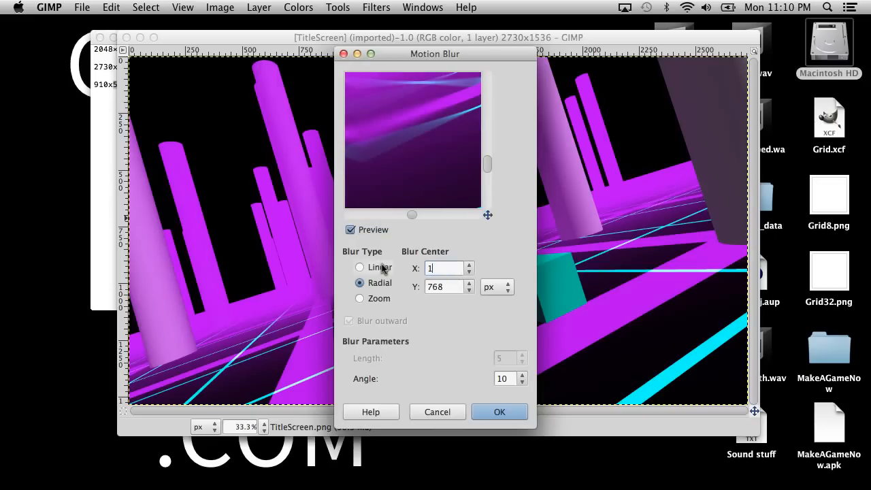
{"action": "double_click", "coordinate": [450, 287]}
{"action": "type", "text": "102"}
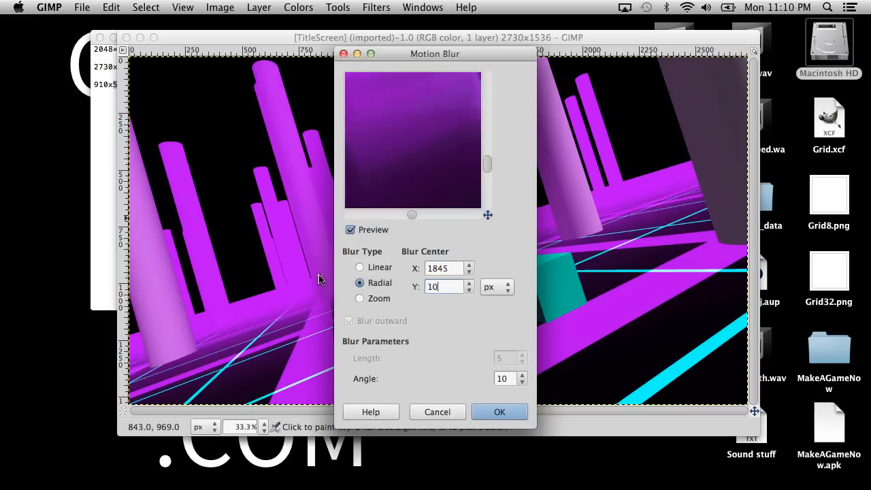
{"action": "key", "text": "BackSpace"}
{"action": "type", "text": "17"}
Examine the radial blur preview across the floor lines and around the cube.
{"action": "left_click_drag", "start_coordinate": [442, 138], "coordinate": [581, 175]}
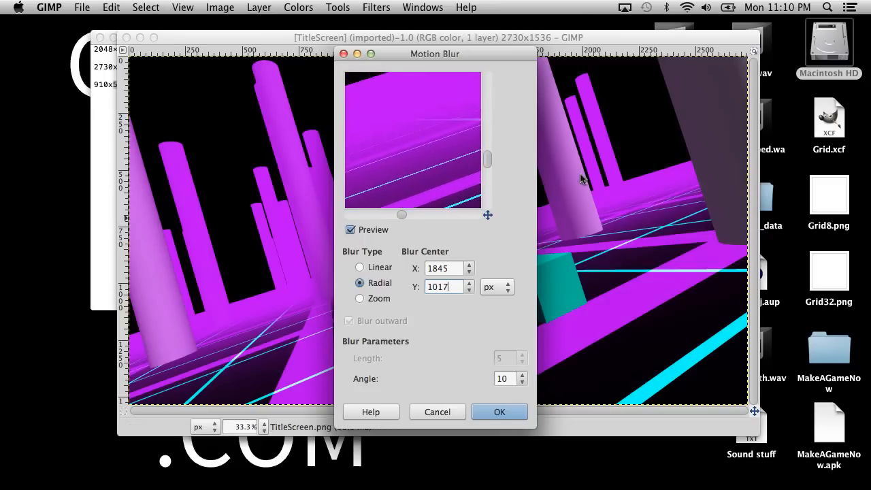
{"action": "left_click_drag", "start_coordinate": [404, 130], "coordinate": [299, 75]}
{"action": "left_click_drag", "start_coordinate": [436, 142], "coordinate": [286, 152]}
{"action": "left_click_drag", "start_coordinate": [455, 133], "coordinate": [294, 127]}
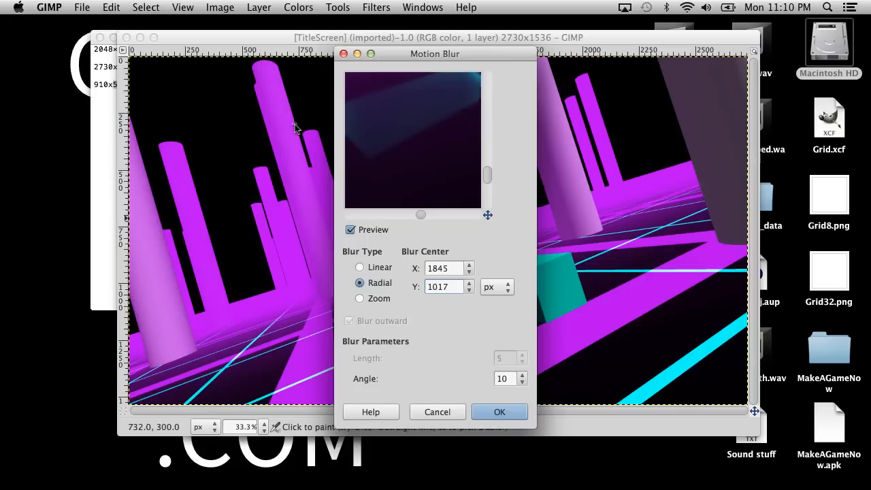
{"action": "left_click_drag", "start_coordinate": [457, 159], "coordinate": [346, 97]}
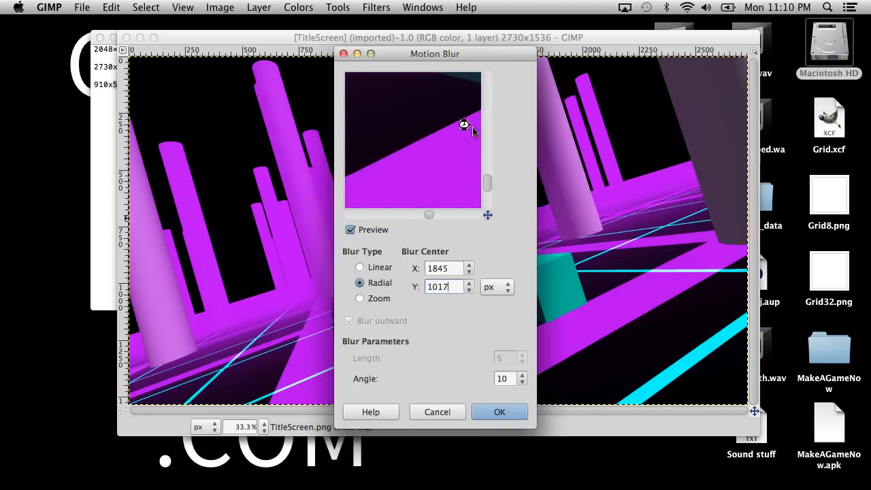
{"action": "left_click_drag", "start_coordinate": [426, 117], "coordinate": [341, 213]}
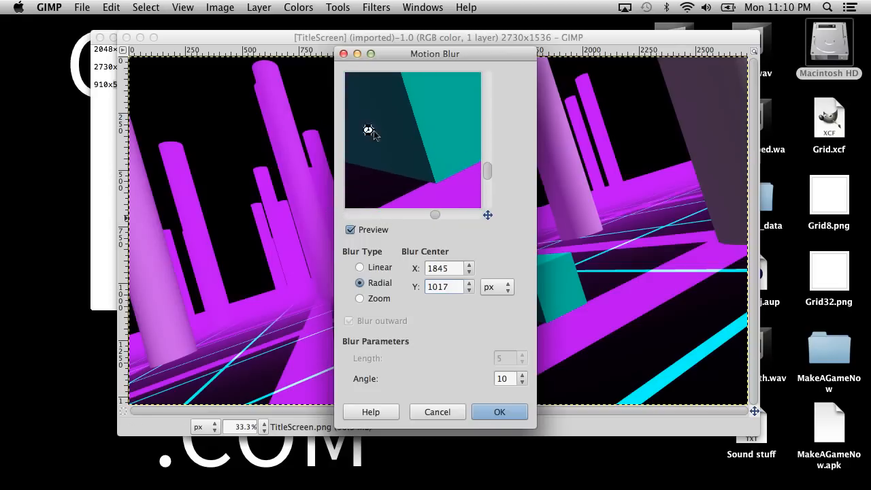
{"action": "left_click_drag", "start_coordinate": [410, 97], "coordinate": [433, 166]}
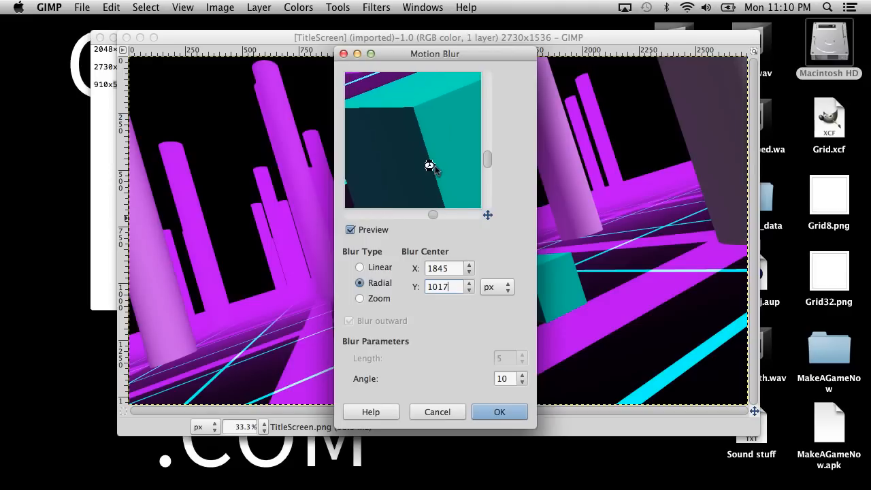
Try the Zoom blur type and check its preview on the cube, floor lines and pillars.
{"action": "left_click", "coordinate": [359, 298]}
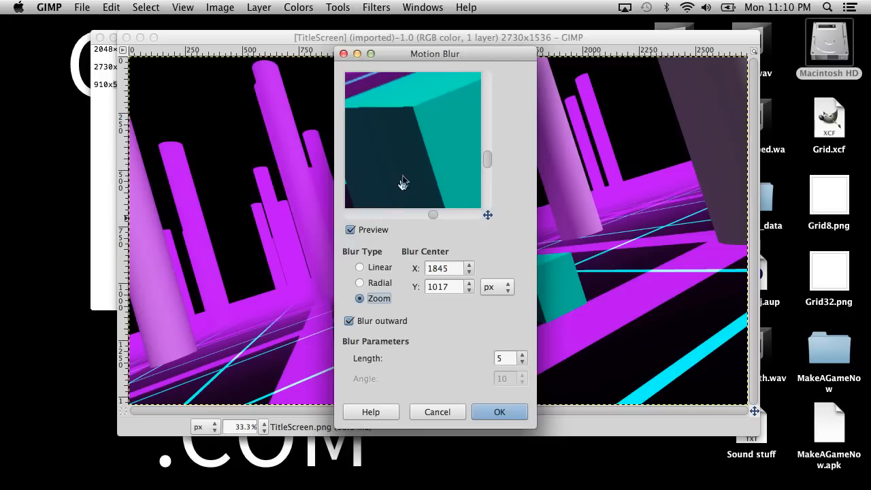
{"action": "left_click_drag", "start_coordinate": [404, 148], "coordinate": [495, 184]}
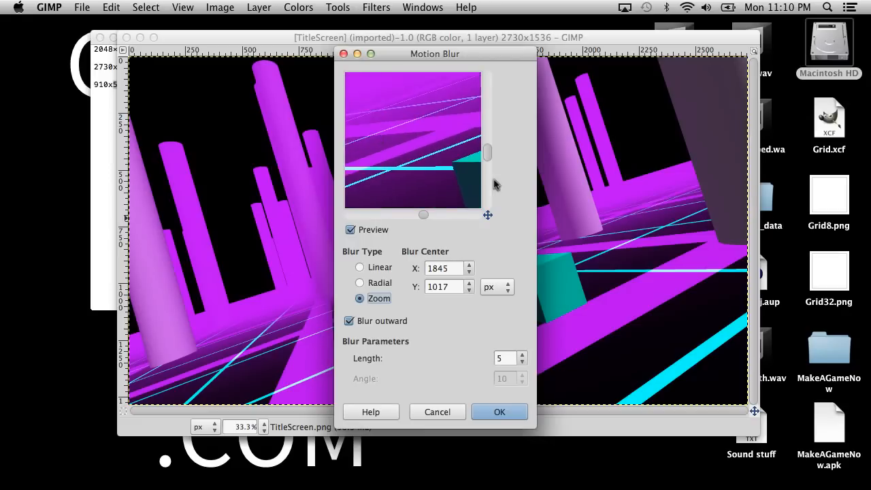
{"action": "left_click_drag", "start_coordinate": [386, 141], "coordinate": [420, 242]}
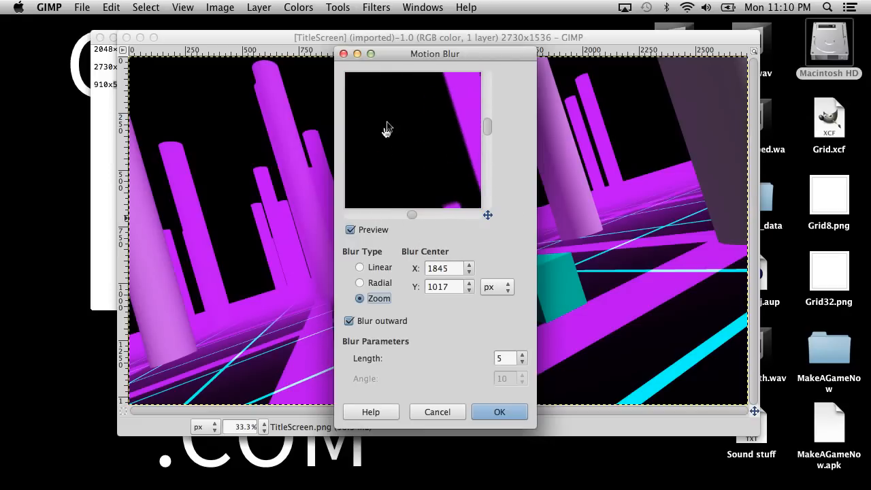
{"action": "left_click_drag", "start_coordinate": [386, 130], "coordinate": [252, 274]}
{"action": "left_click_drag", "start_coordinate": [415, 139], "coordinate": [356, 18]}
{"action": "left_click_drag", "start_coordinate": [422, 126], "coordinate": [364, 78]}
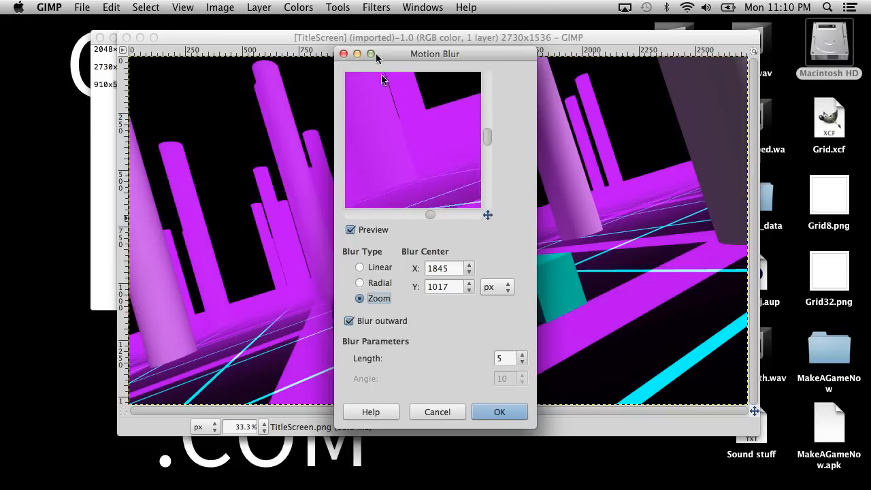
Try the Radial blur type with an angle of 5 and check its preview on the cube and pillars.
{"action": "left_click", "coordinate": [365, 283]}
{"action": "left_click_drag", "start_coordinate": [435, 156], "coordinate": [379, 58]}
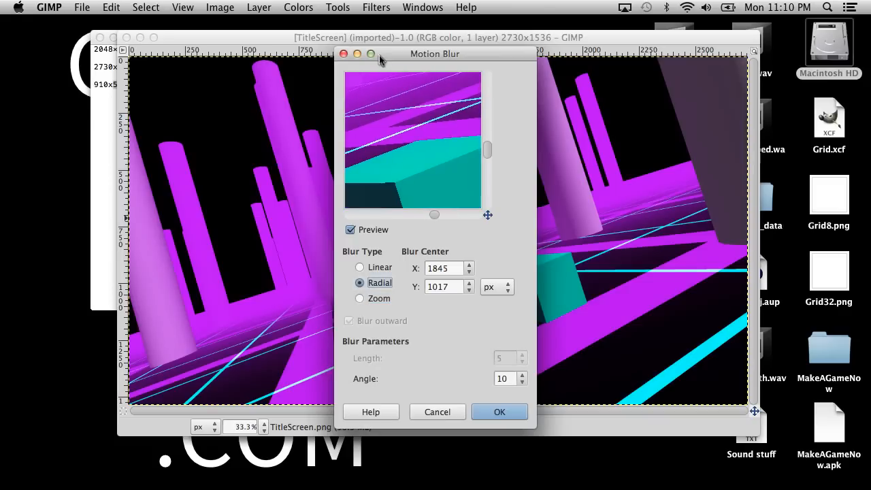
{"action": "left_click_drag", "start_coordinate": [401, 126], "coordinate": [406, 70]}
{"action": "left_click_drag", "start_coordinate": [509, 379], "coordinate": [416, 366]}
{"action": "type", "text": "5"}
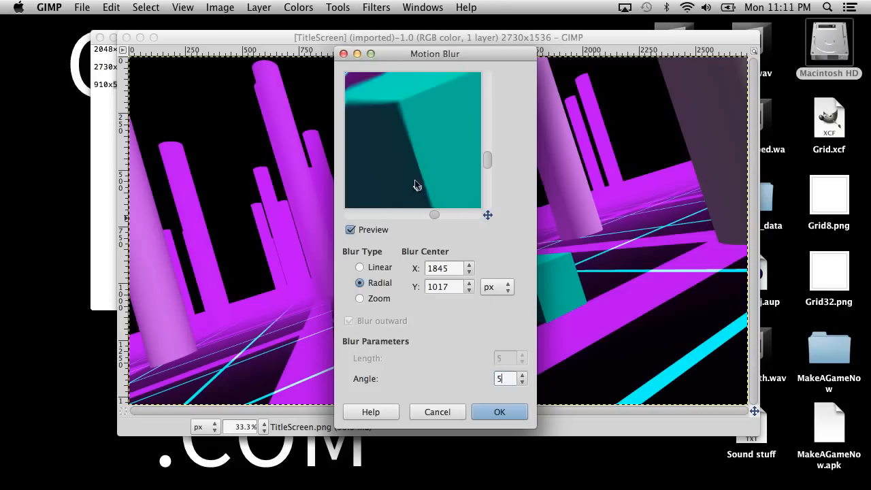
{"action": "left_click_drag", "start_coordinate": [415, 182], "coordinate": [536, 252]}
{"action": "left_click_drag", "start_coordinate": [376, 144], "coordinate": [374, 243]}
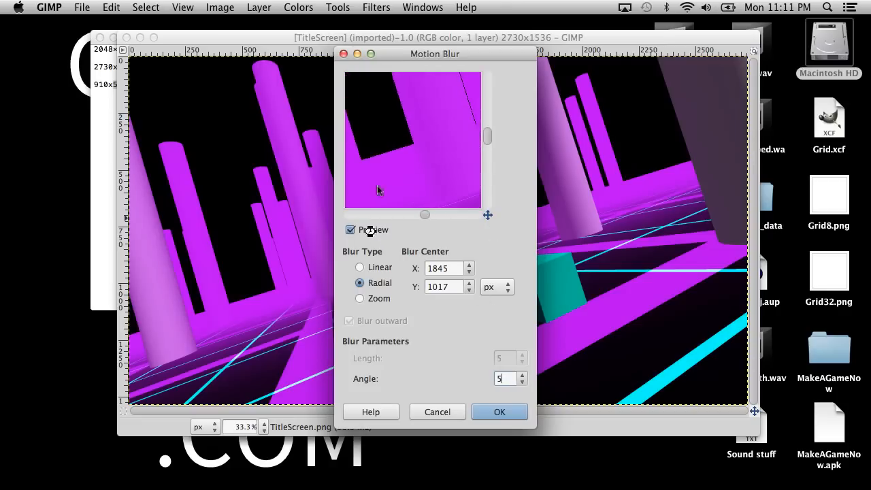
{"action": "left_click_drag", "start_coordinate": [404, 92], "coordinate": [411, 67]}
{"action": "left_click_drag", "start_coordinate": [402, 161], "coordinate": [360, 60]}
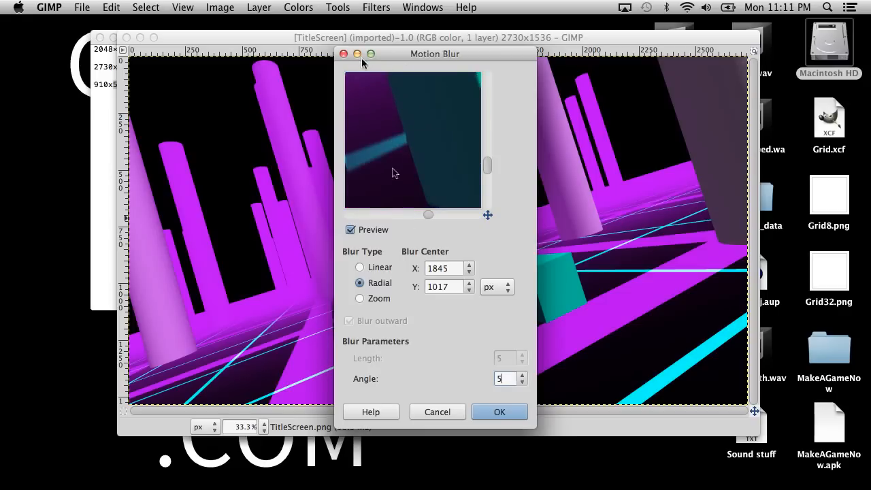
Choose the Zoom blur type with a length of 50 and check its preview around the pillars and floor.
{"action": "left_click", "coordinate": [359, 298]}
{"action": "double_click", "coordinate": [505, 356]}
{"action": "type", "text": "50"}
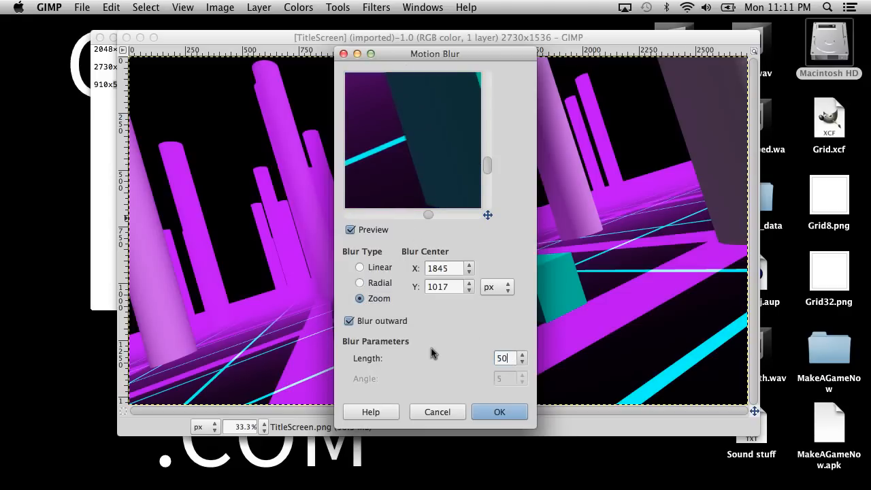
{"action": "left_click_drag", "start_coordinate": [355, 209], "coordinate": [414, 125]}
{"action": "left_click_drag", "start_coordinate": [374, 153], "coordinate": [542, 247]}
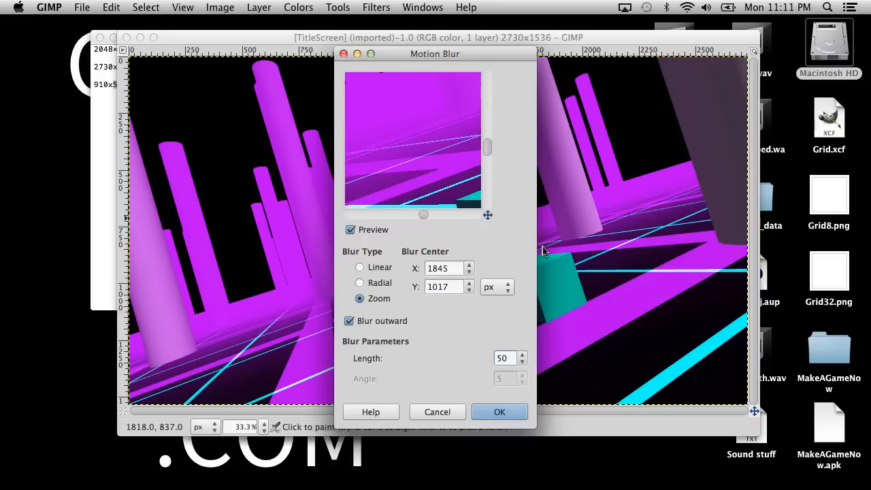
{"action": "left_click_drag", "start_coordinate": [372, 138], "coordinate": [508, 236]}
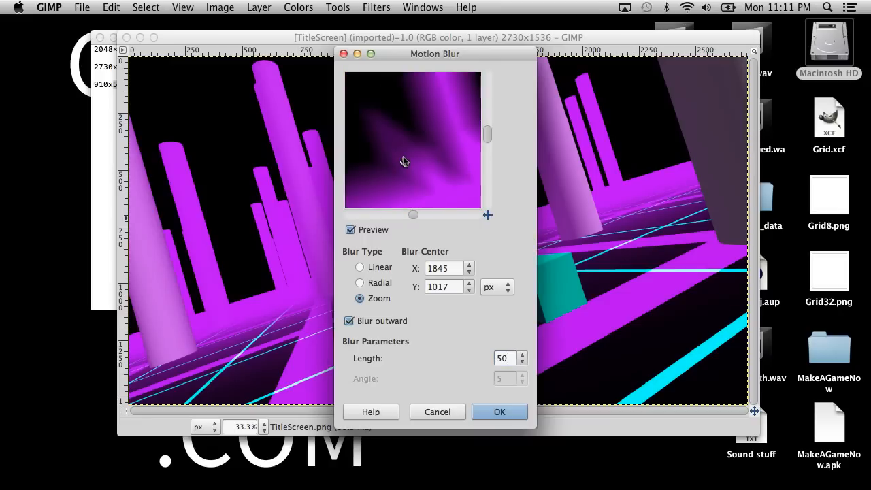
{"action": "left_click_drag", "start_coordinate": [408, 164], "coordinate": [381, 142]}
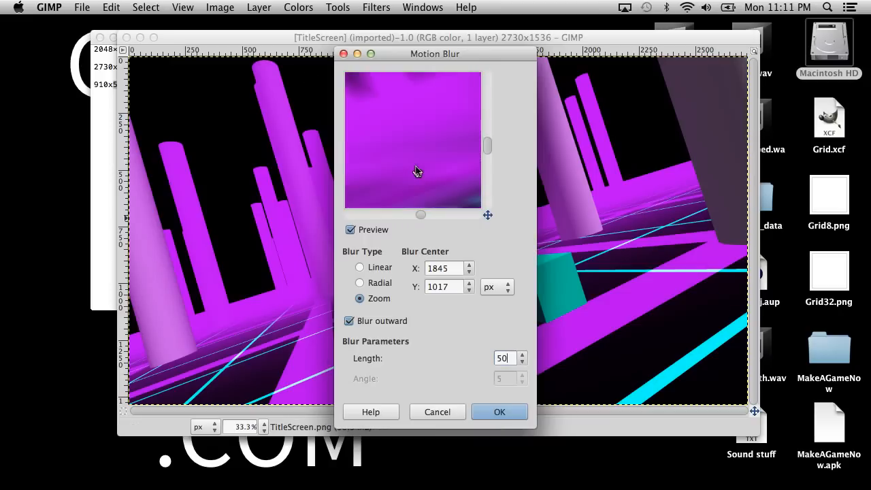
Set the zoom blur length to 20 and apply the Motion Blur to the TitleScreen image.
{"action": "double_click", "coordinate": [508, 357]}
{"action": "type", "text": "20"}
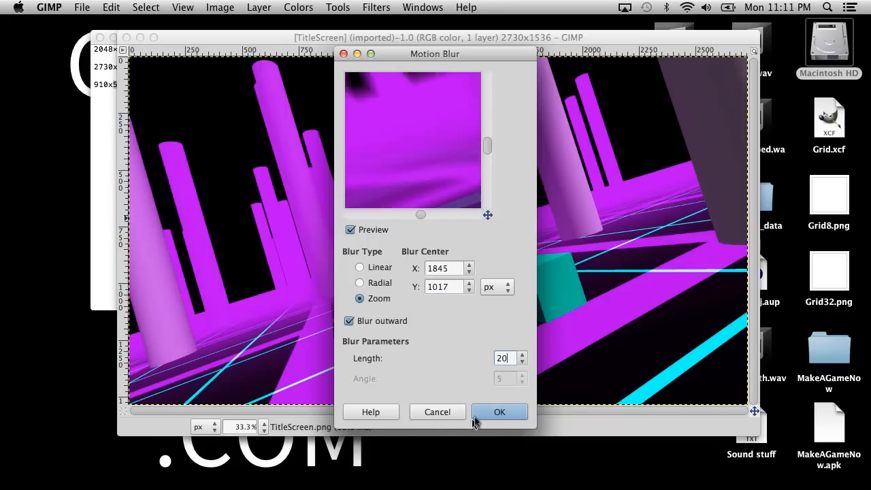
{"action": "left_click", "coordinate": [501, 412]}
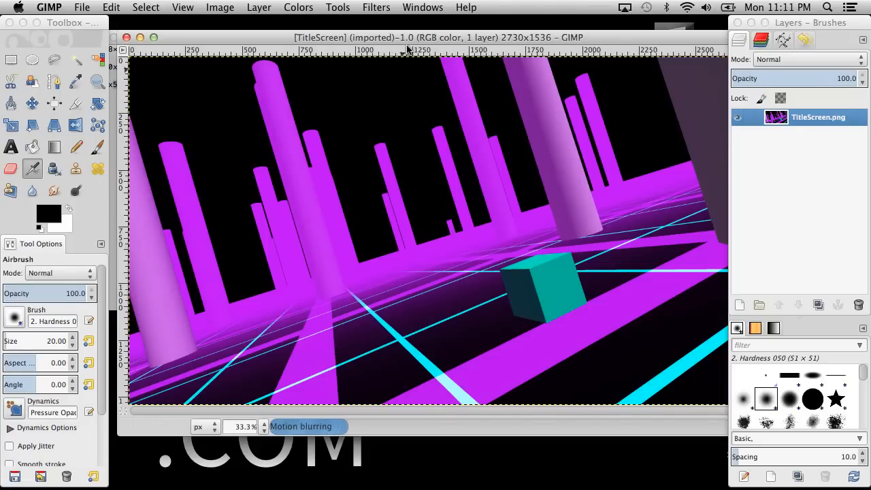
Reposition the TitleScreen image window and cancel the Motion Blur that is still processing.
{"action": "left_click_drag", "start_coordinate": [401, 38], "coordinate": [331, 43]}
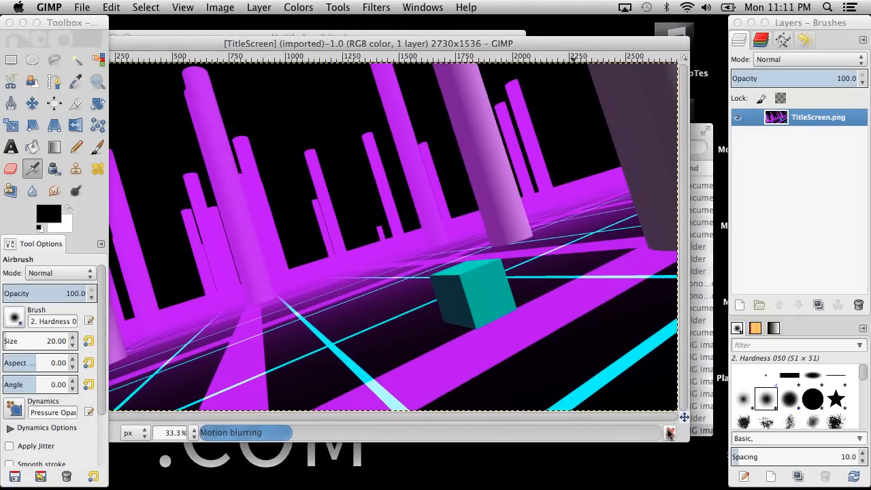
{"action": "double_click", "coordinate": [198, 43]}
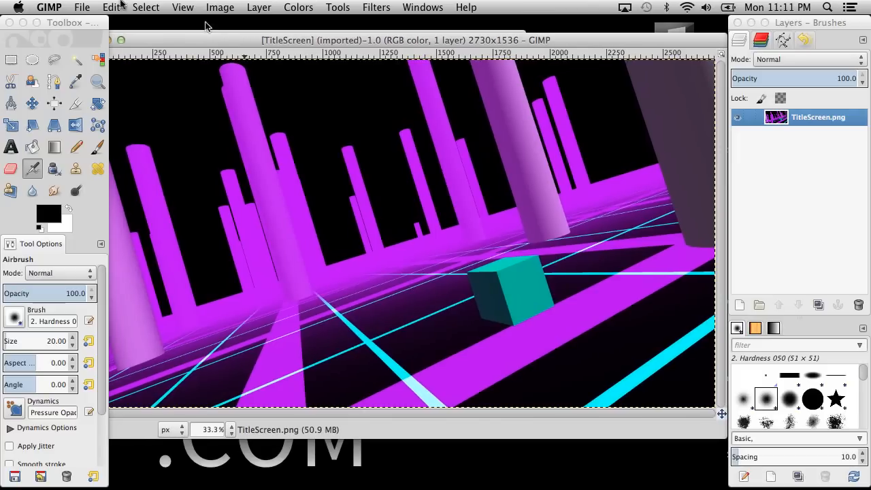
Save a copy of the TitleScreen image as Small.xcf on the Desktop.
{"action": "left_click", "coordinate": [145, 6]}
{"action": "mouse_move", "coordinate": [235, 5]}
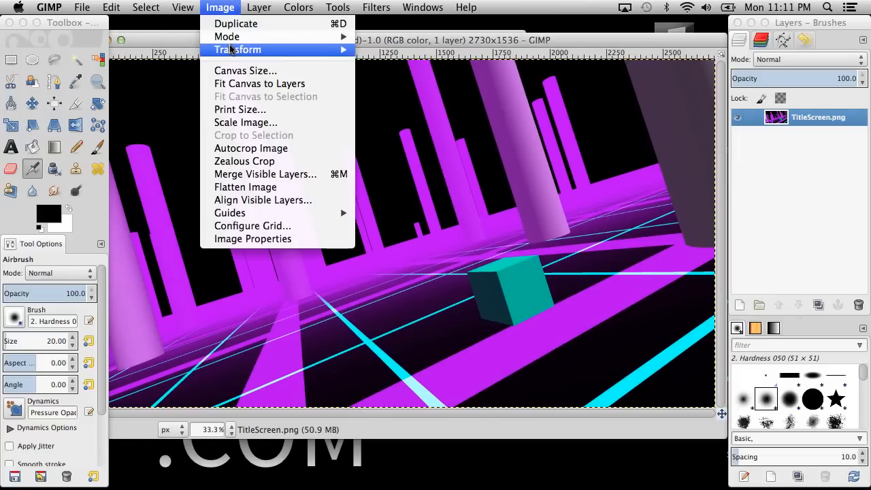
{"action": "mouse_move", "coordinate": [110, 5]}
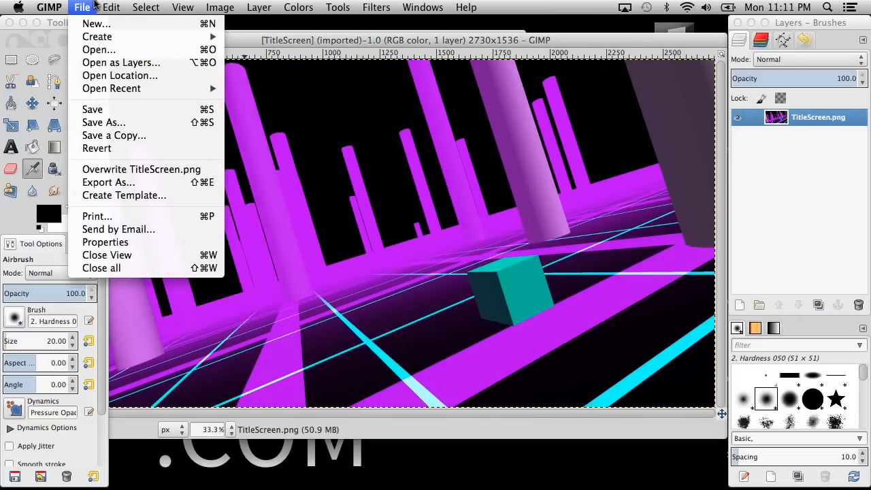
{"action": "mouse_move", "coordinate": [81, 7]}
{"action": "left_click", "coordinate": [134, 136]}
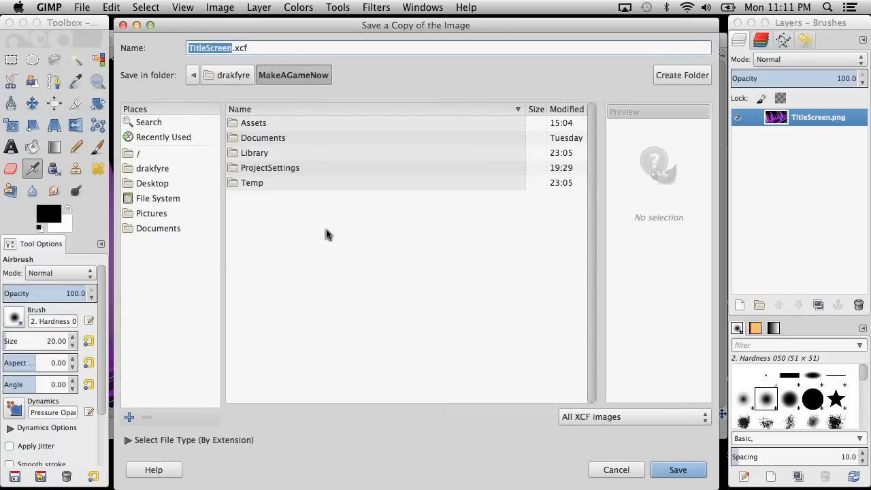
{"action": "type", "text": "Ma"}
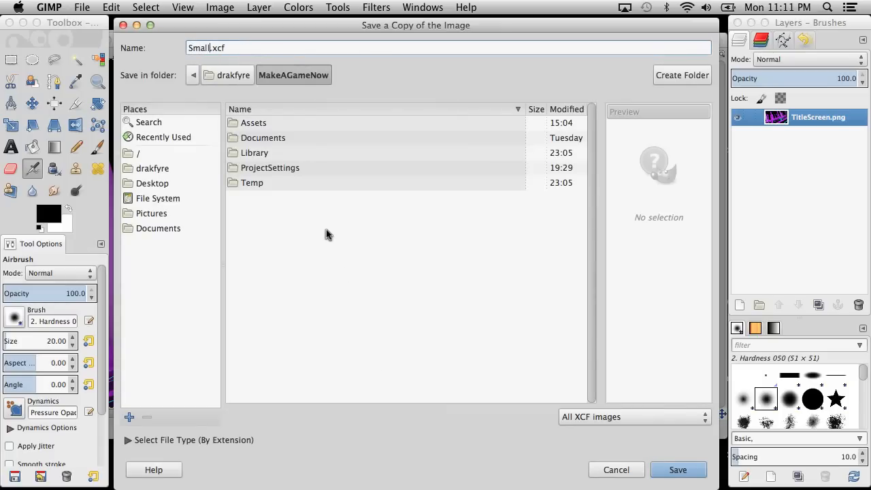
{"action": "left_click", "coordinate": [153, 185]}
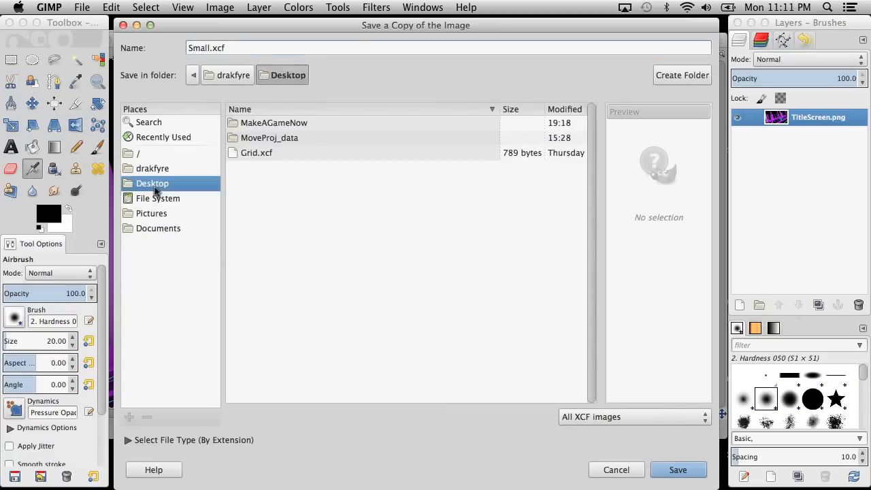
{"action": "left_click", "coordinate": [677, 470]}
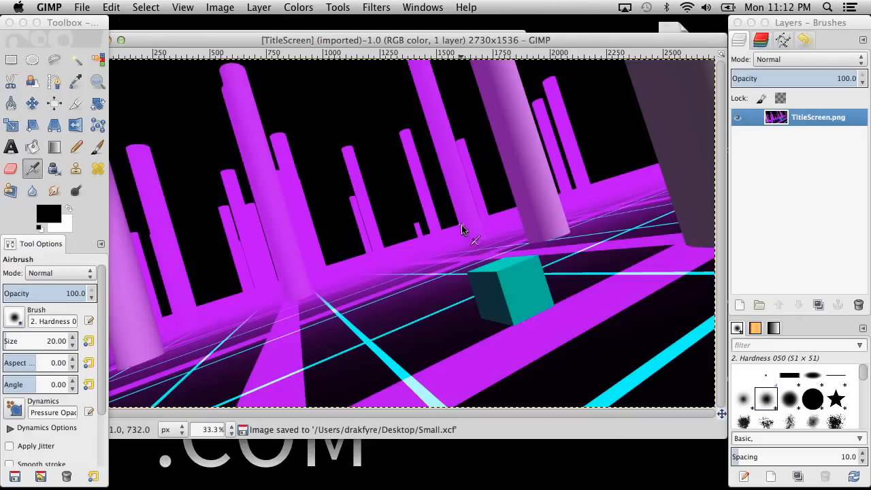
{"action": "left_click", "coordinate": [337, 6]}
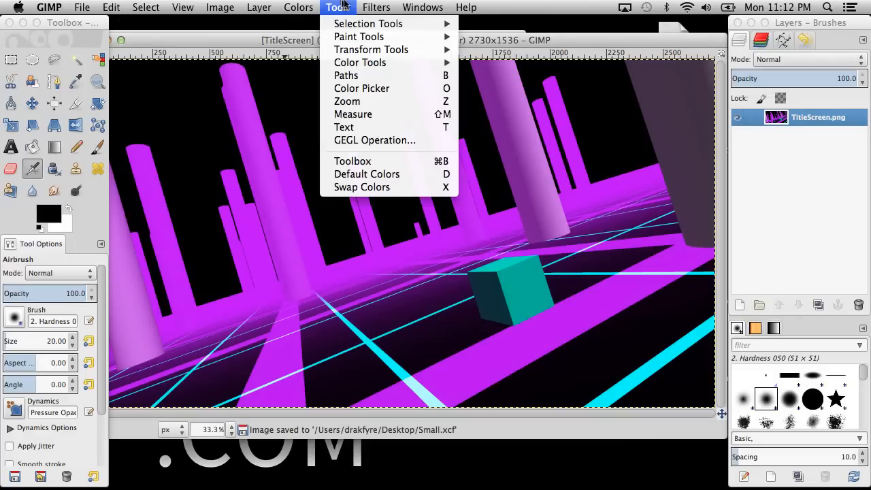
{"action": "mouse_move", "coordinate": [220, 7]}
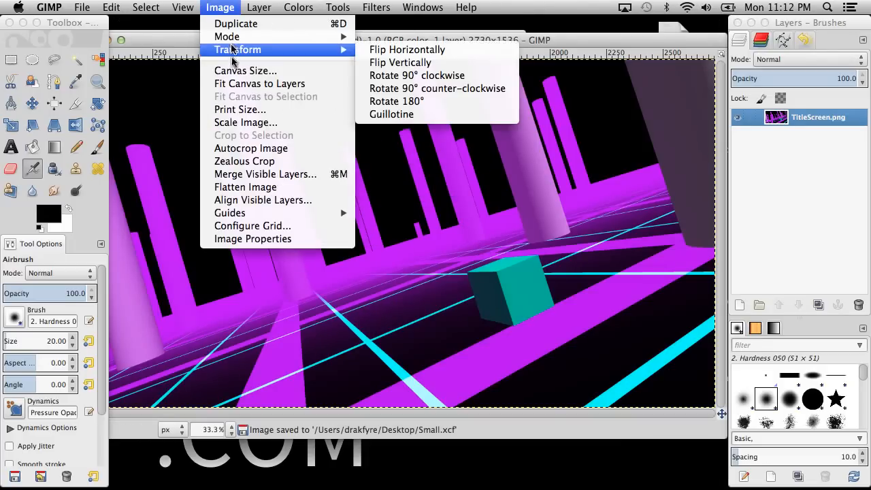
{"action": "left_click", "coordinate": [244, 122]}
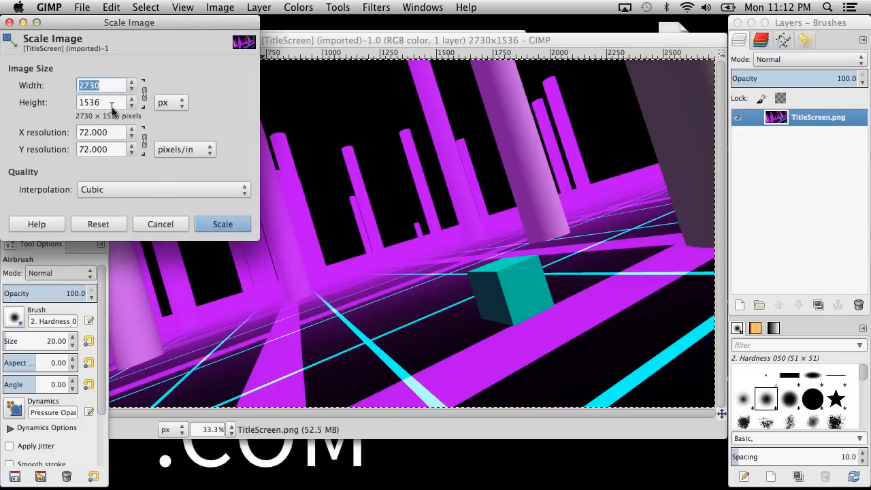
{"action": "type", "text": "5"}
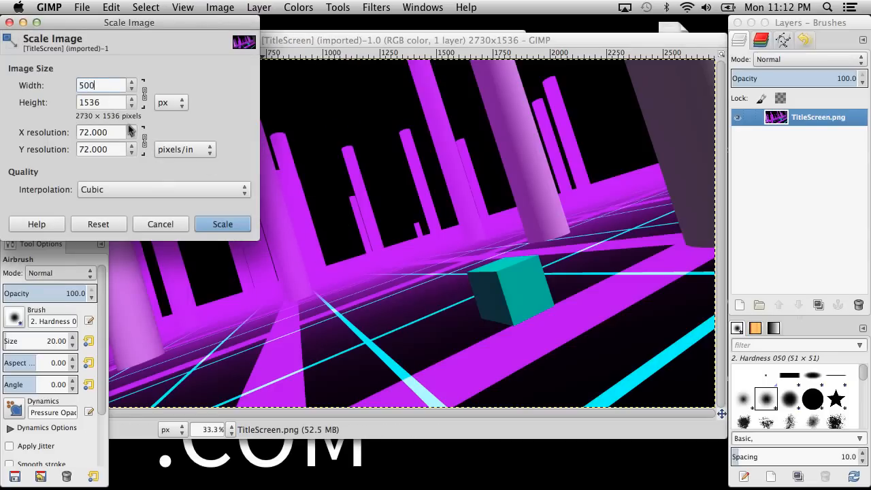
{"action": "type", "text": "00"}
{"action": "left_click", "coordinate": [159, 222]}
Scale the TitleScreen image down to 640 × 360 px with its proportions kept and Cubic interpolation.
{"action": "left_click", "coordinate": [152, 6]}
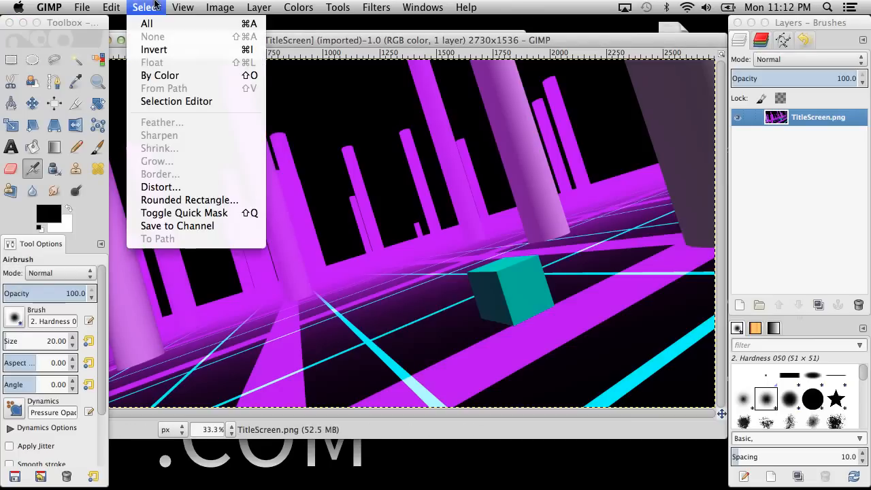
{"action": "mouse_move", "coordinate": [202, 6]}
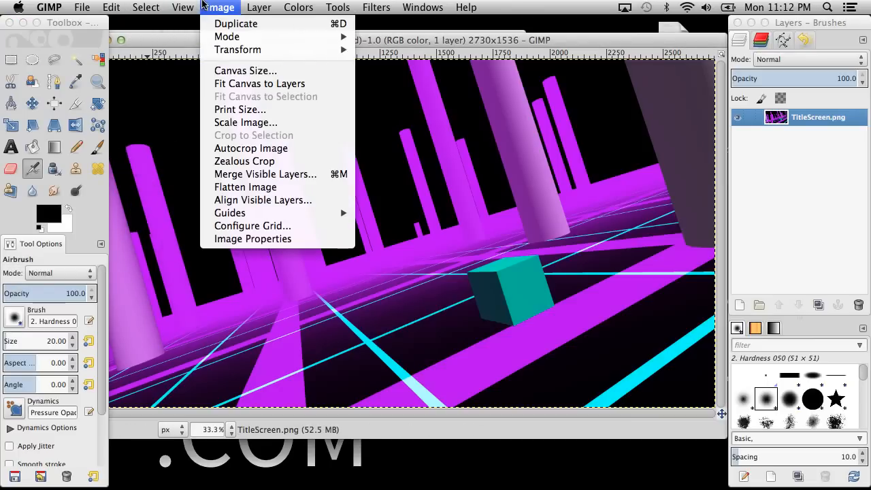
{"action": "left_click", "coordinate": [275, 122]}
{"action": "left_click", "coordinate": [133, 91]}
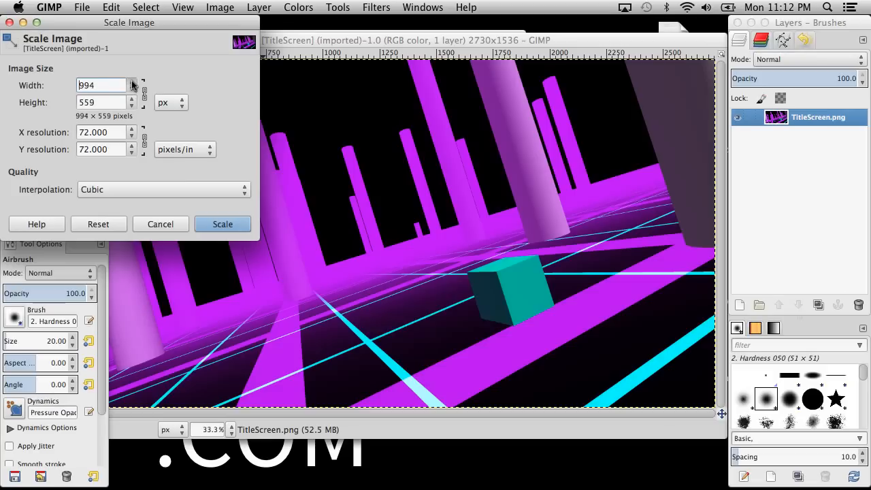
{"action": "left_click", "coordinate": [134, 88]}
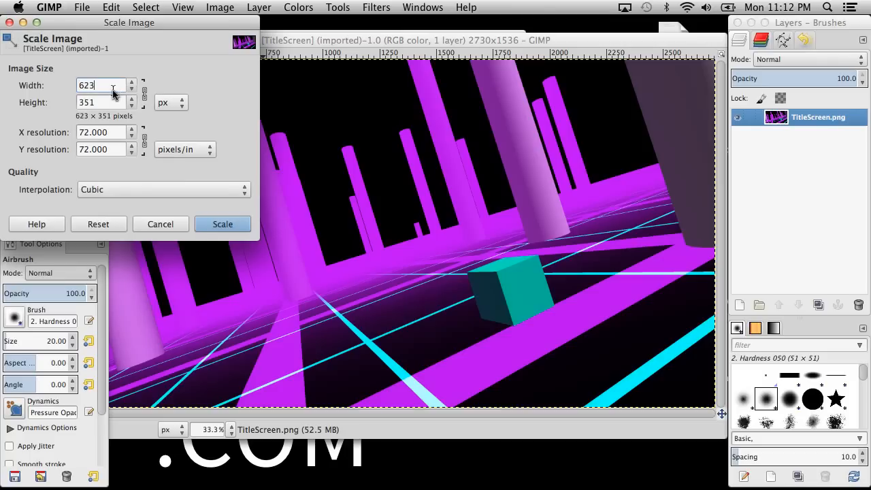
{"action": "left_click_drag", "start_coordinate": [94, 86], "coordinate": [84, 88]}
{"action": "type", "text": "40"}
{"action": "left_click", "coordinate": [123, 101]}
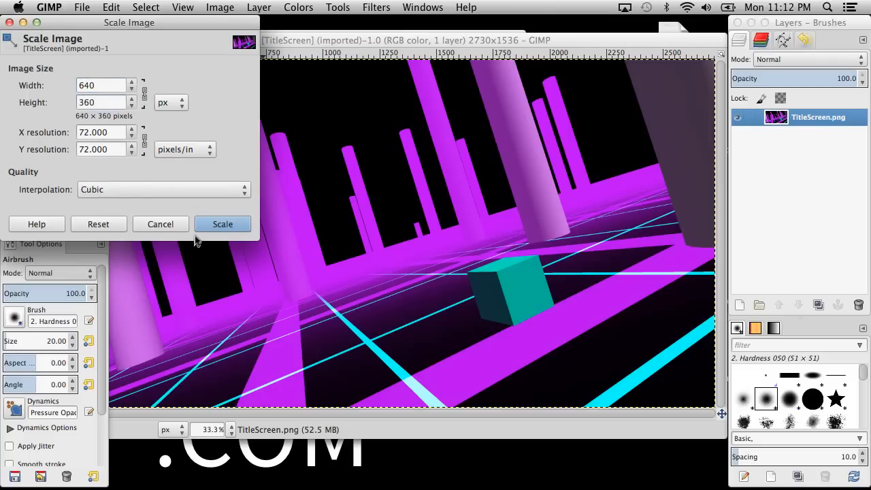
{"action": "left_click", "coordinate": [218, 230]}
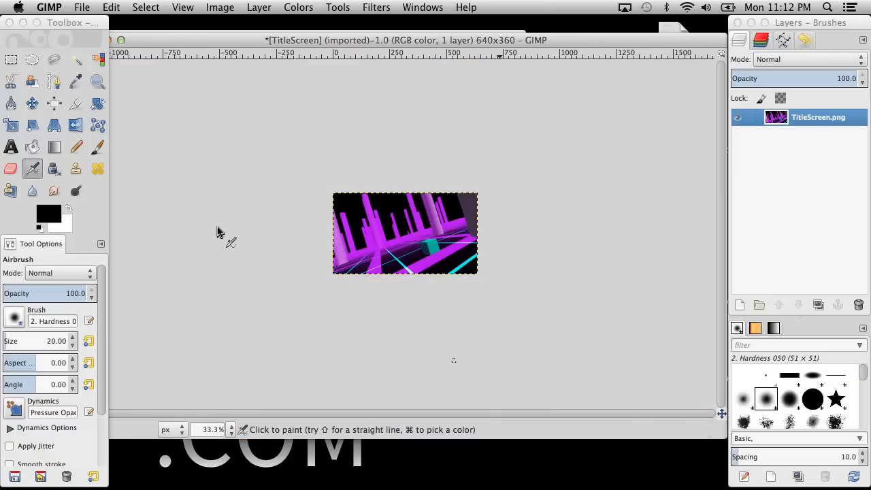
{"action": "left_click", "coordinate": [376, 7]}
{"action": "left_click", "coordinate": [327, 156]}
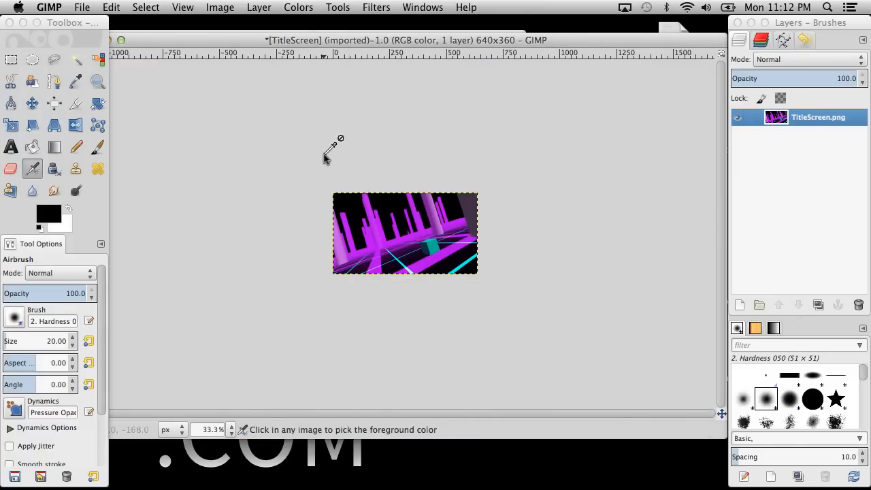
{"action": "left_click", "coordinate": [376, 7]}
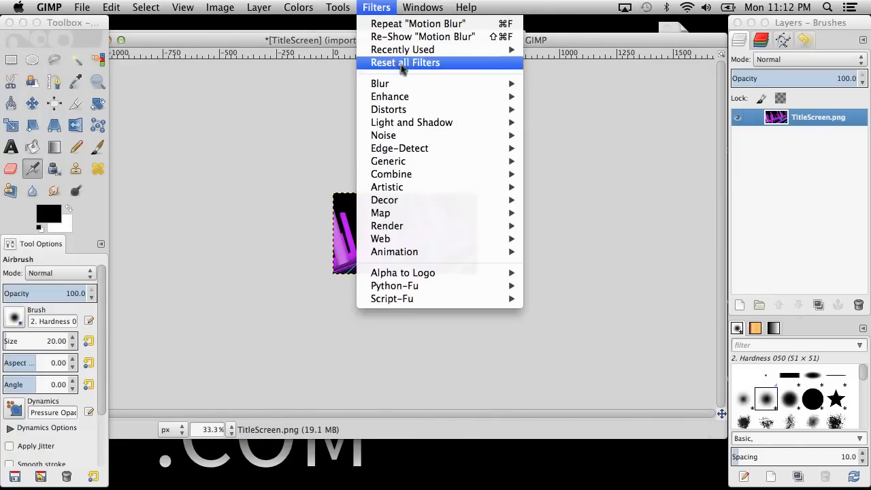
{"action": "mouse_move", "coordinate": [420, 49]}
{"action": "left_click", "coordinate": [572, 50]}
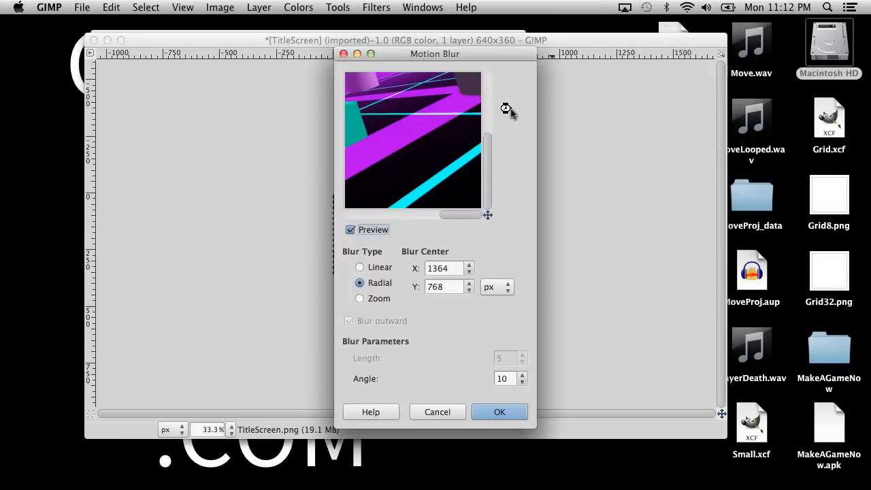
{"action": "left_click", "coordinate": [343, 54]}
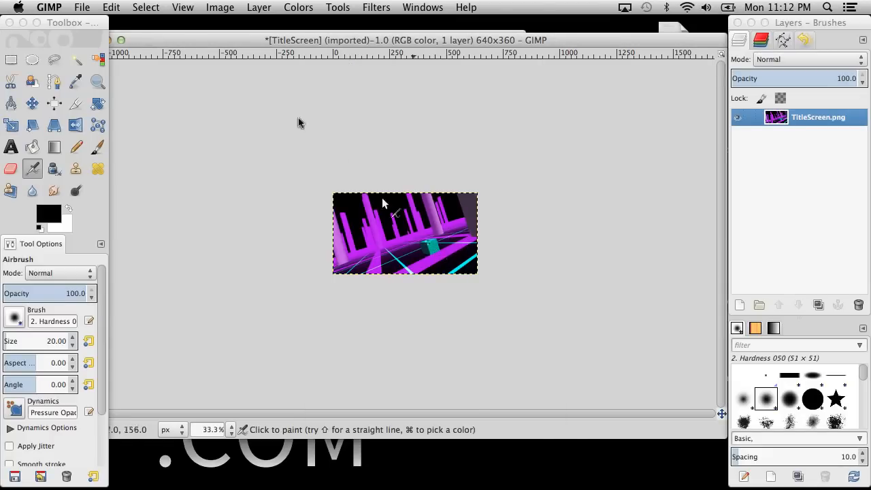
Set the Motion Blur center on the cube of the 640 × 360 image, at X 430 and Y 230 px.
{"action": "left_click_drag", "start_coordinate": [251, 45], "coordinate": [262, 47]}
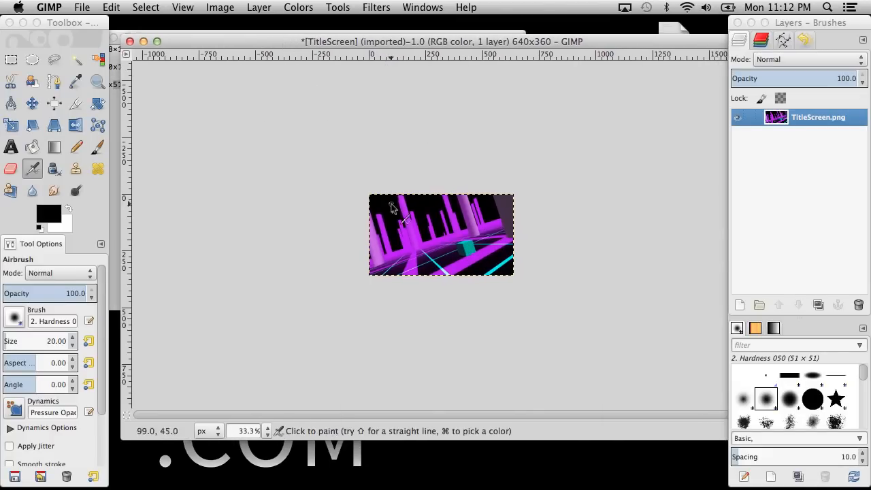
{"action": "key", "text": "super"}
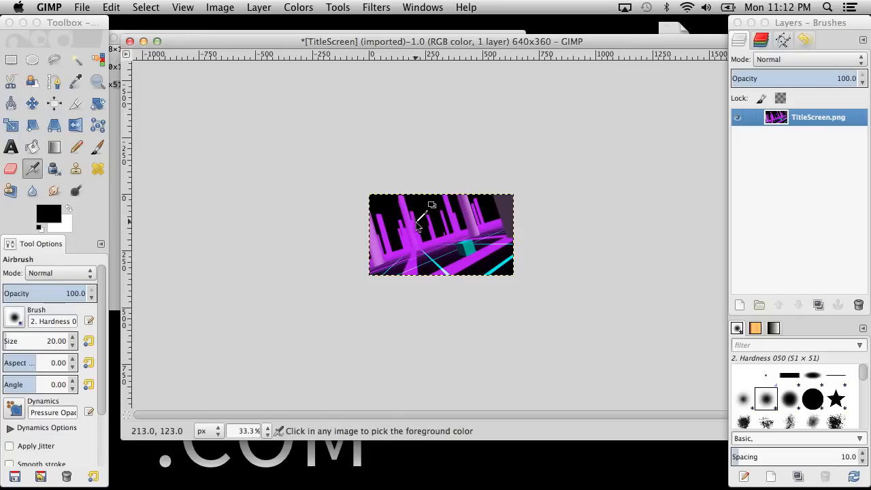
{"action": "left_click", "coordinate": [266, 430]}
{"action": "left_click", "coordinate": [250, 346]}
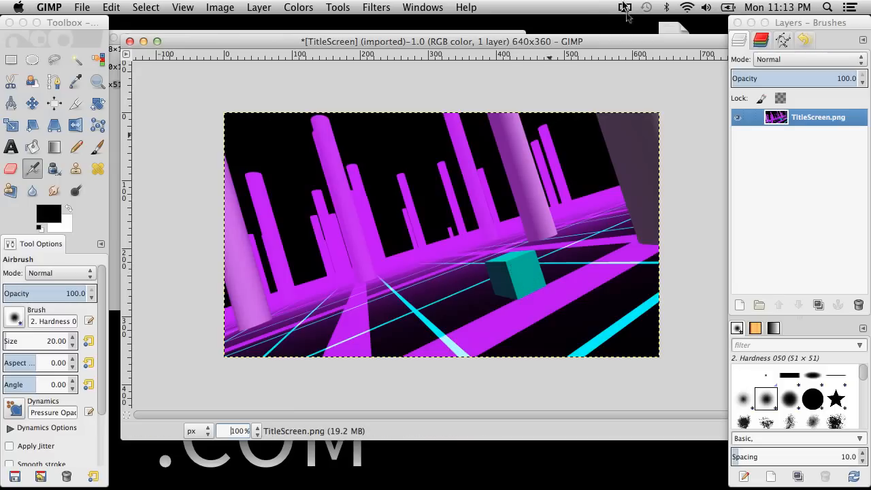
{"action": "left_click", "coordinate": [385, 8]}
{"action": "mouse_move", "coordinate": [426, 122]}
{"action": "mouse_move", "coordinate": [436, 50]}
{"action": "left_click", "coordinate": [564, 50]}
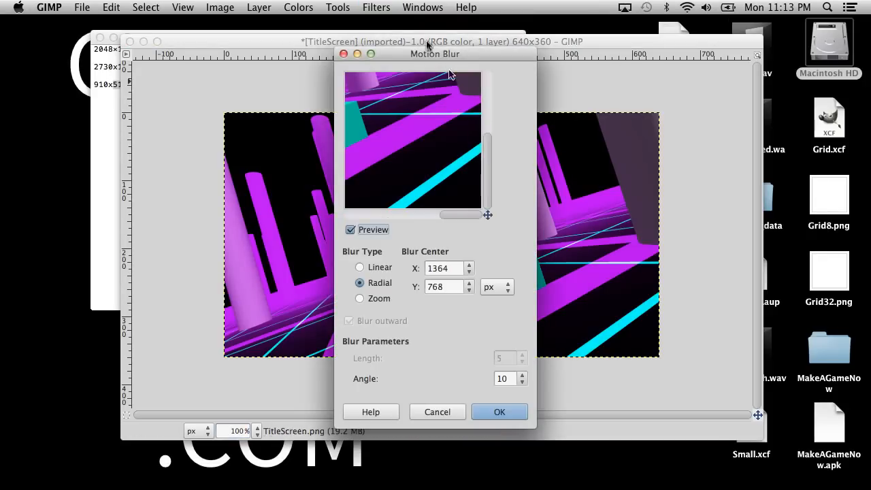
{"action": "left_click_drag", "start_coordinate": [399, 63], "coordinate": [642, 68]}
{"action": "left_click_drag", "start_coordinate": [684, 283], "coordinate": [568, 279]}
{"action": "type", "text": "430"}
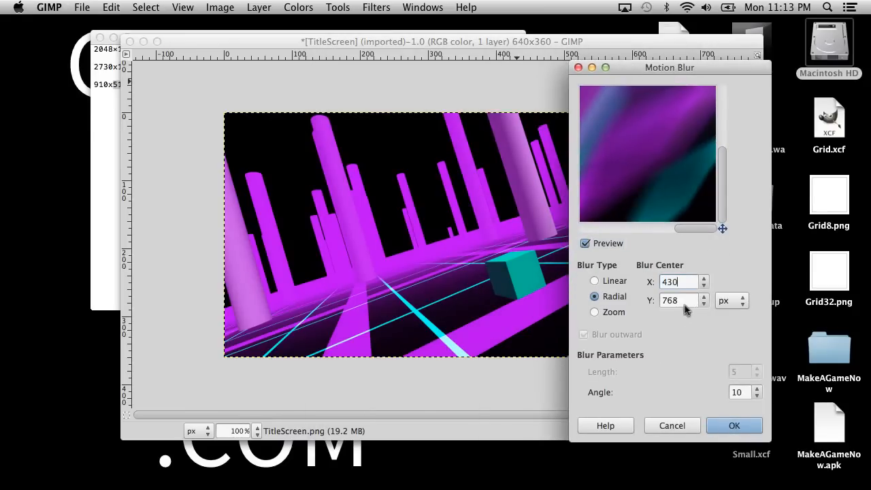
{"action": "left_click_drag", "start_coordinate": [684, 302], "coordinate": [546, 296]}
{"action": "type", "text": "230"}
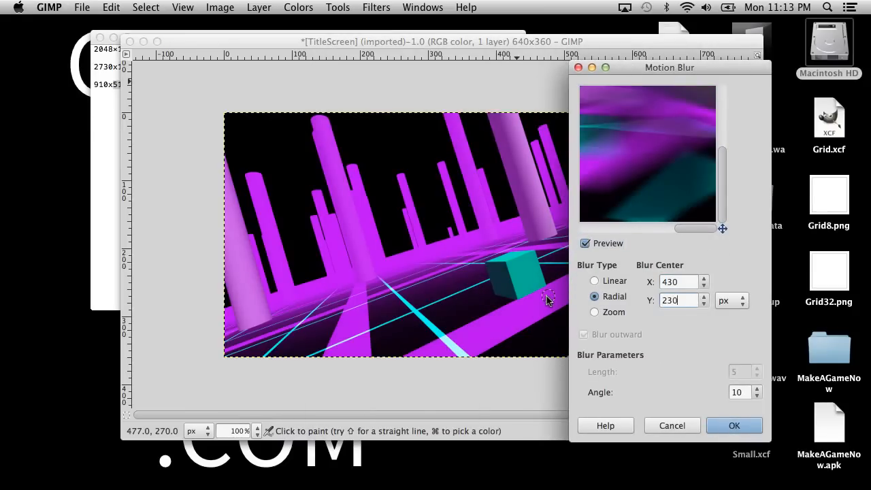
Preview the cube, try the Radial motion blur with an angle of 10 on the image, and undo it.
{"action": "left_click", "coordinate": [680, 281]}
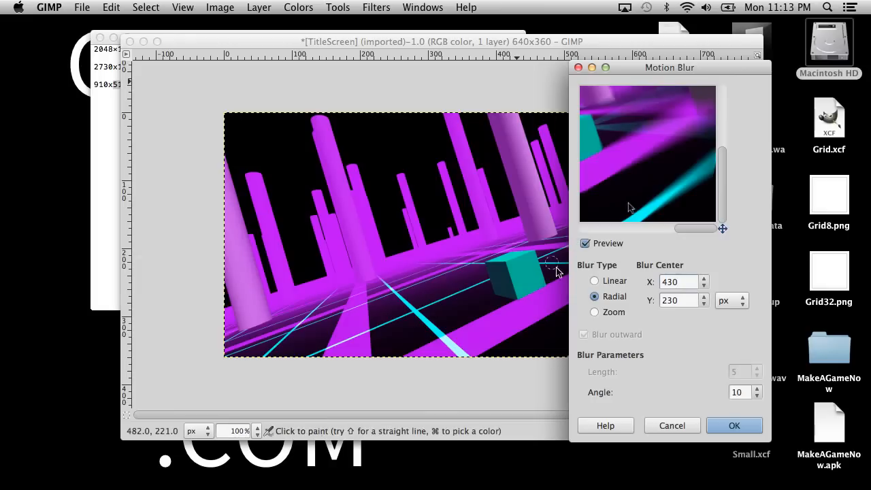
{"action": "left_click_drag", "start_coordinate": [637, 154], "coordinate": [674, 162]}
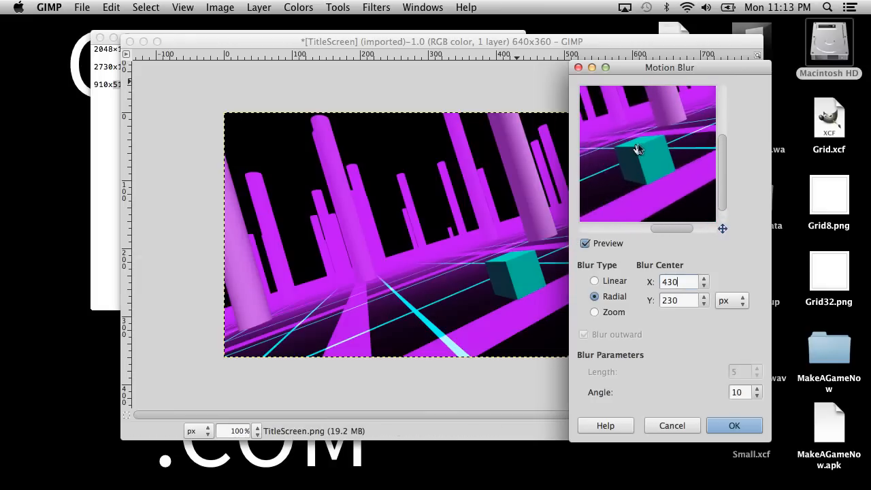
{"action": "left_click", "coordinate": [725, 424]}
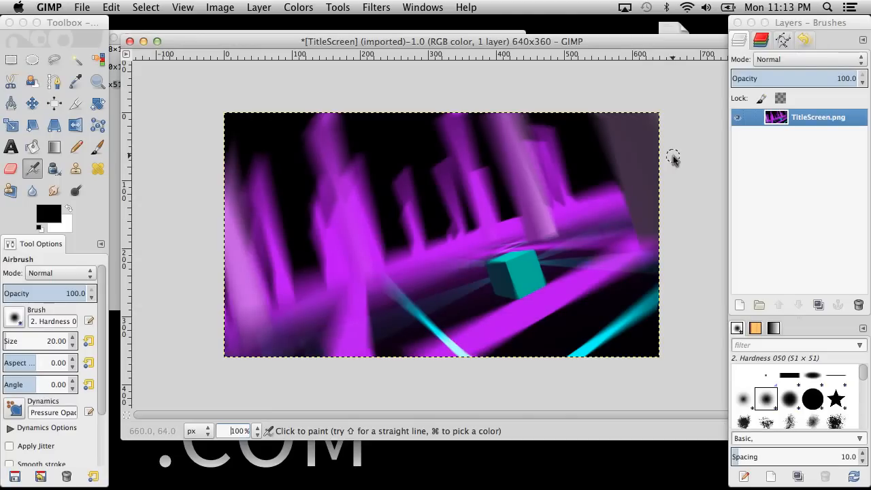
{"action": "key", "text": "super+z"}
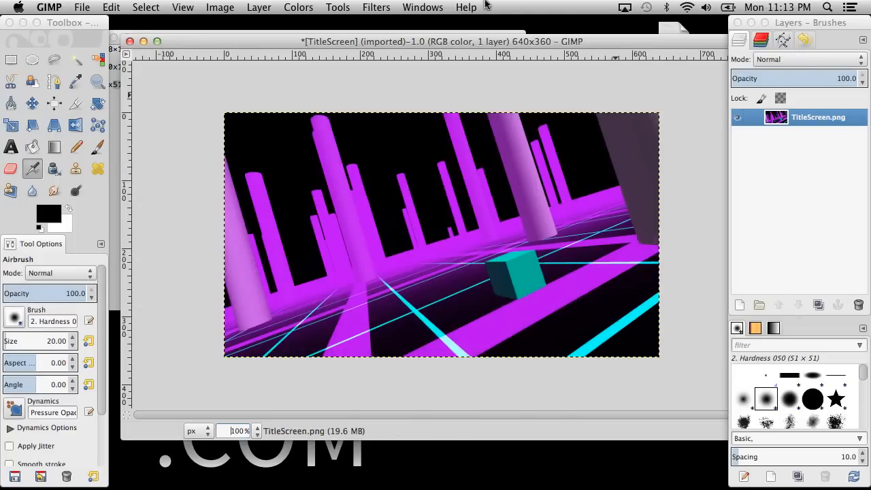
Try the Radial motion blur with an angle of 5 around the cube of the 640 × 360 image, and undo it.
{"action": "left_click", "coordinate": [376, 7]}
{"action": "mouse_move", "coordinate": [422, 8]}
{"action": "mouse_move", "coordinate": [376, 7]}
{"action": "mouse_move", "coordinate": [425, 58]}
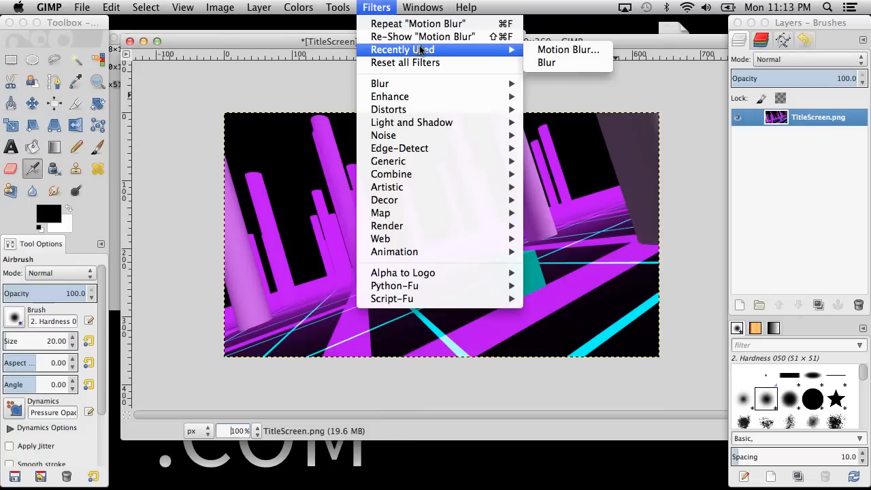
{"action": "left_click", "coordinate": [558, 49]}
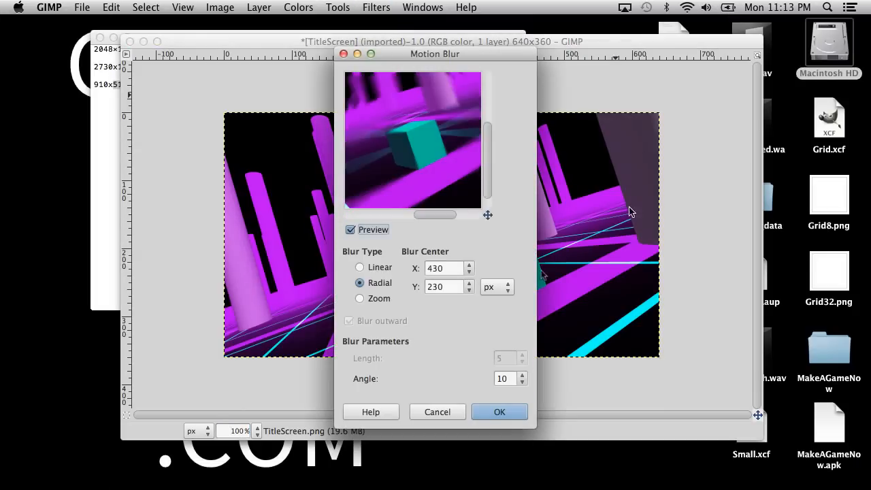
{"action": "left_click", "coordinate": [512, 378]}
{"action": "key", "text": "BackSpace"}
{"action": "key", "text": "BackSpace"}
{"action": "type", "text": "5"}
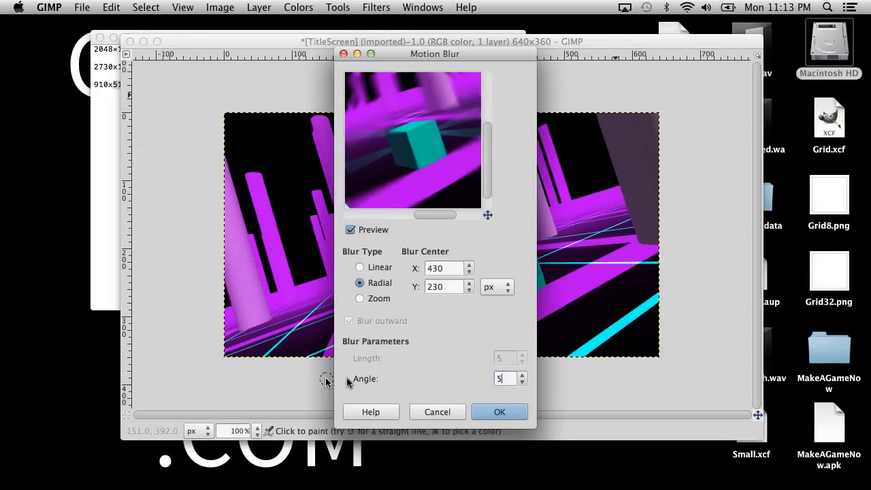
{"action": "left_click", "coordinate": [499, 410]}
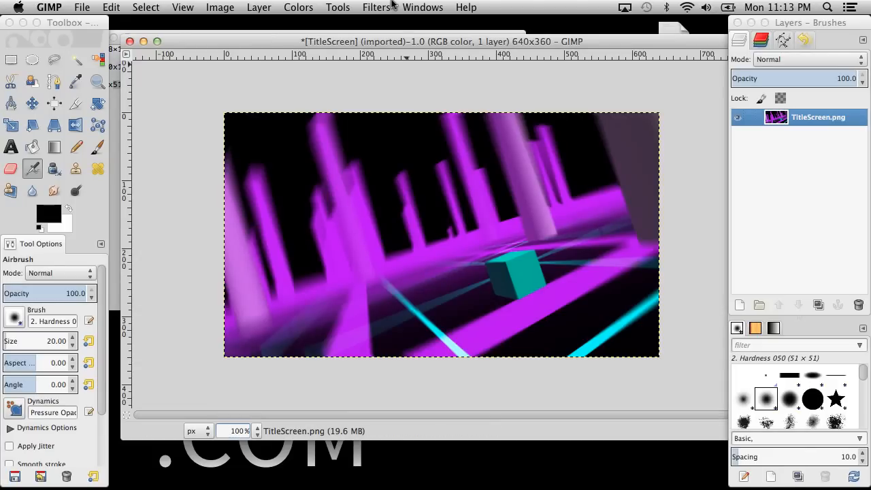
{"action": "key", "text": "super+z"}
Preview the Linear motion blur on the cube with lengths of 40 and 20.
{"action": "left_click", "coordinate": [347, 5]}
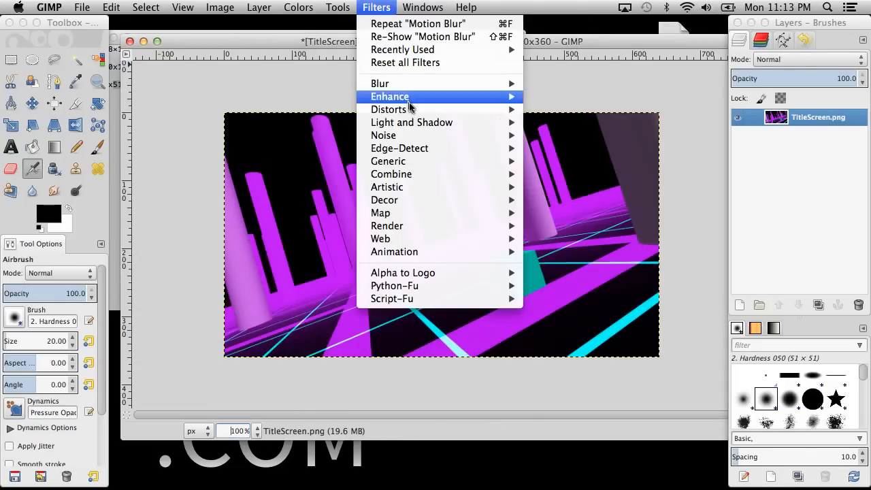
{"action": "mouse_move", "coordinate": [401, 84]}
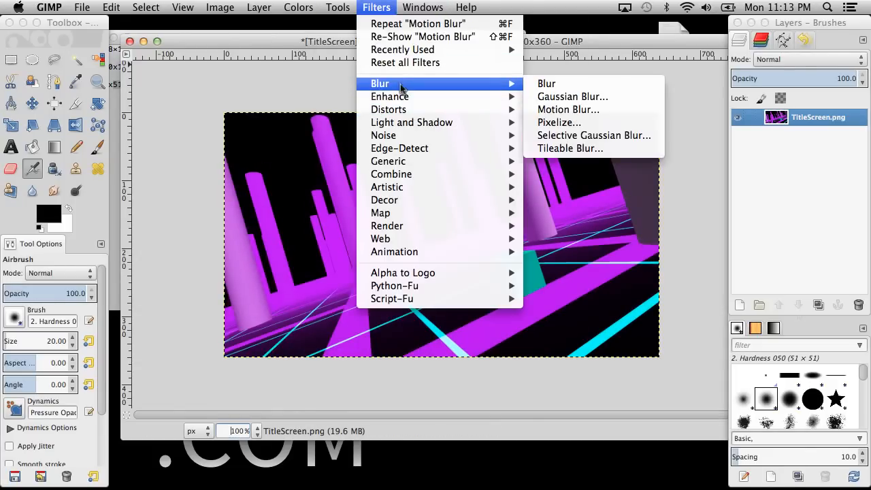
{"action": "left_click", "coordinate": [593, 111]}
{"action": "left_click_drag", "start_coordinate": [408, 58], "coordinate": [646, 128]}
{"action": "left_click", "coordinate": [604, 343]}
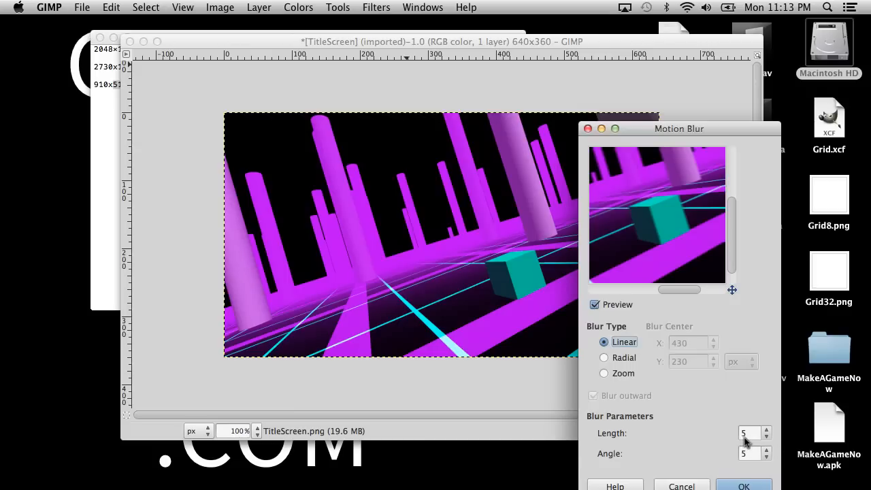
{"action": "left_click_drag", "start_coordinate": [748, 436], "coordinate": [723, 430]}
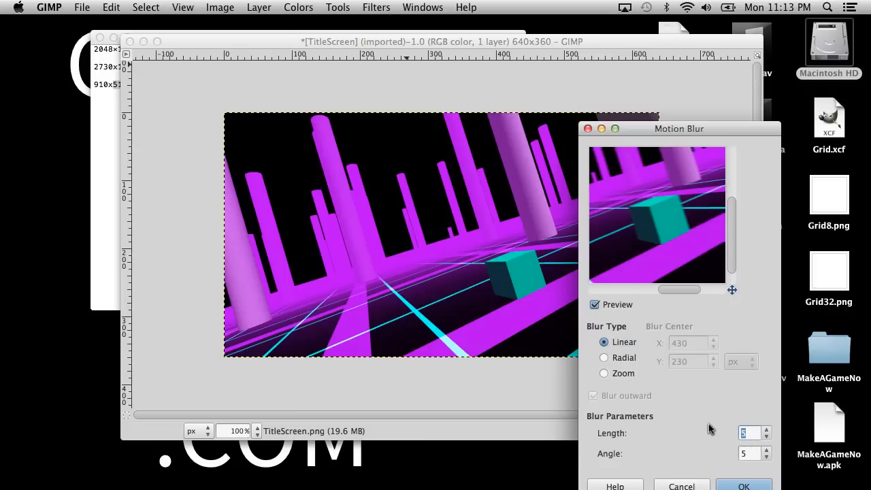
{"action": "type", "text": "60"}
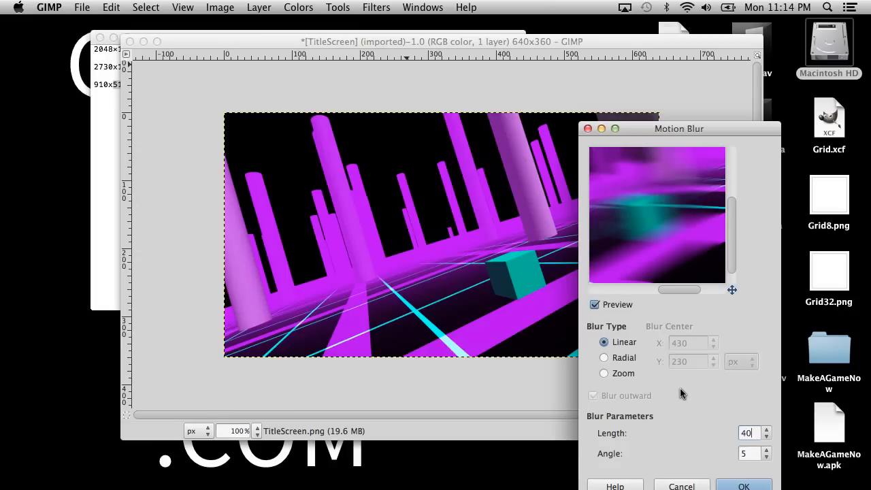
{"action": "key", "text": "BackSpace"}
{"action": "key", "text": "BackSpace"}
{"action": "type", "text": "20"}
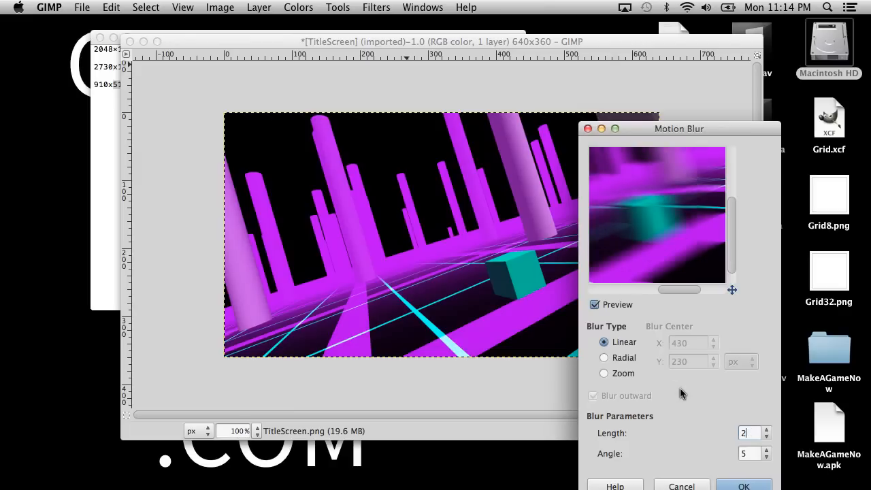
Try the Linear motion blur with a length of 10 and an angle of 15 on the image, and undo it.
{"action": "key", "text": "BackSpace"}
{"action": "key", "text": "BackSpace"}
{"action": "type", "text": "10"}
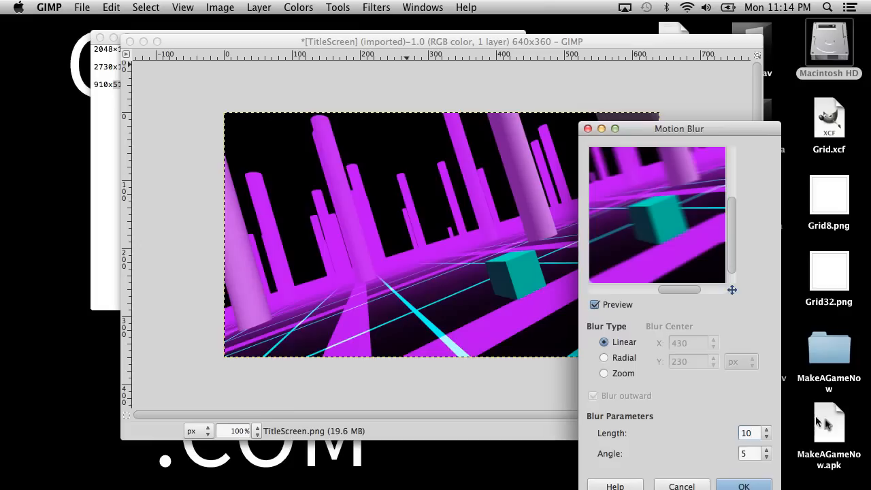
{"action": "double_click", "coordinate": [766, 436]}
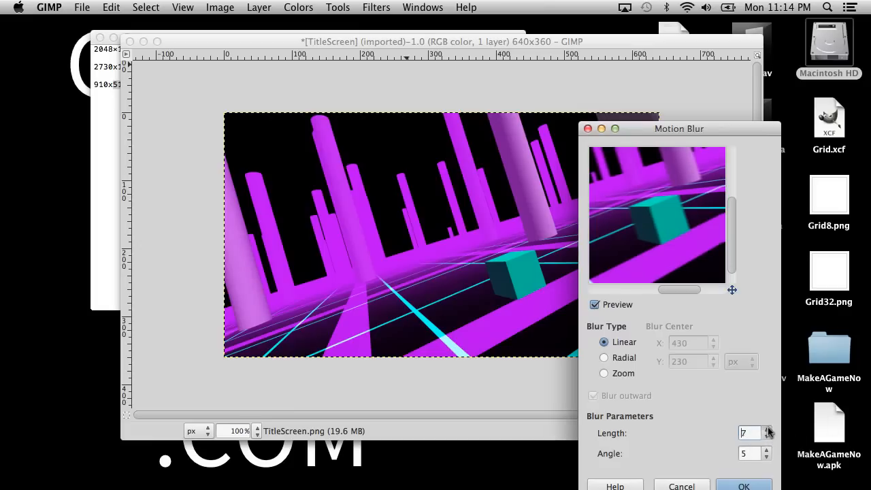
{"action": "left_click", "coordinate": [767, 450]}
{"action": "left_click", "coordinate": [766, 450]}
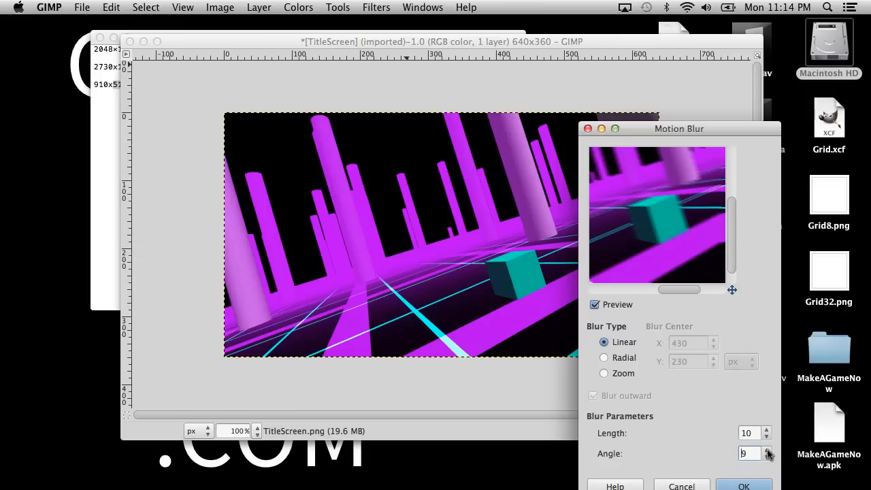
{"action": "left_click", "coordinate": [767, 450]}
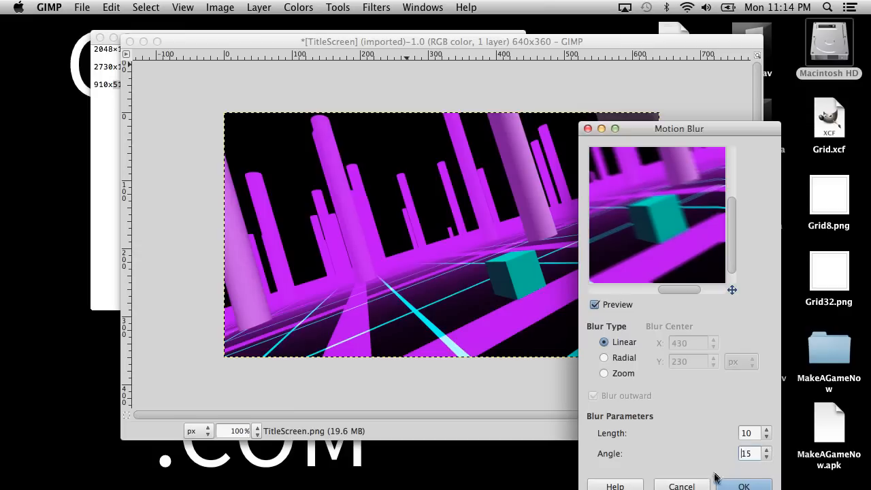
{"action": "left_click", "coordinate": [743, 484]}
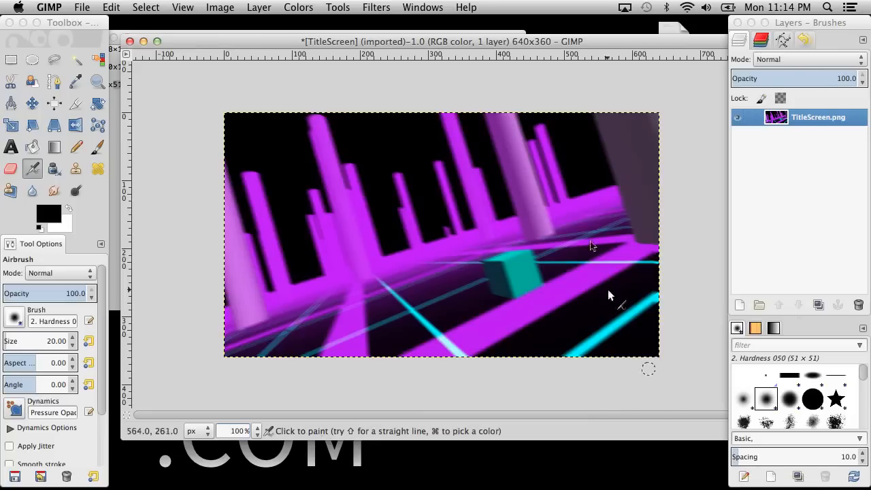
{"action": "key", "text": "super+z"}
Apply the Zoom motion blur with outward blurring and a length of 50 to the 640 × 360 image.
{"action": "left_click", "coordinate": [391, 5]}
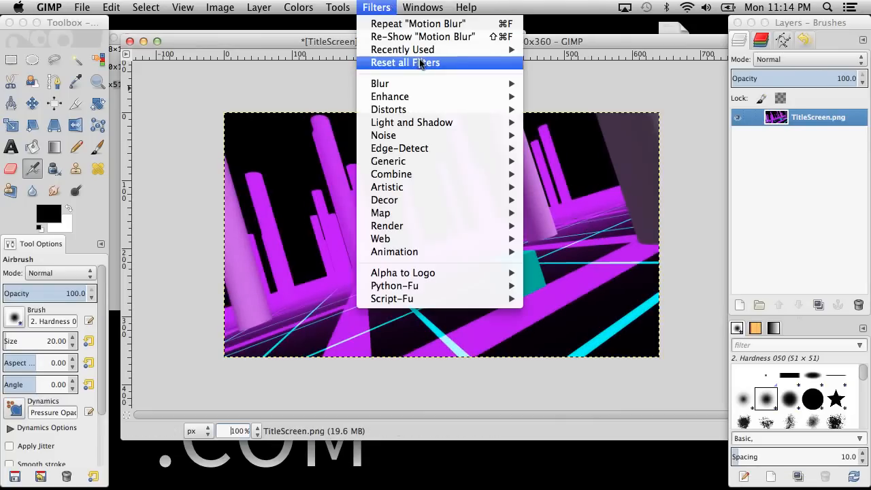
{"action": "mouse_move", "coordinate": [408, 51]}
{"action": "left_click", "coordinate": [553, 50]}
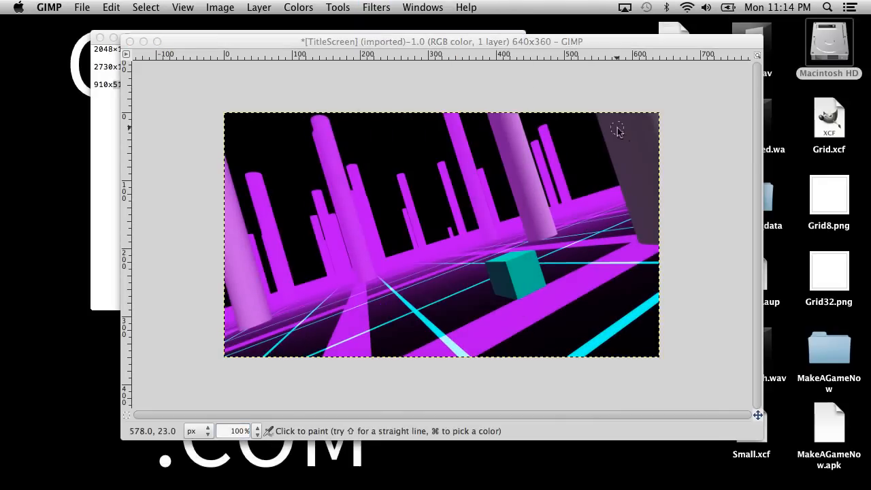
{"action": "left_click", "coordinate": [359, 300]}
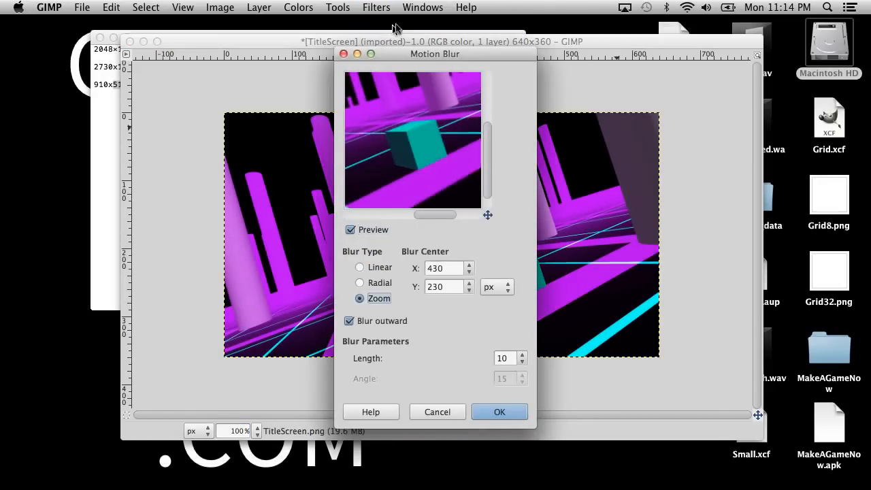
{"action": "left_click_drag", "start_coordinate": [394, 57], "coordinate": [663, 100]}
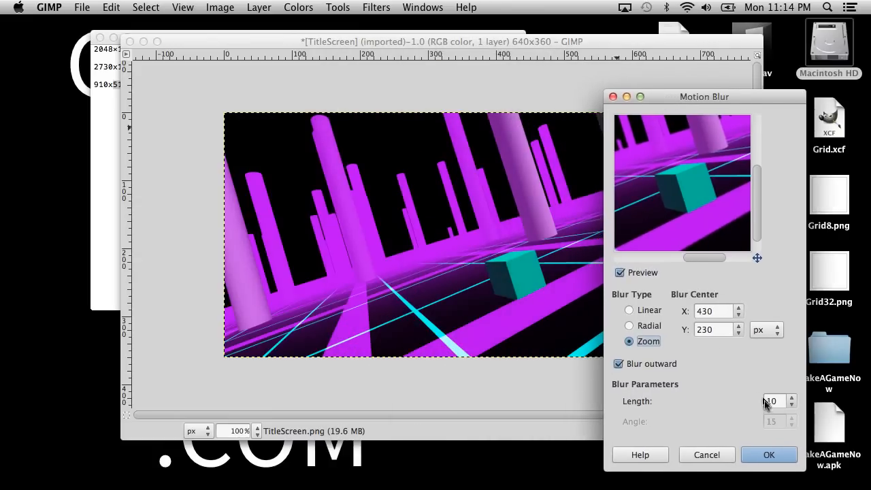
{"action": "left_click", "coordinate": [792, 398]}
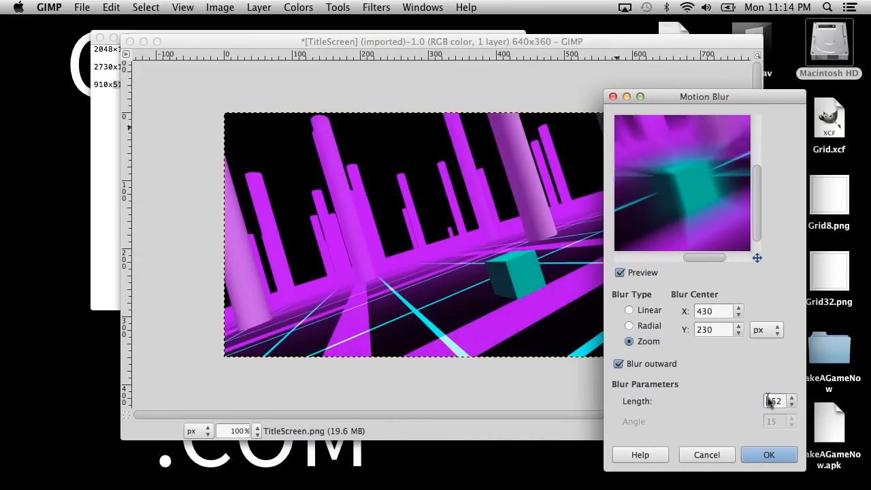
{"action": "left_click_drag", "start_coordinate": [769, 400], "coordinate": [812, 406]}
{"action": "type", "text": "50"}
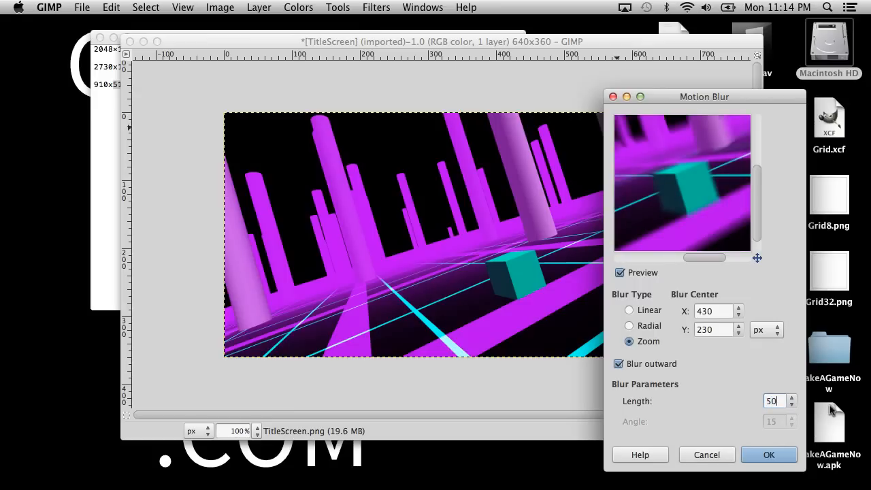
{"action": "left_click", "coordinate": [787, 457]}
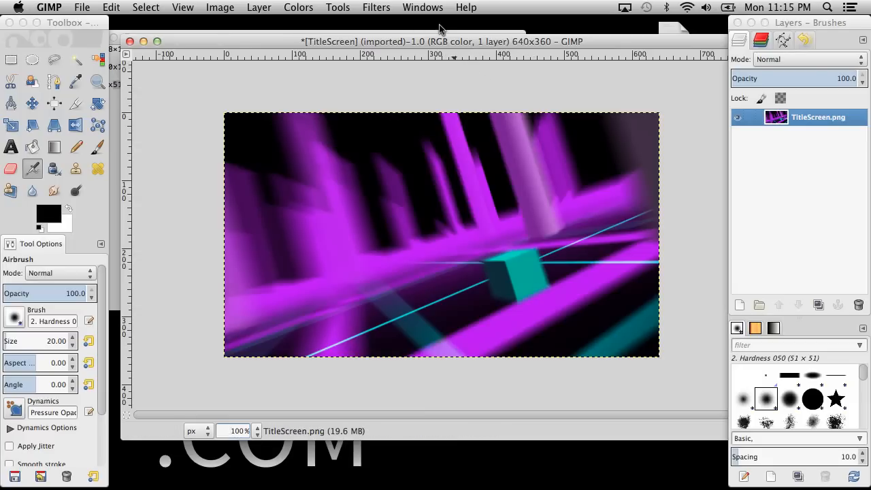
{"action": "left_click", "coordinate": [422, 7]}
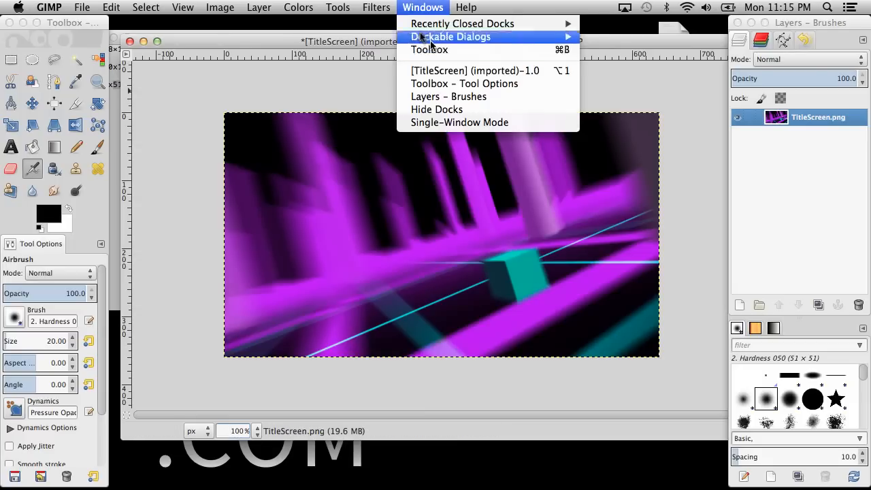
{"action": "mouse_move", "coordinate": [376, 6]}
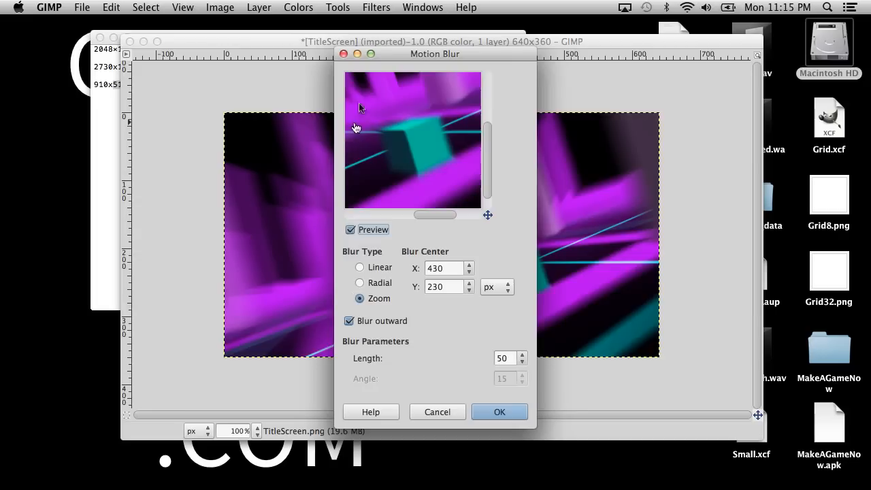
{"action": "left_click", "coordinate": [344, 53]}
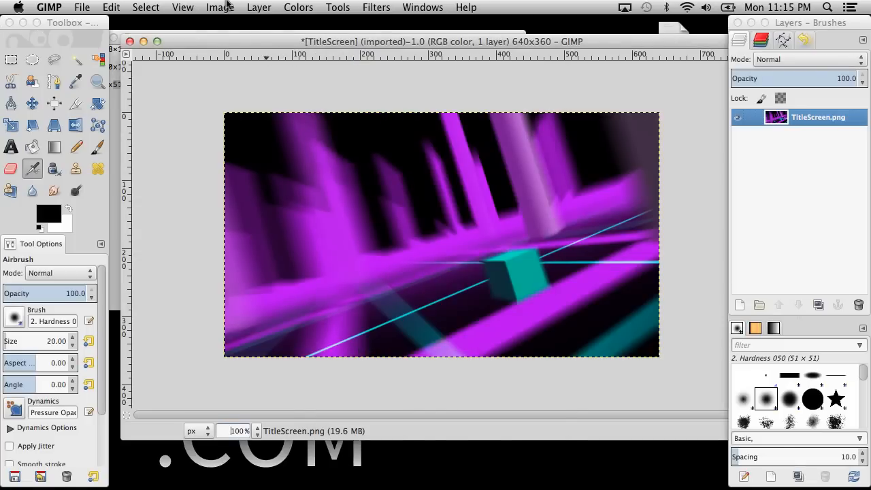
Undo the Zoom motion blur and the scaling of the TitleScreen image.
{"action": "key", "text": "super+z"}
{"action": "key", "text": "super+z"}
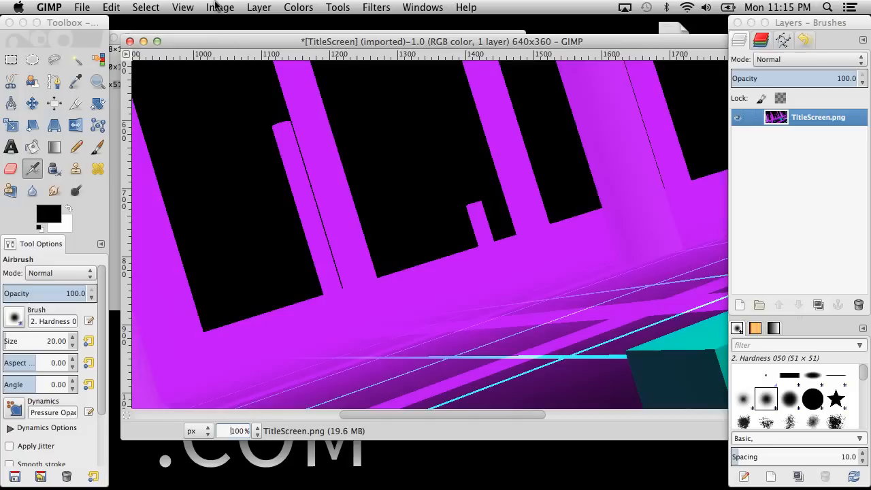
{"action": "left_click", "coordinate": [422, 7]}
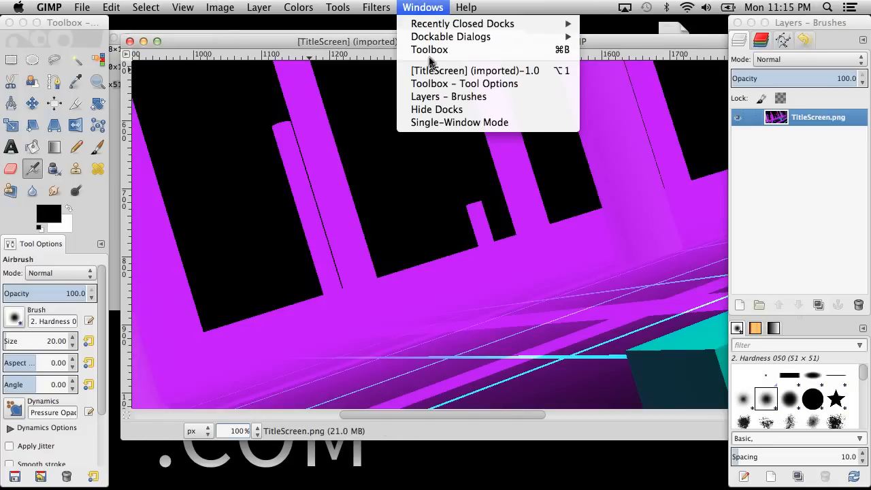
{"action": "mouse_move", "coordinate": [378, 7]}
{"action": "left_click", "coordinate": [400, 41]}
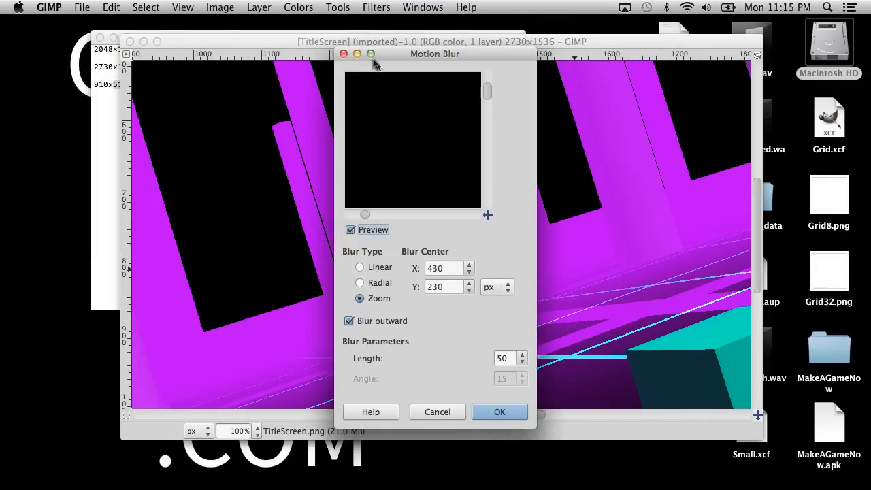
{"action": "left_click", "coordinate": [343, 54]}
Set the Motion Blur center on the cube of the full-size TitleScreen image, at X 1825 and Y 1034 px.
{"action": "scroll", "coordinate": [524, 266], "scroll_direction": "down", "scroll_amount": 8}
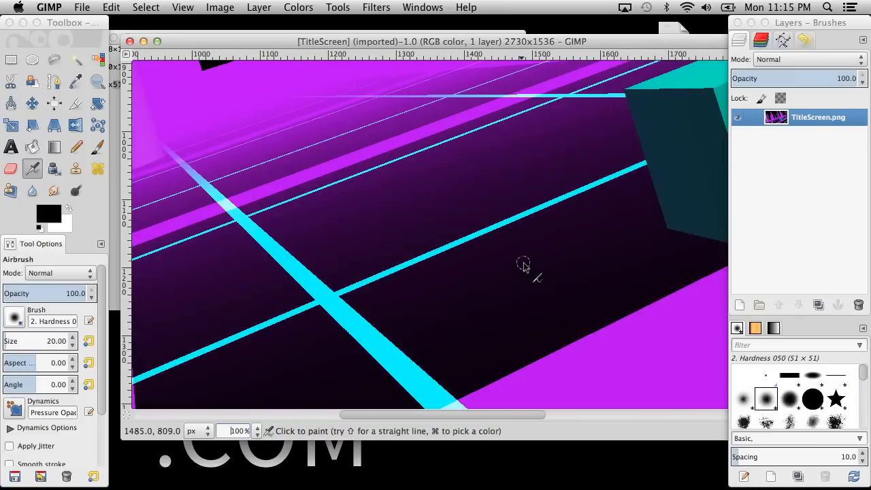
{"action": "scroll", "coordinate": [524, 267], "scroll_direction": "down", "scroll_amount": 7}
{"action": "scroll", "coordinate": [524, 266], "scroll_direction": "right", "scroll_amount": 8}
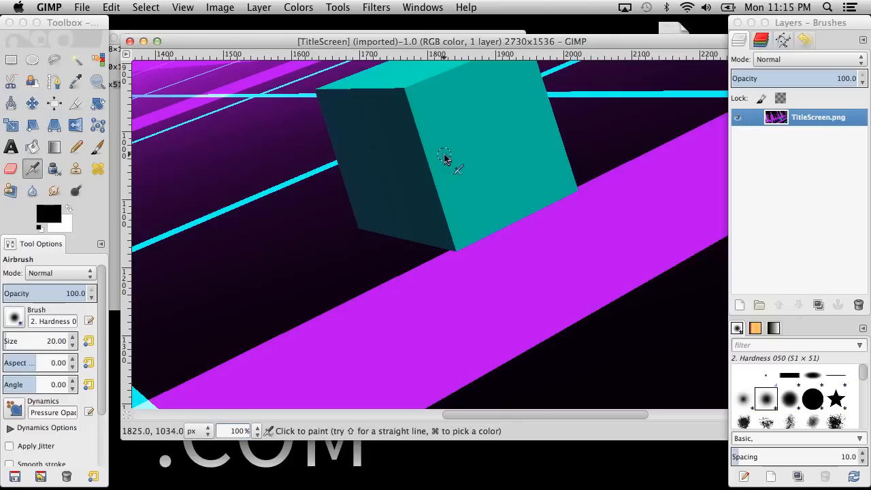
{"action": "left_click", "coordinate": [422, 6]}
{"action": "mouse_move", "coordinate": [376, 6]}
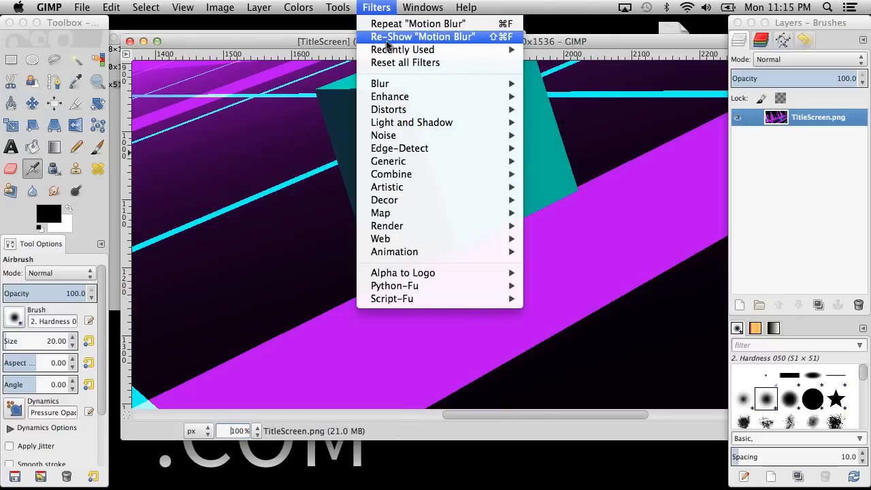
{"action": "left_click", "coordinate": [380, 38]}
{"action": "double_click", "coordinate": [454, 272]}
{"action": "type", "text": "1820"}
{"action": "type", "text": "5"}
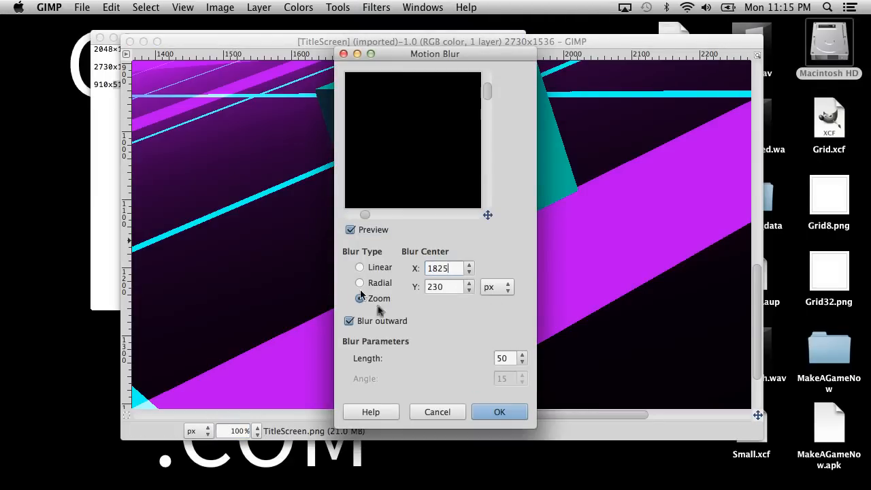
{"action": "key", "text": "Tab"}
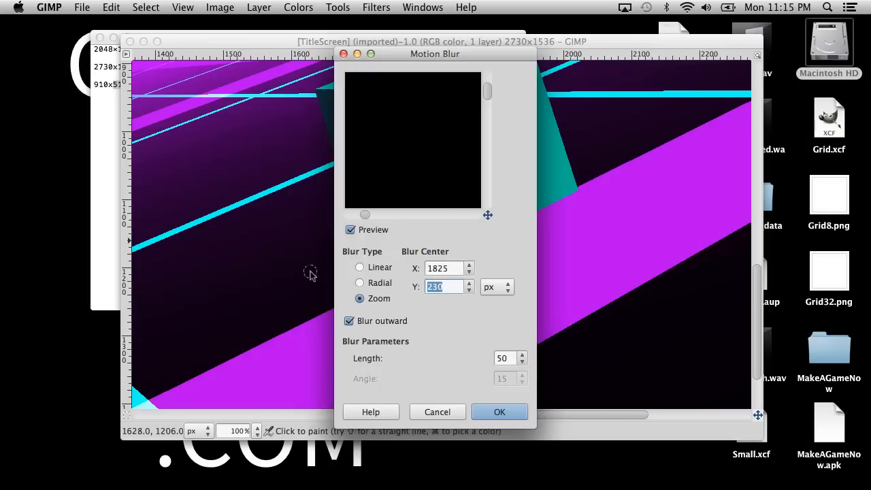
{"action": "type", "text": "1034"}
Apply the Zoom motion blur with outward blurring and a length of 50 to the full-size TitleScreen image.
{"action": "left_click_drag", "start_coordinate": [364, 215], "coordinate": [449, 215]}
{"action": "left_click_drag", "start_coordinate": [483, 102], "coordinate": [491, 139]}
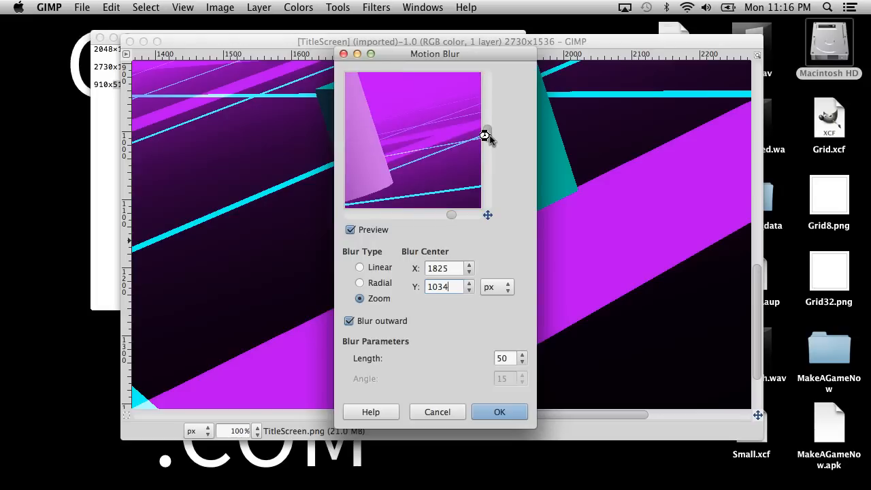
{"action": "left_click", "coordinate": [496, 421]}
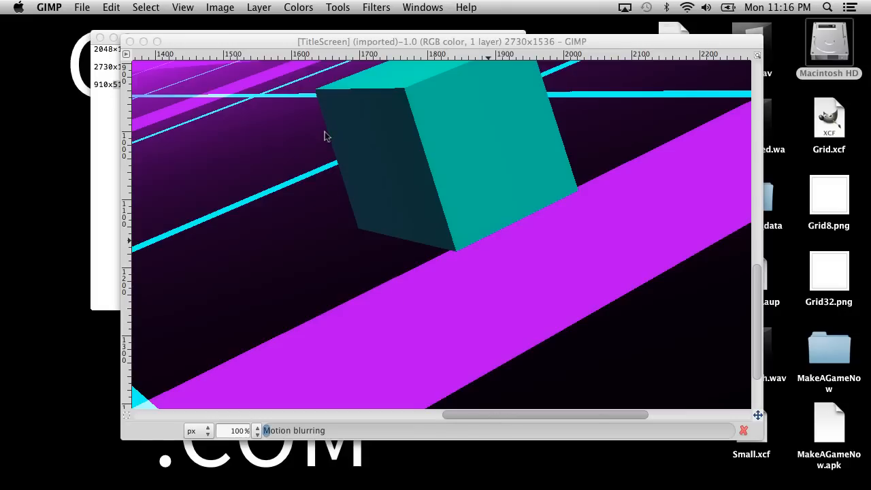
Check the YouTube episode's comments page for new comments by reloading it, and return to the GIMP image.
{"action": "key", "text": "ctrl+Right"}
{"action": "key", "text": "ctrl+Right"}
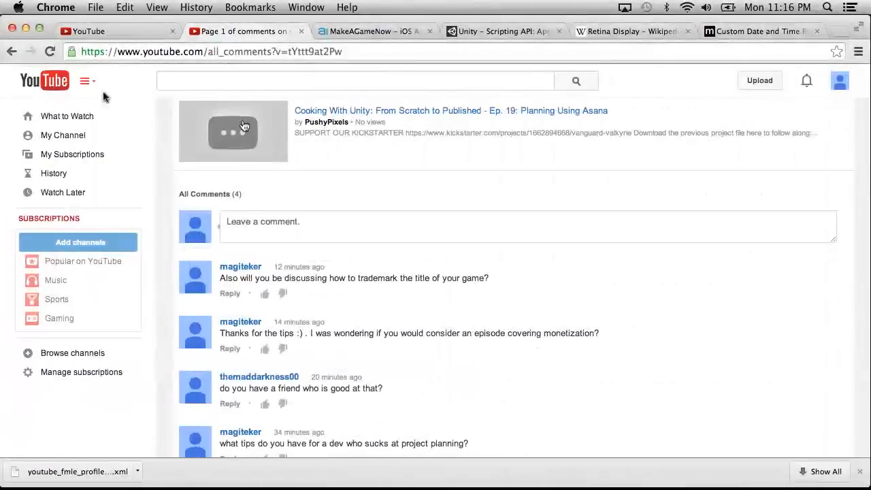
{"action": "left_click", "coordinate": [50, 51]}
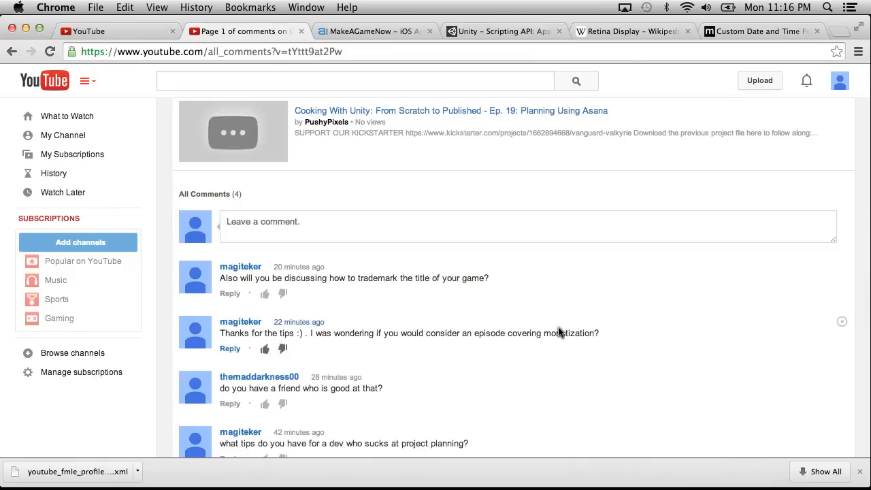
{"action": "key", "text": "ctrl+Left"}
{"action": "key", "text": "ctrl+Left"}
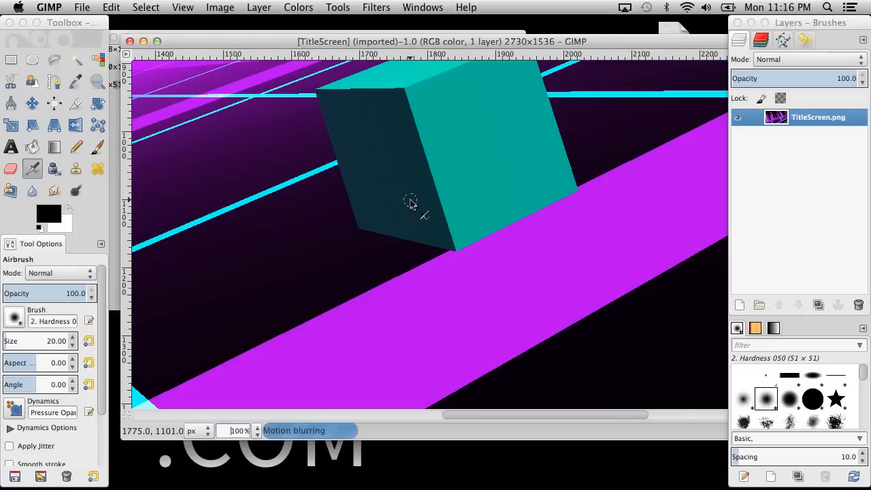
{"action": "left_click_drag", "start_coordinate": [204, 44], "coordinate": [213, 111]}
{"action": "left_click", "coordinate": [204, 81]}
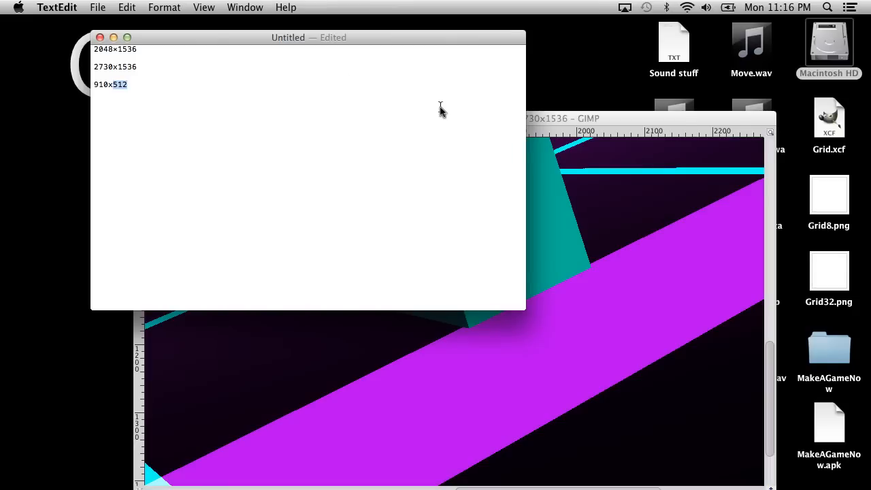
{"action": "left_click", "coordinate": [544, 119]}
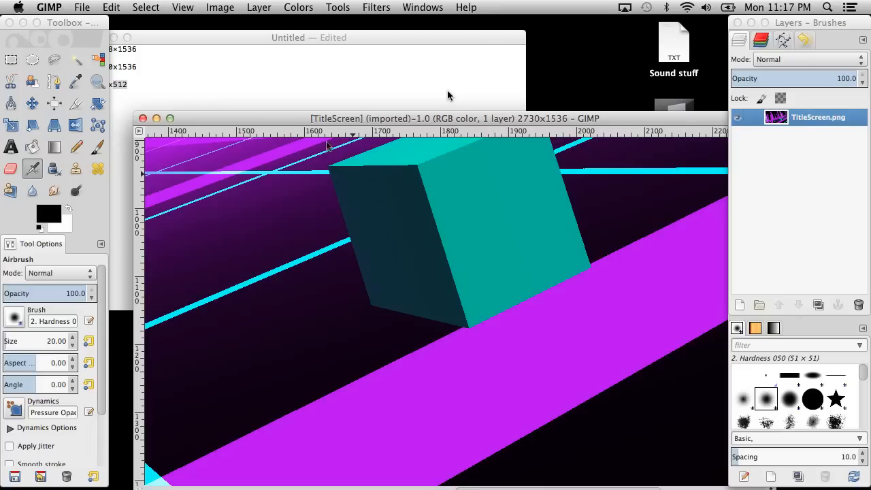
{"action": "left_click_drag", "start_coordinate": [235, 121], "coordinate": [206, 55]}
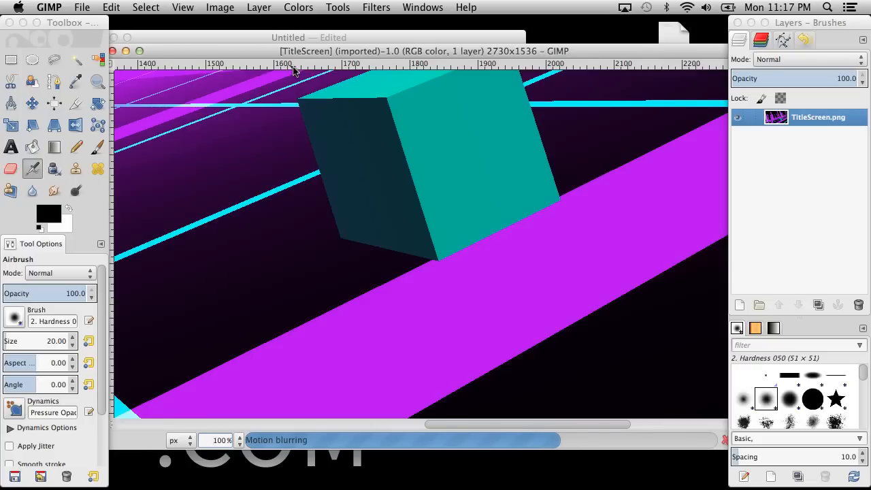
Switch to Asana in Chrome and add a task starting "Full resolution menu backgrounds (Split qua" after "Our own music" in the MakeAGameNow project.
{"action": "key", "text": "ctrl+Right"}
{"action": "key", "text": "ctrl+Right"}
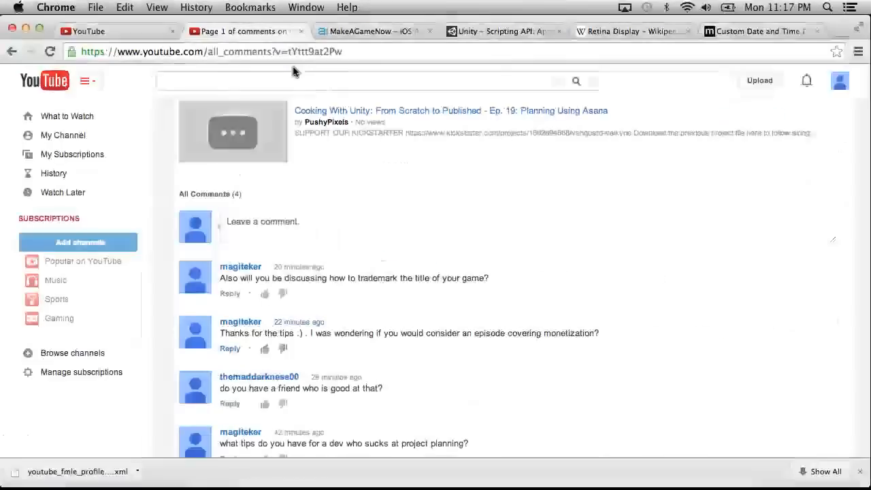
{"action": "left_click", "coordinate": [371, 31]}
{"action": "scroll", "coordinate": [352, 311], "scroll_direction": "down", "scroll_amount": 5}
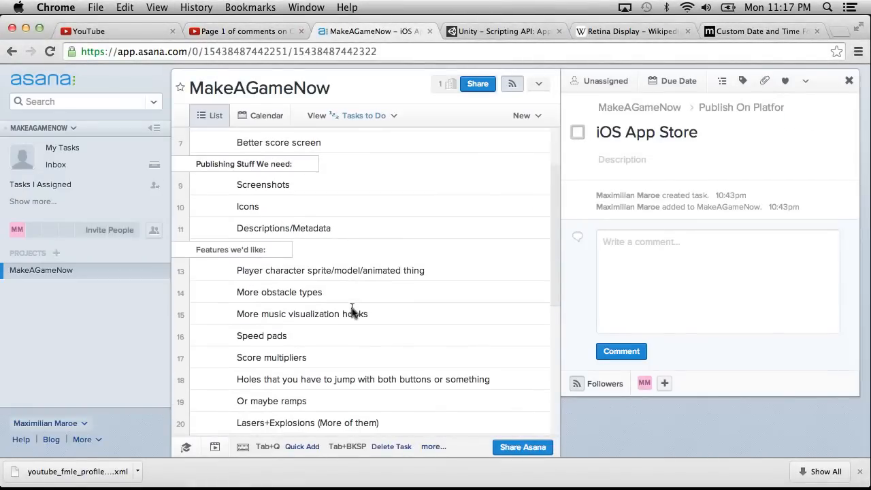
{"action": "left_click", "coordinate": [328, 256]}
{"action": "scroll", "coordinate": [393, 299], "scroll_direction": "down", "scroll_amount": 5}
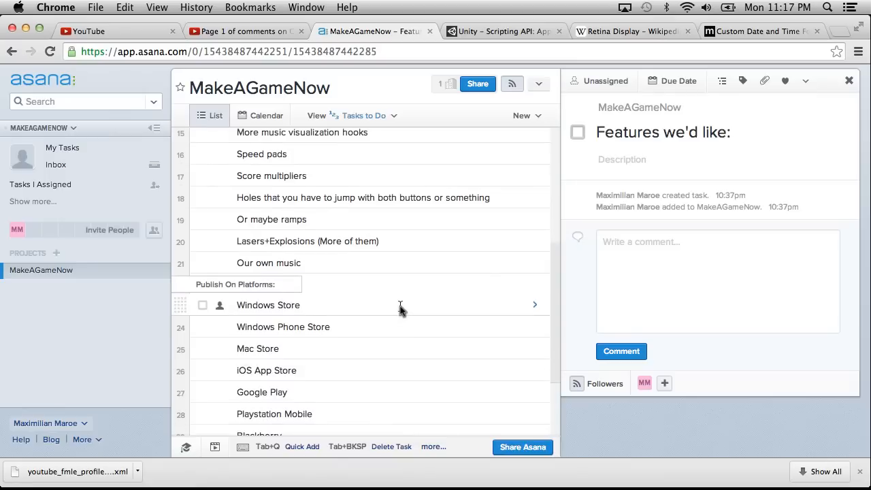
{"action": "left_click", "coordinate": [342, 269]}
{"action": "key", "text": "Return"}
{"action": "type", "text": "Full resolution"}
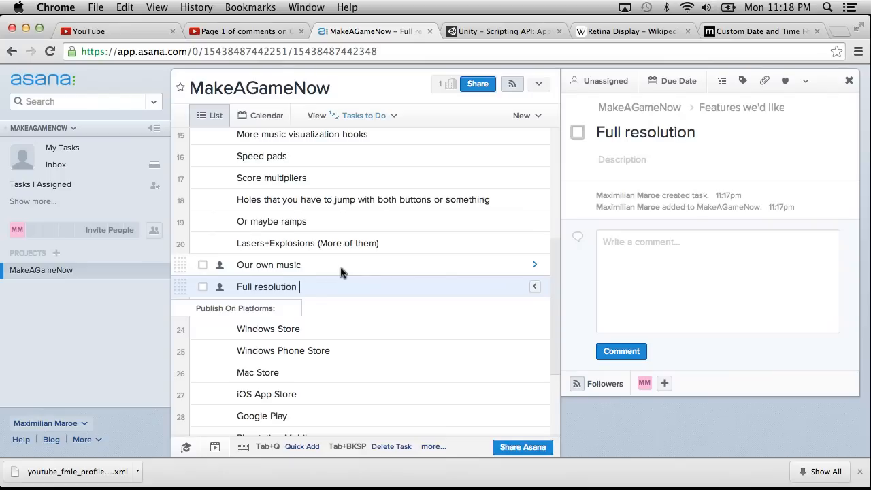
{"action": "type", "text": " menu backgrounds "}
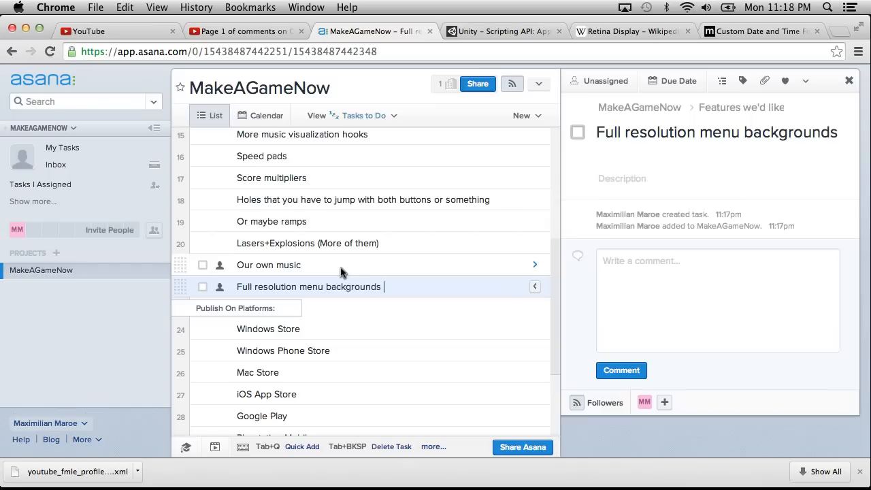
{"action": "type", "text": "(Split qua"}
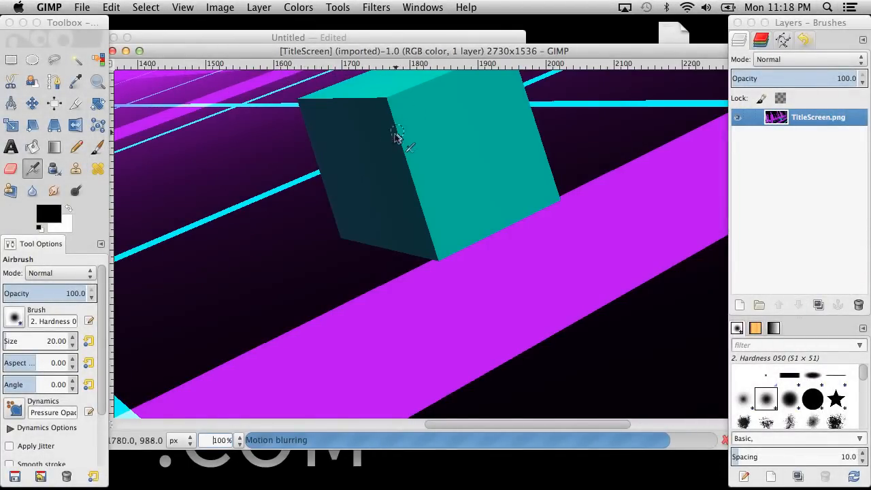
{"action": "scroll", "coordinate": [367, 155], "scroll_direction": "up", "scroll_amount": 5}
{"action": "scroll", "coordinate": [367, 155], "scroll_direction": "down", "scroll_amount": 5}
{"action": "scroll", "coordinate": [366, 155], "scroll_direction": "left", "scroll_amount": 3}
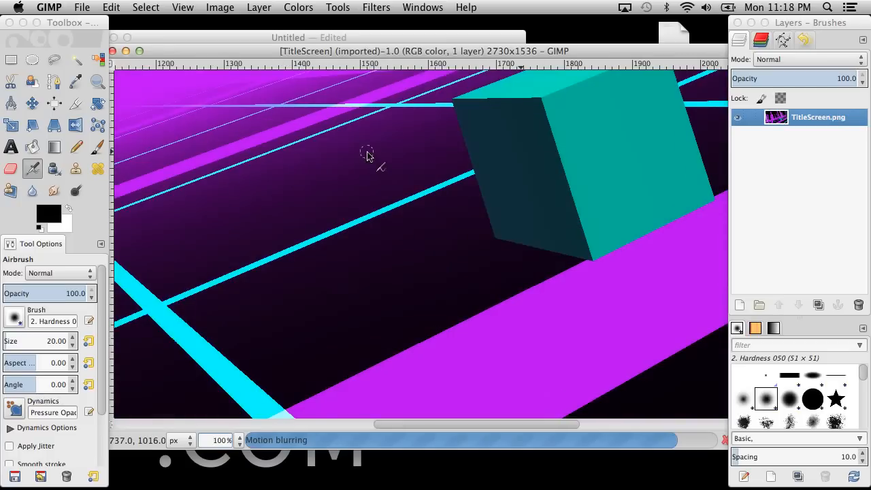
{"action": "scroll", "coordinate": [367, 155], "scroll_direction": "right", "scroll_amount": 5}
{"action": "scroll", "coordinate": [366, 155], "scroll_direction": "up", "scroll_amount": 3}
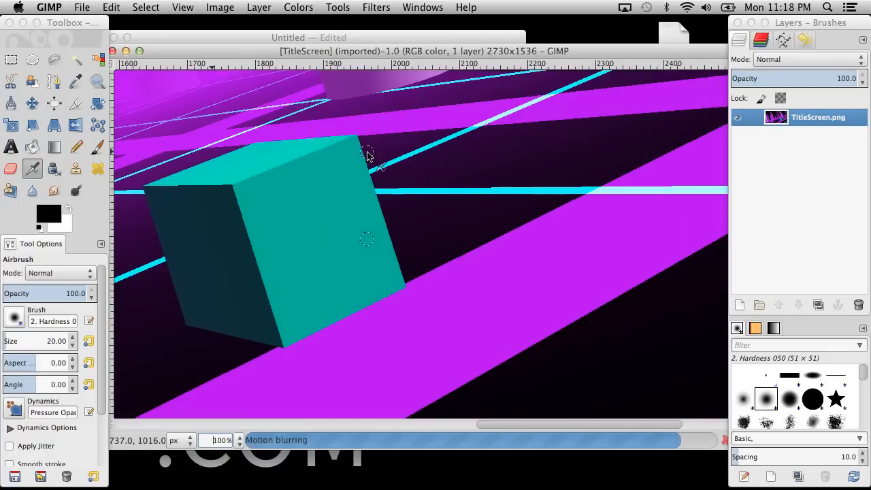
{"action": "scroll", "coordinate": [367, 155], "scroll_direction": "left", "scroll_amount": 5}
{"action": "scroll", "coordinate": [367, 156], "scroll_direction": "right", "scroll_amount": 2}
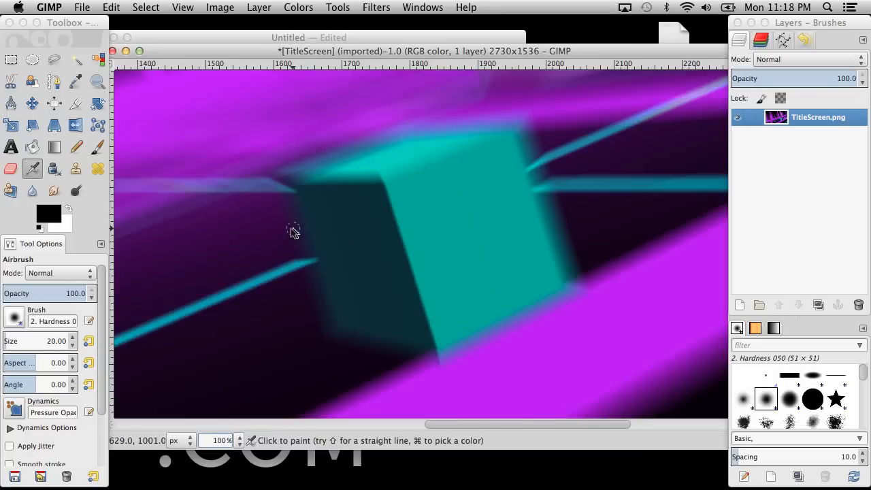
Examine the zoom-blurred TitleScreen image as a whole at 12.5% and around the cube and pillars at 100%.
{"action": "left_click", "coordinate": [239, 442]}
{"action": "left_click", "coordinate": [230, 423]}
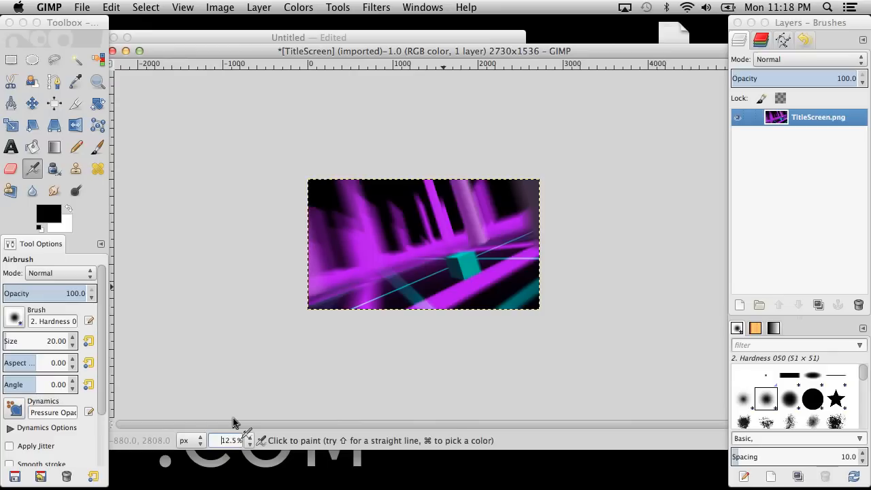
{"action": "left_click", "coordinate": [242, 439]}
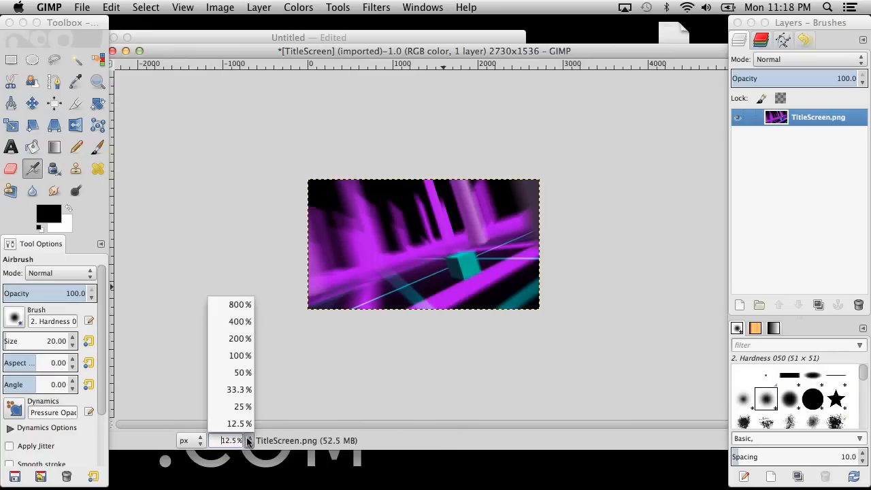
{"action": "left_click", "coordinate": [243, 360]}
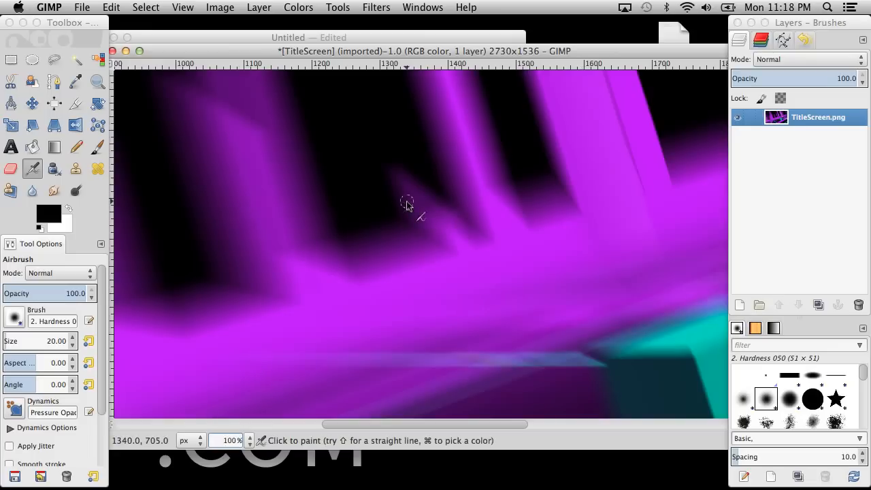
{"action": "scroll", "coordinate": [406, 204], "scroll_direction": "down", "scroll_amount": 10}
{"action": "scroll", "coordinate": [406, 204], "scroll_direction": "right", "scroll_amount": 5}
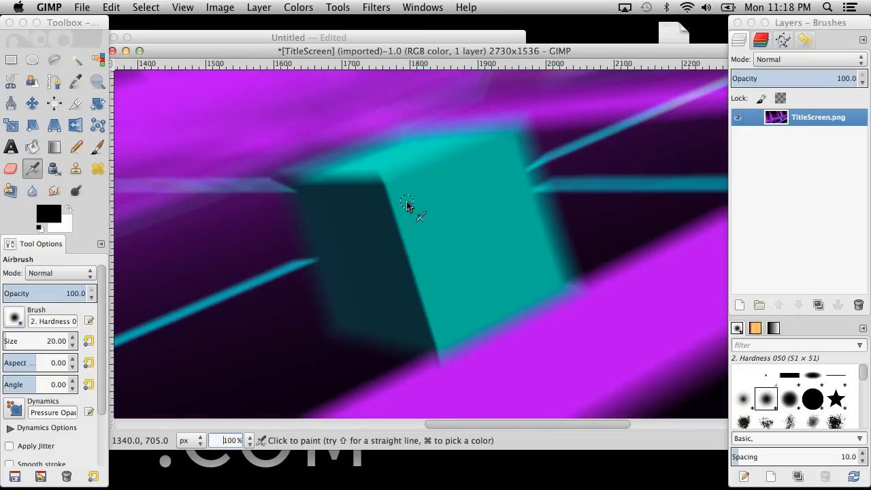
{"action": "scroll", "coordinate": [406, 204], "scroll_direction": "left", "scroll_amount": 10}
{"action": "scroll", "coordinate": [406, 204], "scroll_direction": "up", "scroll_amount": 3}
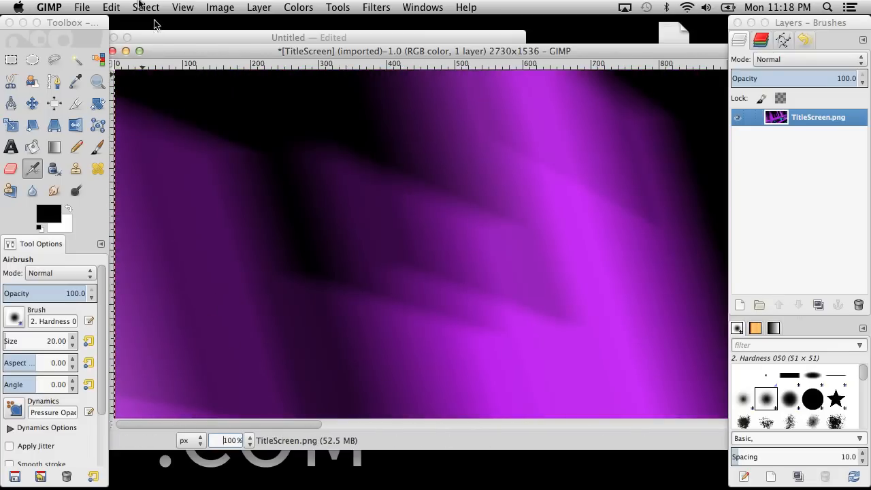
Save the blurred image to the Desktop as TitleScreen.xcf.
{"action": "left_click", "coordinate": [85, 7]}
{"action": "left_click", "coordinate": [81, 5]}
{"action": "key", "text": "super+s"}
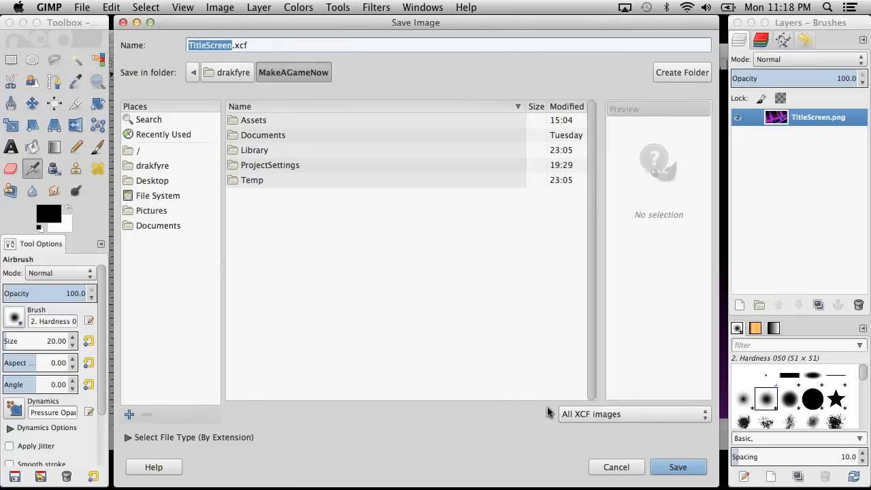
{"action": "left_click", "coordinate": [665, 469]}
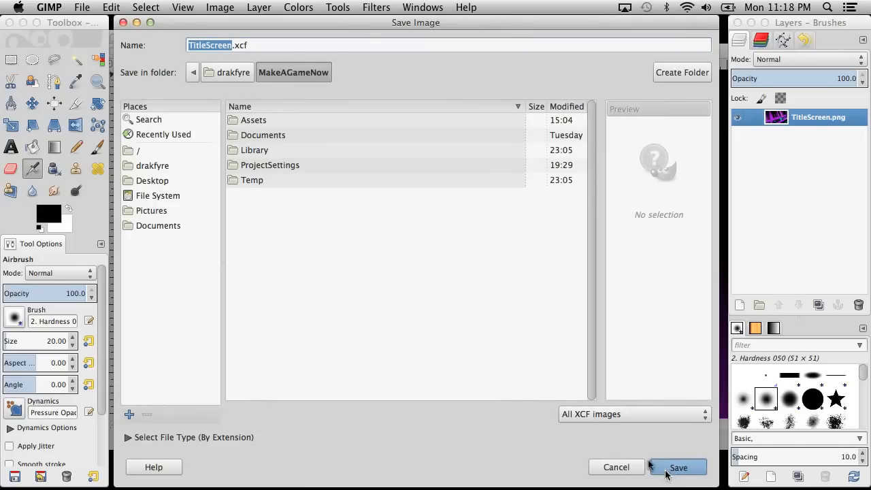
{"action": "left_click", "coordinate": [157, 180]}
{"action": "left_click", "coordinate": [667, 466]}
Export the blurred image to the Desktop as TitleScreen.png with the preset PNG options and compression level 9.
{"action": "left_click", "coordinate": [119, 7]}
{"action": "mouse_move", "coordinate": [83, 6]}
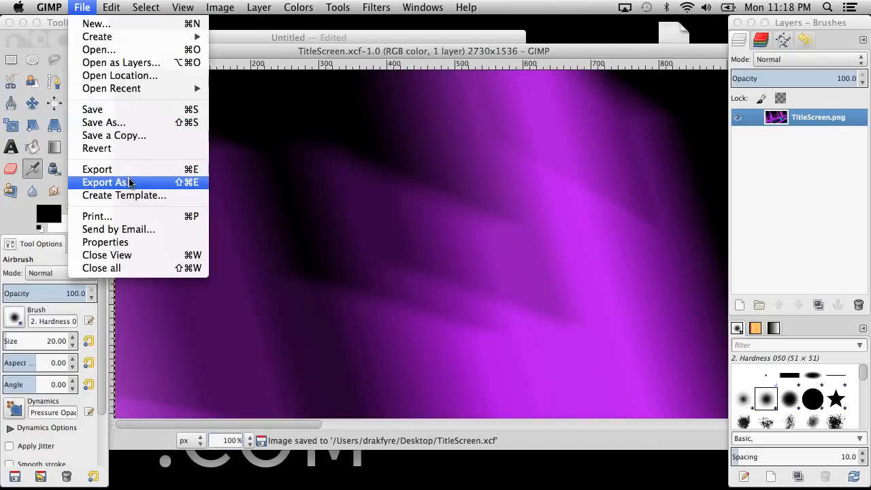
{"action": "left_click", "coordinate": [105, 182]}
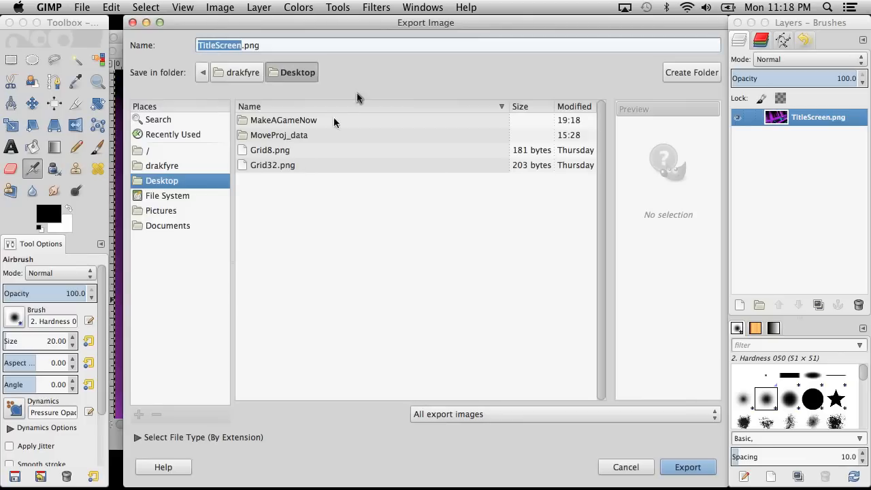
{"action": "left_click", "coordinate": [697, 461]}
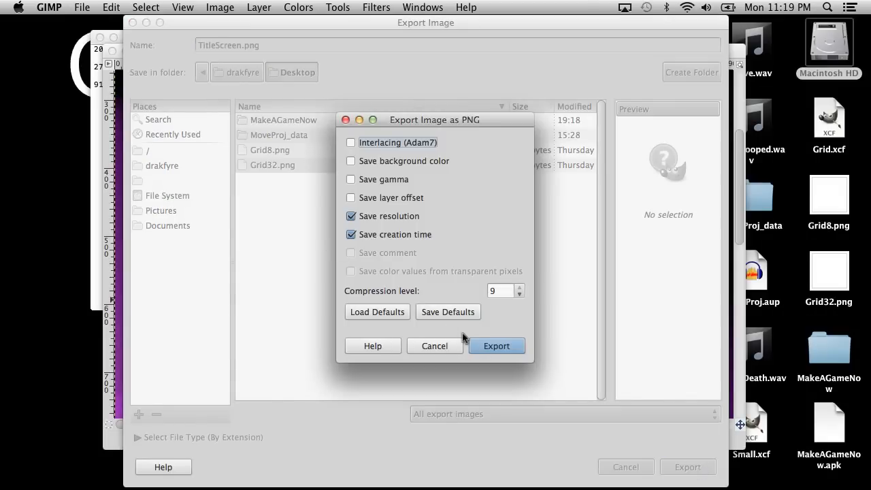
{"action": "left_click", "coordinate": [503, 353]}
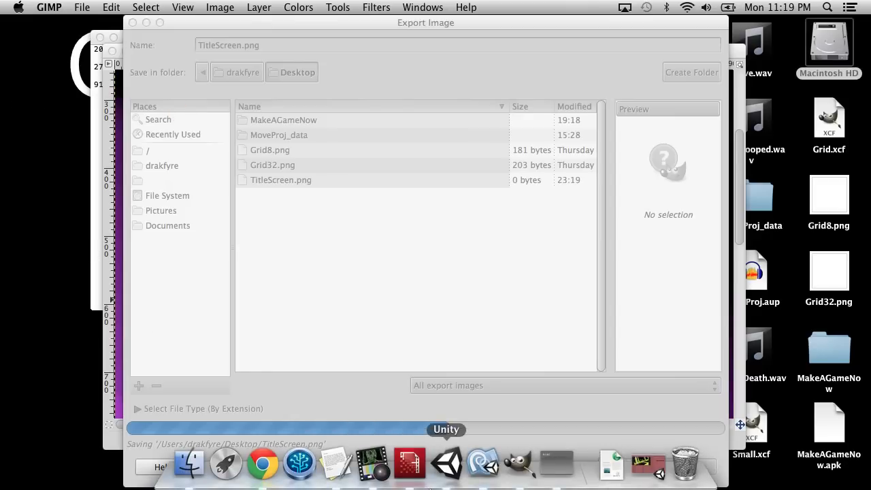
{"action": "left_click", "coordinate": [642, 468]}
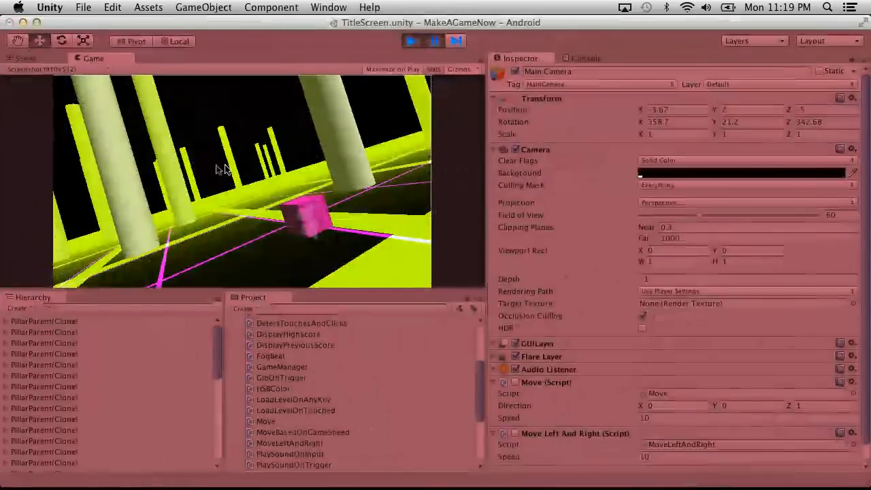
{"action": "left_click", "coordinate": [23, 23]}
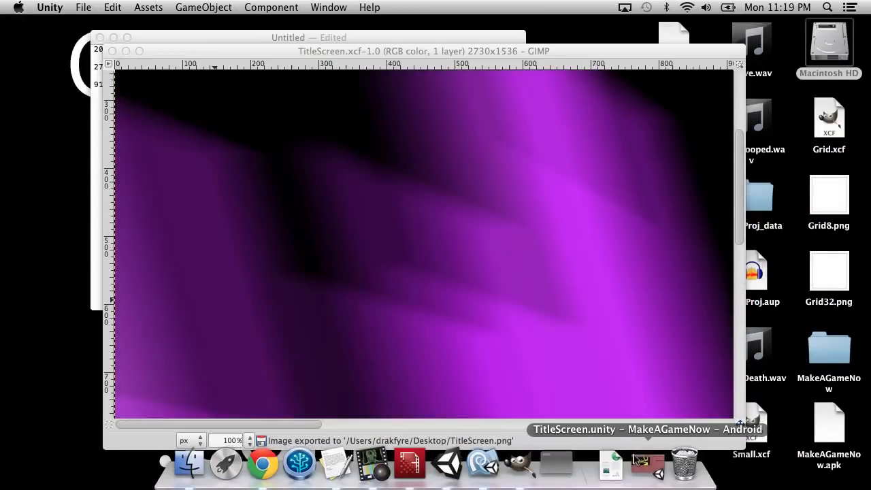
{"action": "left_click", "coordinate": [647, 466]}
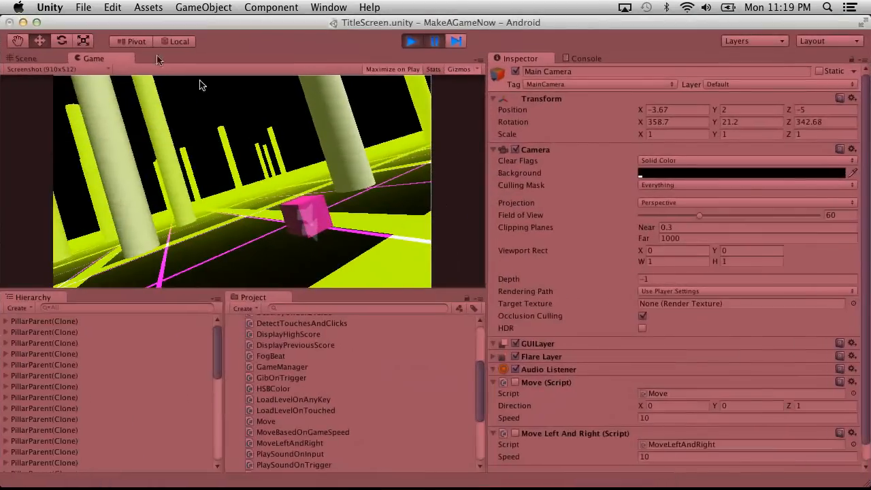
{"action": "left_click", "coordinate": [22, 23]}
{"action": "left_click", "coordinate": [307, 119]}
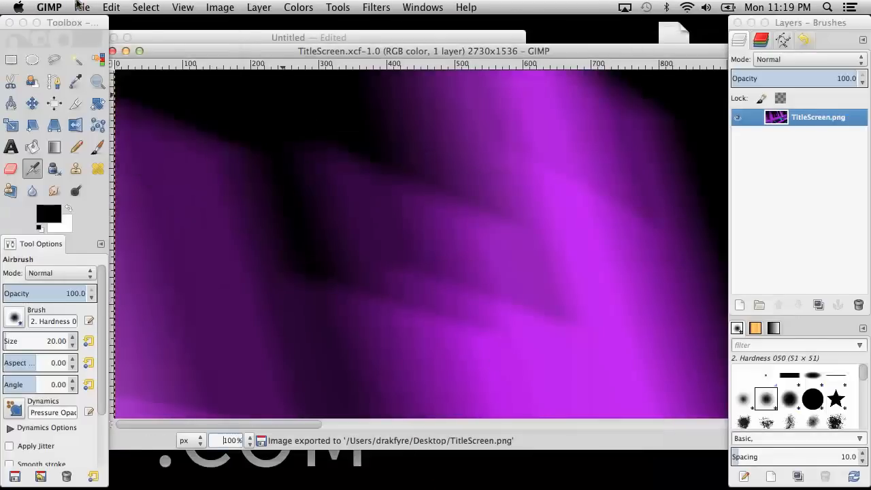
Leave GIMP, switch to the Unity editor and stop the paused game.
{"action": "left_click", "coordinate": [49, 6]}
{"action": "left_click", "coordinate": [105, 185]}
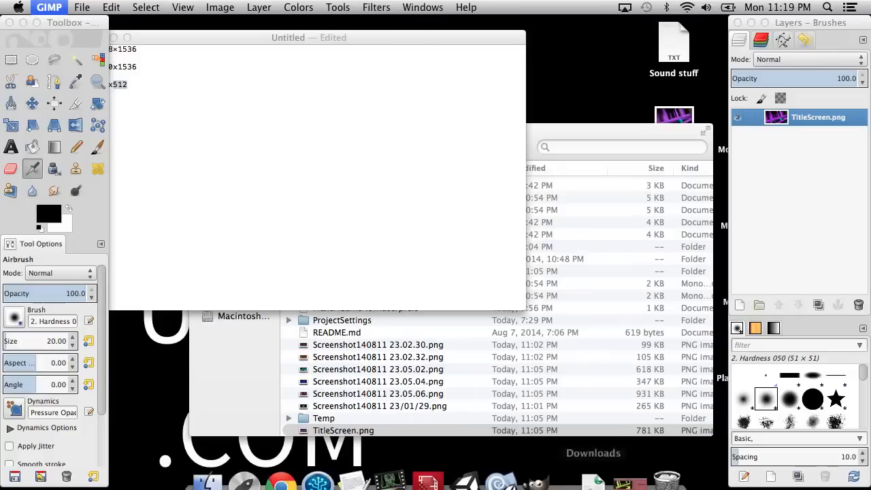
{"action": "left_click", "coordinate": [616, 464]}
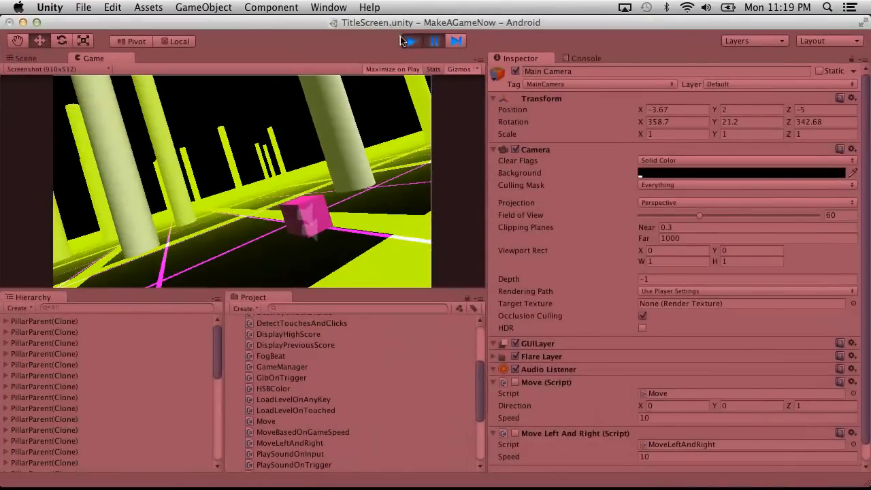
{"action": "left_click", "coordinate": [414, 41]}
Import TitleScreen.png from the desktop into the Unity project's Textures folder and expand that folder.
{"action": "key", "text": "F11"}
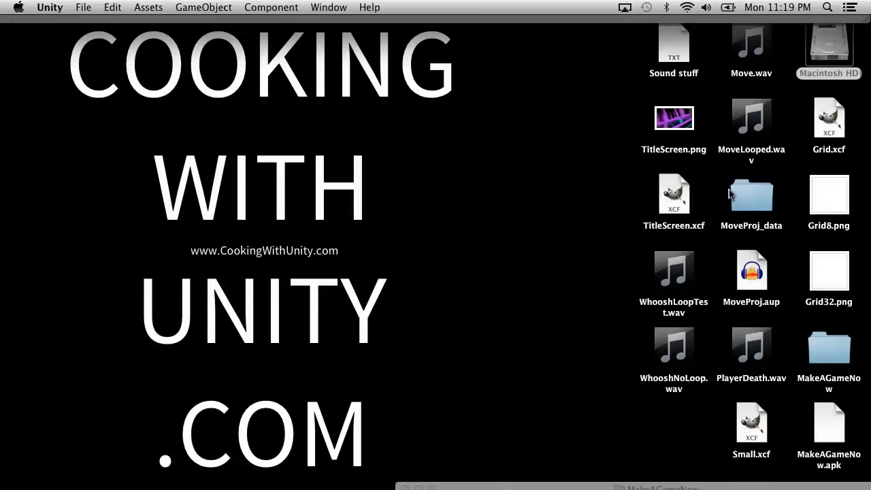
{"action": "mouse_move", "coordinate": [695, 292]}
{"action": "left_click_drag", "start_coordinate": [673, 119], "coordinate": [259, 408]}
{"action": "key", "text": "F11"}
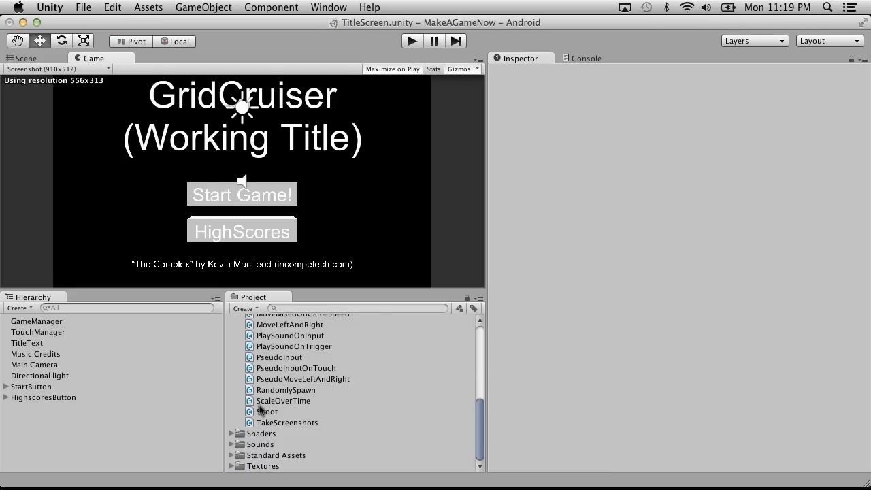
{"action": "left_click", "coordinate": [232, 466]}
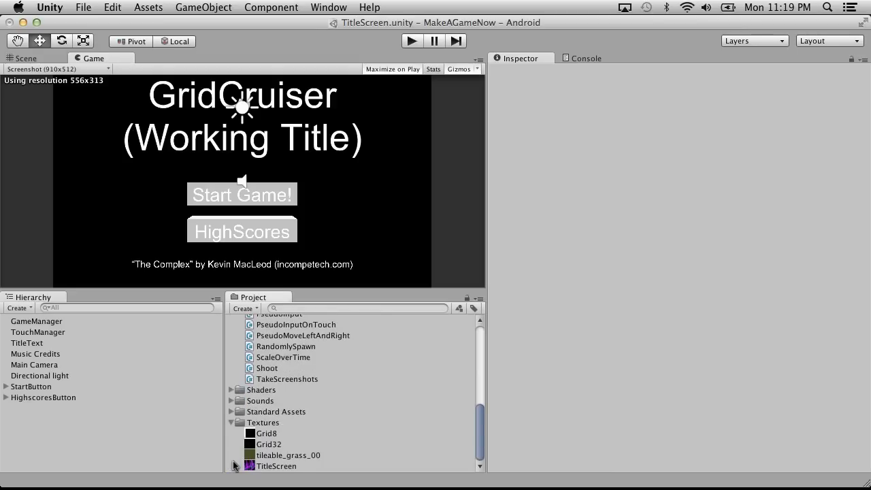
{"action": "left_click", "coordinate": [110, 6]}
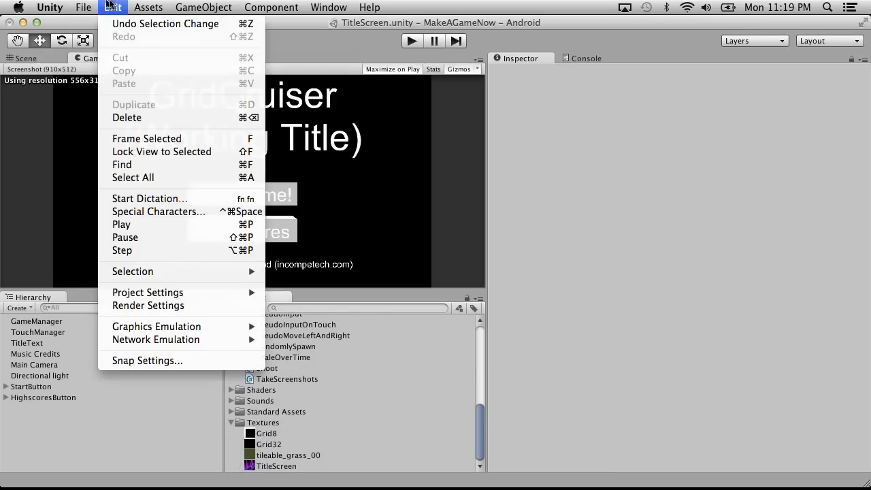
{"action": "left_click", "coordinate": [113, 4]}
{"action": "left_click", "coordinate": [46, 332]}
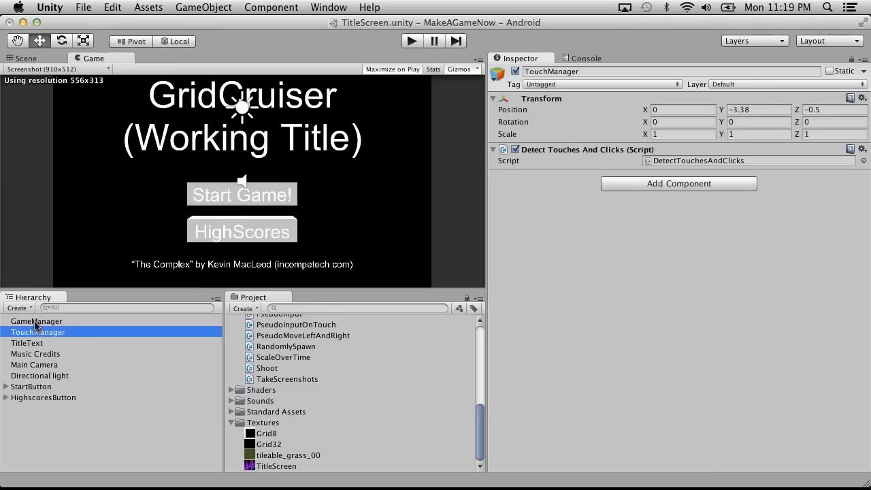
{"action": "left_click", "coordinate": [36, 321]}
{"action": "left_click", "coordinate": [37, 365]}
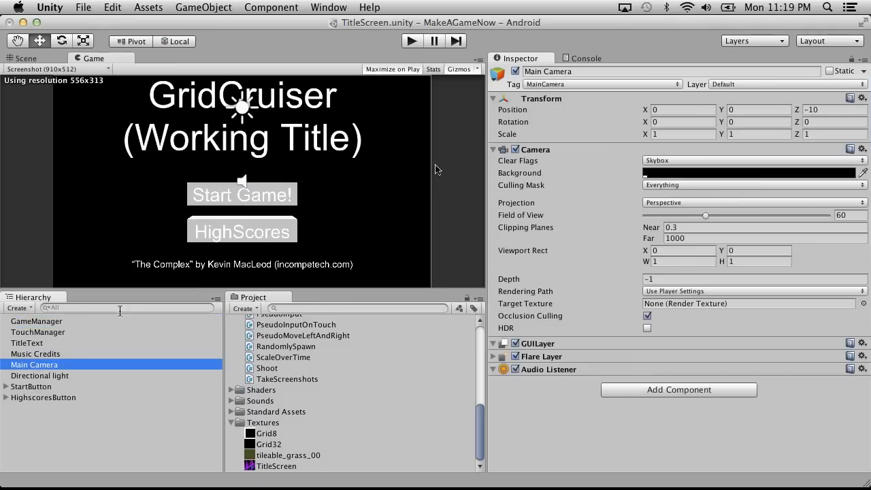
{"action": "left_click", "coordinate": [647, 160]}
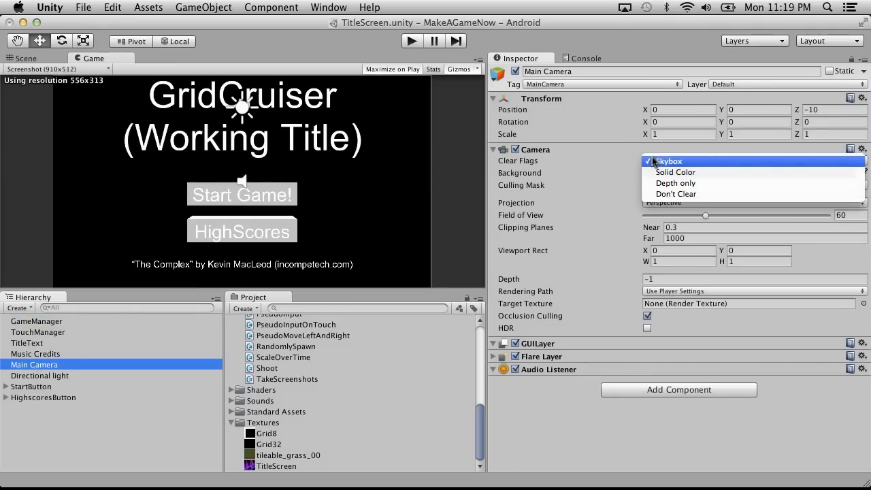
{"action": "left_click", "coordinate": [516, 150]}
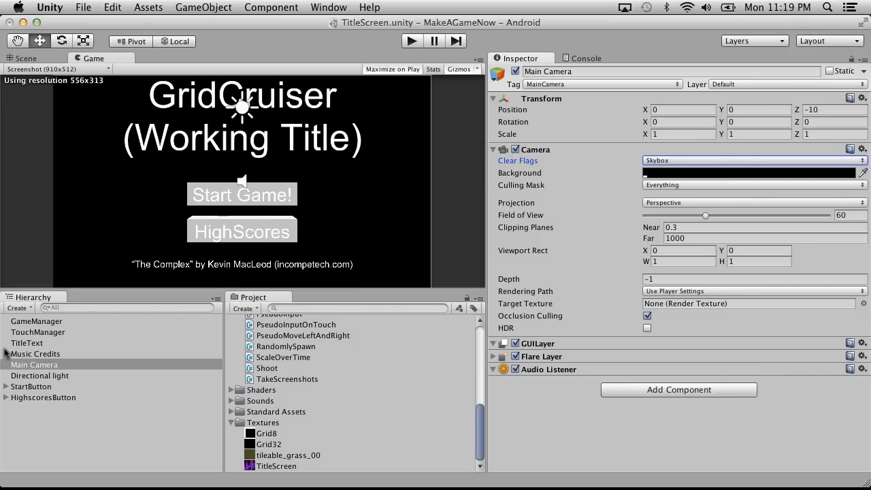
Add a quad to the title screen scene and set its Y and Z positions to 0.
{"action": "left_click", "coordinate": [26, 310]}
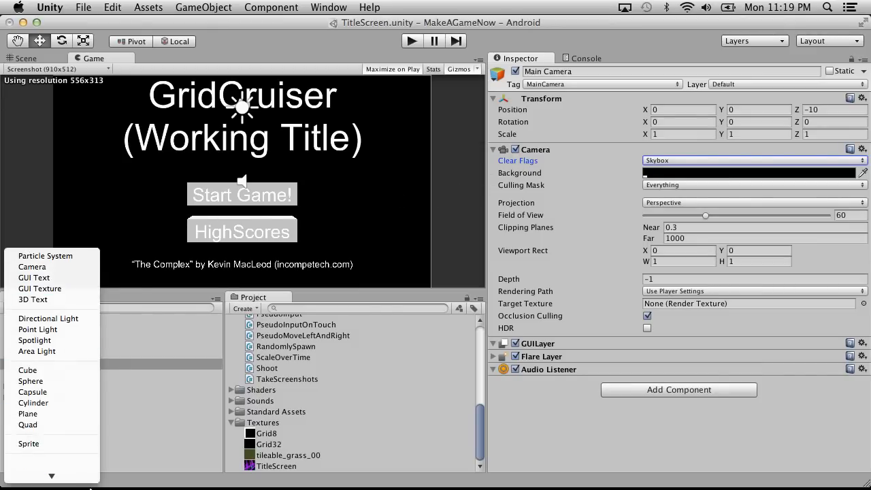
{"action": "left_click", "coordinate": [62, 372]}
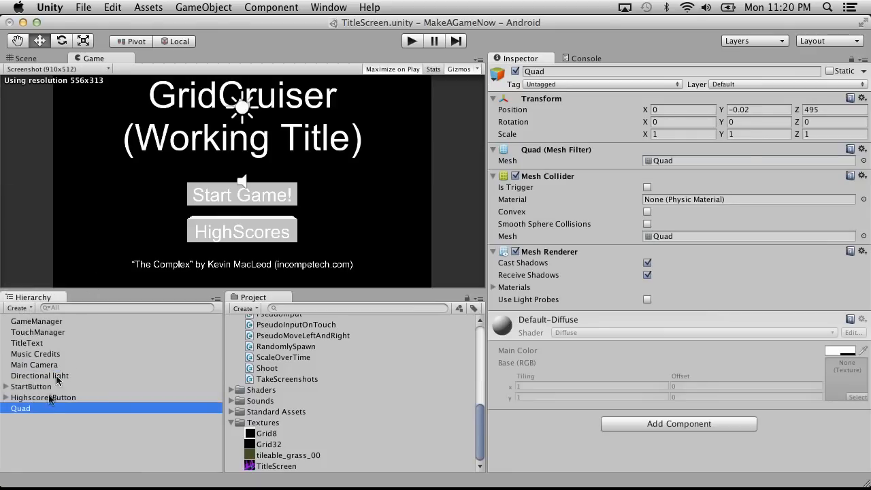
{"action": "left_click", "coordinate": [47, 59]}
{"action": "key", "text": "f"}
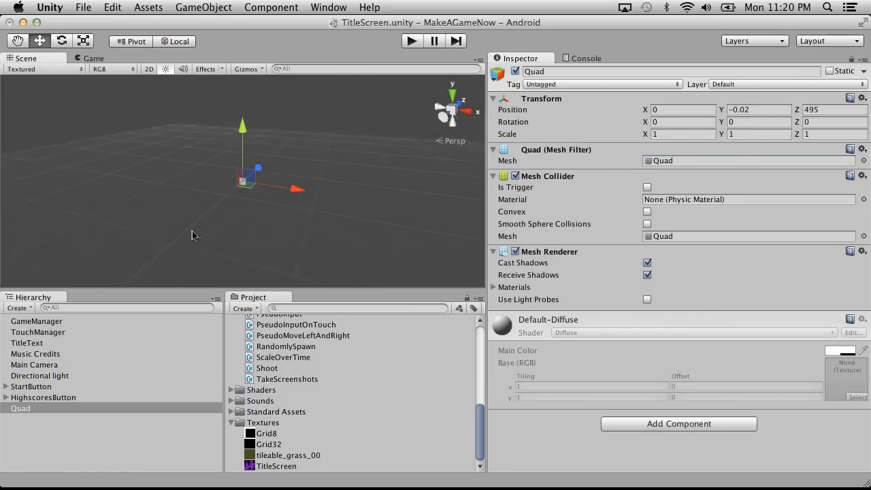
{"action": "left_click", "coordinate": [829, 110]}
{"action": "type", "text": "0"}
{"action": "left_click", "coordinate": [774, 110]}
{"action": "type", "text": "0"}
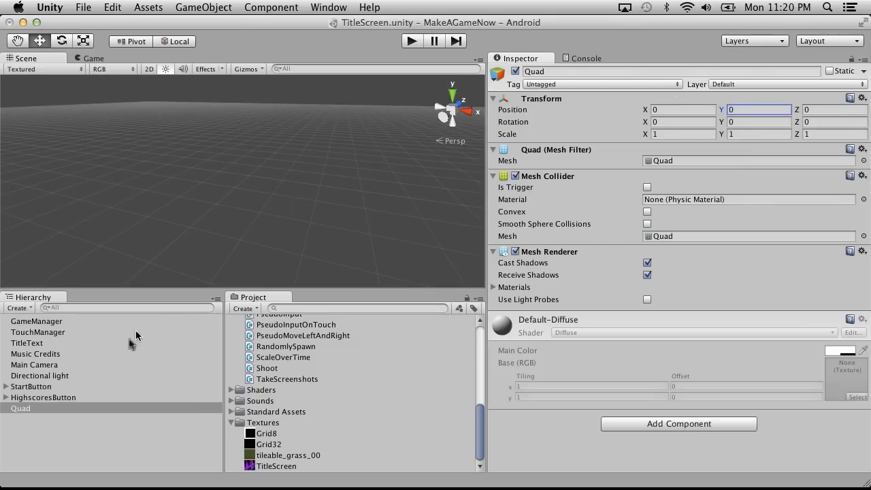
{"action": "double_click", "coordinate": [21, 409]}
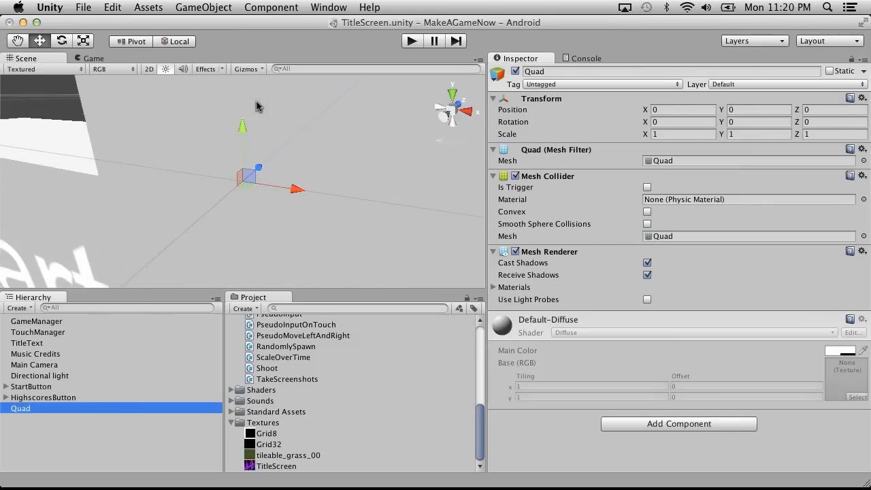
{"action": "scroll", "coordinate": [256, 102], "scroll_direction": "down", "scroll_amount": 10}
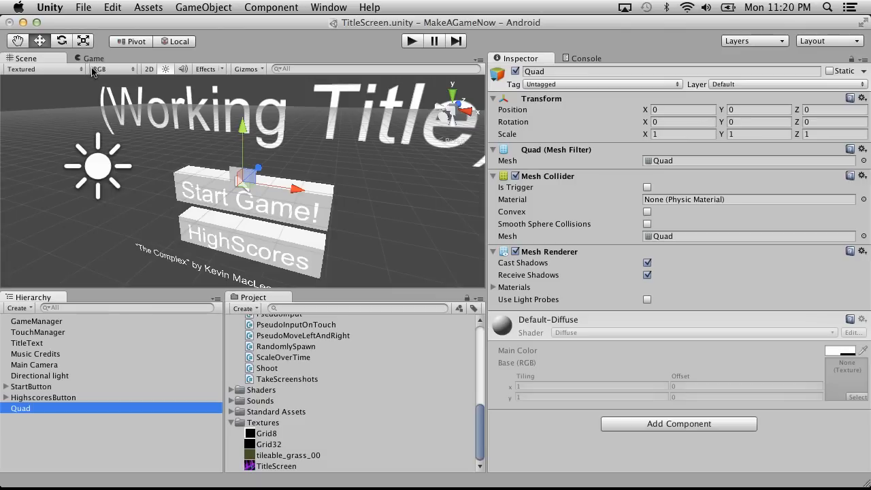
Apply the TitleScreen texture from the Textures folder to the quad in the scene.
{"action": "left_click", "coordinate": [71, 365]}
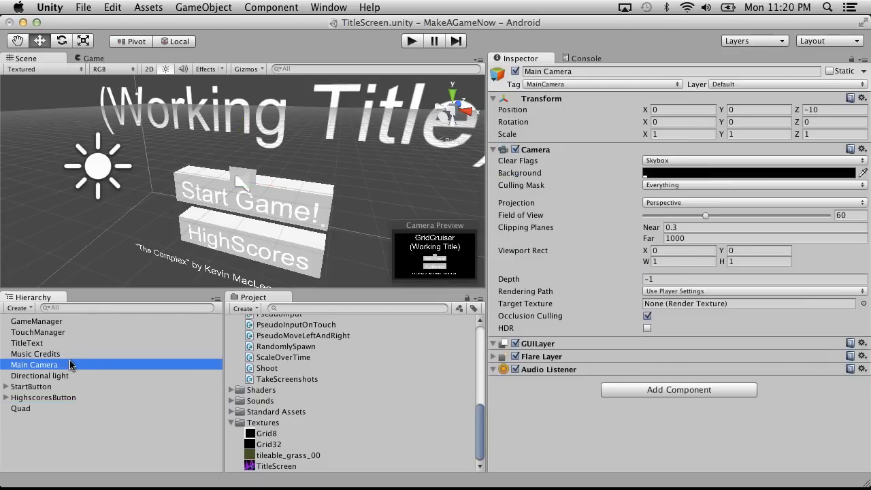
{"action": "left_click", "coordinate": [34, 408]}
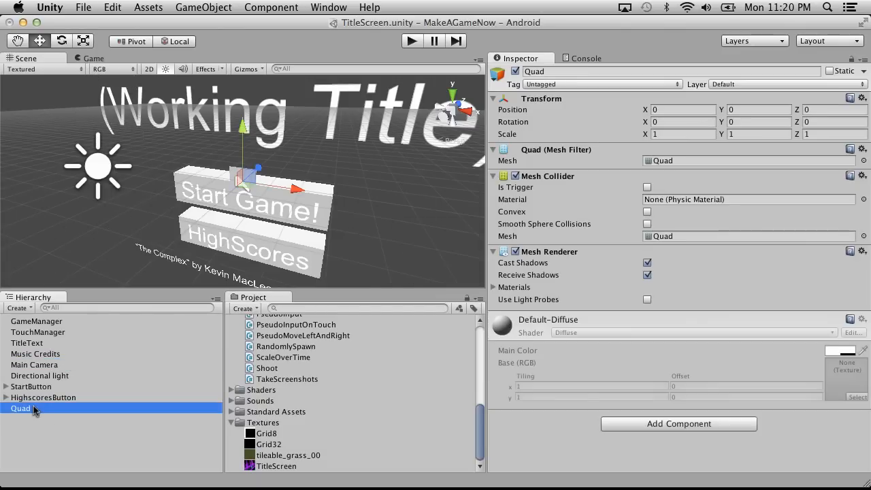
{"action": "left_click_drag", "start_coordinate": [275, 466], "coordinate": [235, 176]}
{"action": "scroll", "coordinate": [325, 221], "scroll_direction": "up", "scroll_amount": 2}
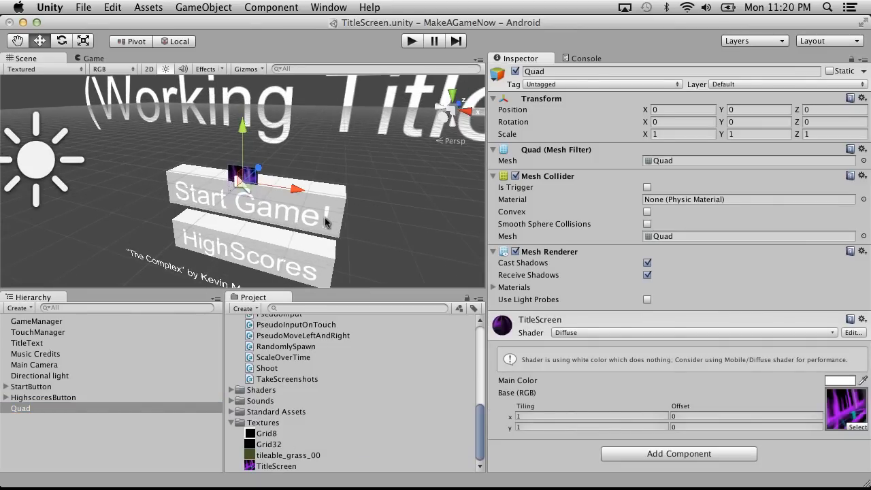
{"action": "left_click_drag", "start_coordinate": [283, 205], "coordinate": [364, 150]}
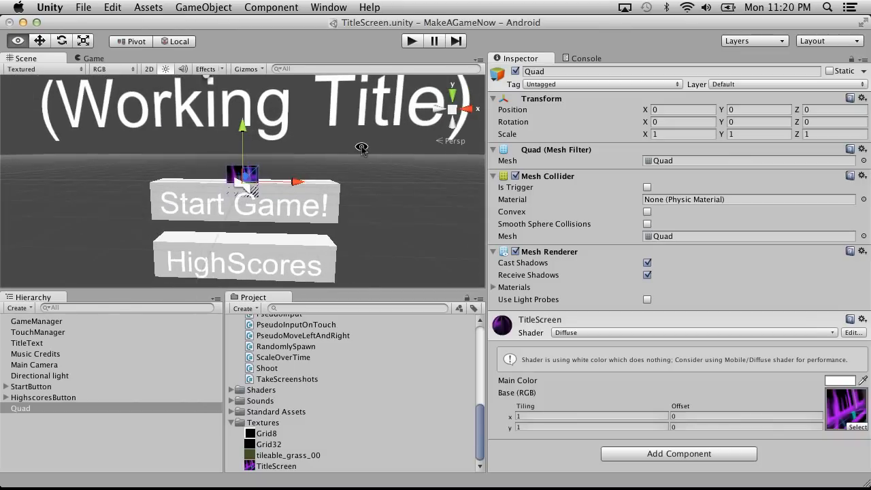
Set the quad's scale to 16 on X and 9 on Y, and check the result in the Game view.
{"action": "left_click_drag", "start_coordinate": [644, 134], "coordinate": [862, 129]}
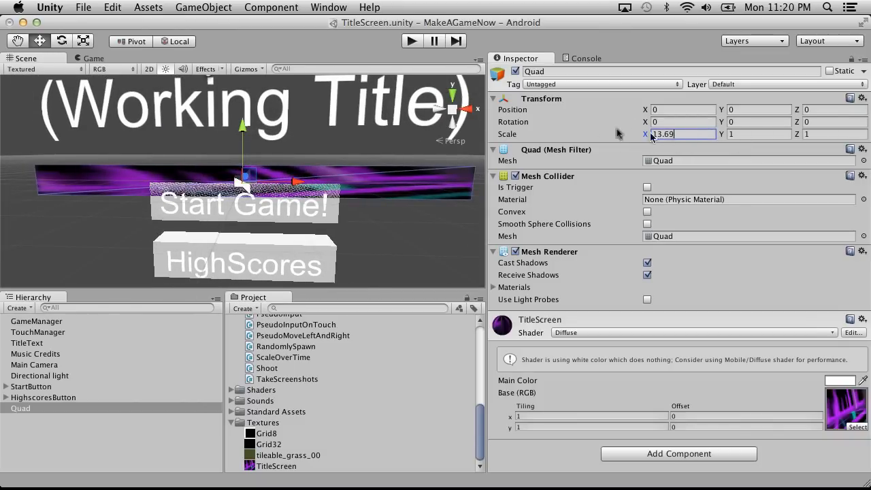
{"action": "left_click", "coordinate": [678, 136]}
{"action": "type", "text": "16"}
{"action": "key", "text": "Tab"}
{"action": "type", "text": "9"}
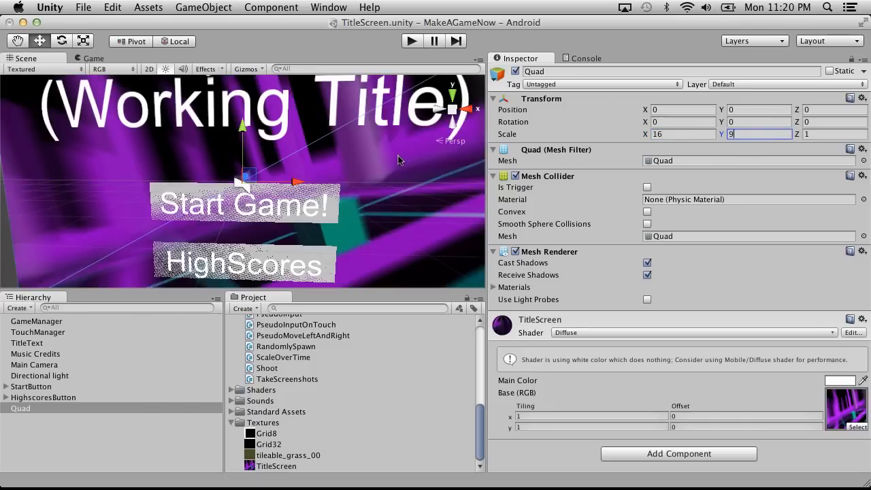
{"action": "scroll", "coordinate": [398, 160], "scroll_direction": "down", "scroll_amount": 5}
{"action": "scroll", "coordinate": [398, 160], "scroll_direction": "up", "scroll_amount": 3}
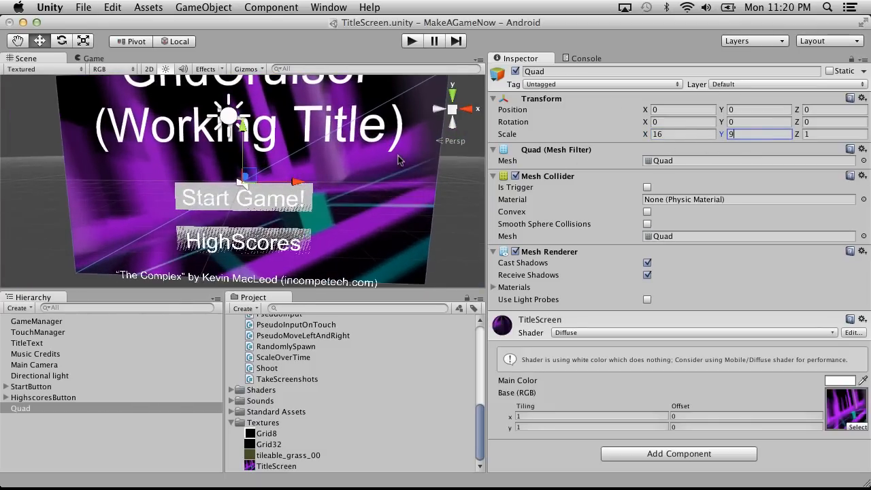
{"action": "scroll", "coordinate": [398, 160], "scroll_direction": "down", "scroll_amount": 1}
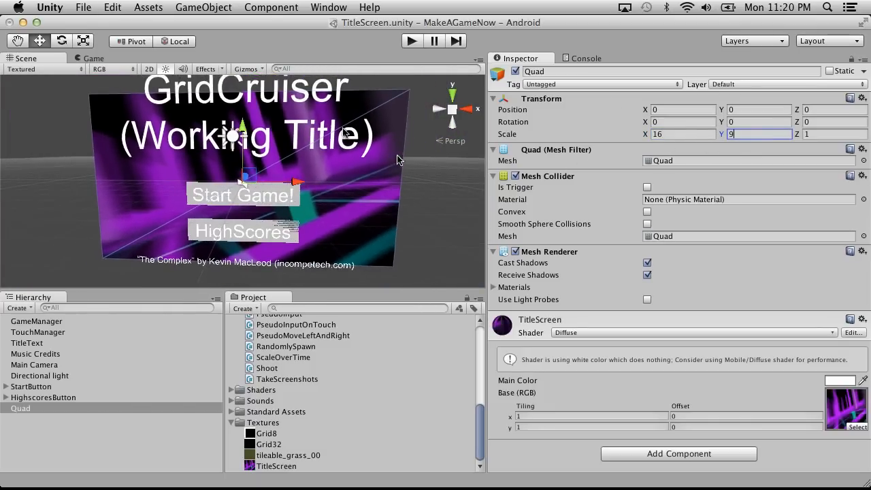
{"action": "left_click", "coordinate": [90, 58]}
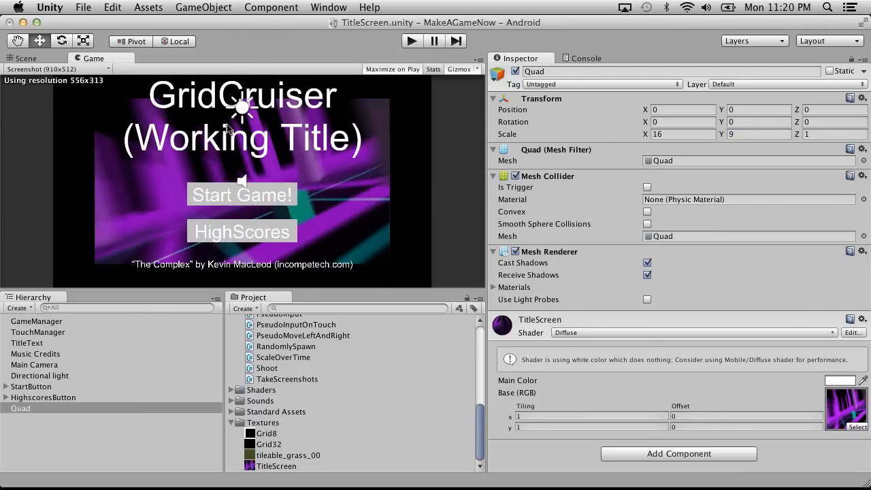
{"action": "left_click", "coordinate": [27, 58]}
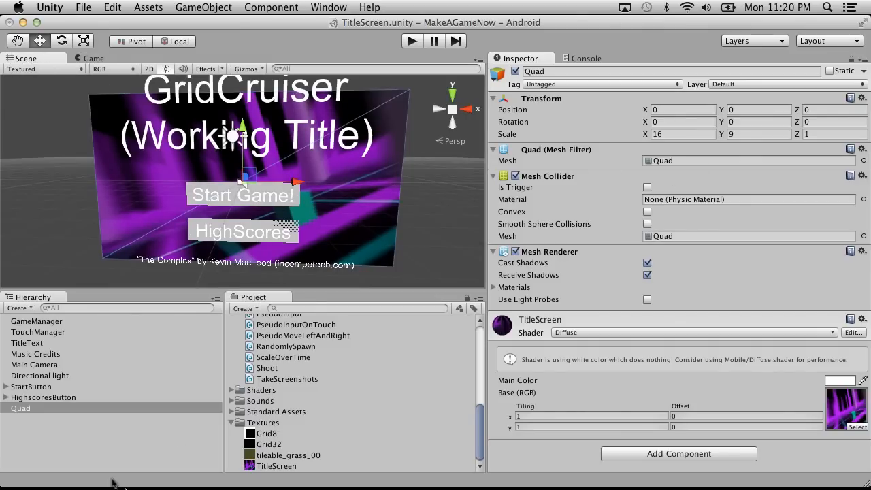
Set the quad's Z position to 5 so it sits behind the title text and the buttons.
{"action": "left_click", "coordinate": [42, 389]}
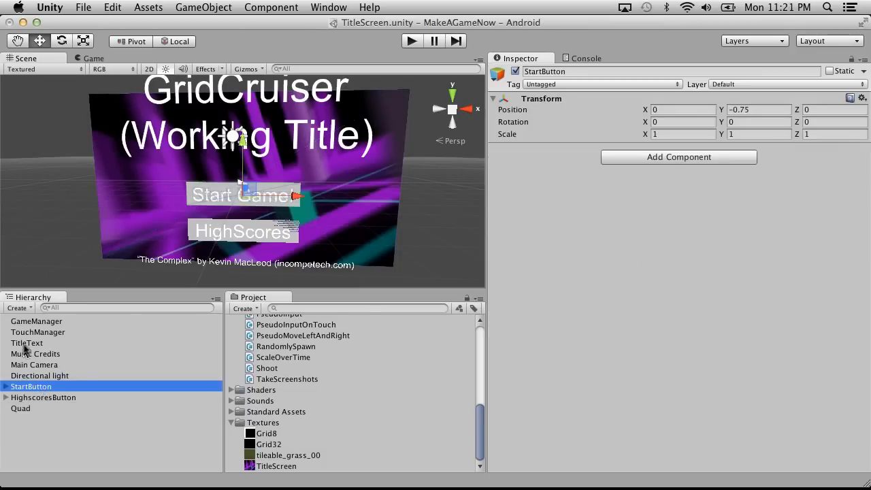
{"action": "left_click", "coordinate": [53, 367]}
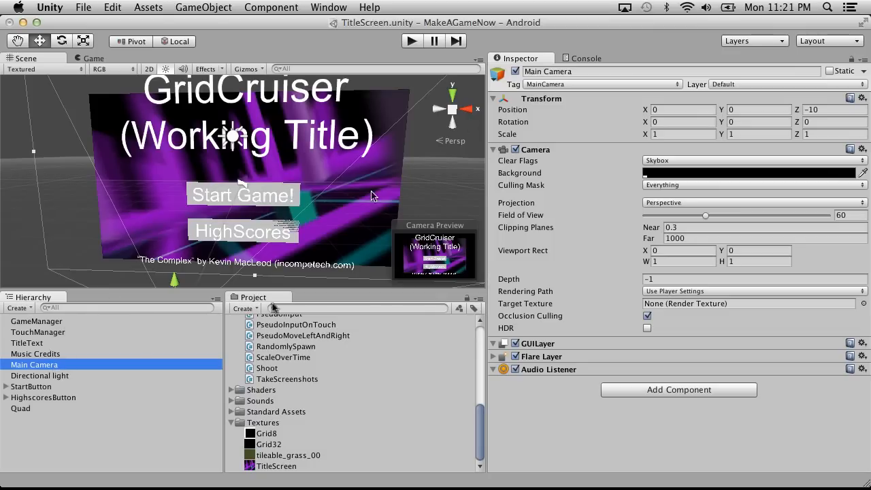
{"action": "left_click", "coordinate": [25, 412]}
{"action": "left_click", "coordinate": [833, 109]}
{"action": "type", "text": "-0.45"}
{"action": "left_click_drag", "start_coordinate": [789, 113], "coordinate": [834, 111]}
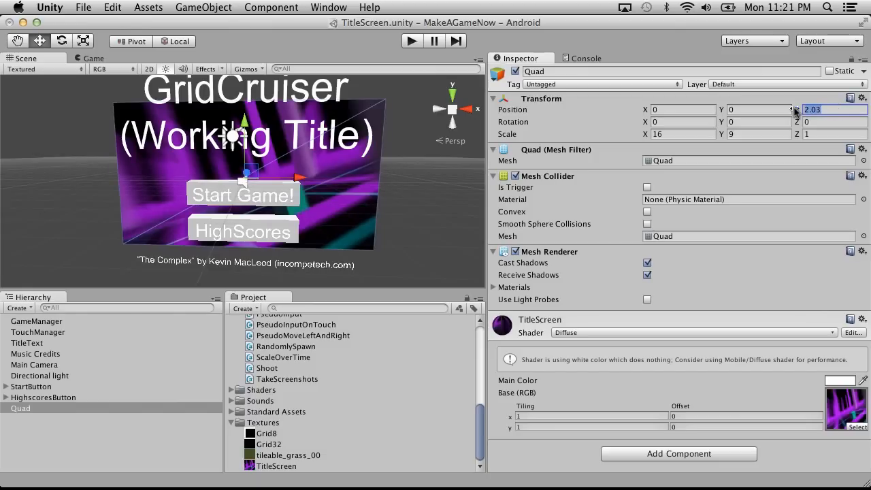
{"action": "type", "text": "5"}
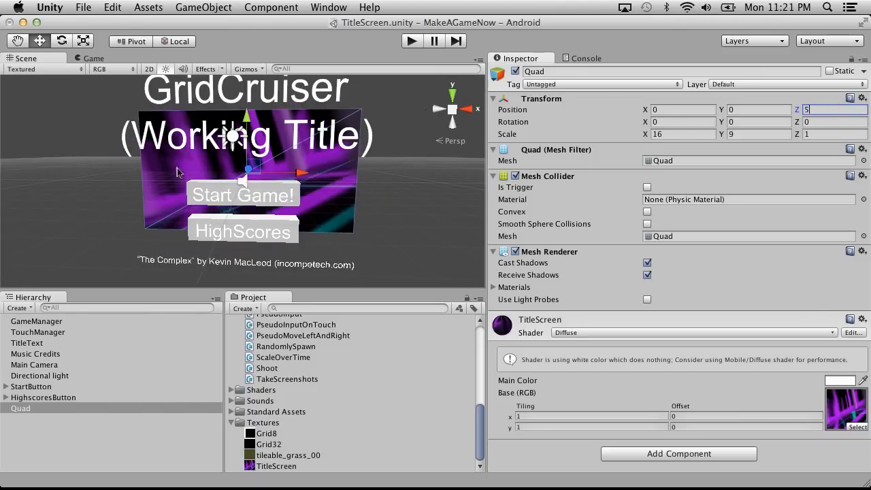
Rename the quad as Background.
{"action": "left_click", "coordinate": [17, 416]}
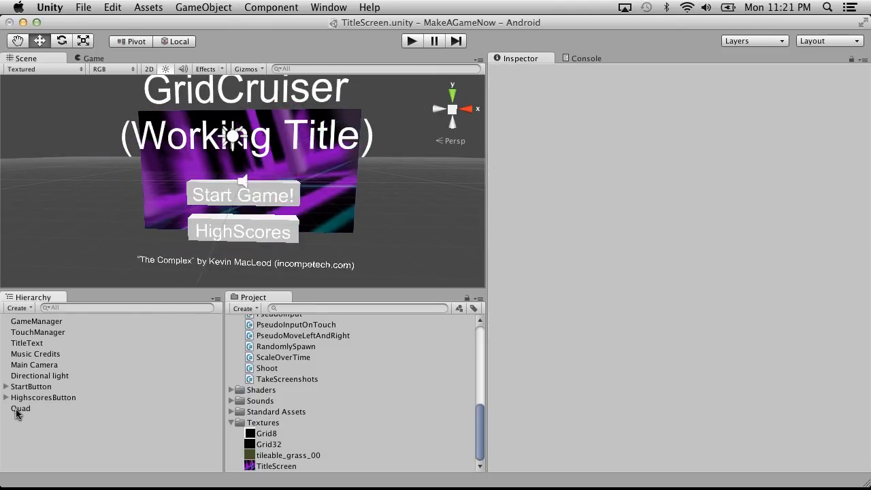
{"action": "double_click", "coordinate": [17, 409]}
{"action": "left_click", "coordinate": [16, 410]}
{"action": "type", "text": "Background"}
{"action": "key", "text": "Return"}
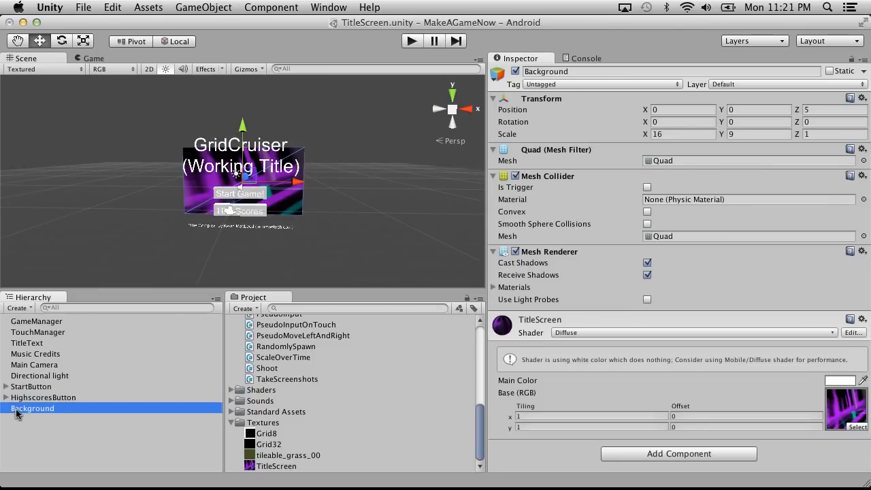
Create an empty GameObject and make Background its child.
{"action": "left_click", "coordinate": [187, 7]}
{"action": "left_click", "coordinate": [206, 26]}
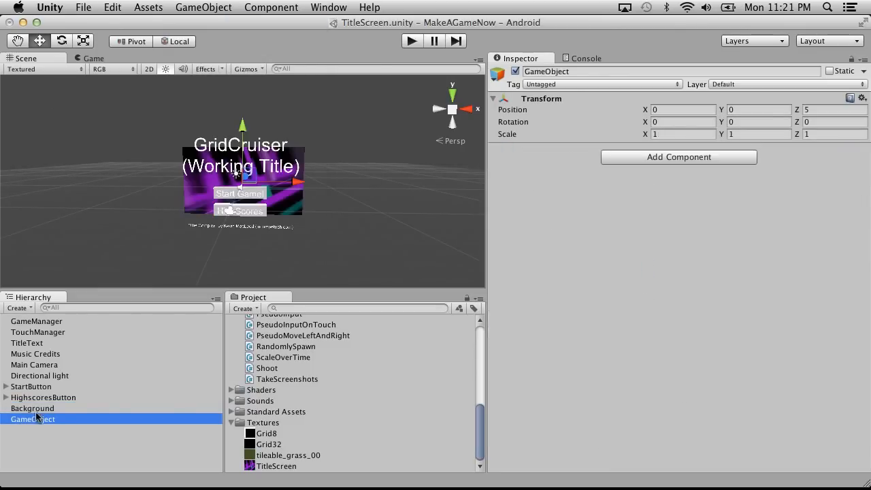
{"action": "left_click_drag", "start_coordinate": [26, 411], "coordinate": [20, 420]}
{"action": "left_click", "coordinate": [20, 408]}
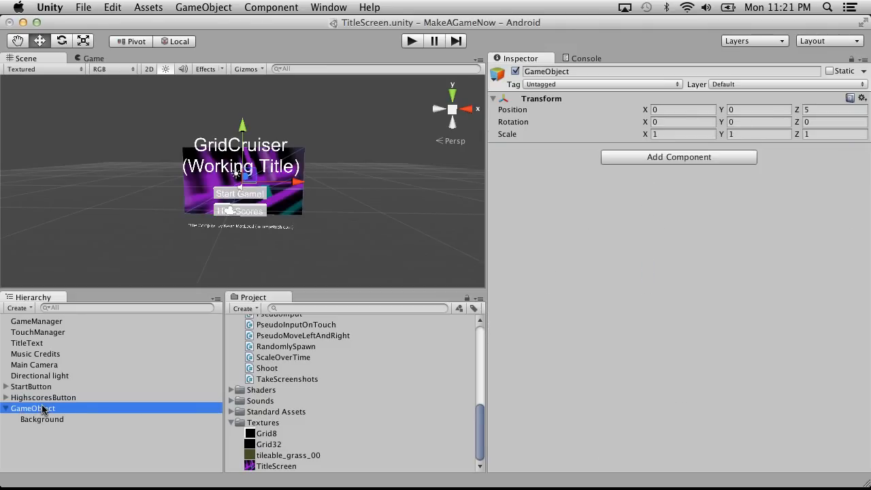
{"action": "left_click", "coordinate": [42, 408]}
{"action": "left_click", "coordinate": [55, 419]}
{"action": "left_click", "coordinate": [28, 408]}
Activate the Scale tool for the parent GameObject and dock the Game view beside the Scene view.
{"action": "left_click", "coordinate": [88, 59]}
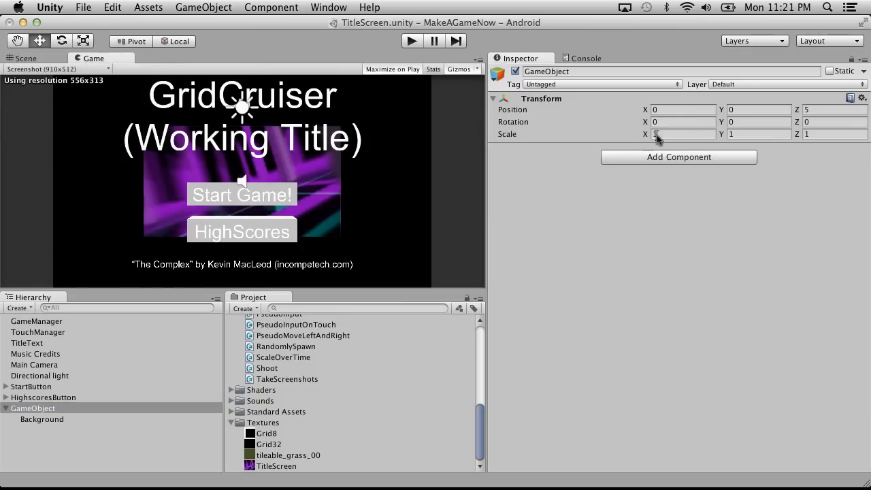
{"action": "left_click", "coordinate": [28, 59]}
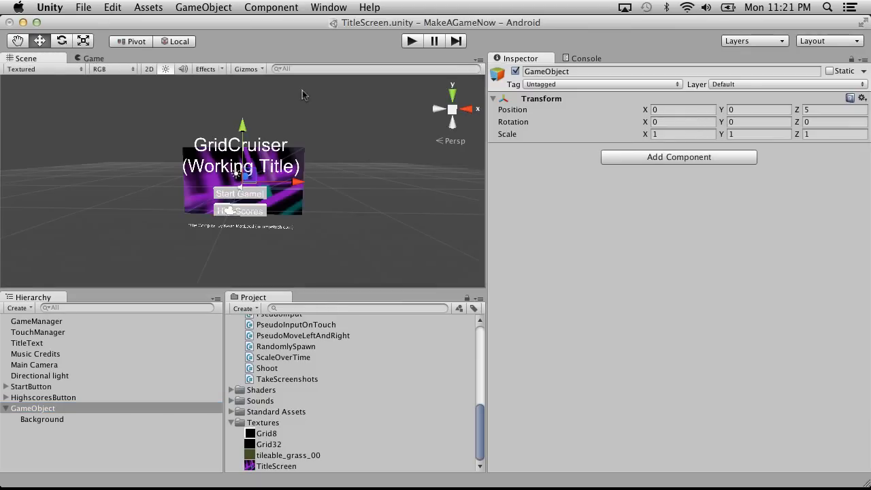
{"action": "left_click", "coordinate": [84, 41]}
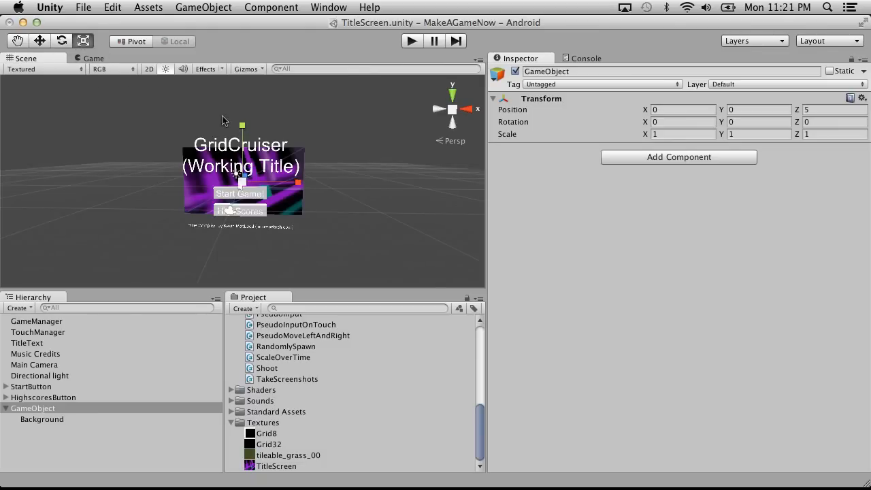
{"action": "left_click", "coordinate": [93, 59]}
{"action": "left_click_drag", "start_coordinate": [347, 128], "coordinate": [333, 159]}
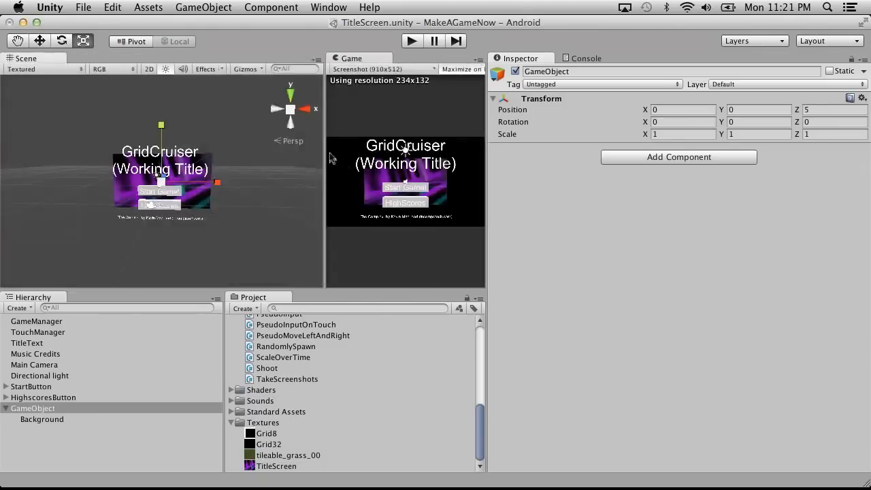
{"action": "scroll", "coordinate": [165, 188], "scroll_direction": "up", "scroll_amount": 5}
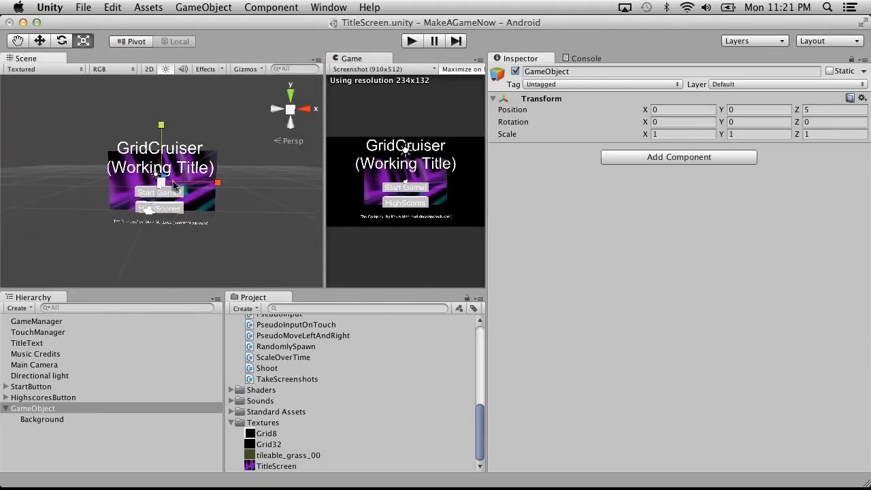
Scale the parent GameObject up uniformly to 1.92 on X, Y and Z so the background fills the Game view.
{"action": "left_click_drag", "start_coordinate": [164, 188], "coordinate": [231, 153]}
{"action": "left_click", "coordinate": [707, 134]}
{"action": "type", "text": "1.92"}
{"action": "left_click_drag", "start_coordinate": [765, 135], "coordinate": [743, 138]}
{"action": "type", "text": "2"}
{"action": "left_click_drag", "start_coordinate": [843, 135], "coordinate": [815, 133]}
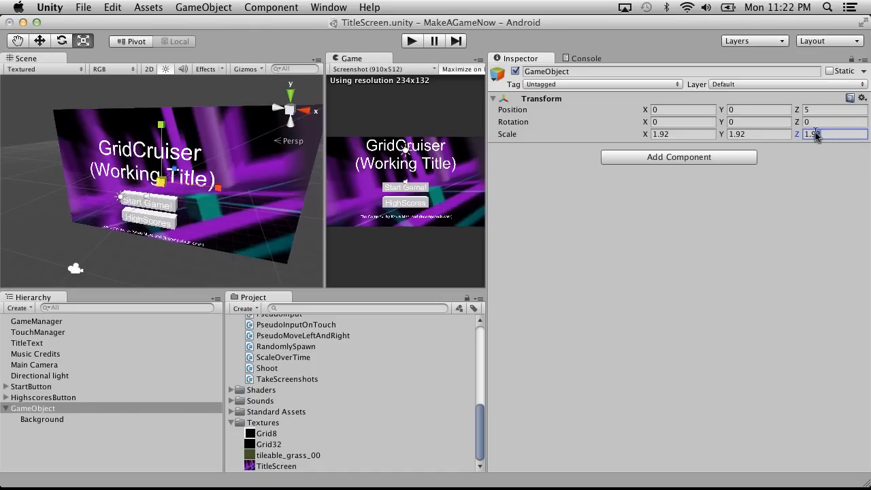
Re-enter the parent GameObject's Y and Z scale as 1.92 and deselect it.
{"action": "left_click", "coordinate": [754, 135]}
{"action": "key", "text": "BackSpace"}
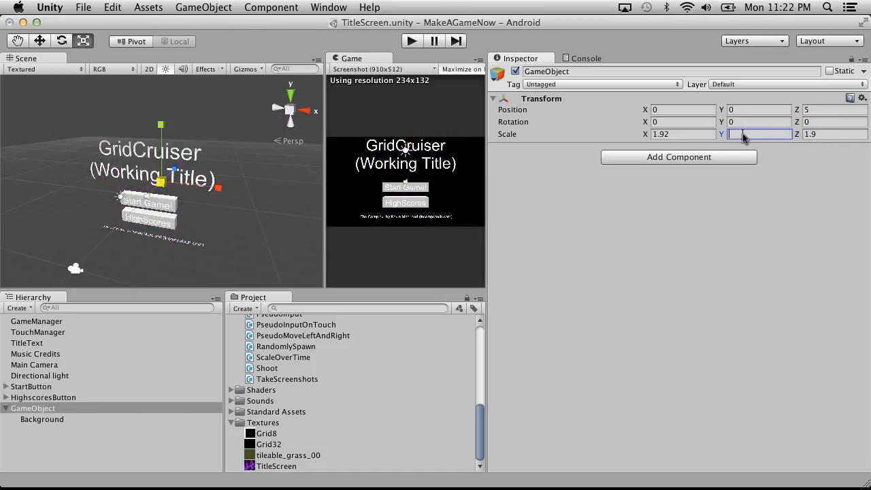
{"action": "type", "text": "1.9"}
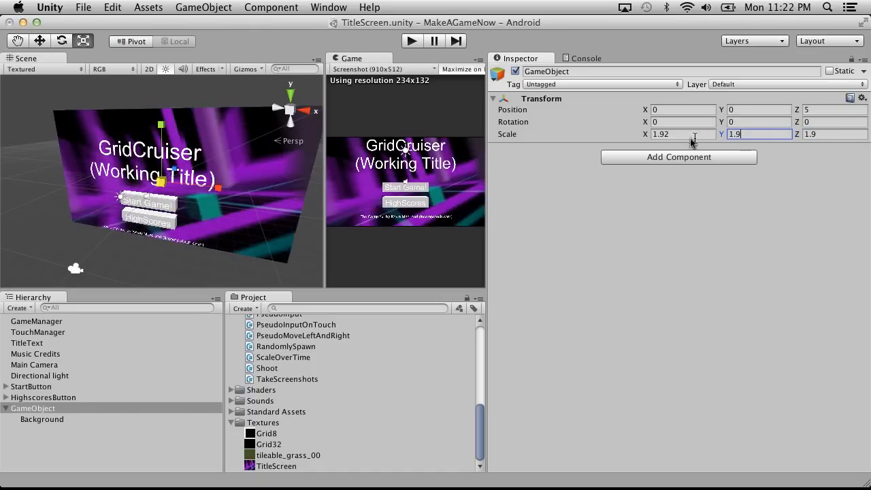
{"action": "type", "text": "2"}
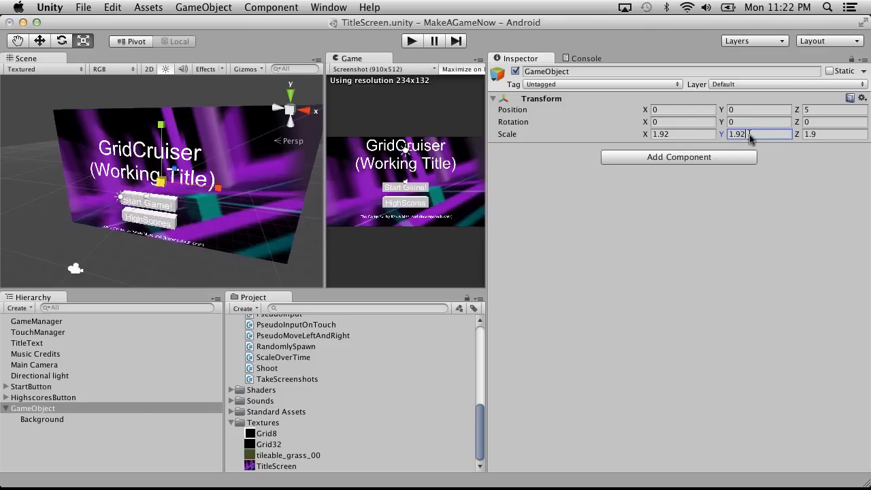
{"action": "left_click", "coordinate": [842, 134]}
{"action": "type", "text": "2"}
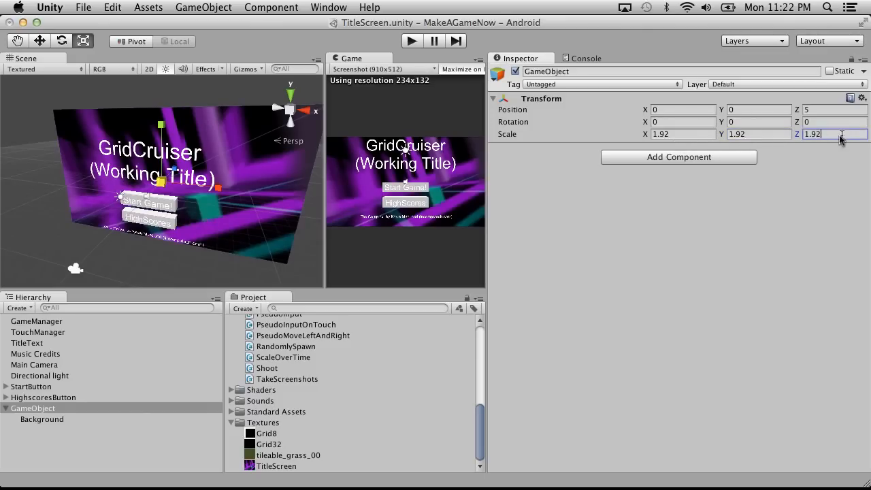
{"action": "left_click", "coordinate": [682, 134]}
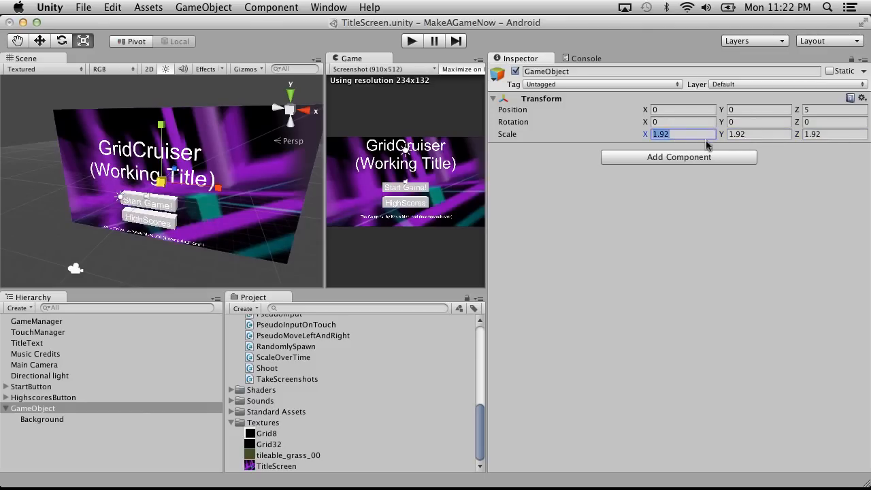
{"action": "left_click", "coordinate": [38, 463]}
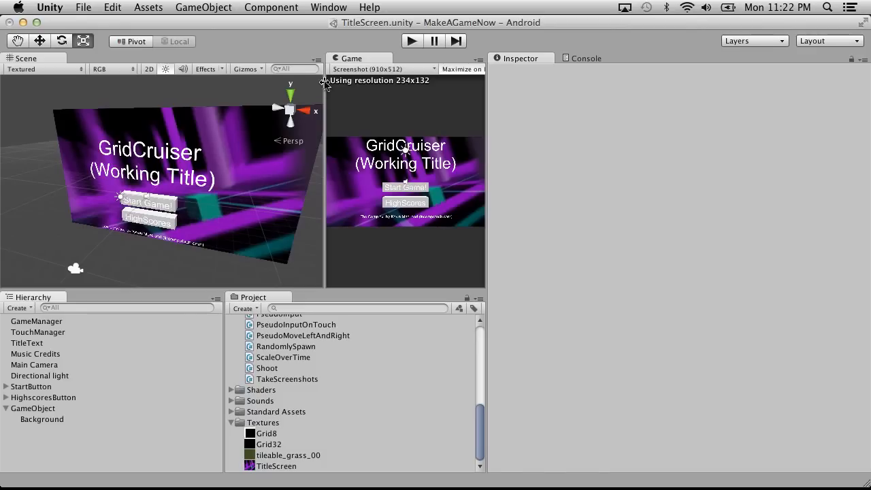
Dock the Game view back in the Scene view's group and preview the title screen in play mode at 16x9 (16:9).
{"action": "left_click_drag", "start_coordinate": [338, 55], "coordinate": [90, 58]}
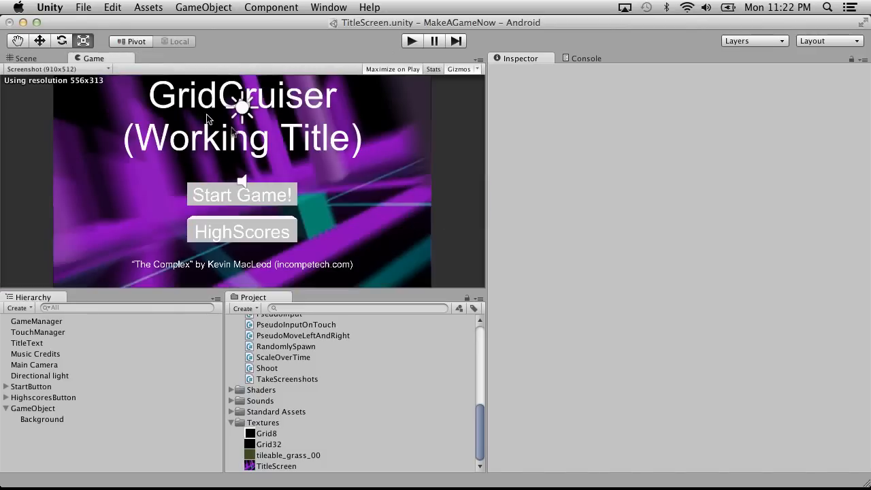
{"action": "left_click", "coordinate": [61, 68]}
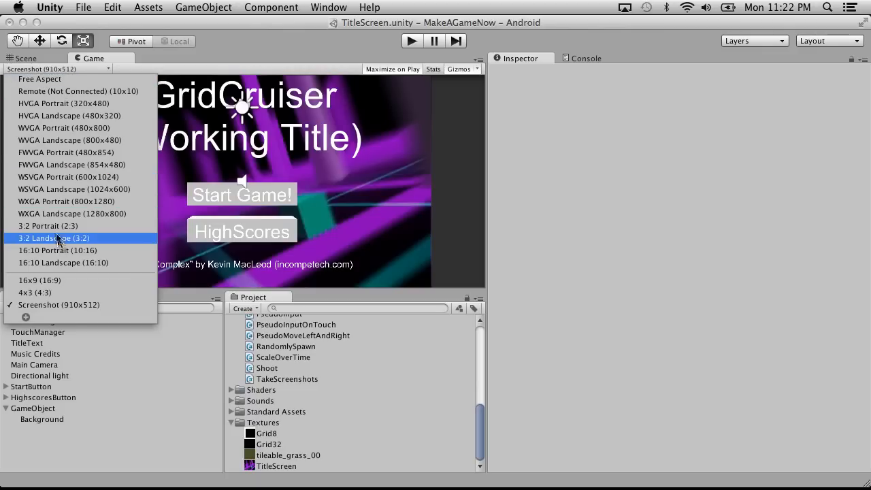
{"action": "left_click", "coordinate": [59, 280]}
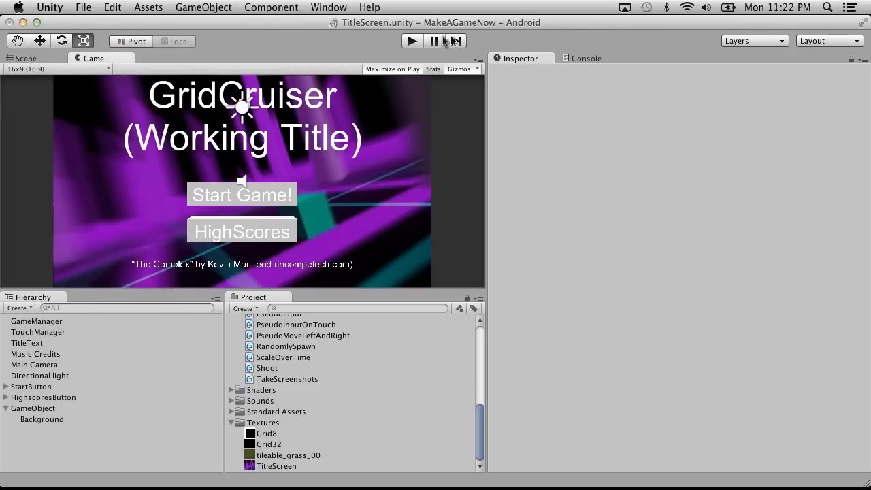
{"action": "left_click", "coordinate": [412, 41]}
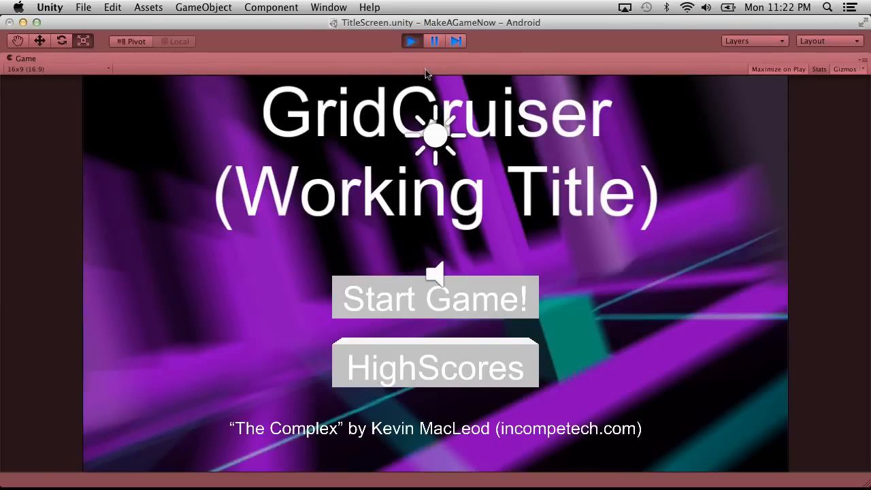
{"action": "left_click", "coordinate": [408, 46]}
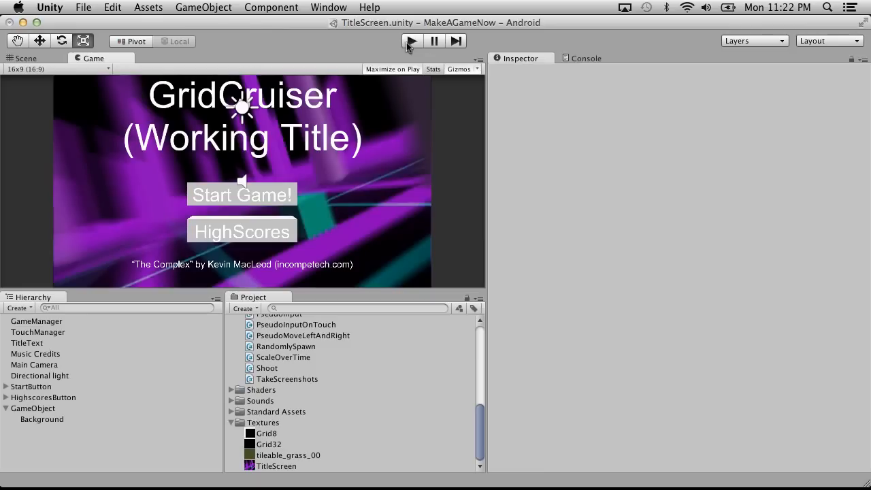
Set the parent GameObject's scale to 1.93 on X, Y and Z and check the background coverage in play mode.
{"action": "left_click", "coordinate": [47, 408]}
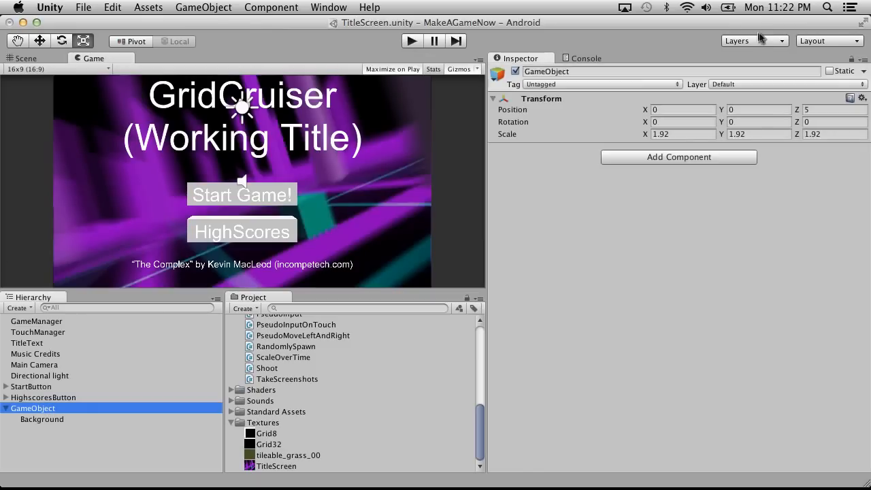
{"action": "left_click", "coordinate": [701, 134]}
{"action": "type", "text": "1.93"}
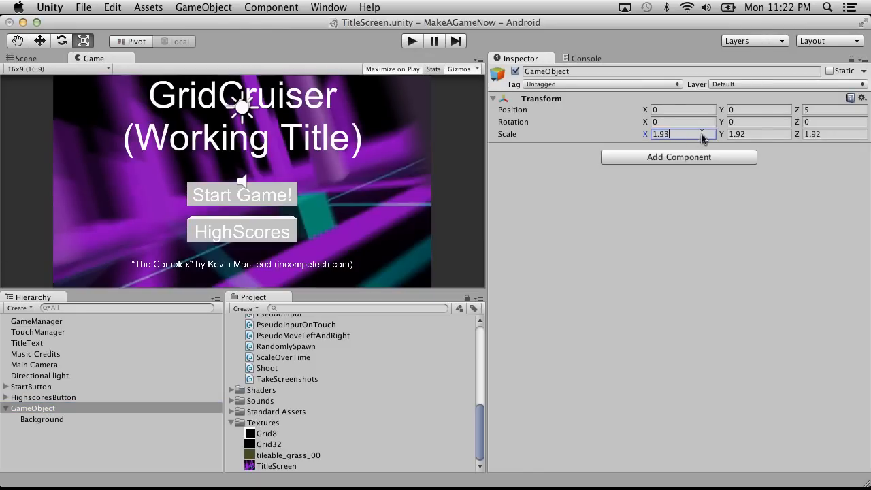
{"action": "left_click", "coordinate": [759, 134]}
{"action": "key", "text": "BackSpace"}
{"action": "type", "text": "3"}
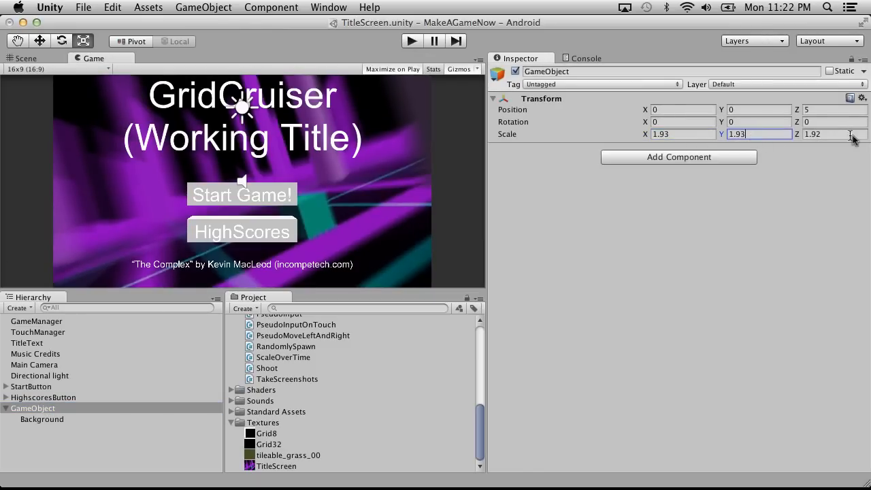
{"action": "left_click", "coordinate": [860, 138]}
{"action": "type", "text": "1.9"}
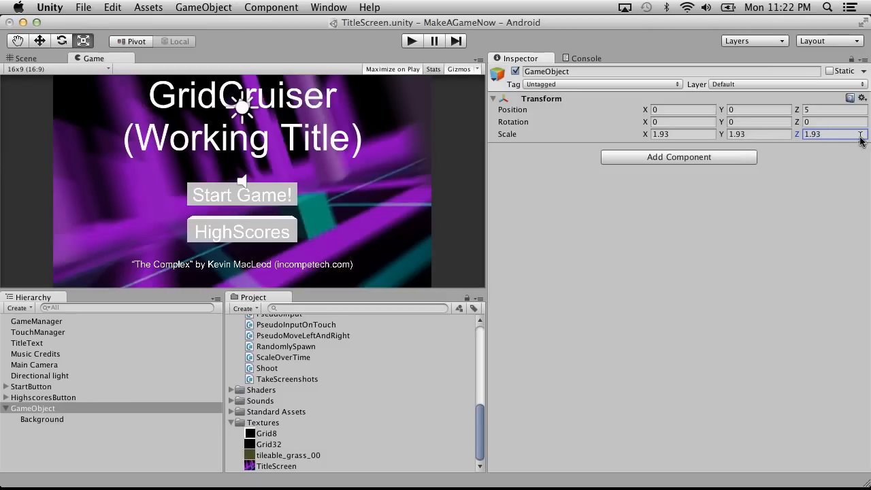
{"action": "left_click", "coordinate": [413, 42]}
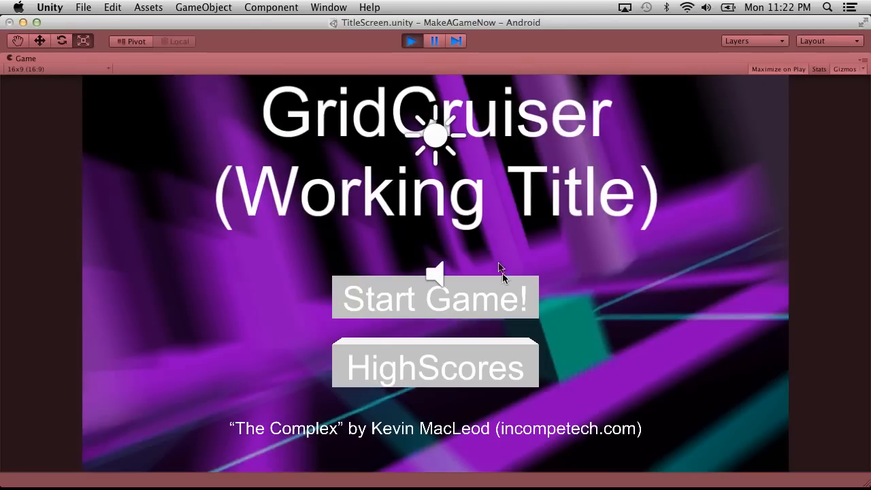
{"action": "left_click", "coordinate": [410, 43]}
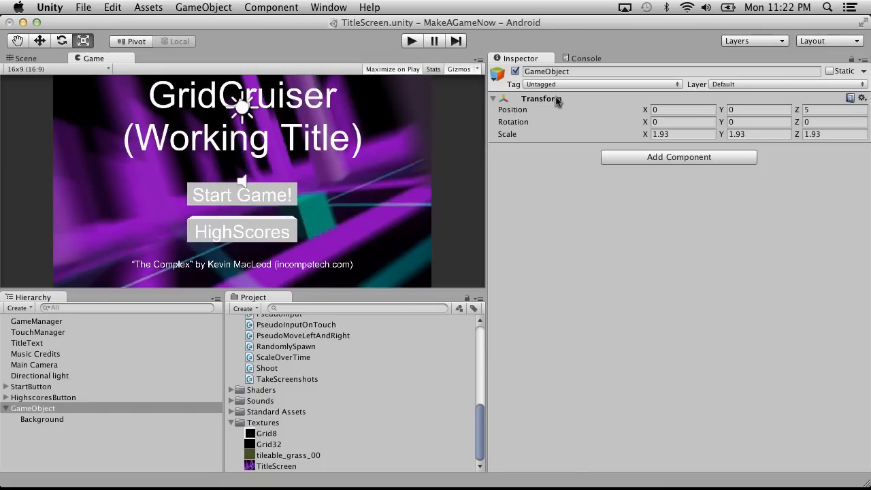
Apply a Max Size of 2048 to the TitleScreen texture and check its sharpness in play mode.
{"action": "left_click", "coordinate": [79, 420]}
{"action": "left_click", "coordinate": [281, 466]}
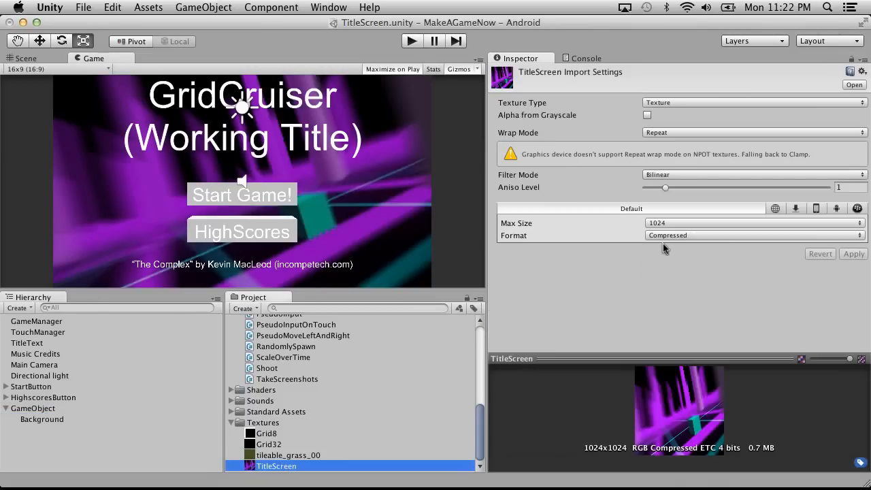
{"action": "left_click", "coordinate": [663, 225]}
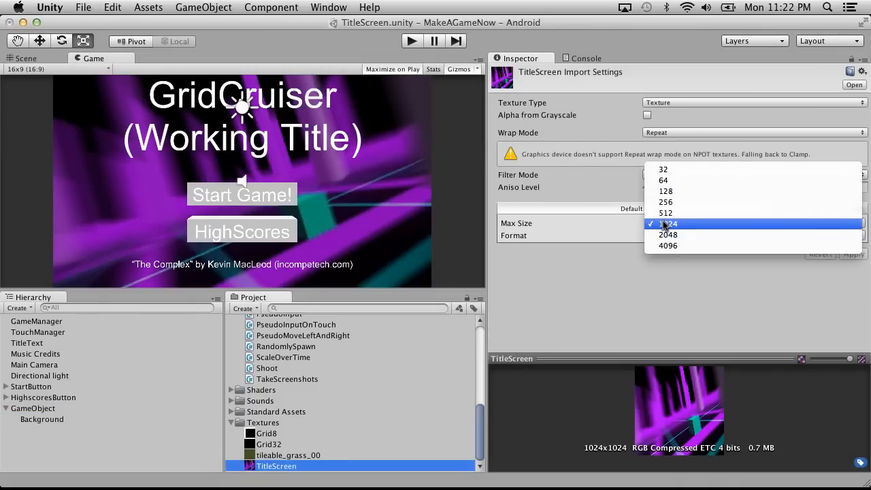
{"action": "left_click", "coordinate": [684, 232]}
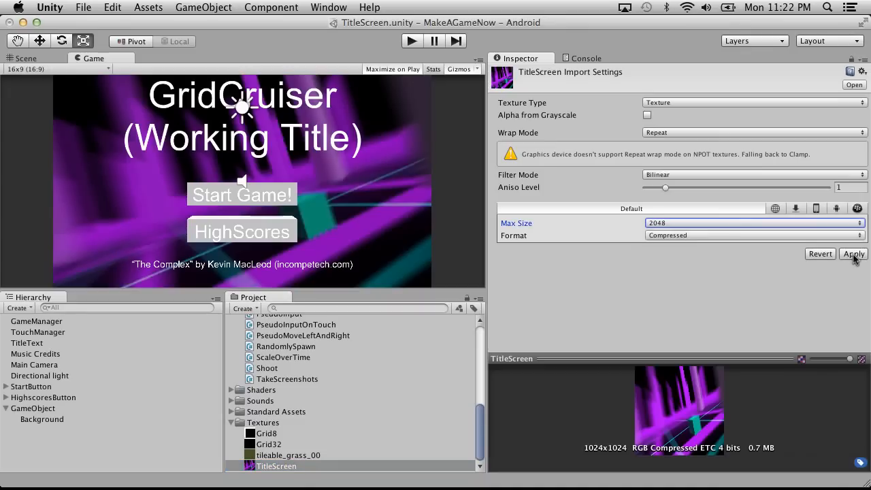
{"action": "left_click", "coordinate": [854, 255]}
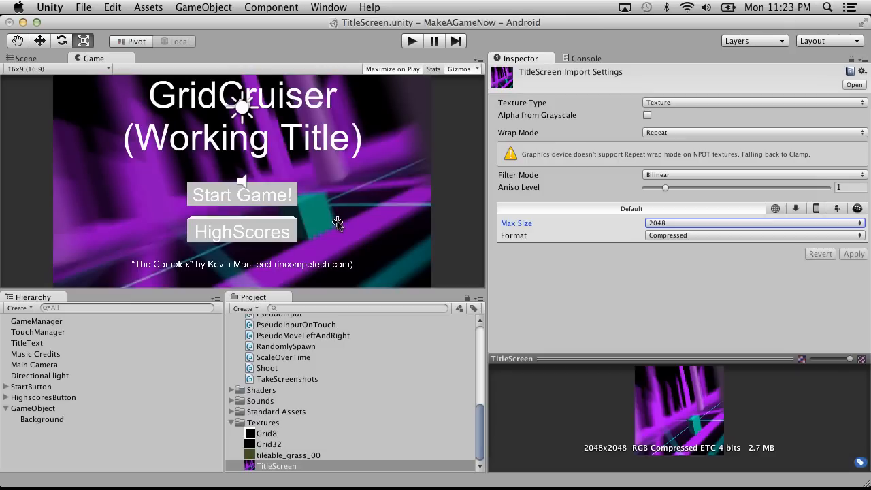
{"action": "left_click", "coordinate": [413, 41]}
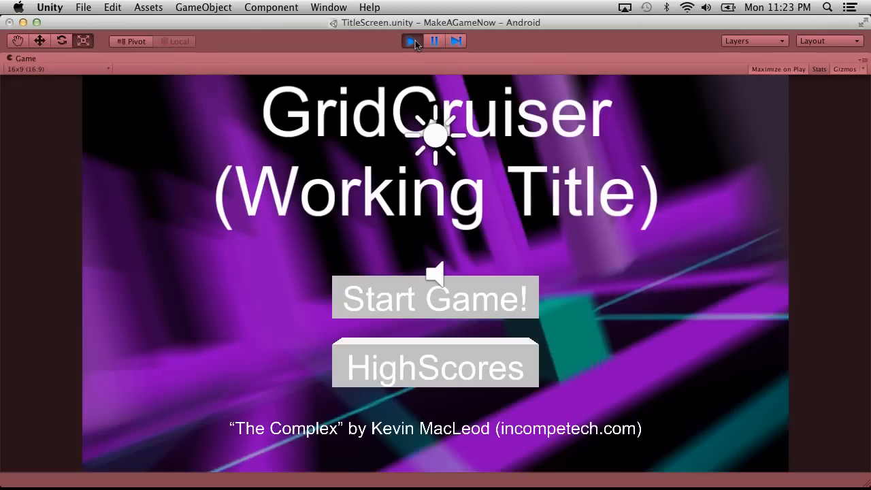
{"action": "left_click", "coordinate": [412, 42]}
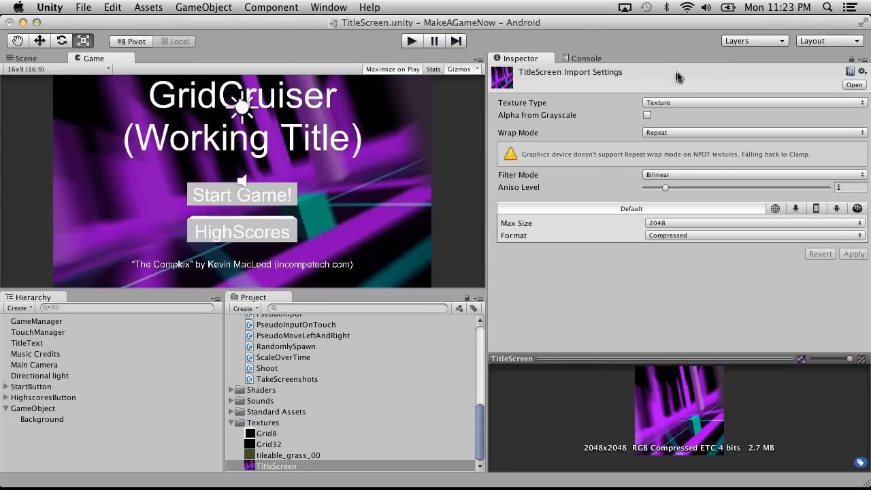
Change the TitleScreen texture to the Advanced type with Automatic Truecolor format, apply it and check it in play mode.
{"action": "left_click", "coordinate": [688, 110]}
{"action": "left_click", "coordinate": [687, 191]}
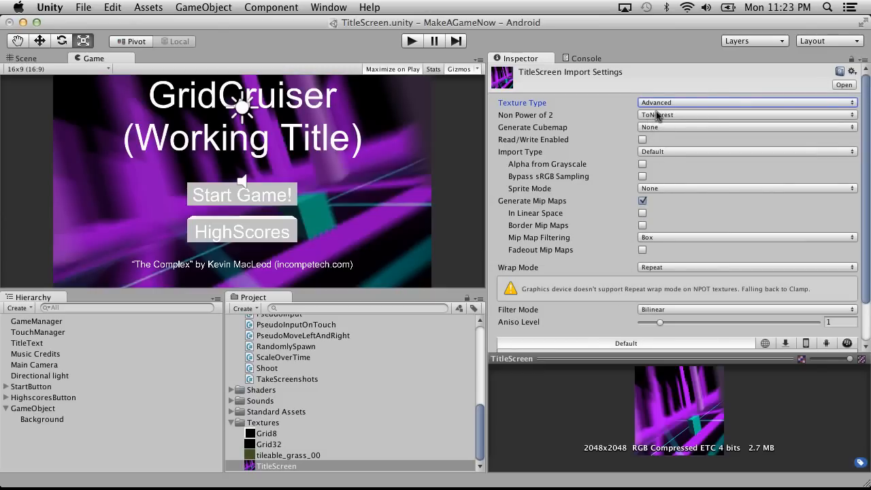
{"action": "left_click", "coordinate": [657, 115]}
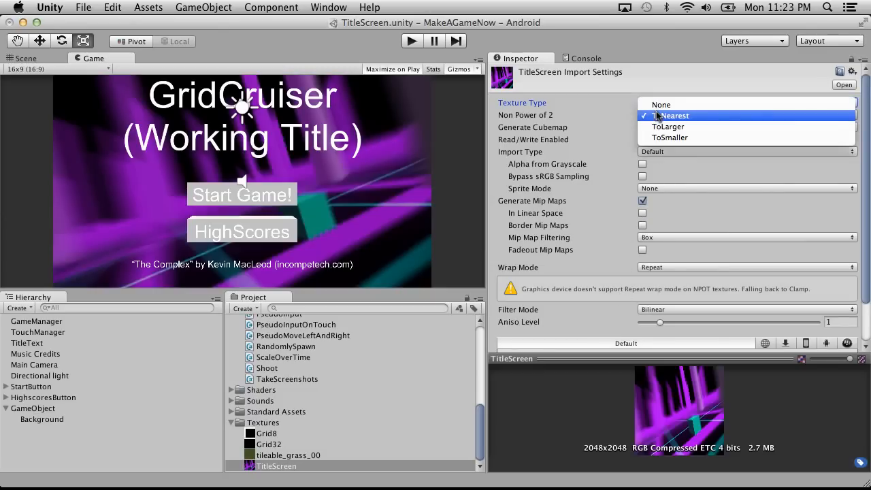
{"action": "left_click", "coordinate": [600, 227]}
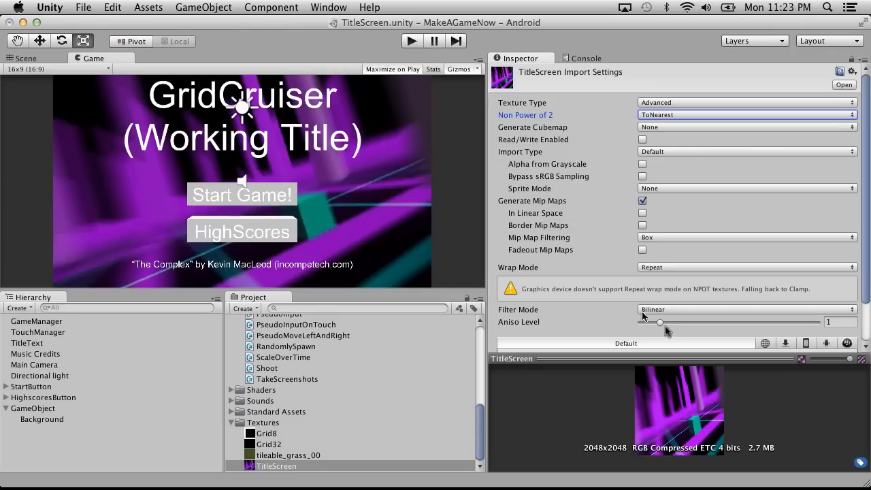
{"action": "scroll", "coordinate": [671, 331], "scroll_direction": "down", "scroll_amount": 3}
{"action": "left_click", "coordinate": [671, 323]}
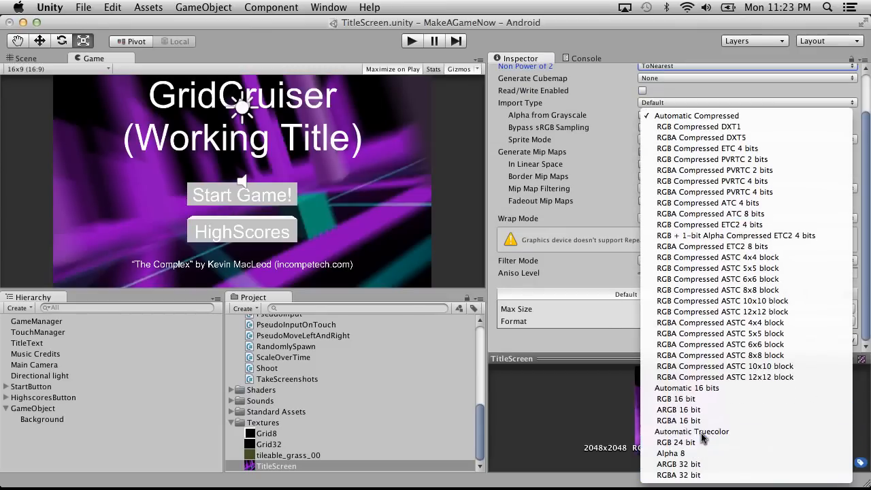
{"action": "left_click", "coordinate": [714, 428]}
{"action": "left_click", "coordinate": [844, 340]}
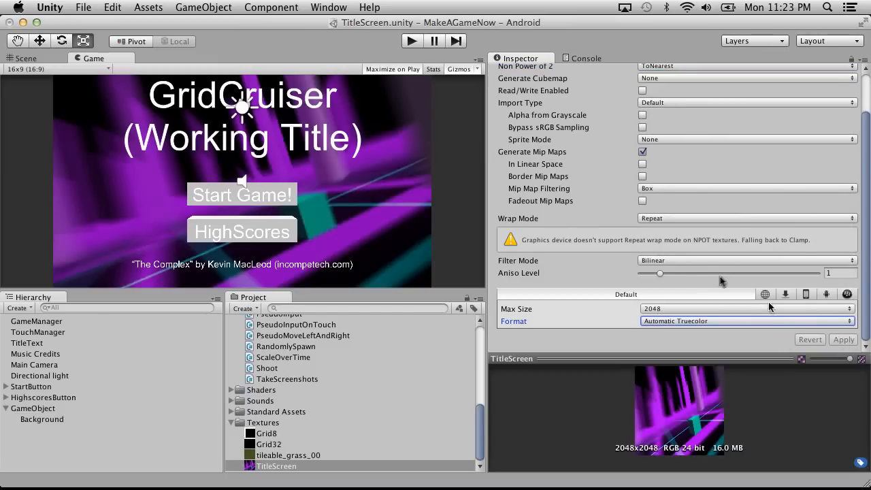
{"action": "left_click", "coordinate": [408, 41]}
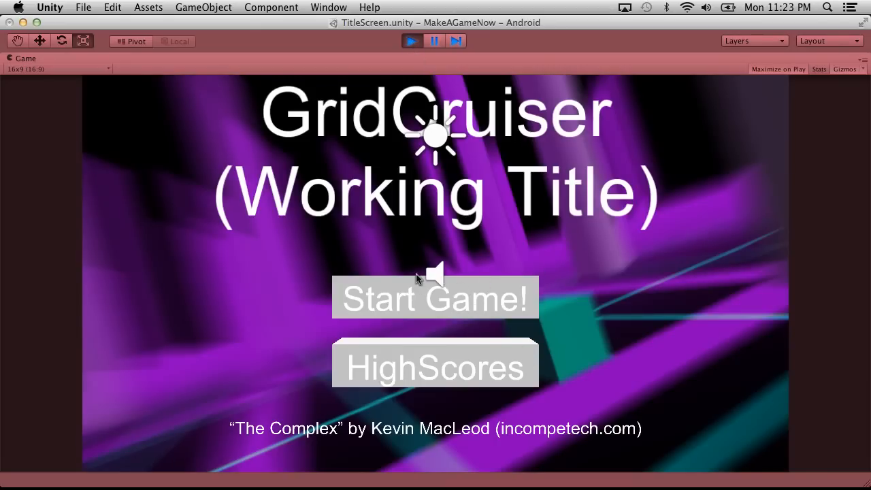
{"action": "left_click", "coordinate": [412, 44]}
Rename the parent GameObject as Background and its child quad as Background169.
{"action": "left_click", "coordinate": [30, 408]}
{"action": "left_click", "coordinate": [46, 408]}
{"action": "type", "text": "Background"}
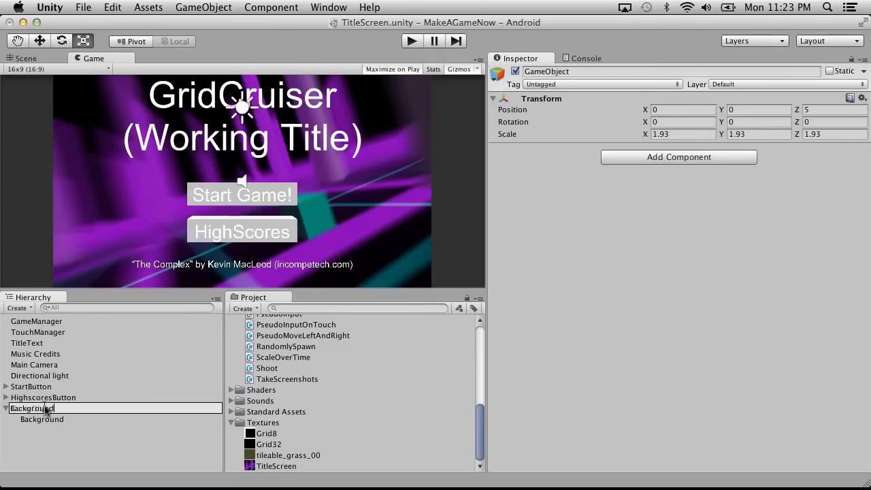
{"action": "left_click", "coordinate": [54, 419]}
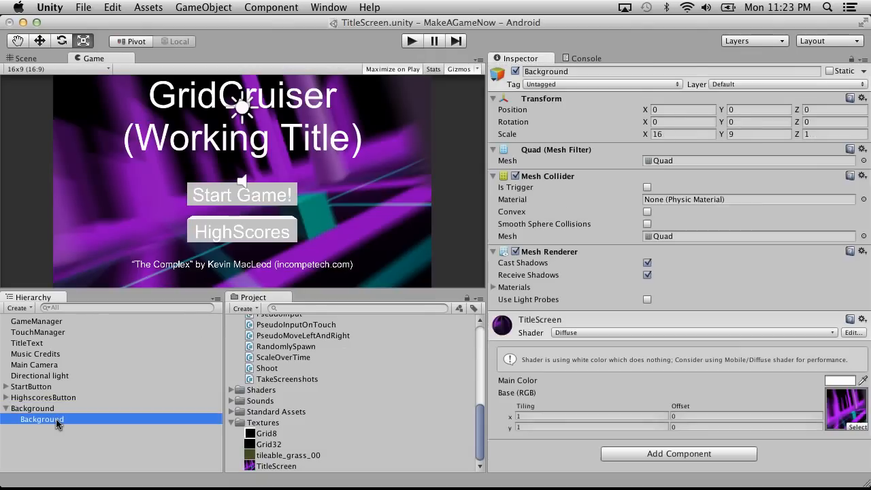
{"action": "left_click", "coordinate": [42, 419]}
{"action": "left_click", "coordinate": [89, 419]}
{"action": "type", "text": "169"}
{"action": "key", "text": "Return"}
{"action": "left_click", "coordinate": [37, 408]}
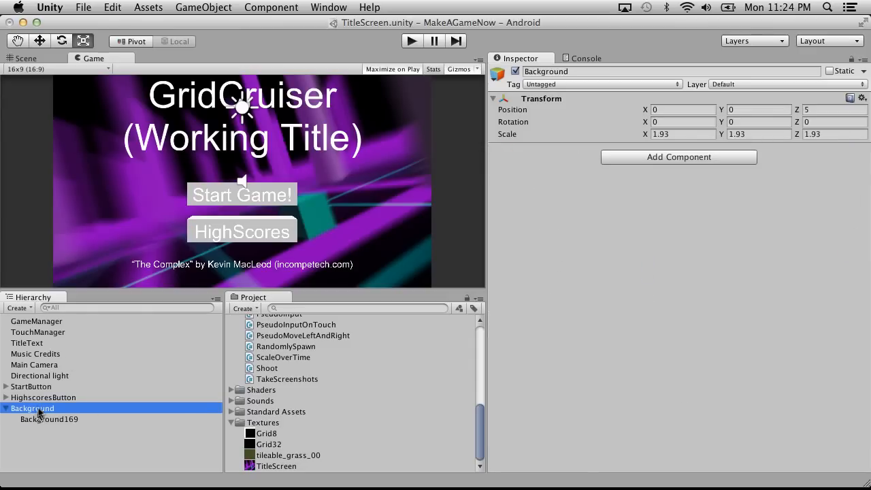
Run the title screen and preview its background at the 4x3 (4:3) aspect ratio.
{"action": "left_click", "coordinate": [413, 42]}
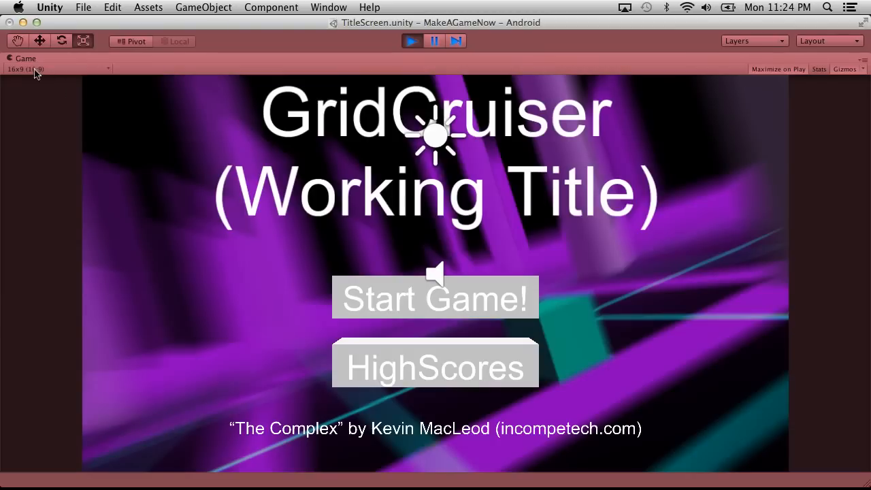
{"action": "left_click", "coordinate": [35, 70]}
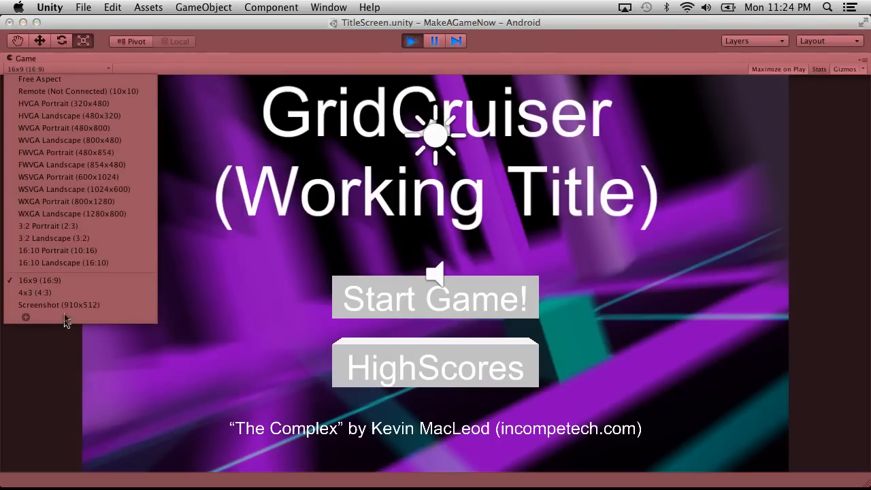
{"action": "left_click", "coordinate": [49, 293]}
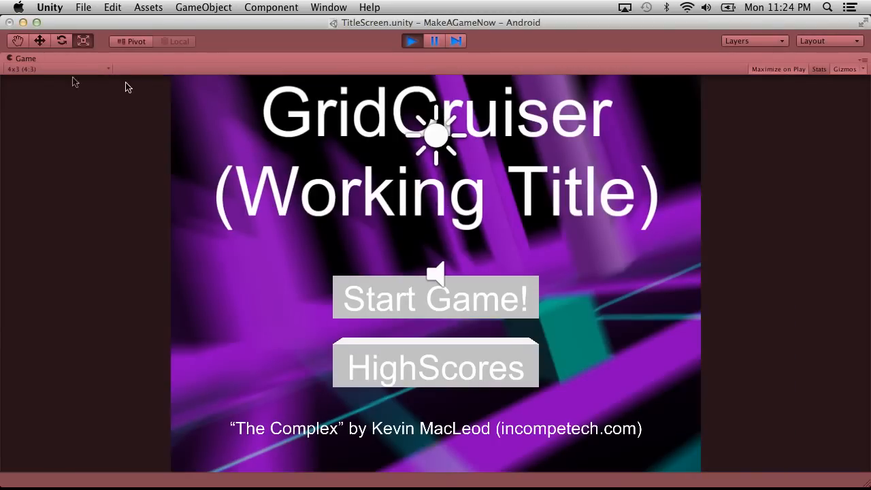
Preview the running title screen at the 16x9 (16:9) aspect ratio and stop play mode.
{"action": "left_click", "coordinate": [11, 70]}
{"action": "left_click", "coordinate": [58, 310]}
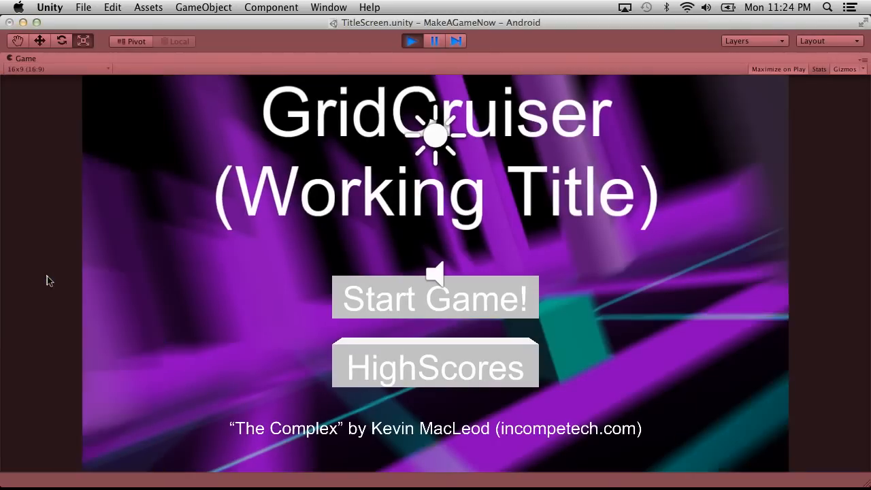
{"action": "left_click", "coordinate": [410, 41]}
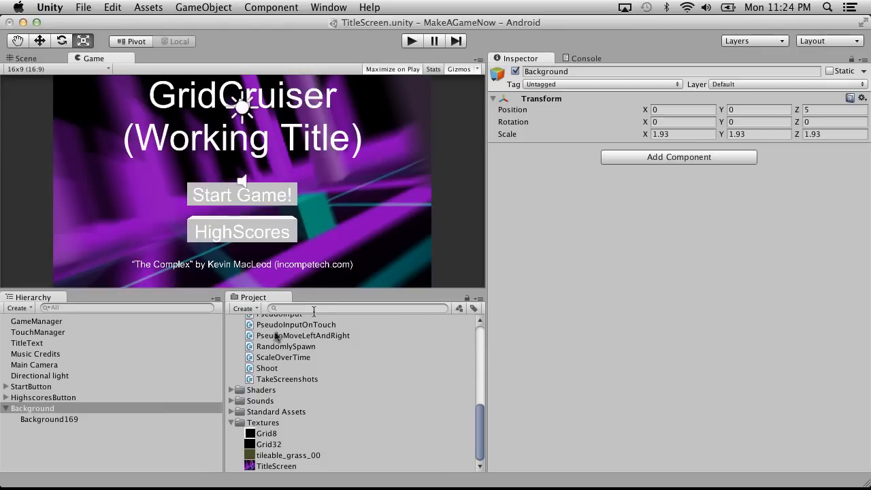
Copy the Background object, open the HighScores scene while saving TitleScreen, and paste Background into it.
{"action": "left_click", "coordinate": [89, 409]}
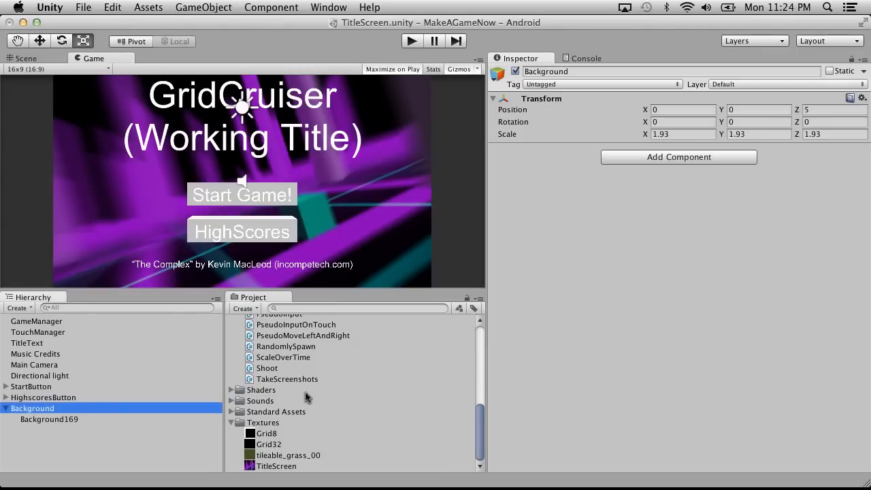
{"action": "scroll", "coordinate": [304, 386], "scroll_direction": "up", "scroll_amount": 2}
{"action": "scroll", "coordinate": [304, 387], "scroll_direction": "up", "scroll_amount": 5}
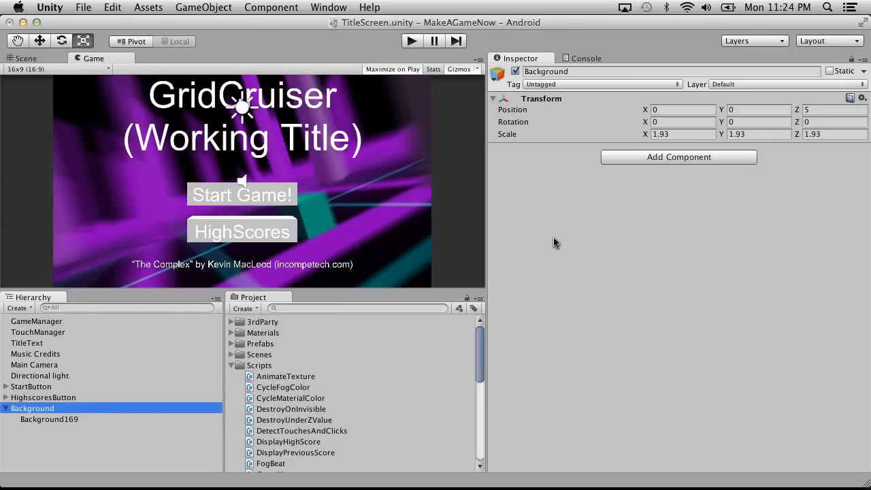
{"action": "left_click", "coordinate": [231, 365]}
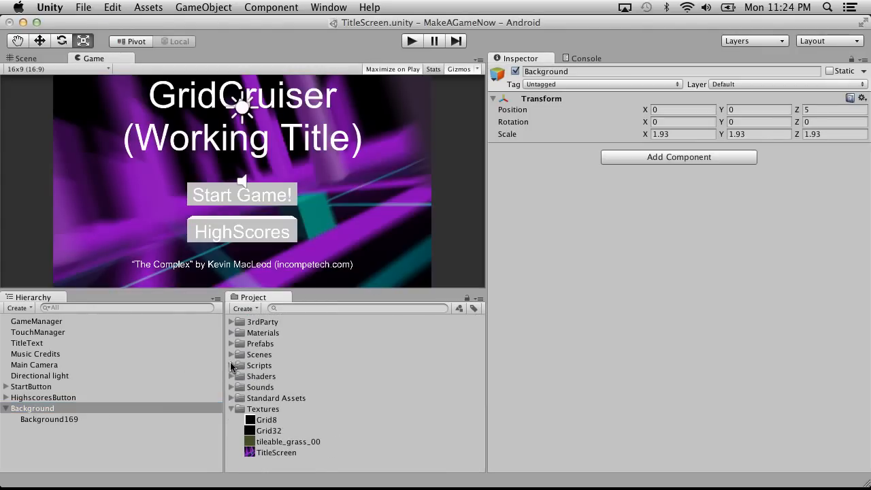
{"action": "left_click", "coordinate": [231, 354]}
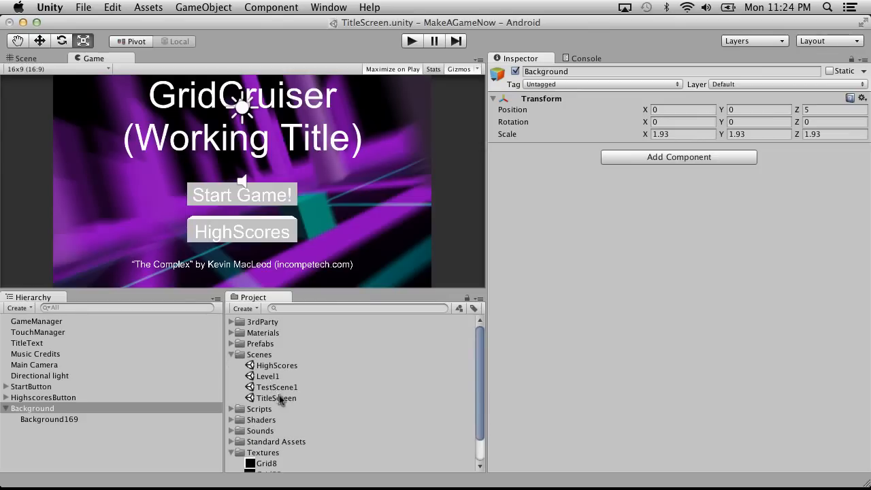
{"action": "double_click", "coordinate": [267, 366]}
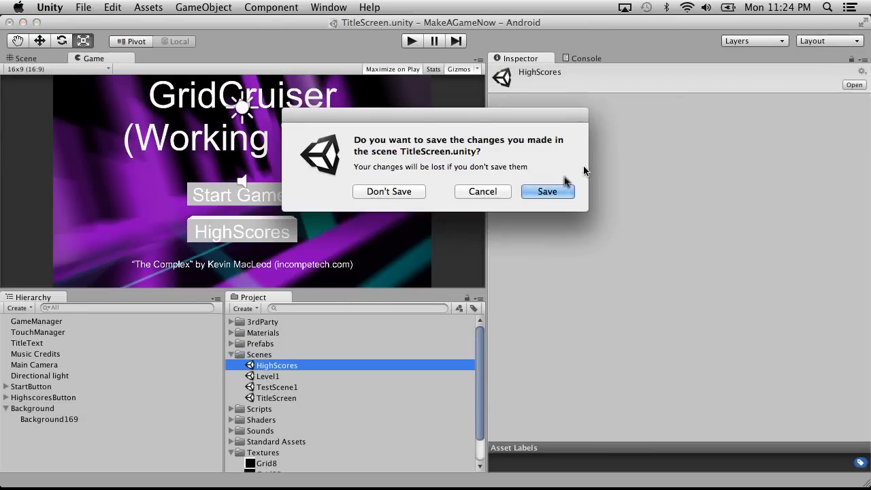
{"action": "left_click", "coordinate": [544, 190]}
{"action": "left_click", "coordinate": [71, 454]}
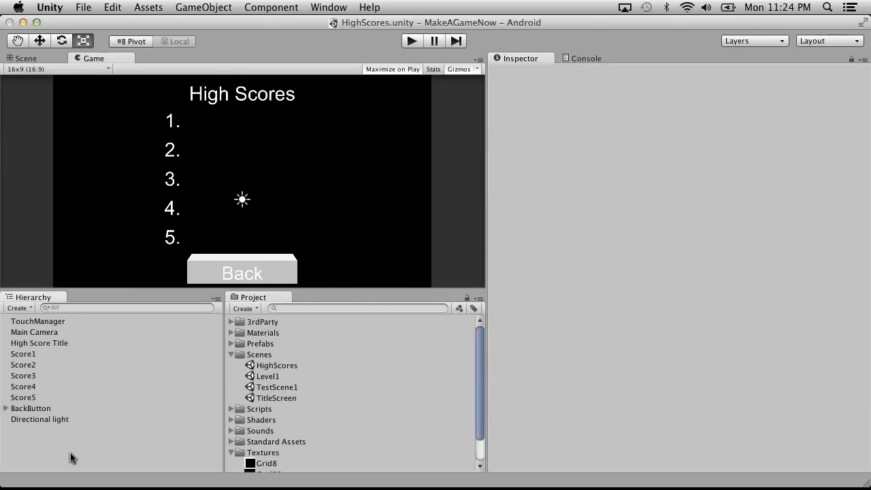
{"action": "key", "text": "super+v"}
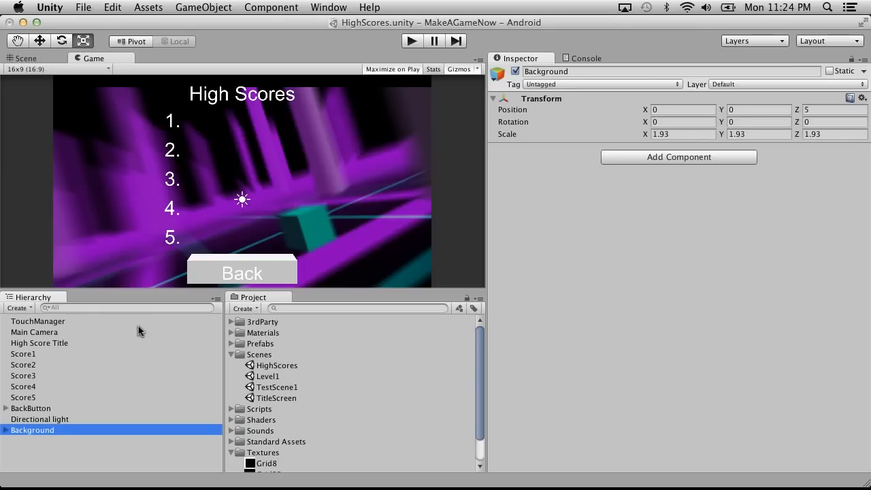
Try a Y position of 0 for the Main Camera and set it back to 1.
{"action": "left_click", "coordinate": [34, 331]}
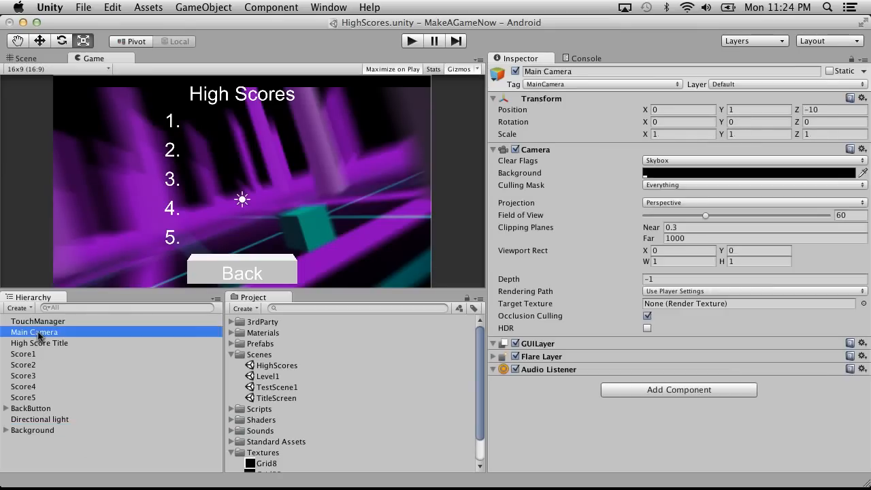
{"action": "left_click", "coordinate": [753, 110]}
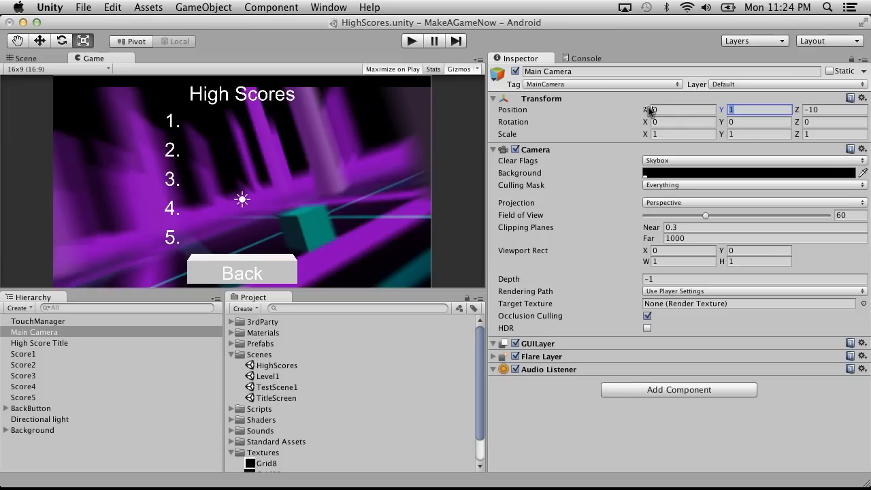
{"action": "type", "text": "0"}
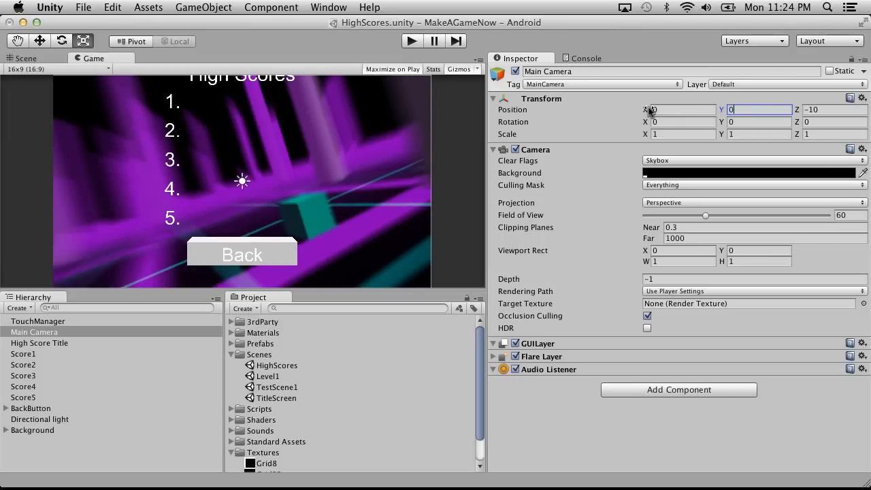
{"action": "type", "text": "1"}
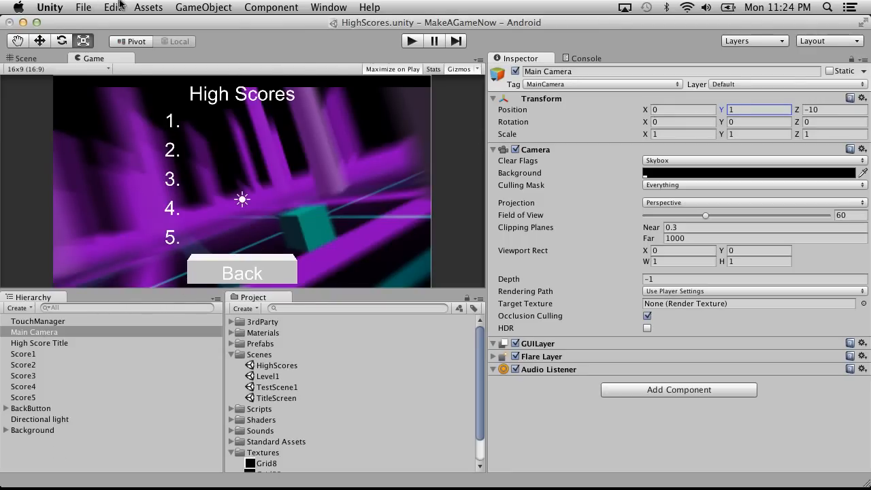
Create an empty GameObject and parent the Main Camera, High Score Title, Score1 to Score5 and BackButton to it.
{"action": "left_click", "coordinate": [203, 7]}
{"action": "left_click", "coordinate": [208, 25]}
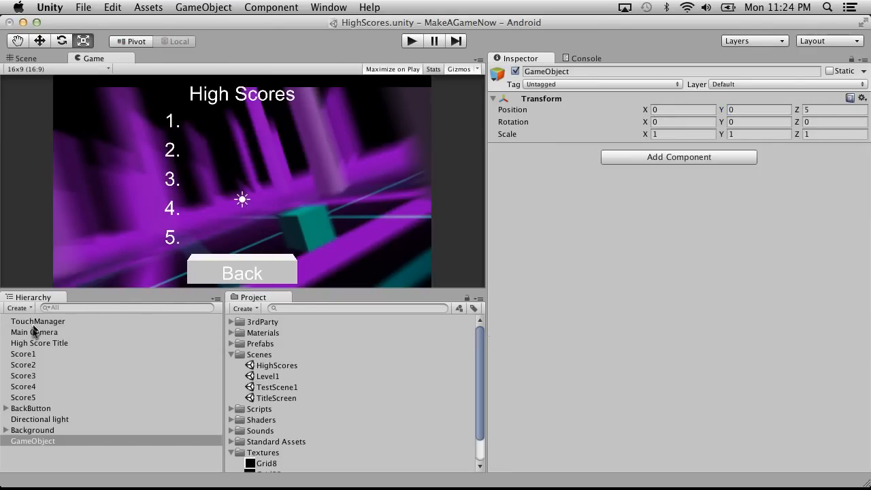
{"action": "left_click", "coordinate": [31, 333]}
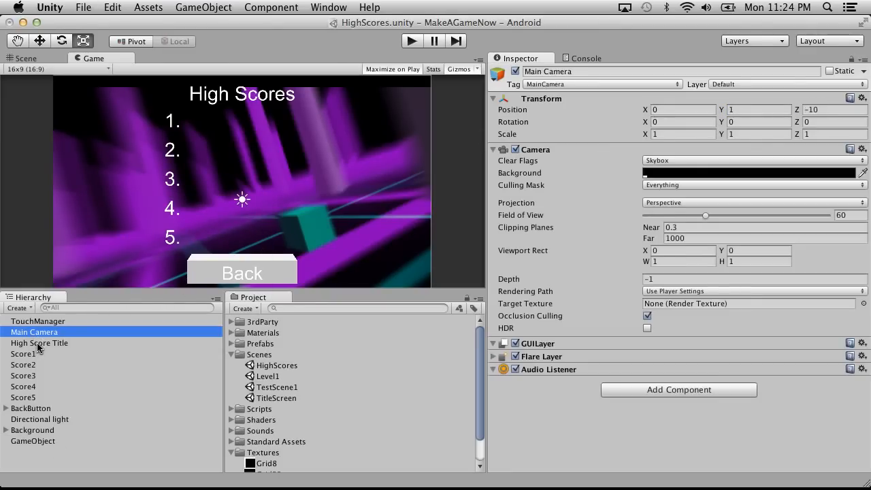
{"action": "left_click", "coordinate": [41, 343], "text": "super"}
{"action": "left_click", "coordinate": [41, 356], "text": "super"}
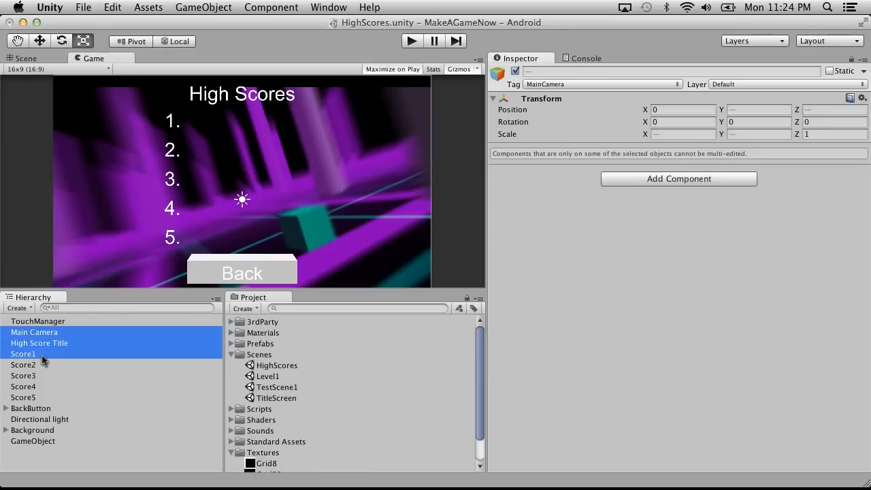
{"action": "left_click", "coordinate": [43, 373], "text": "super"}
{"action": "left_click", "coordinate": [39, 364], "text": "super"}
{"action": "left_click", "coordinate": [40, 385], "text": "super"}
{"action": "left_click", "coordinate": [39, 395], "text": "super"}
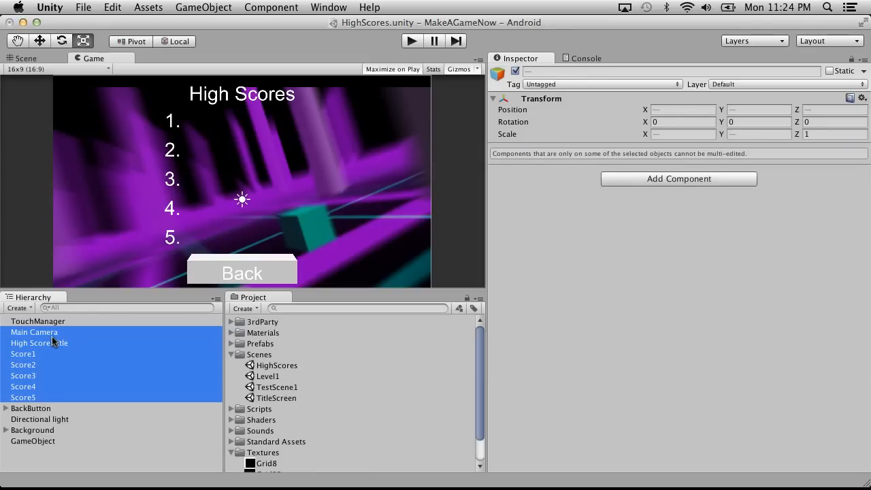
{"action": "left_click", "coordinate": [38, 408], "text": "super"}
{"action": "left_click_drag", "start_coordinate": [45, 377], "coordinate": [54, 442]}
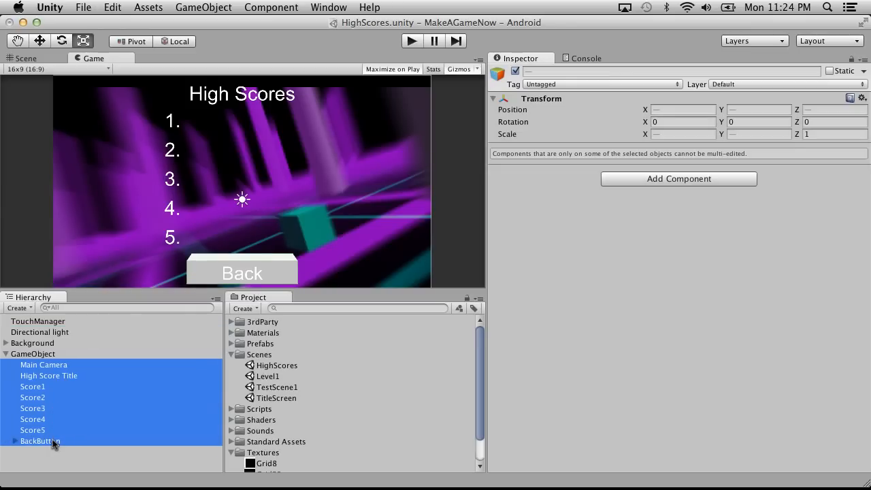
Set the parent GameObject's Y position to -1.
{"action": "left_click", "coordinate": [91, 353]}
{"action": "left_click", "coordinate": [779, 112]}
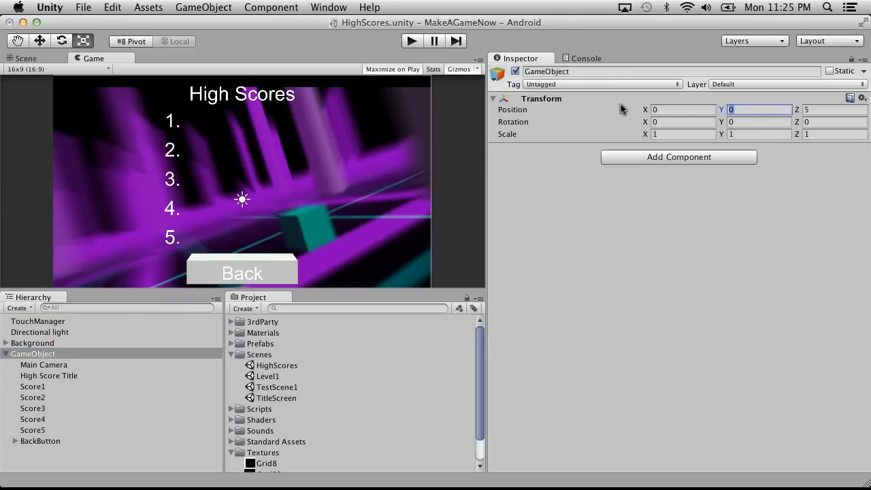
{"action": "type", "text": "-1"}
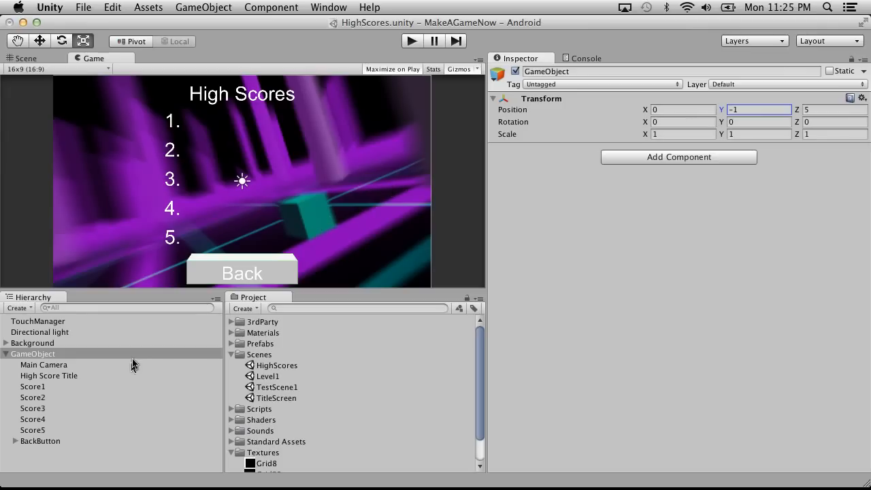
Move the camera, title, scores and BackButton back out to the hierarchy root and delete the emptied GameObject.
{"action": "left_click", "coordinate": [46, 365]}
{"action": "left_click", "coordinate": [49, 442], "text": "shift"}
{"action": "left_click_drag", "start_coordinate": [39, 367], "coordinate": [45, 340]}
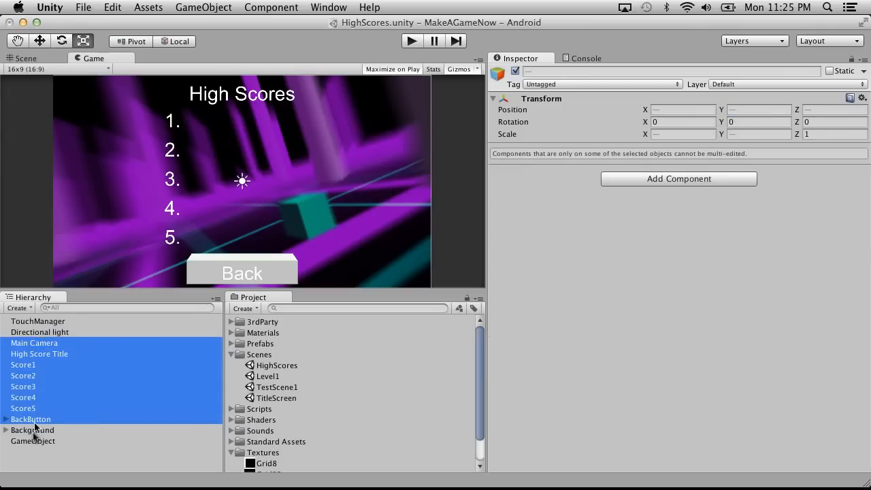
{"action": "left_click", "coordinate": [34, 441]}
{"action": "left_click", "coordinate": [33, 430]}
{"action": "left_click", "coordinate": [51, 441]}
{"action": "right_click", "coordinate": [53, 440]}
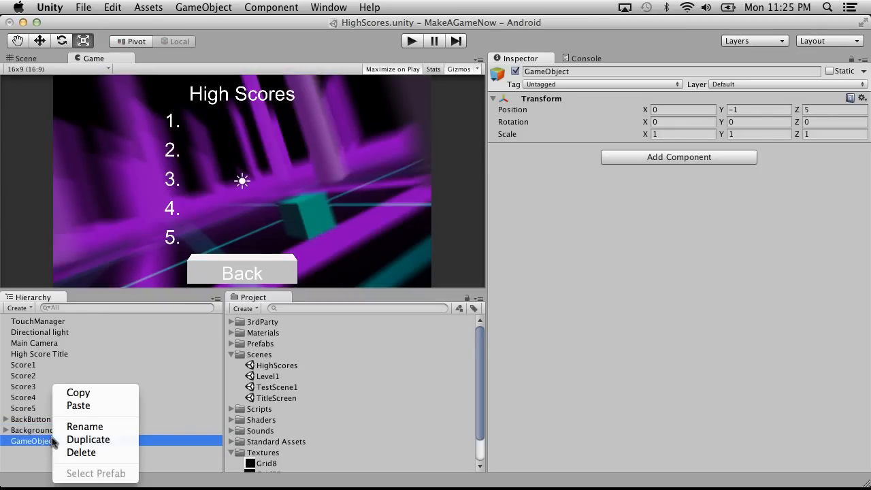
{"action": "left_click", "coordinate": [87, 452]}
Check the High Scores screen in play mode, then save the scene and the project.
{"action": "left_click", "coordinate": [408, 41]}
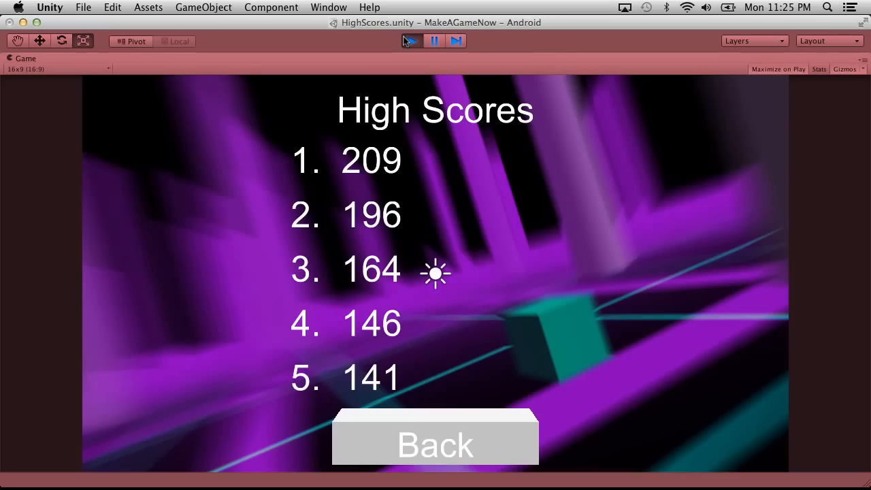
{"action": "left_click", "coordinate": [408, 41]}
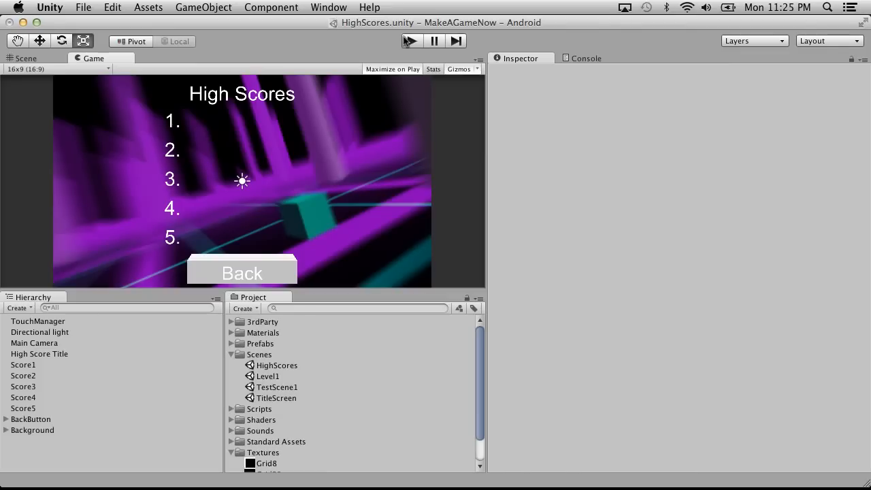
{"action": "left_click", "coordinate": [81, 7]}
{"action": "left_click", "coordinate": [99, 57]}
{"action": "left_click", "coordinate": [89, 8]}
{"action": "left_click", "coordinate": [114, 118]}
Switch to SourceTree and open the MakeAGameNow repository.
{"action": "key", "text": "ctrl+Right"}
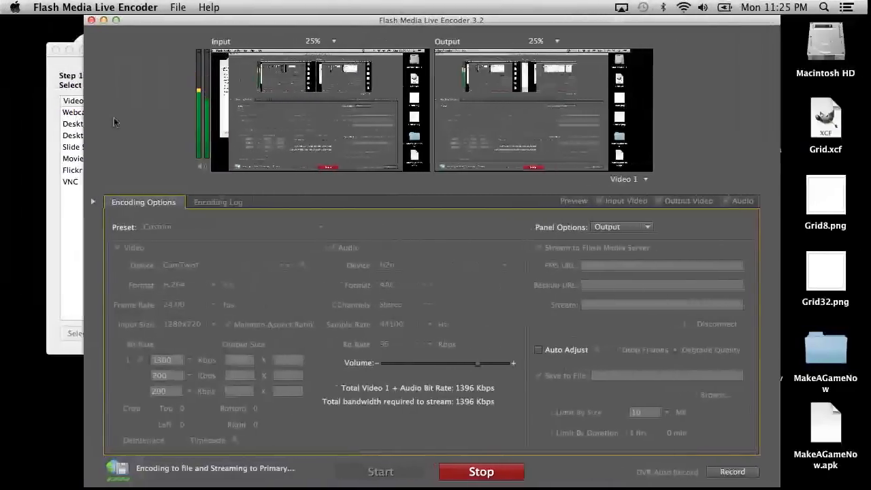
{"action": "key", "text": "super+space"}
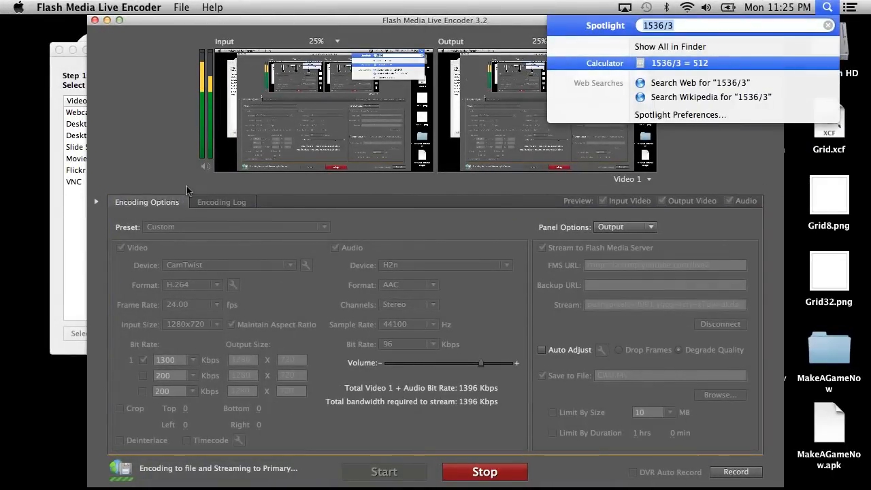
{"action": "type", "text": "sour"}
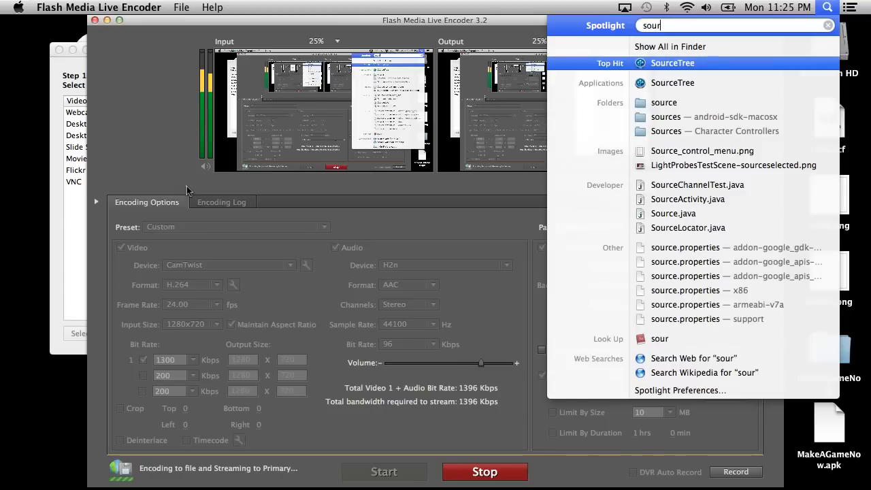
{"action": "key", "text": "Return"}
{"action": "double_click", "coordinate": [330, 90]}
Stage the changed materials, scenes, scripts and textures under Assets, leaving out the loose Screenshot images and root TitleScreen.png.
{"action": "scroll", "coordinate": [257, 343], "scroll_direction": "down", "scroll_amount": 2}
{"action": "left_click", "coordinate": [186, 375]}
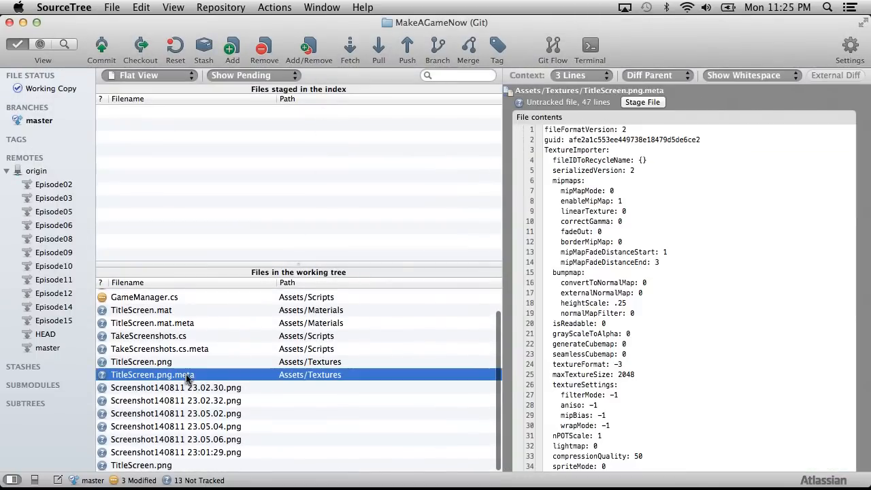
{"action": "scroll", "coordinate": [170, 354], "scroll_direction": "up", "scroll_amount": 2}
{"action": "left_click", "coordinate": [142, 301], "text": "shift"}
{"action": "left_click_drag", "start_coordinate": [143, 300], "coordinate": [189, 139]}
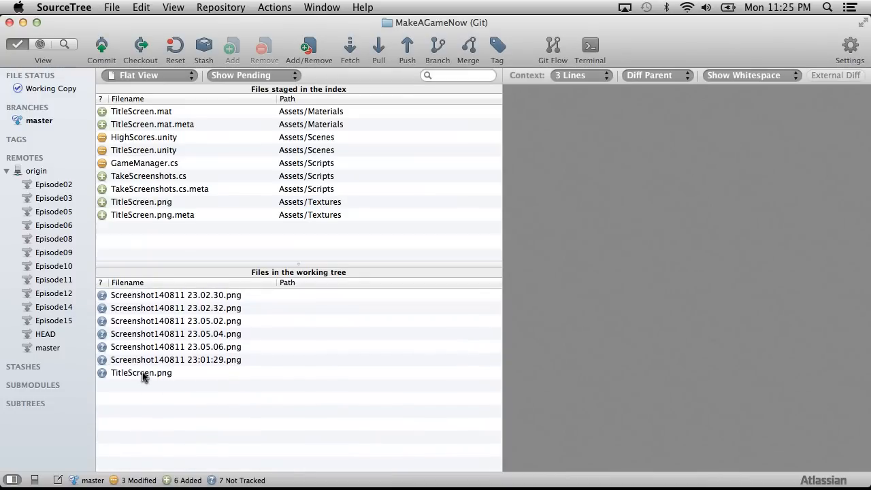
Examine the previews of the untracked Screenshot images and the root TitleScreen.png.
{"action": "left_click", "coordinate": [174, 374]}
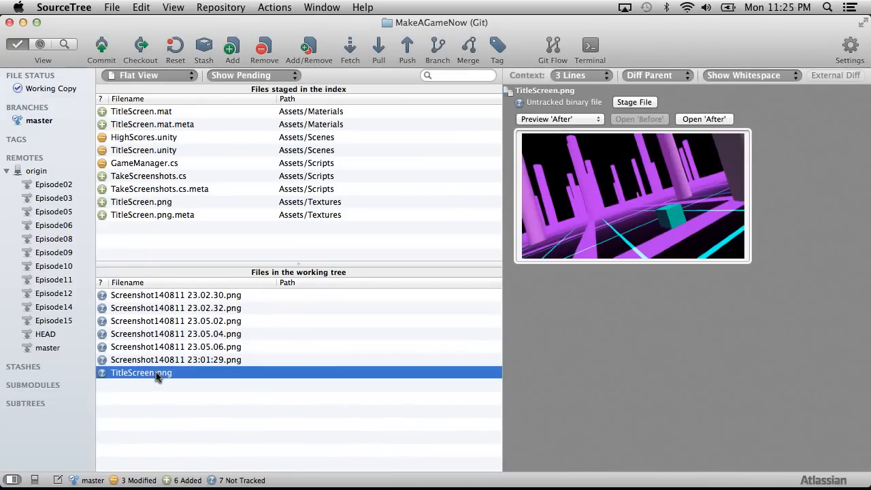
{"action": "left_click", "coordinate": [166, 360]}
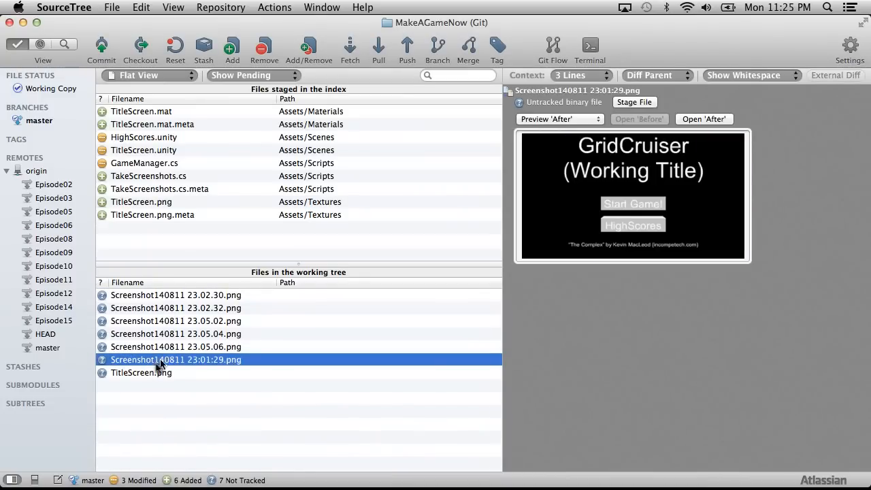
{"action": "left_click", "coordinate": [153, 375]}
{"action": "left_click", "coordinate": [192, 295]}
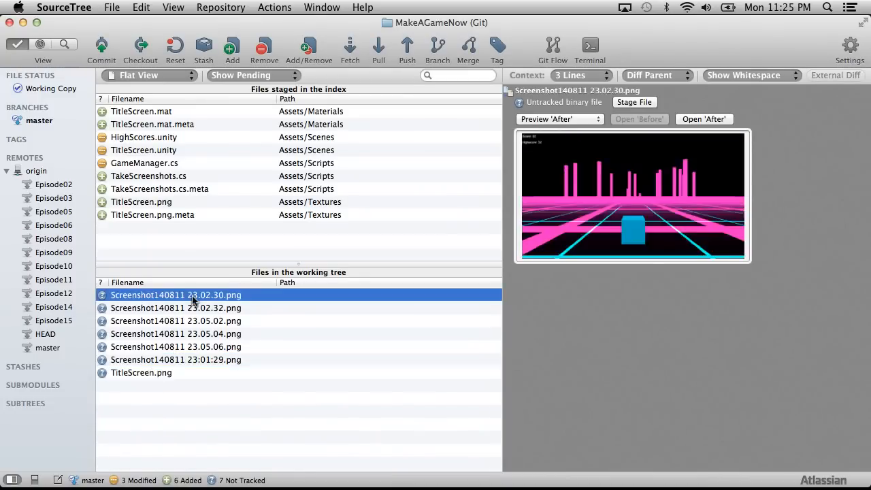
{"action": "key", "text": "Down"}
{"action": "key", "text": "Down"}
{"action": "key", "text": "Down"}
{"action": "key", "text": "Down"}
{"action": "key", "text": "Down"}
{"action": "key", "text": "Down"}
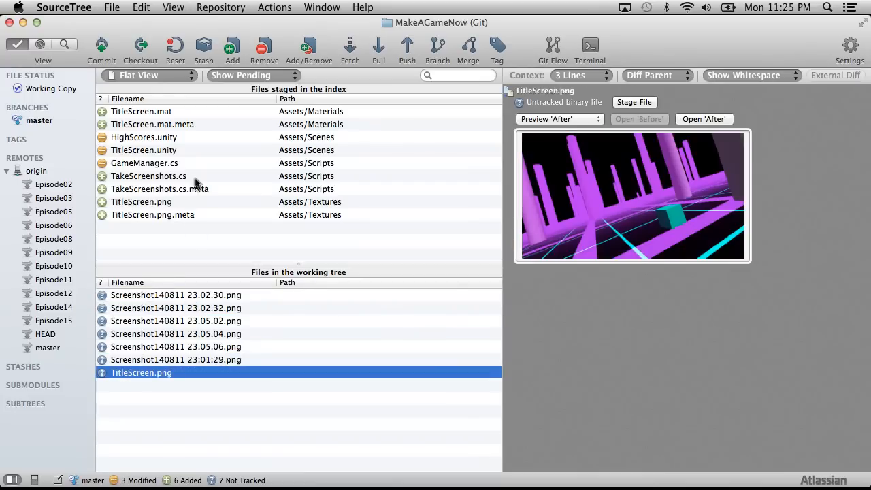
Commit the staged files with the message "Basic title screen background (and score screen)", pushing immediately to origin.
{"action": "left_click", "coordinate": [199, 229]}
{"action": "left_click", "coordinate": [198, 215]}
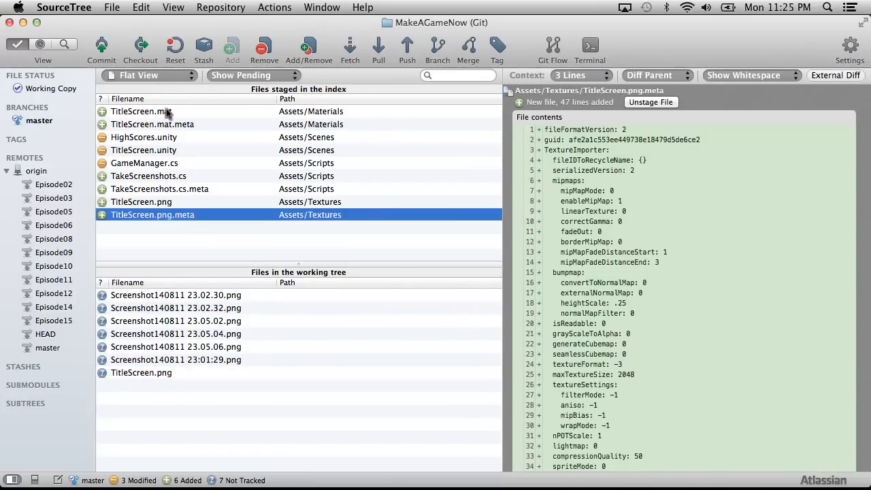
{"action": "left_click", "coordinate": [166, 114]}
{"action": "left_click", "coordinate": [153, 214]}
{"action": "left_click", "coordinate": [102, 48]}
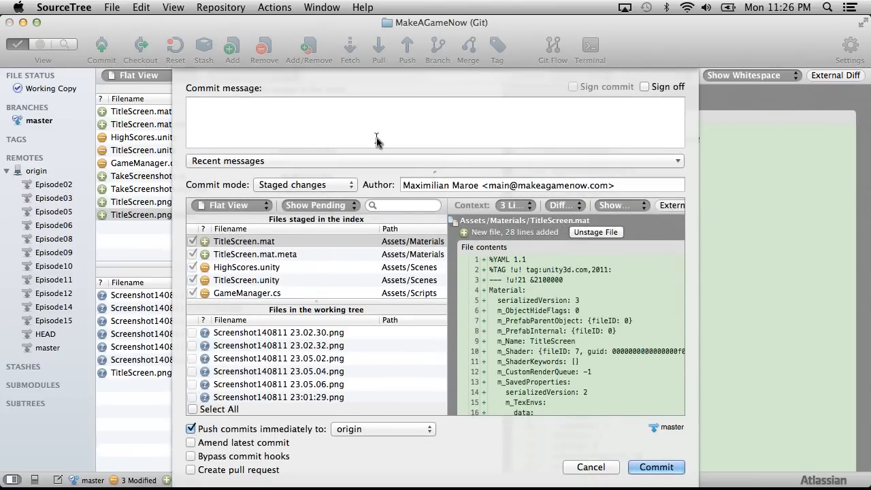
{"action": "type", "text": "Basic title screen background (and score screen"}
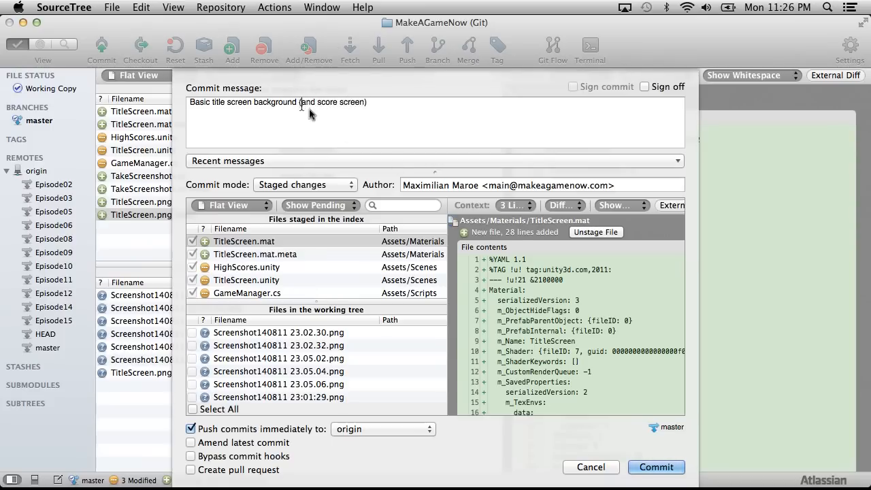
{"action": "left_click", "coordinate": [653, 462]}
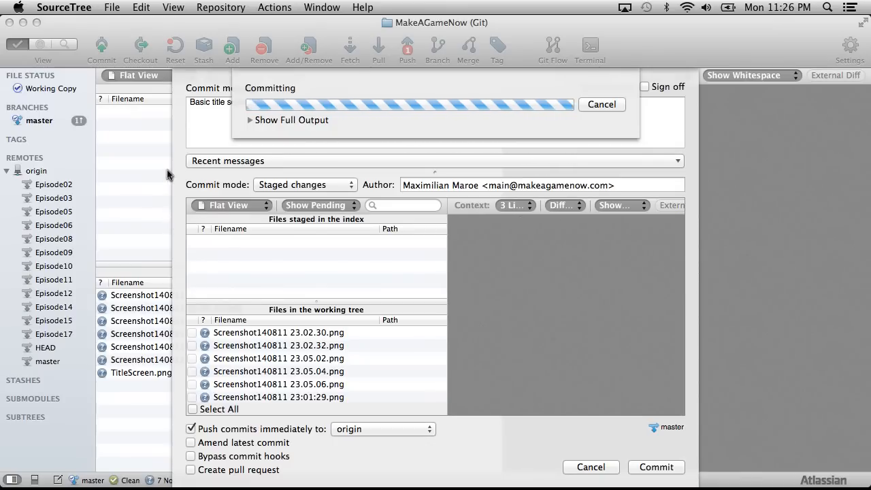
Switch to Unity and quit it.
{"action": "key", "text": "ctrl+Left"}
{"action": "key", "text": "ctrl+Left"}
{"action": "key", "text": "ctrl+Left"}
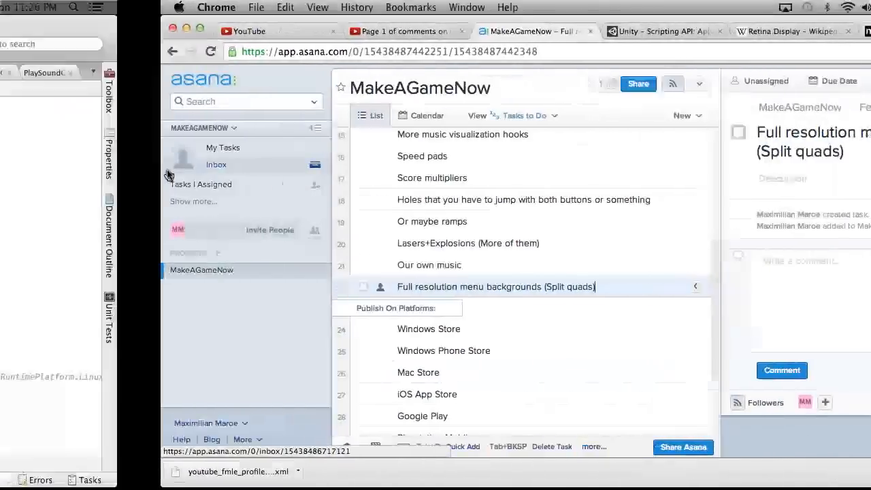
{"action": "left_click", "coordinate": [18, 6]}
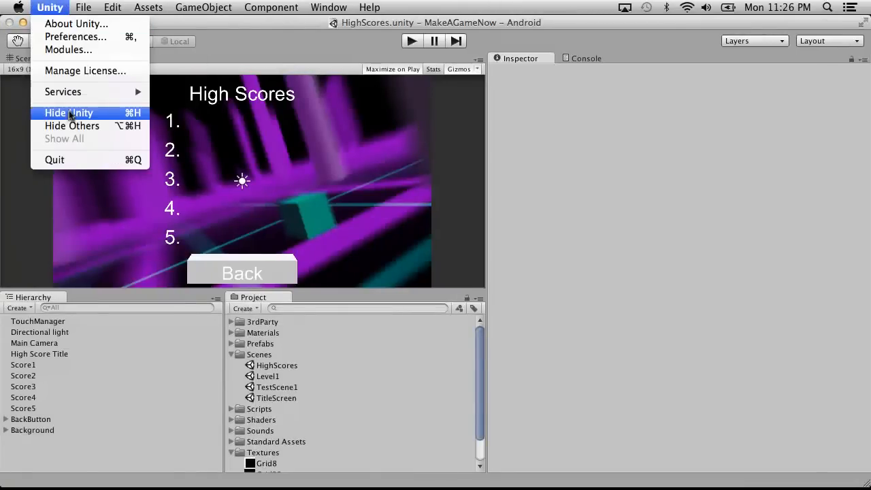
{"action": "left_click", "coordinate": [136, 239]}
Switch to MonoDevelop-Unity and quit it.
{"action": "key", "text": "ctrl+Right"}
{"action": "key", "text": "ctrl+Right"}
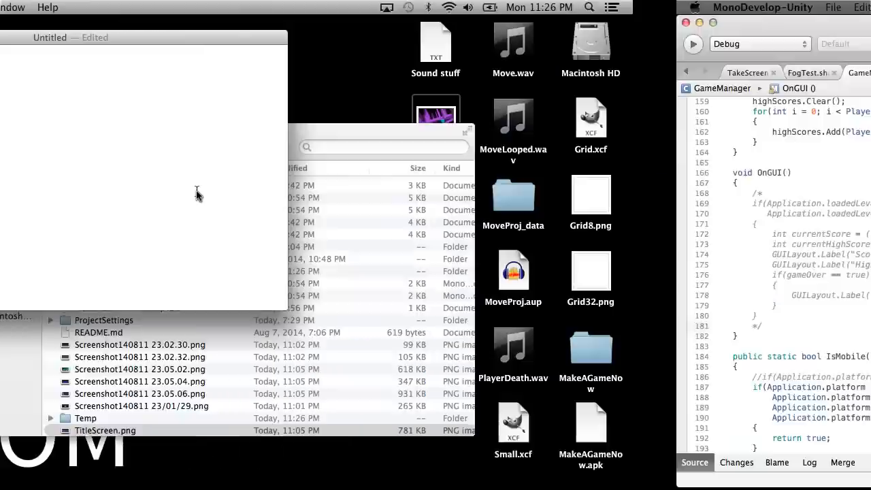
{"action": "left_click", "coordinate": [86, 7]}
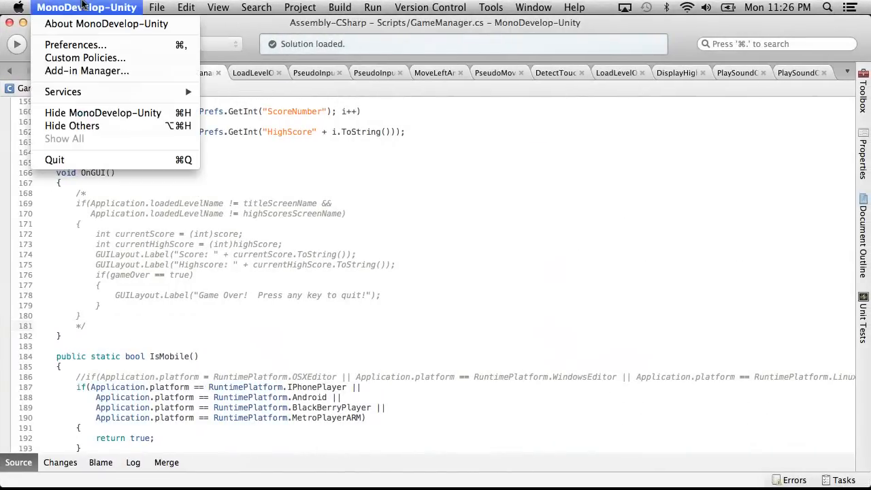
{"action": "left_click", "coordinate": [101, 158]}
Switch to Flash Media Live Encoder and on to the CamTwist window with its saved setups.
{"action": "key", "text": "ctrl+Right"}
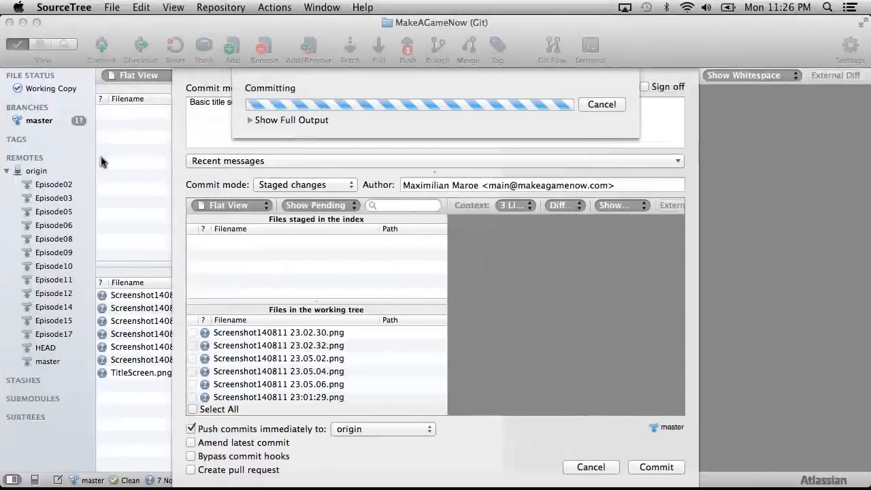
{"action": "key", "text": "ctrl+Left"}
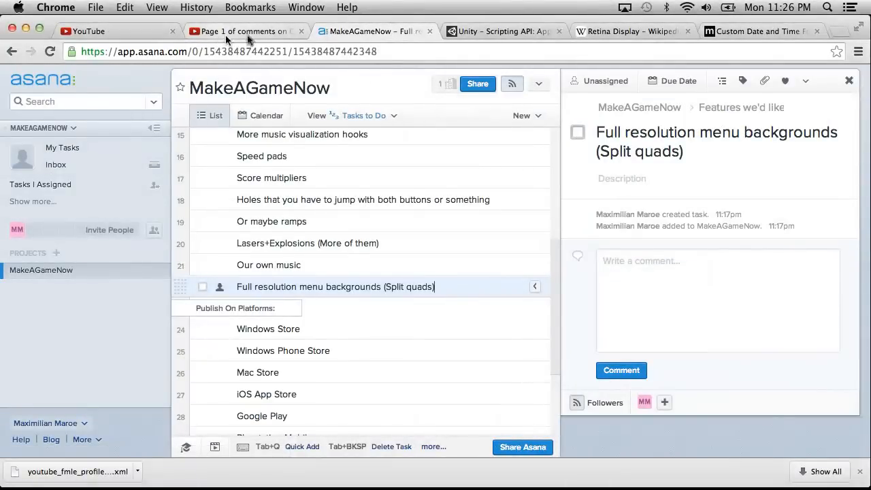
{"action": "key", "text": "ctrl+Right"}
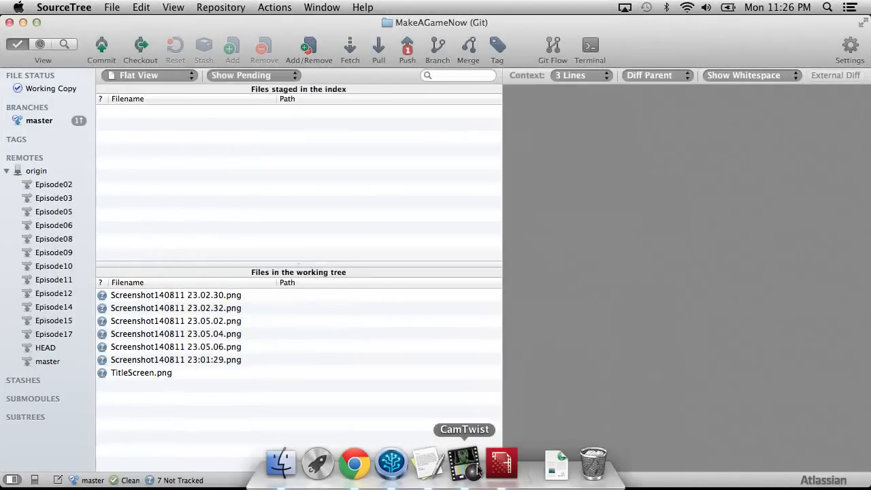
{"action": "left_click", "coordinate": [501, 465]}
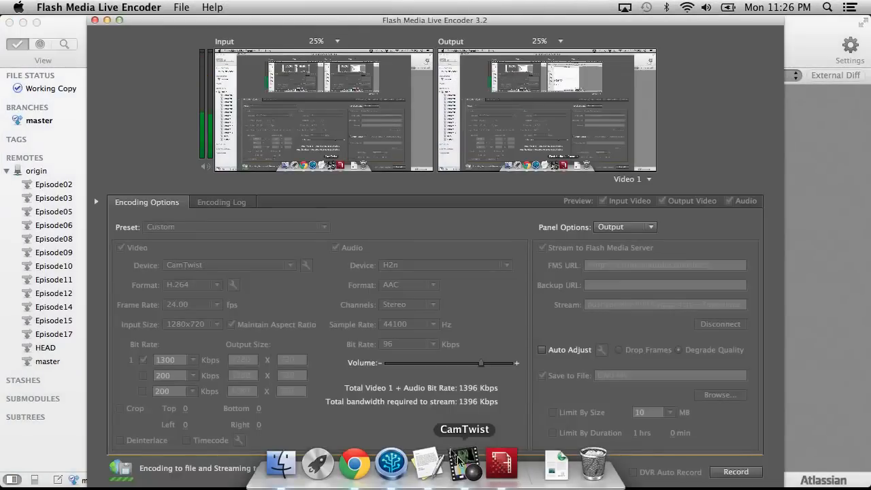
{"action": "left_click", "coordinate": [465, 463]}
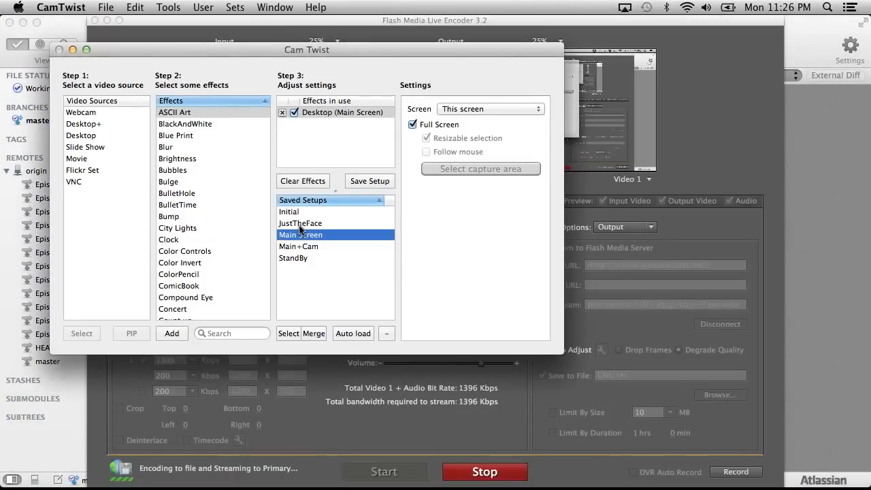